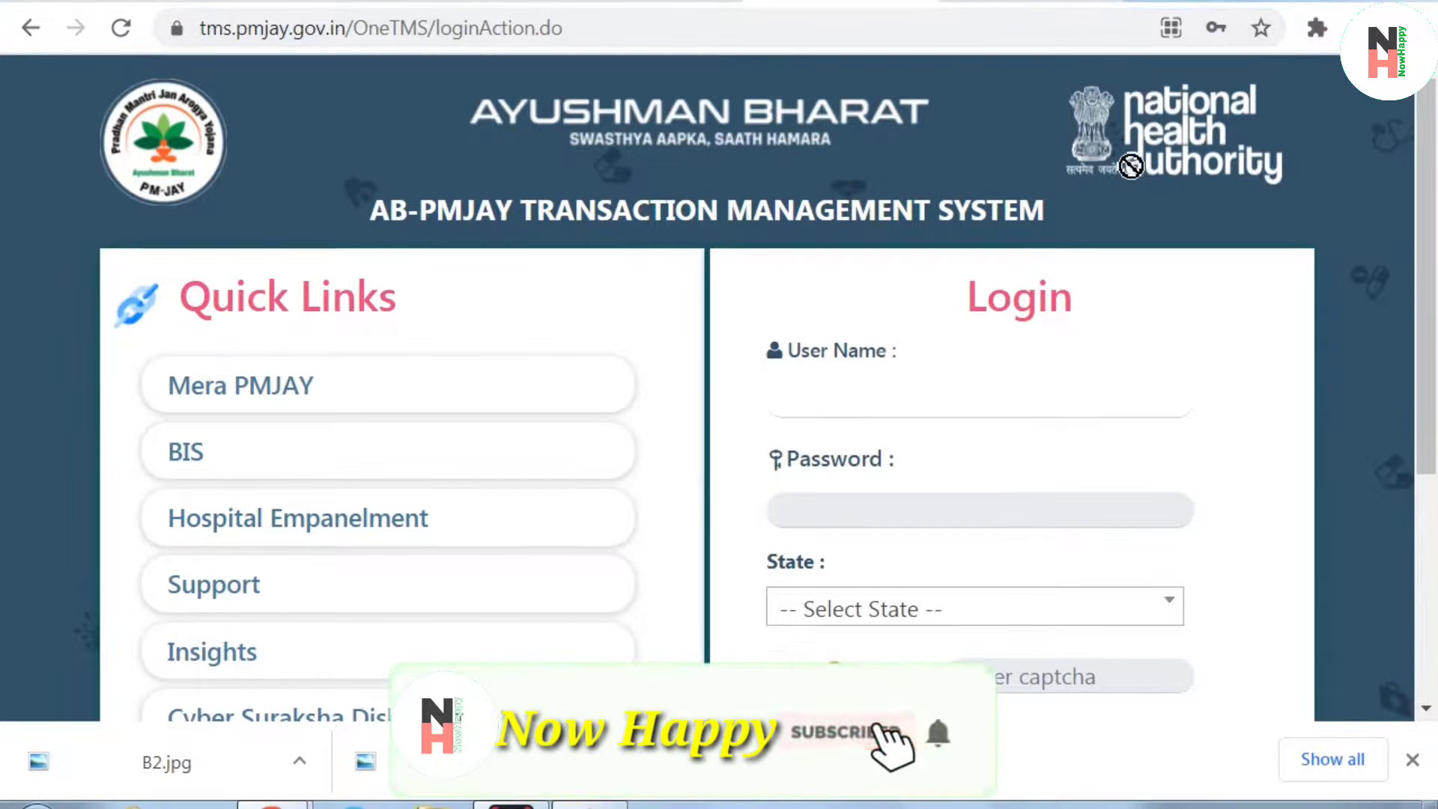
# Step: Log in with the saved username and password, accepted terms and the entered captcha
pyautogui.click(871, 511)
pyautogui.click(867, 135)
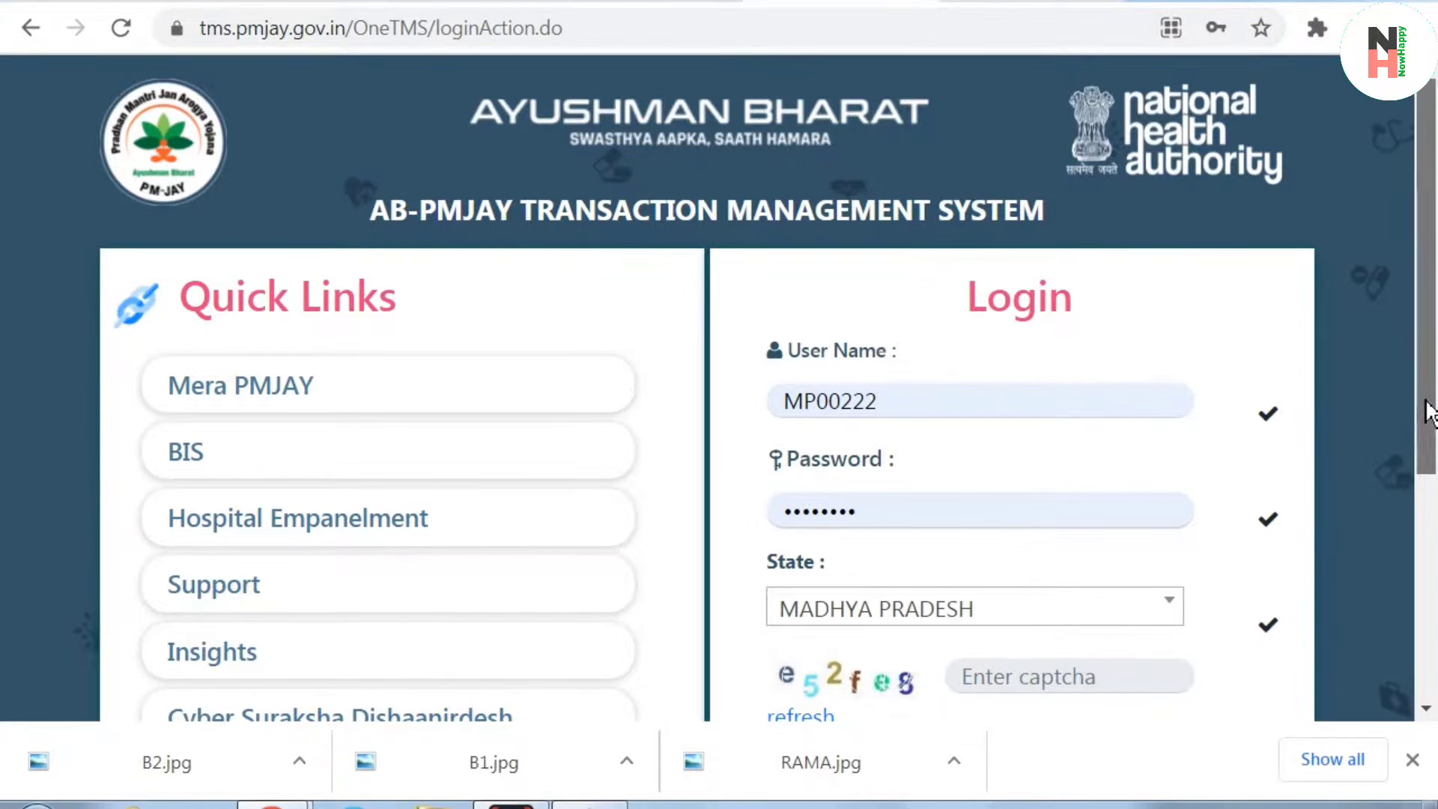
pyautogui.moveTo(1426, 412); pyautogui.dragTo(1427, 522)
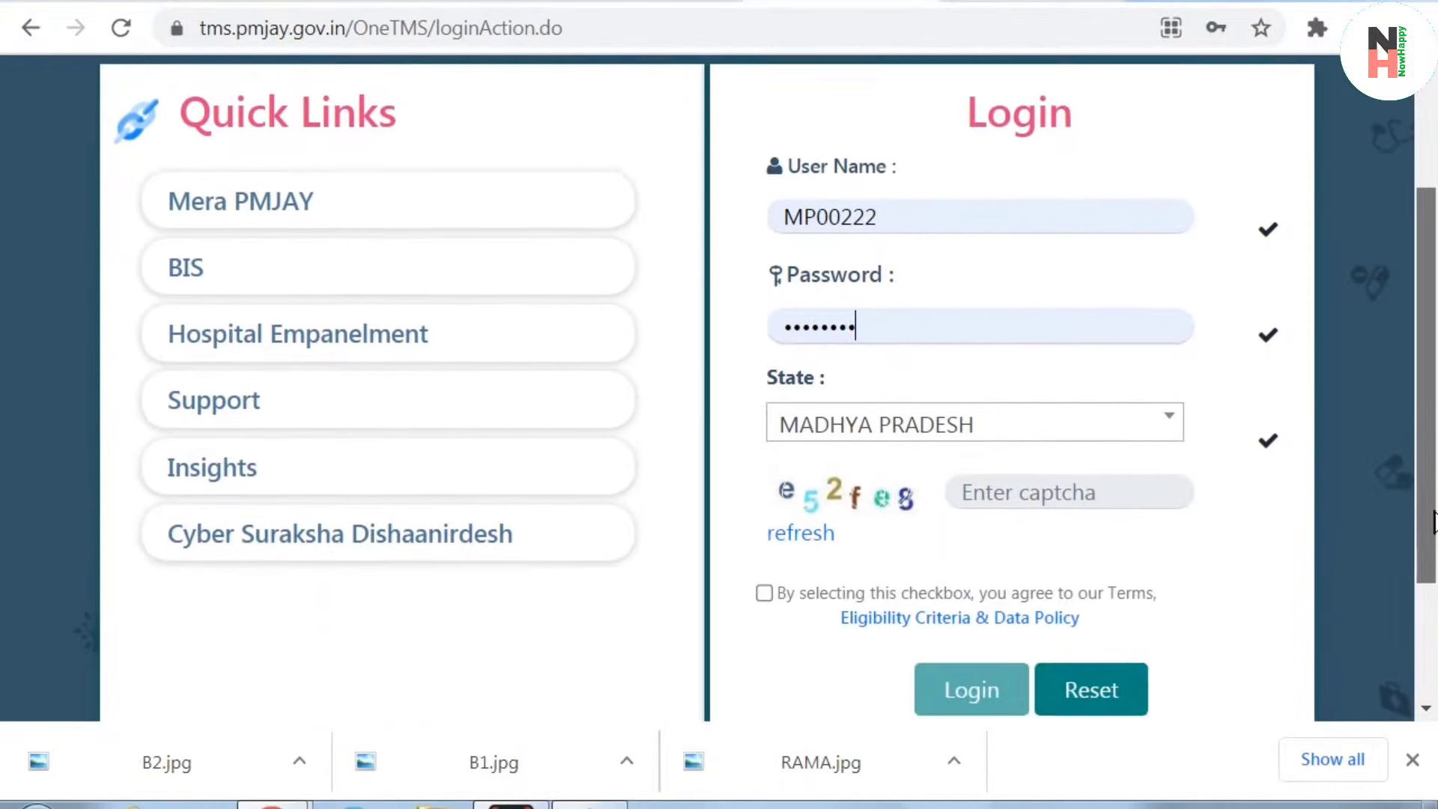
pyautogui.click(764, 593)
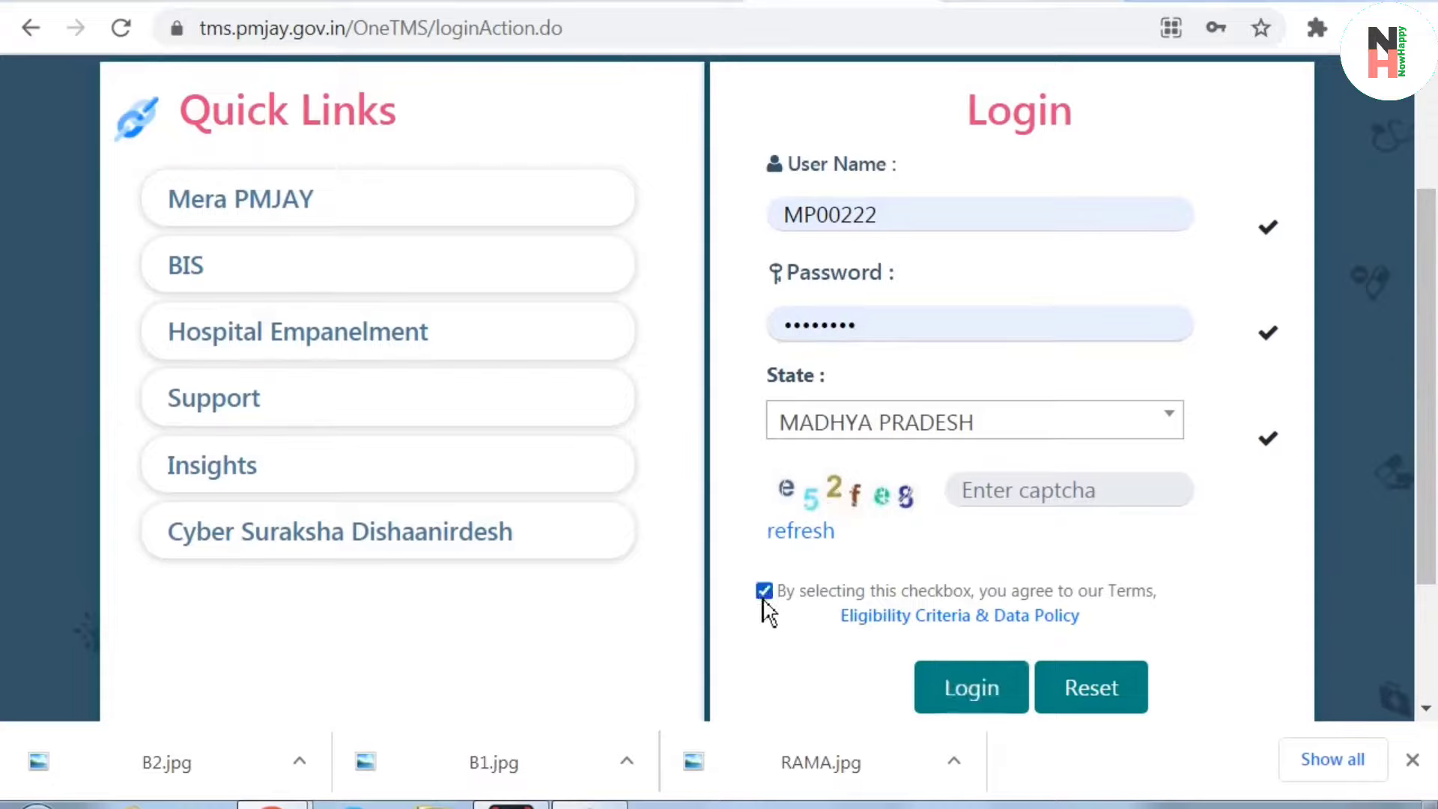
pyautogui.click(1005, 498)
pyautogui.press('Tab')
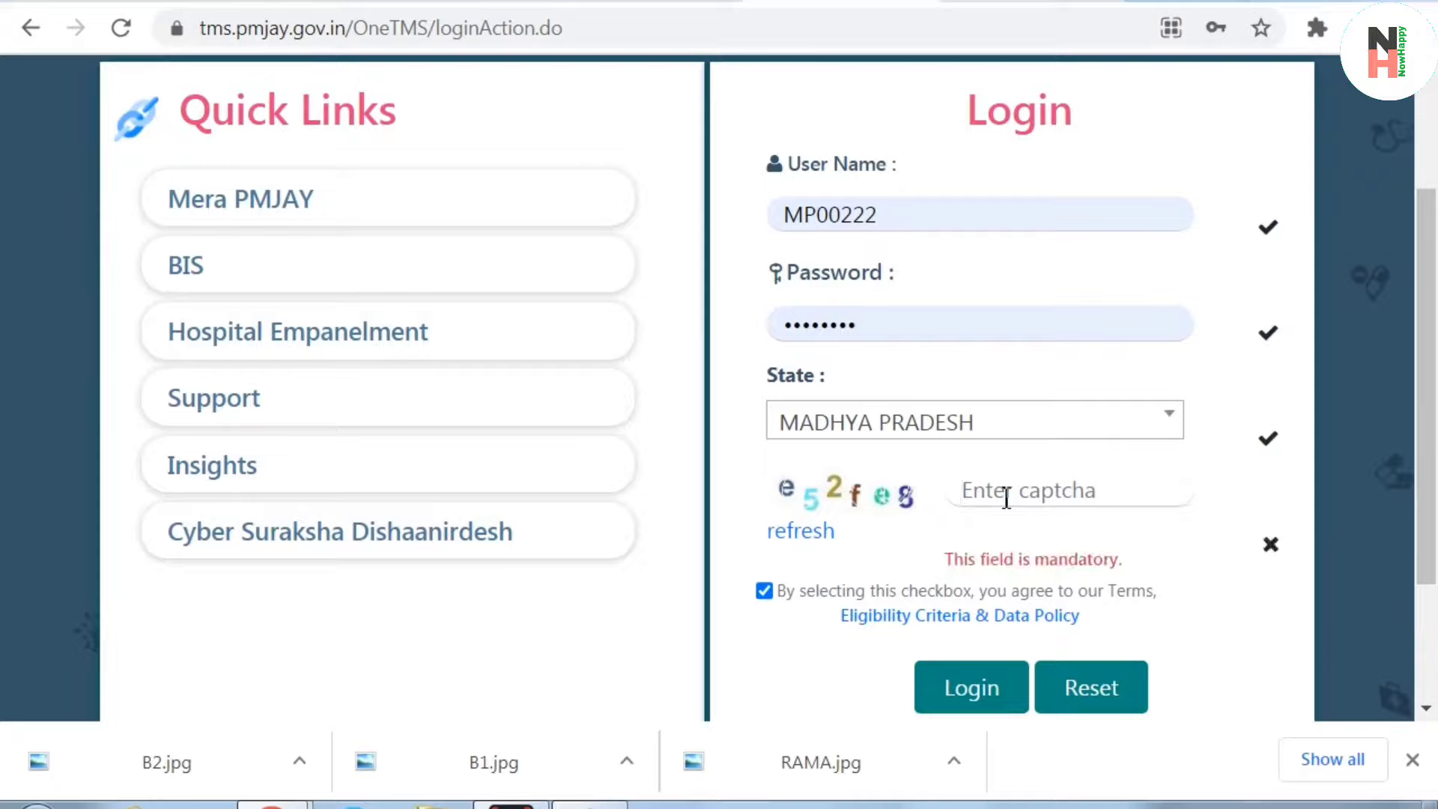
pyautogui.write('e52fe8')
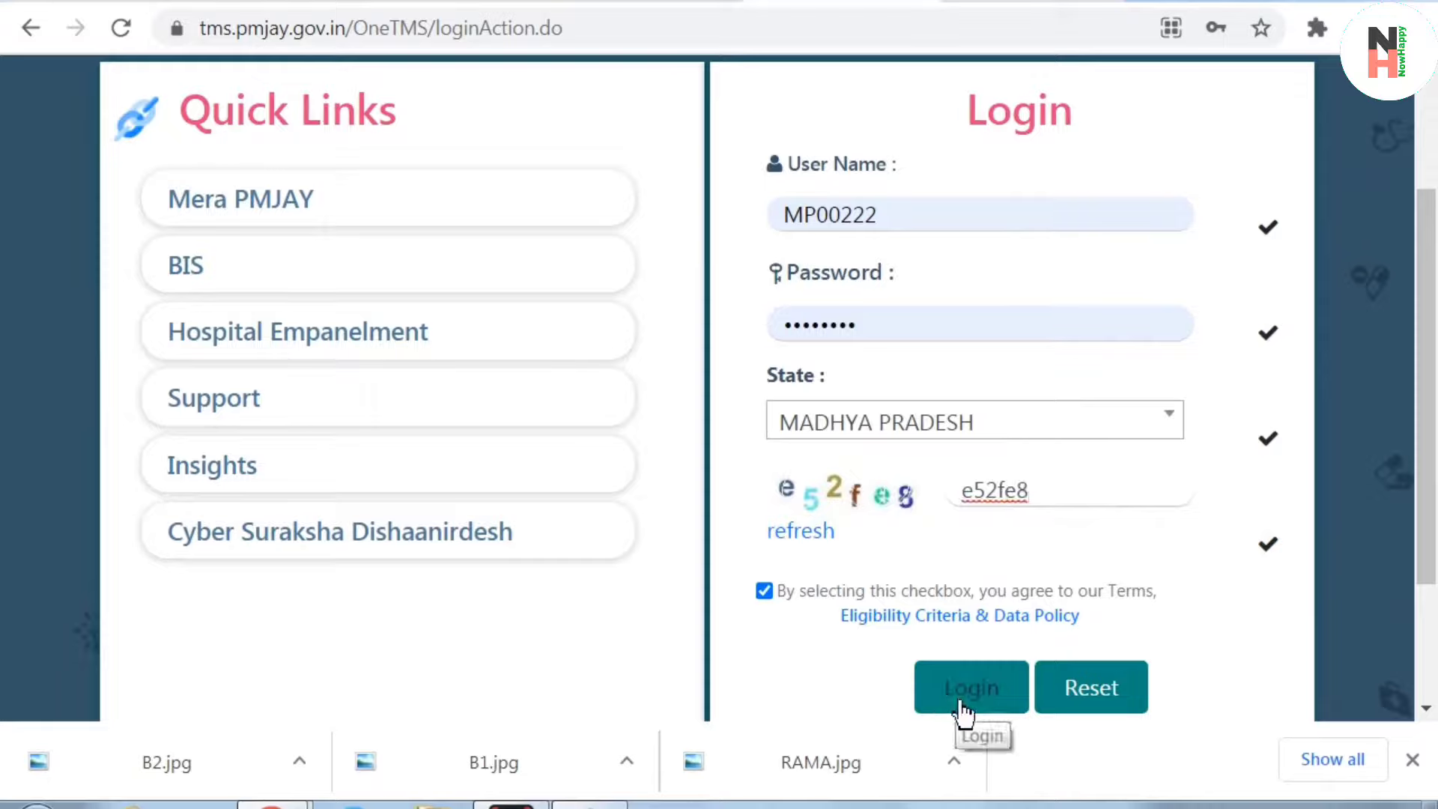
pyautogui.click(963, 715)
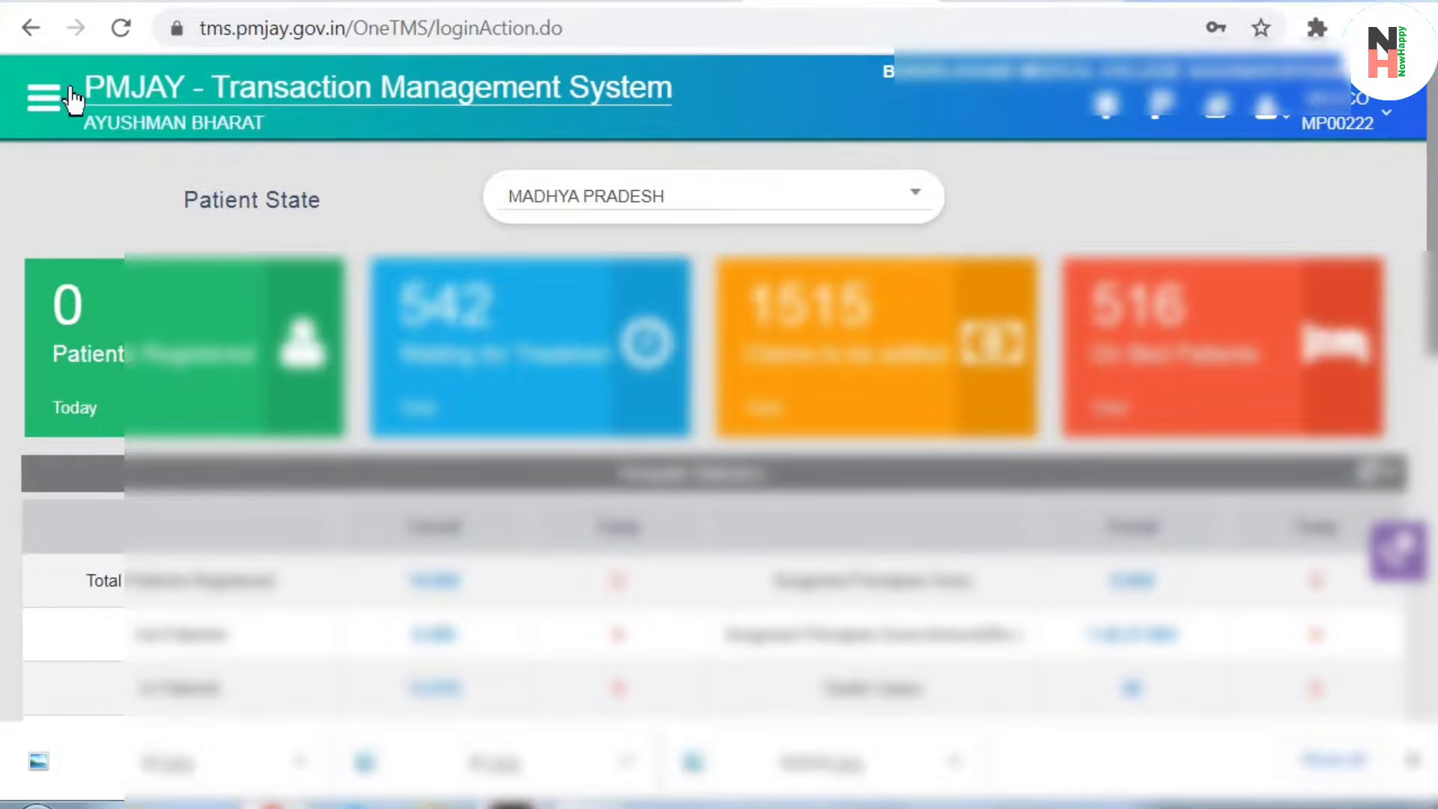
# Step: Open Register Patient from the Patients section of the sidebar menu
pyautogui.click(72, 91)
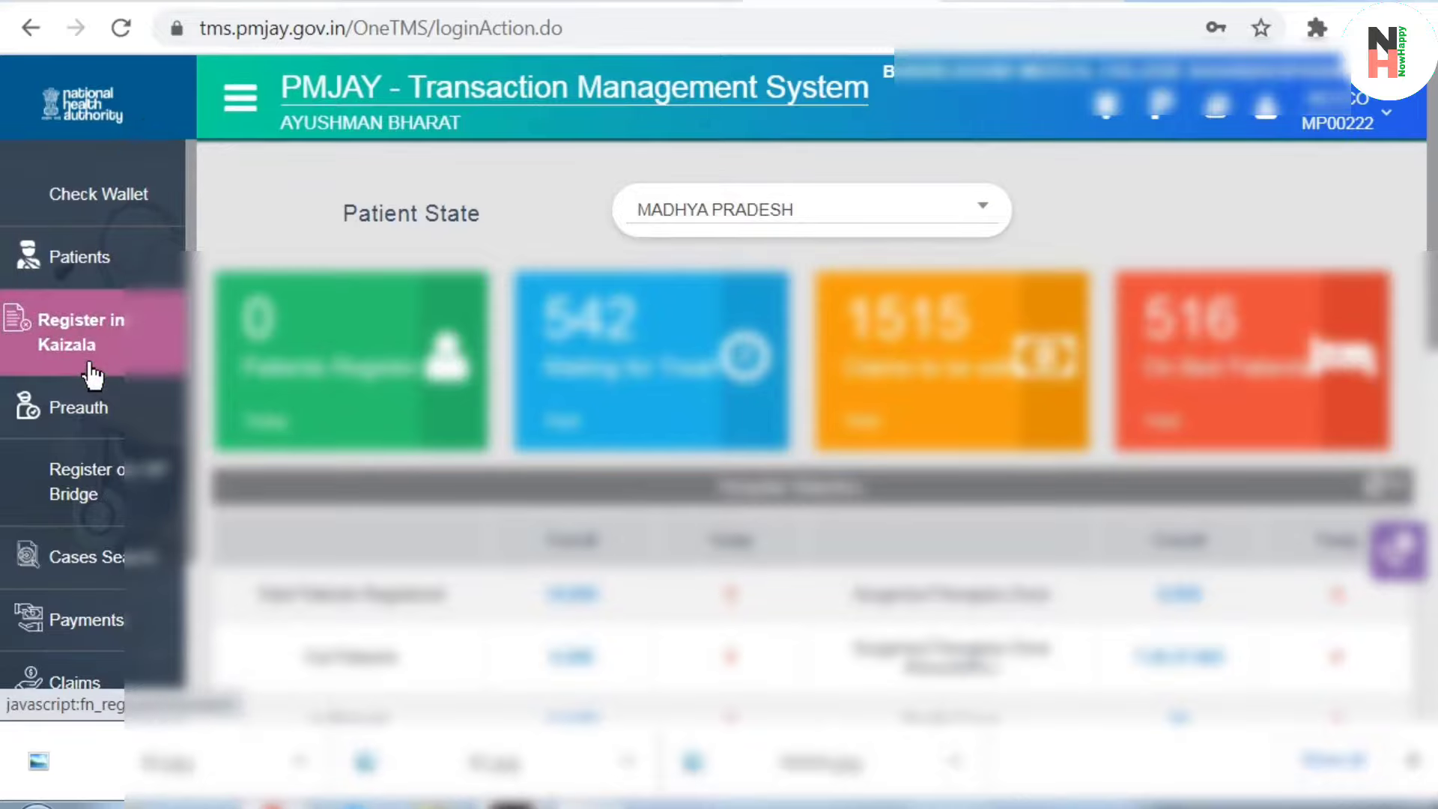
pyautogui.click(86, 276)
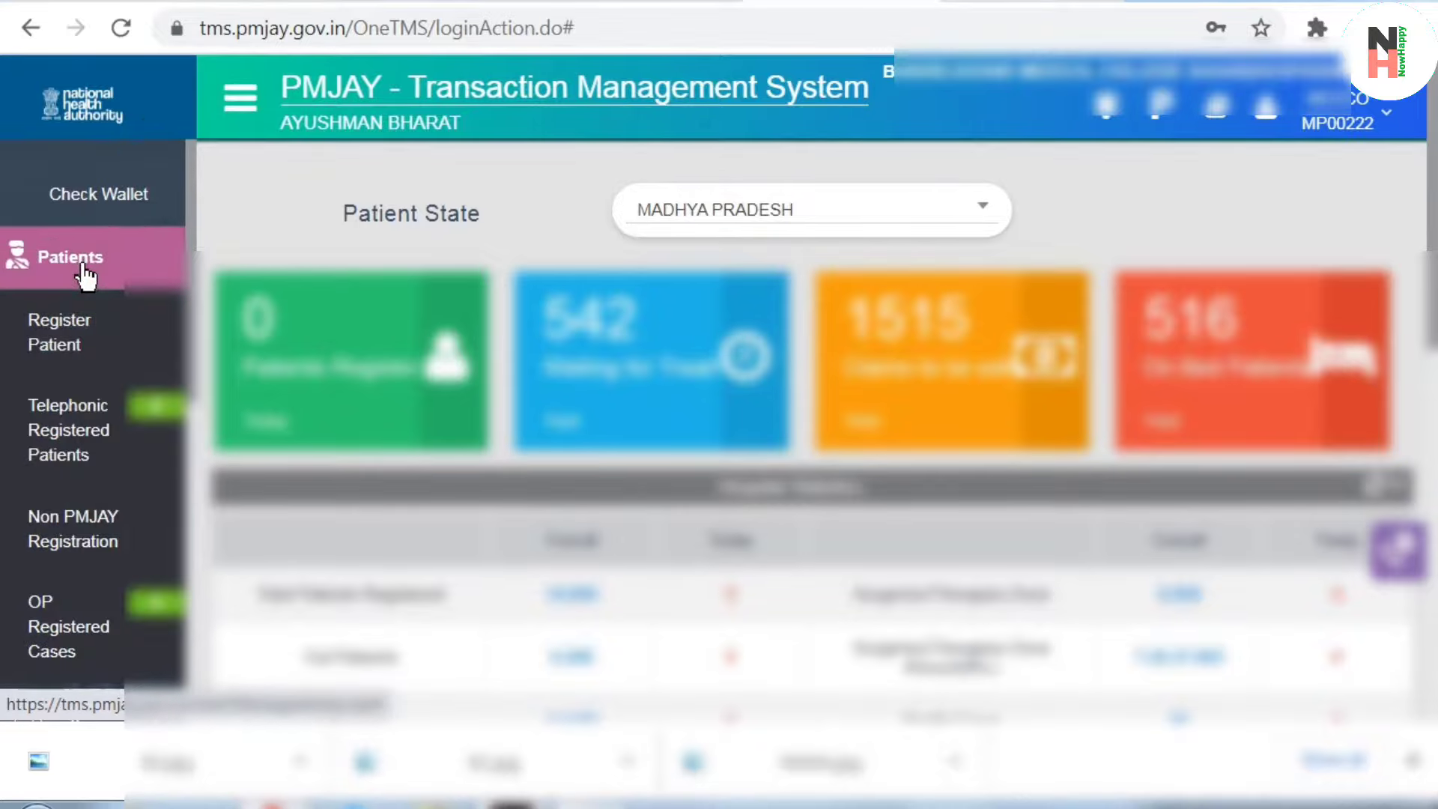
pyautogui.click(81, 332)
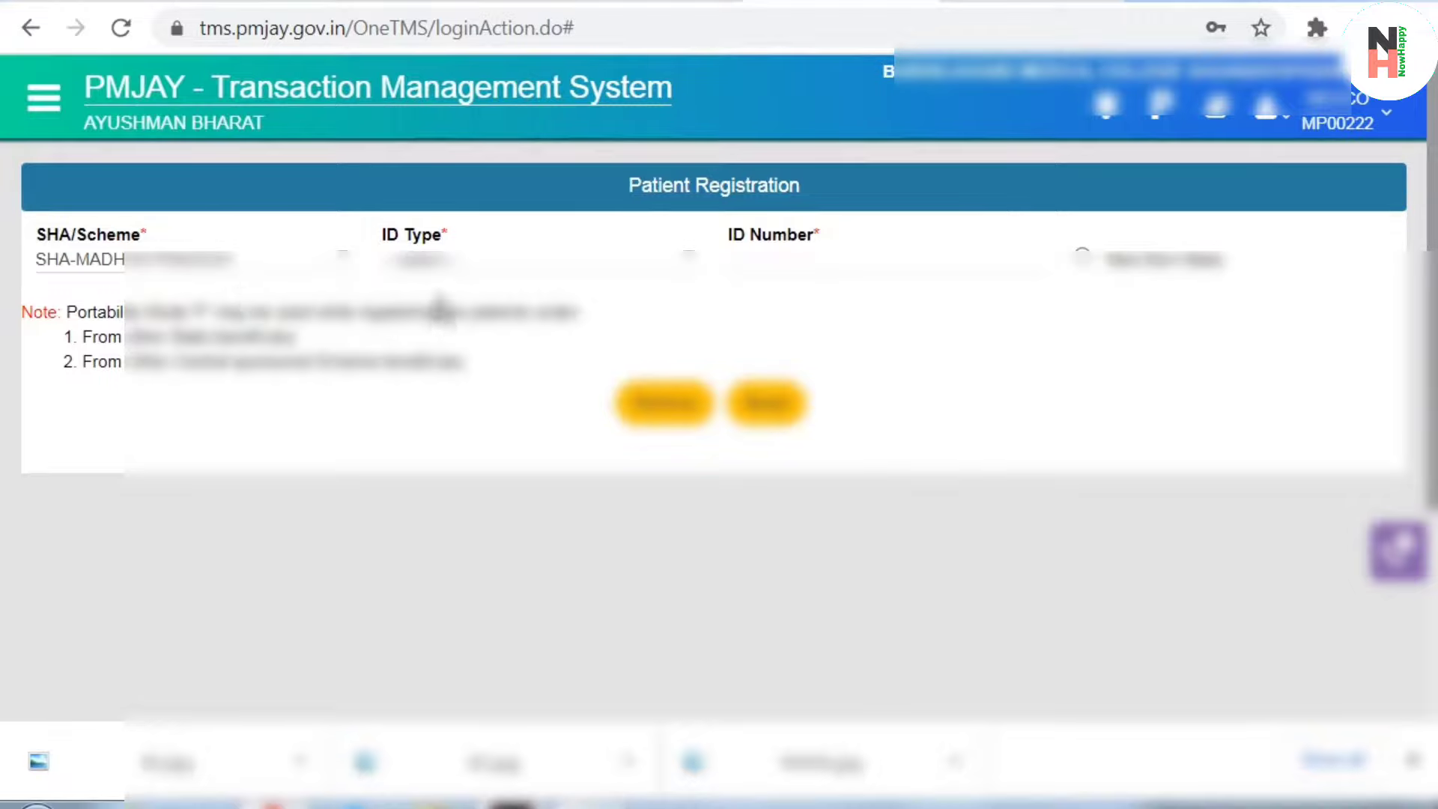
# Step: Retrieve the beneficiary's registration details using ID Type PMJAY ID and the pasted ID number
pyautogui.click(445, 262)
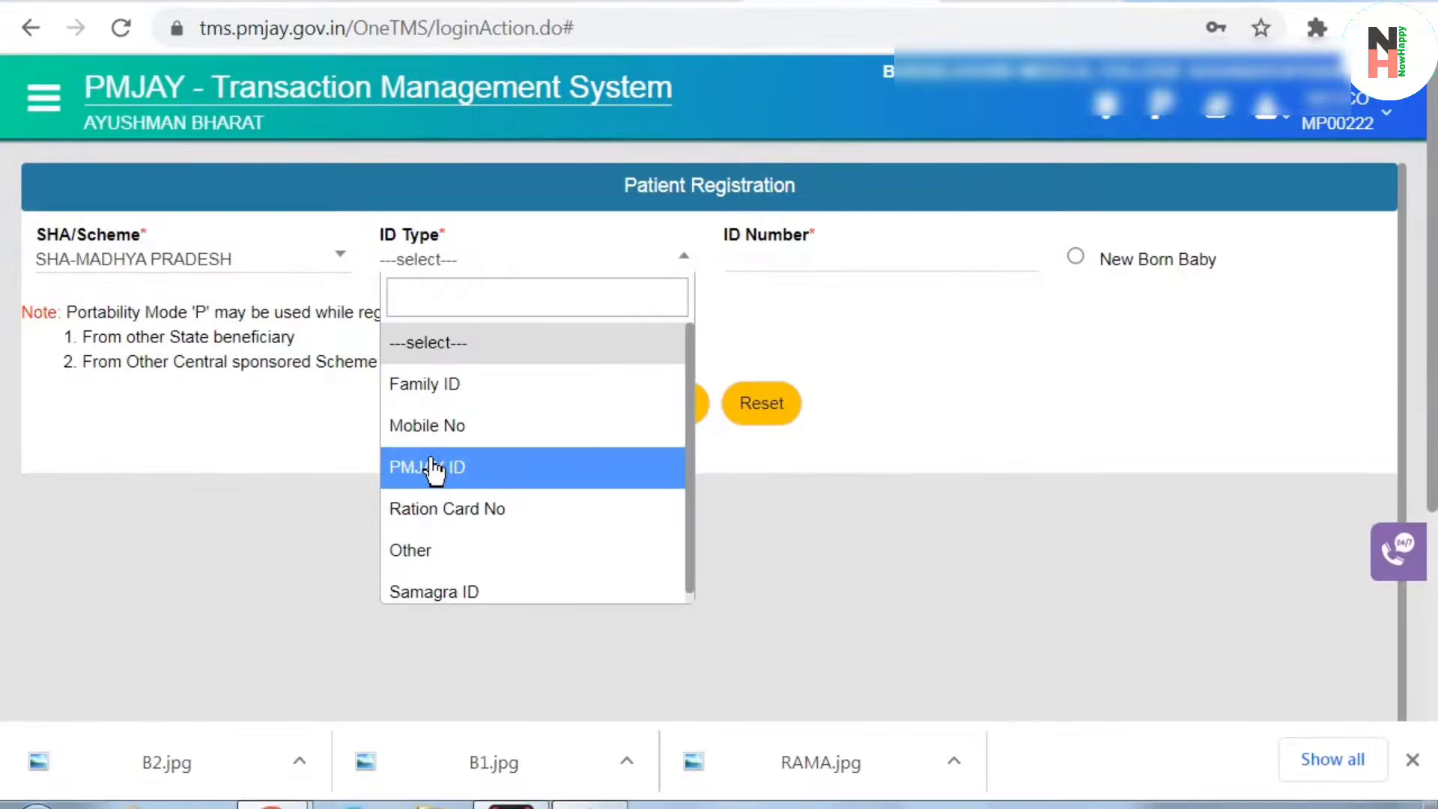
pyautogui.click(434, 472)
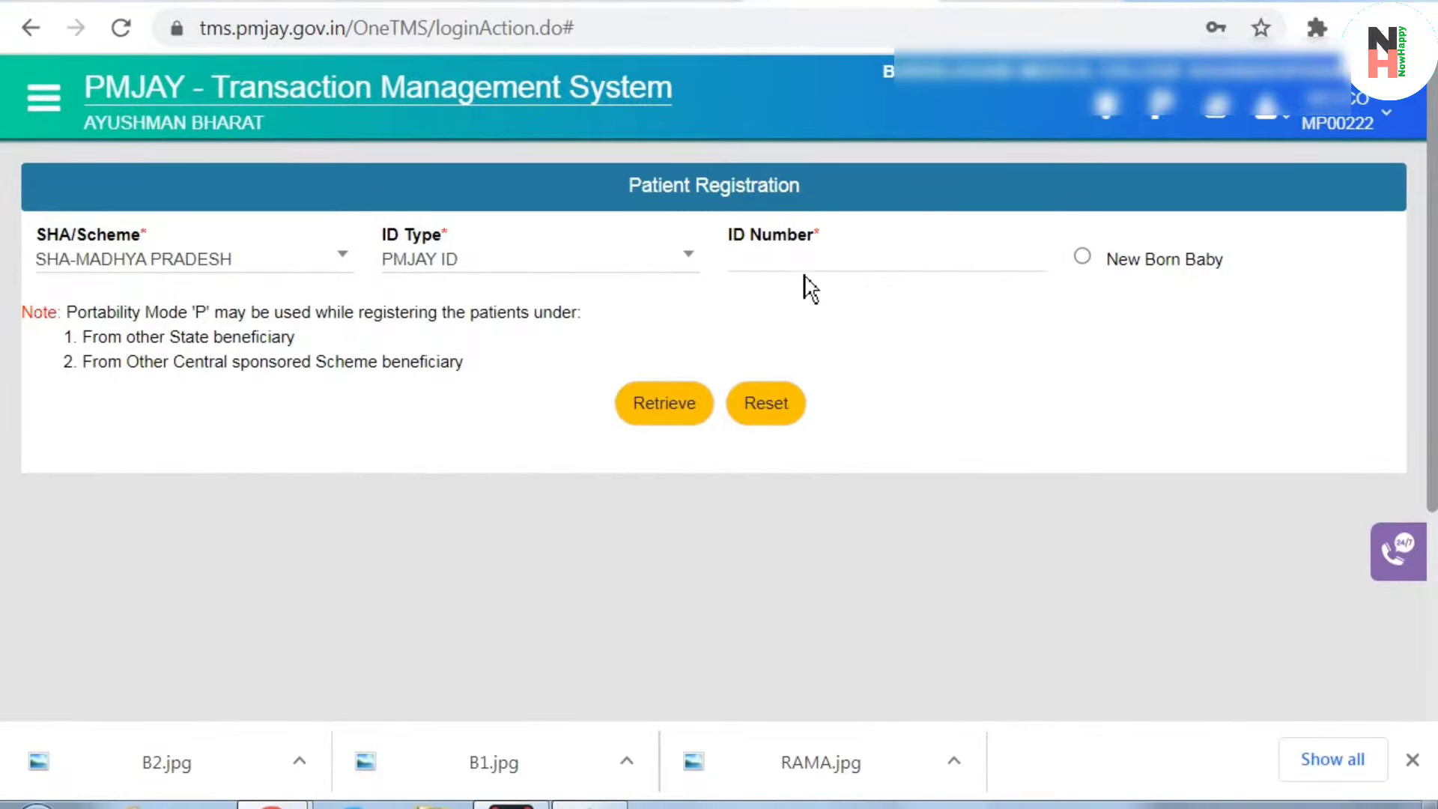
pyautogui.click(792, 256)
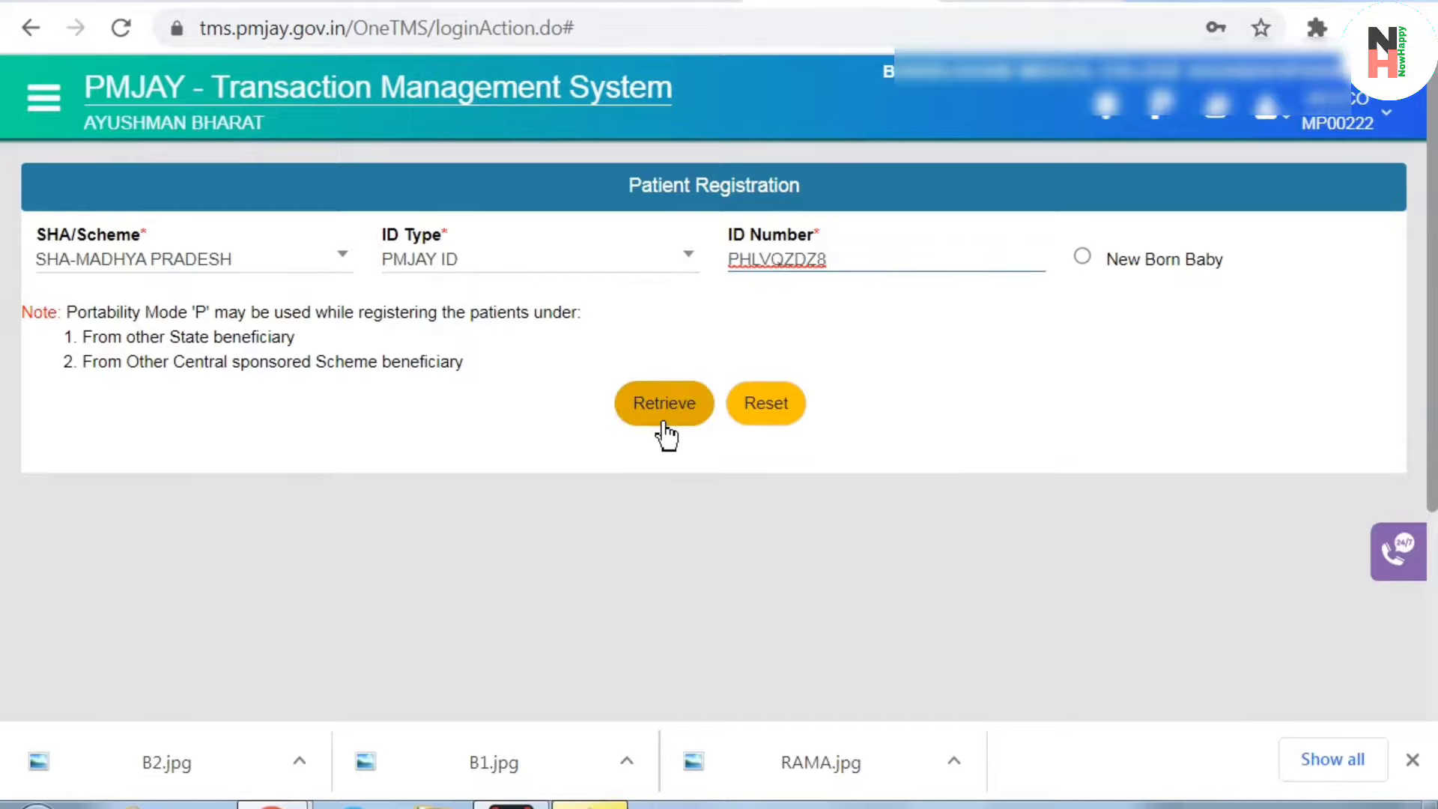
pyautogui.click(662, 423)
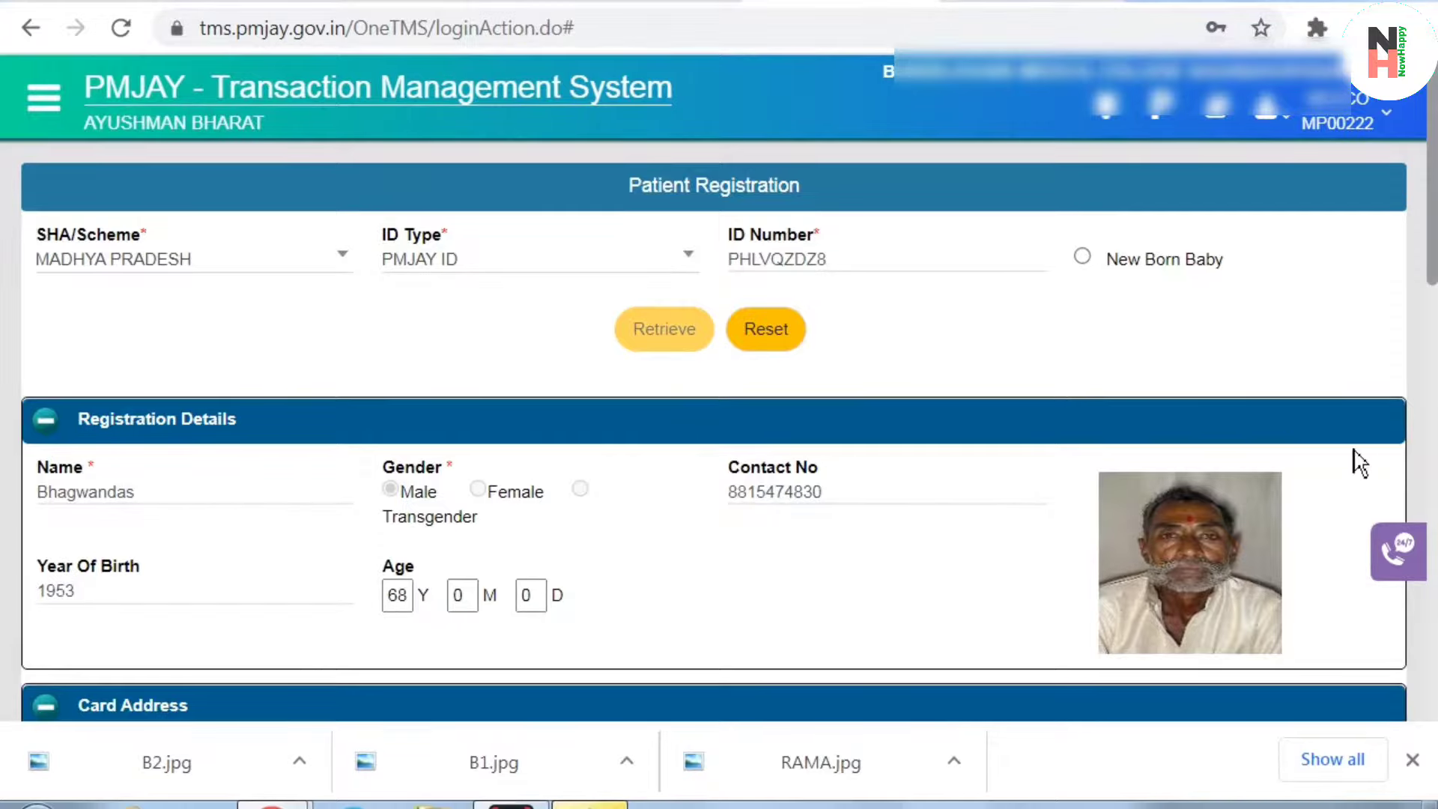
# Step: Copy the card address pin code into the Communication Address pin code
pyautogui.scroll(-4, 719, 434)
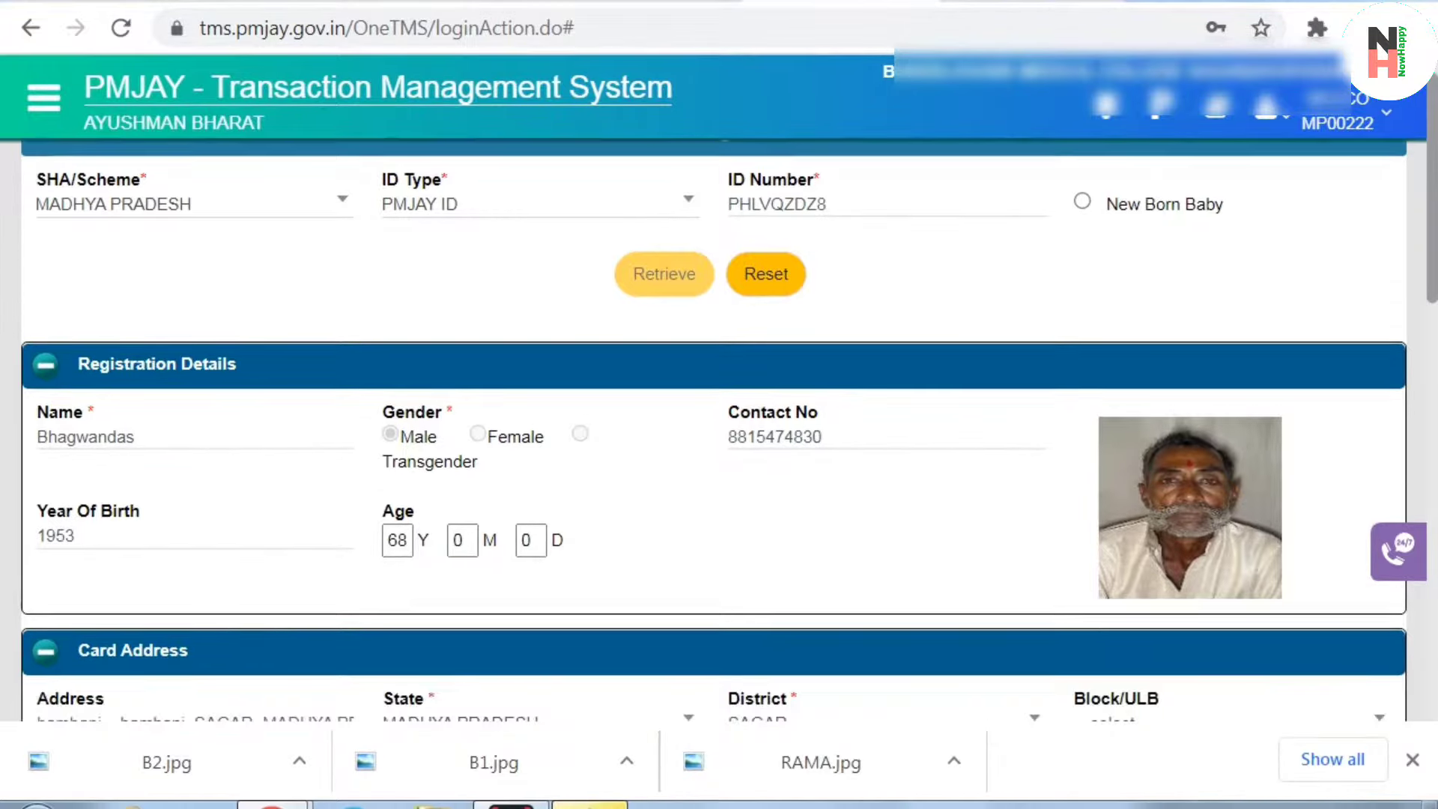
pyautogui.scroll(-3, 719, 435)
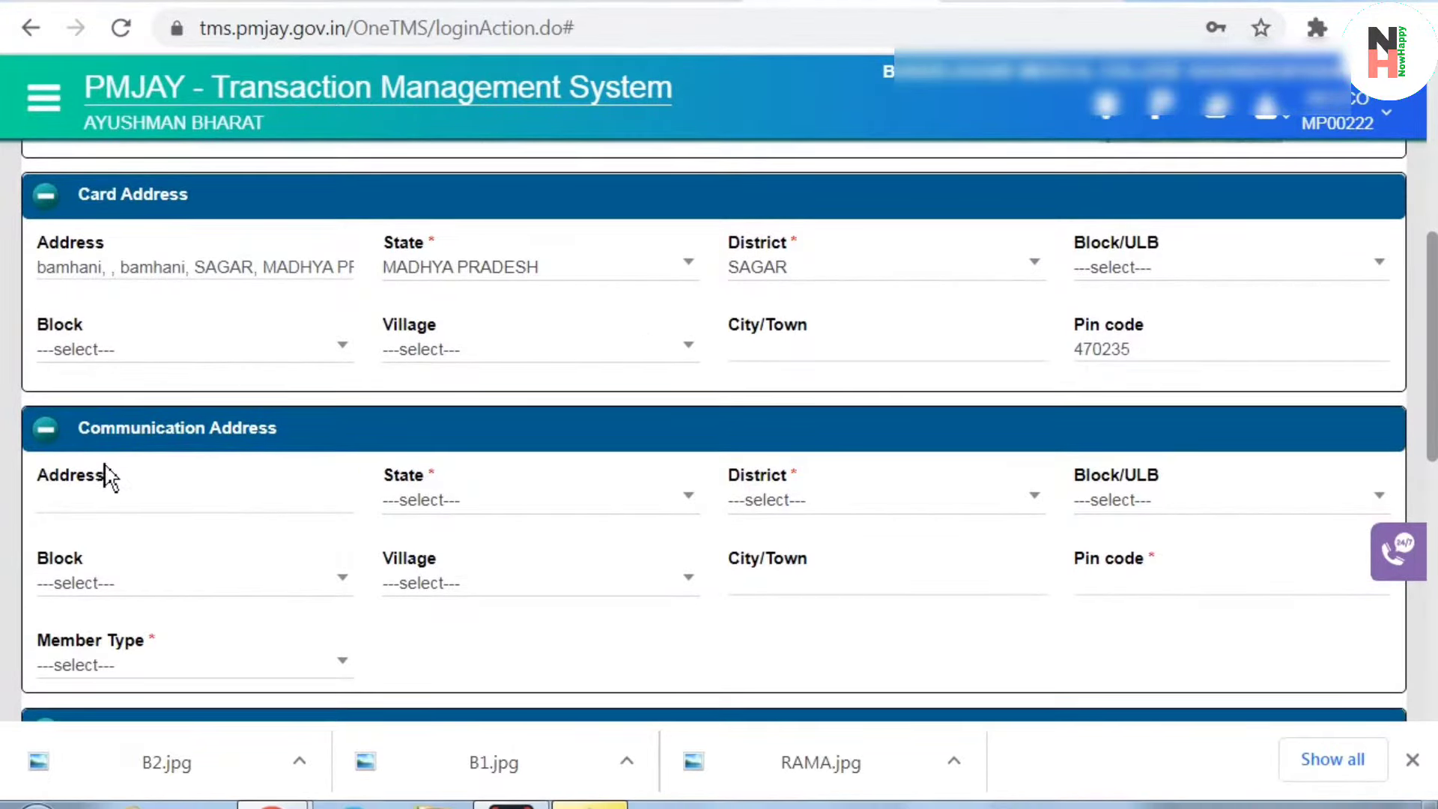
pyautogui.moveTo(120, 411); pyautogui.dragTo(279, 423)
pyautogui.click(302, 434)
pyautogui.doubleClick(1114, 349)
pyautogui.hotkey('ctrl', 'c')
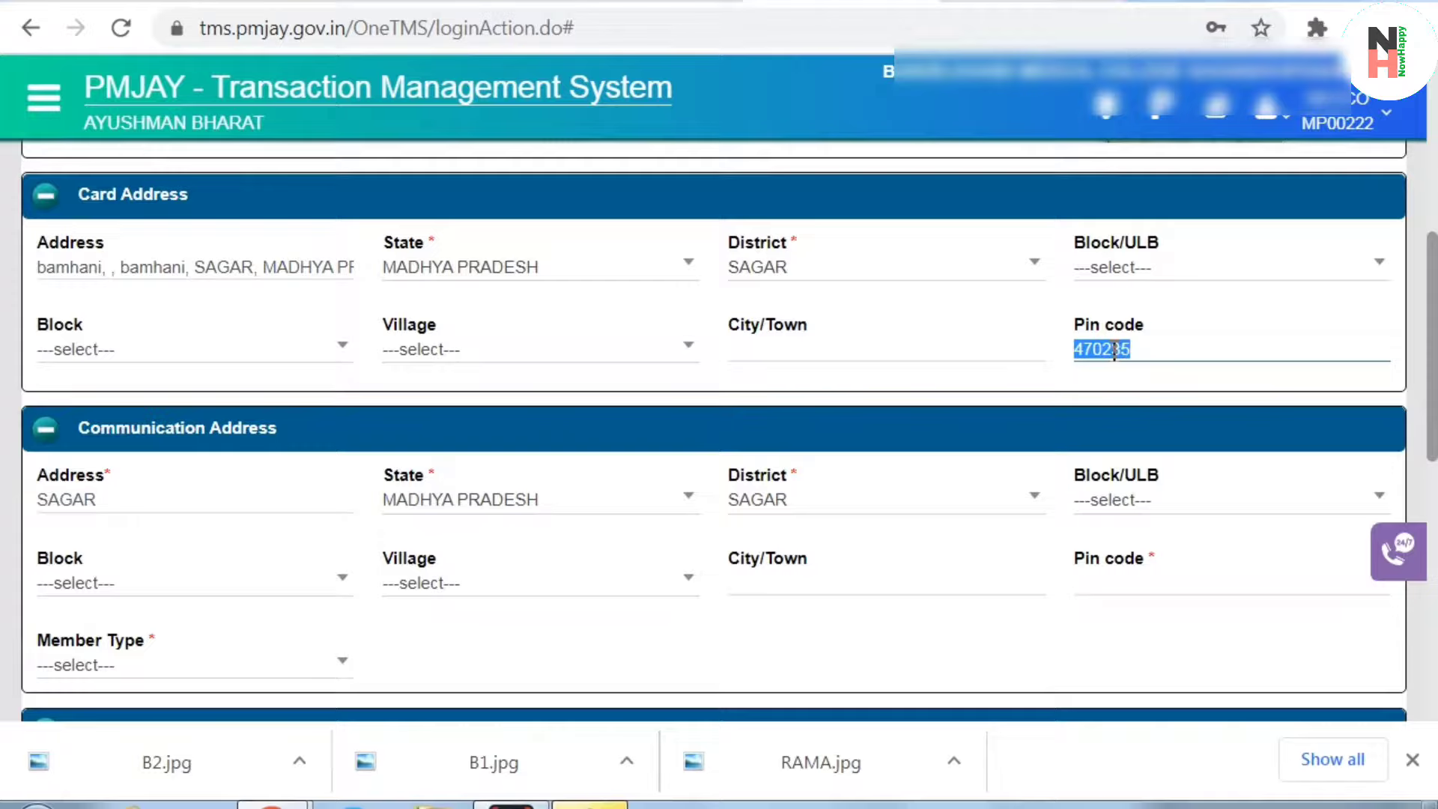
pyautogui.click(1115, 582)
pyautogui.hotkey('ctrl', 'v')
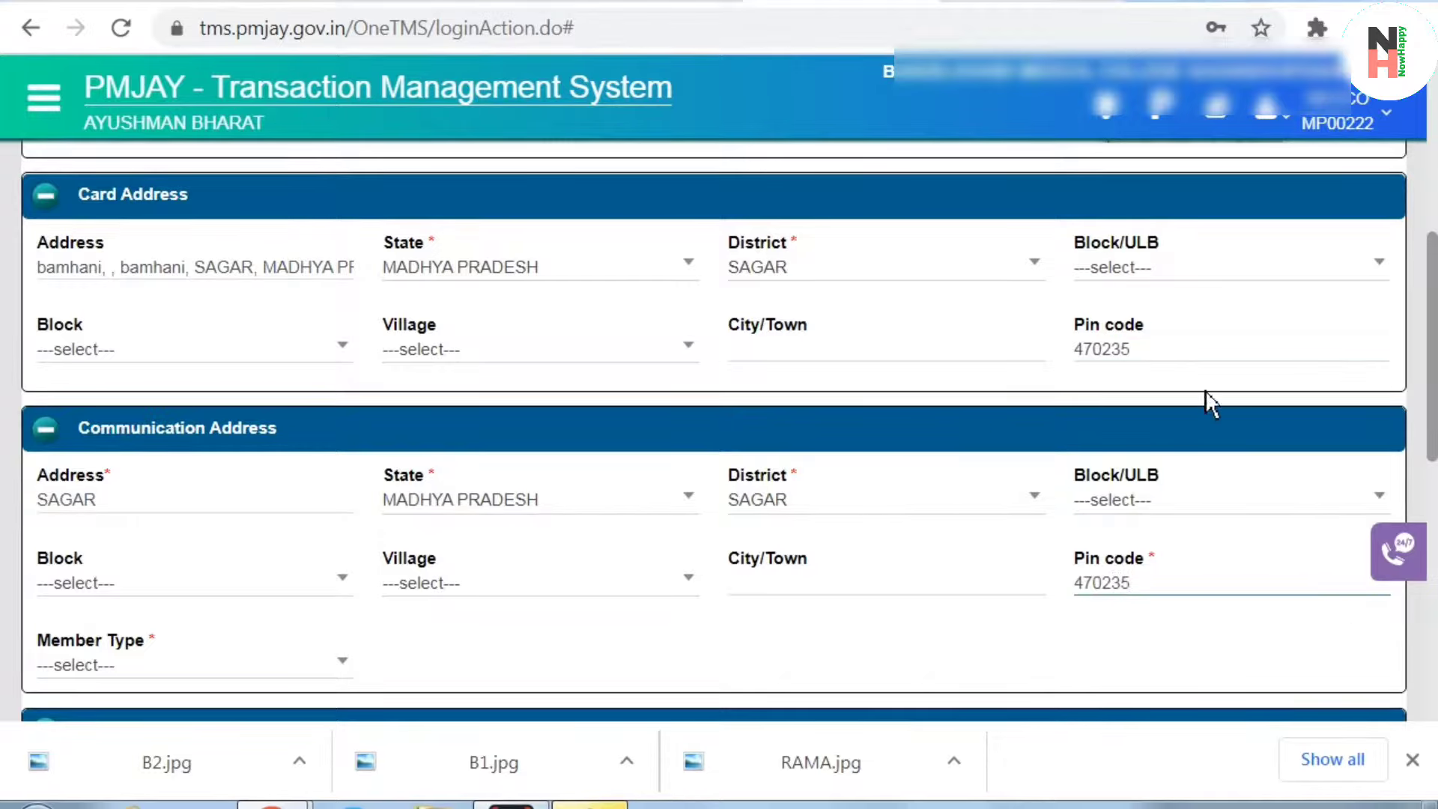
# Step: Set Member Type to Self, enter the contact number, and set registration date 11-05-2021
pyautogui.click(59, 674)
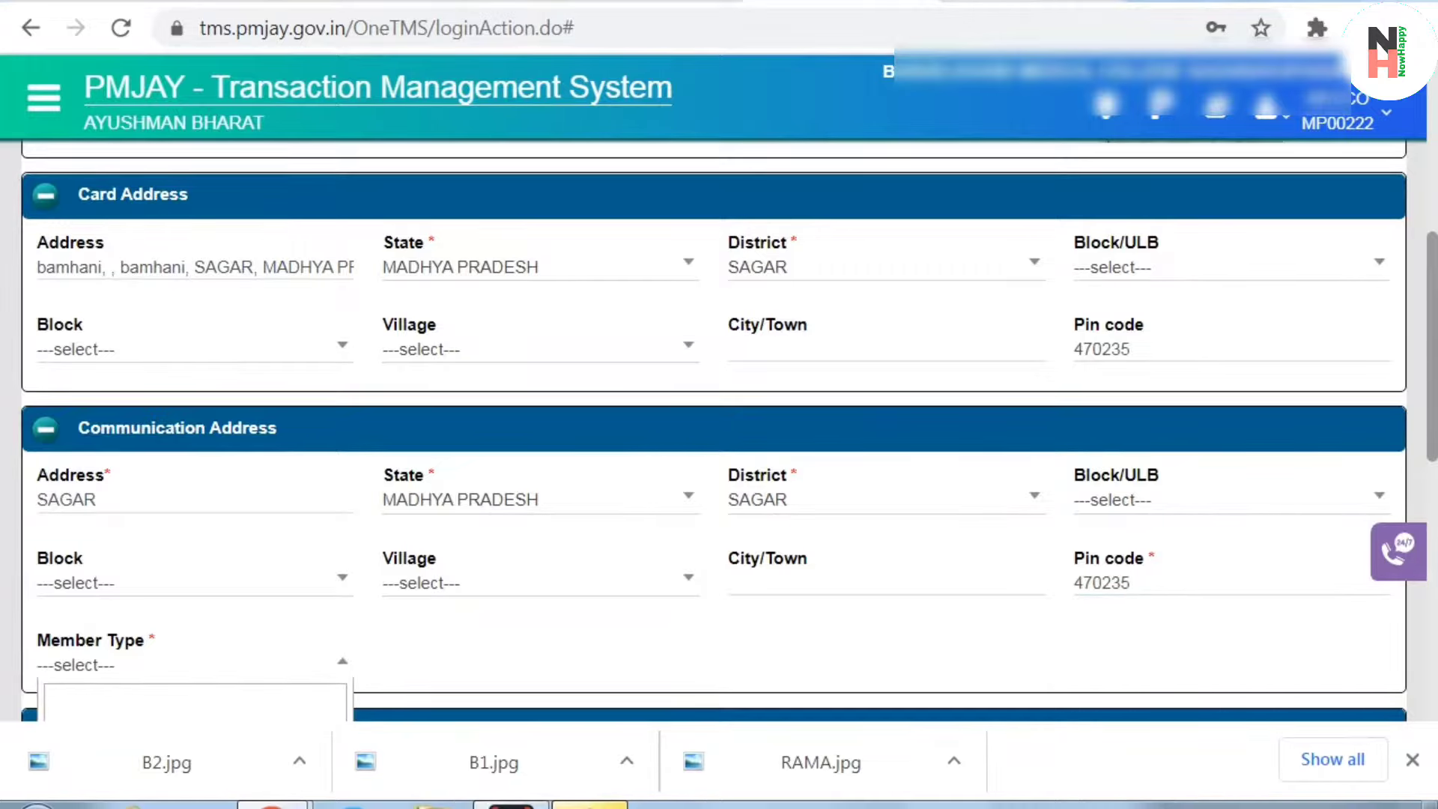
pyautogui.scroll(-3, 620, 571)
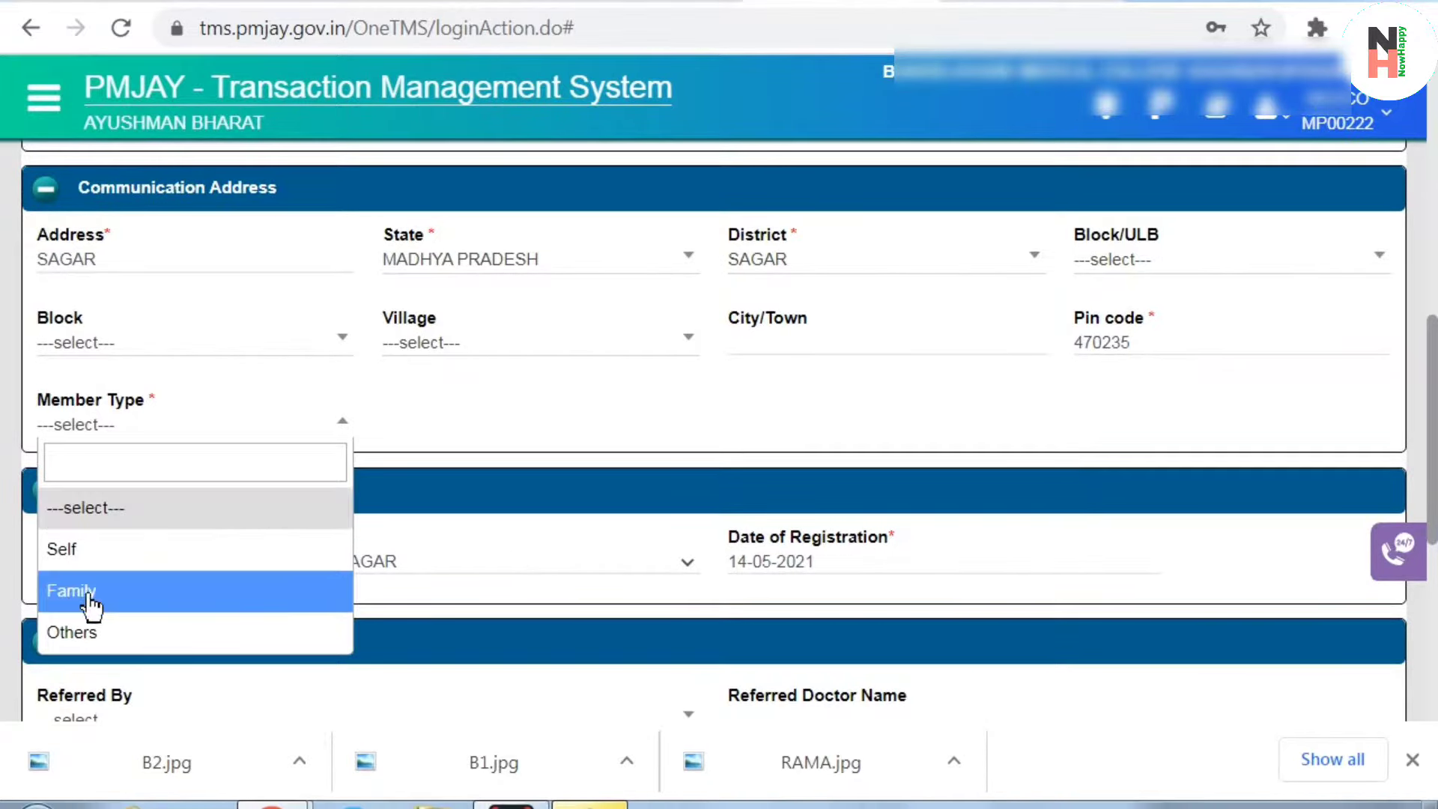
pyautogui.click(83, 564)
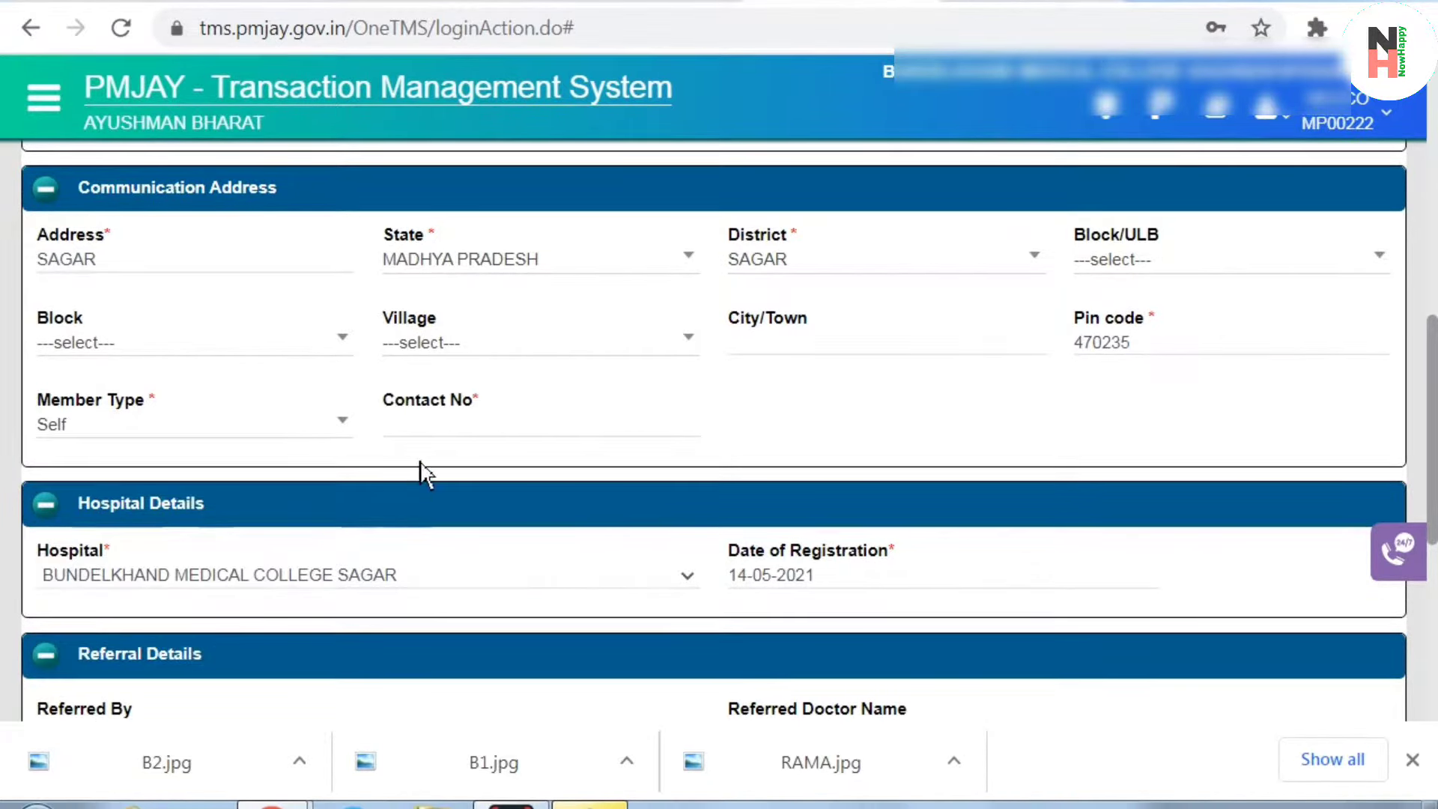
pyautogui.click(427, 432)
pyautogui.write('9999999999')
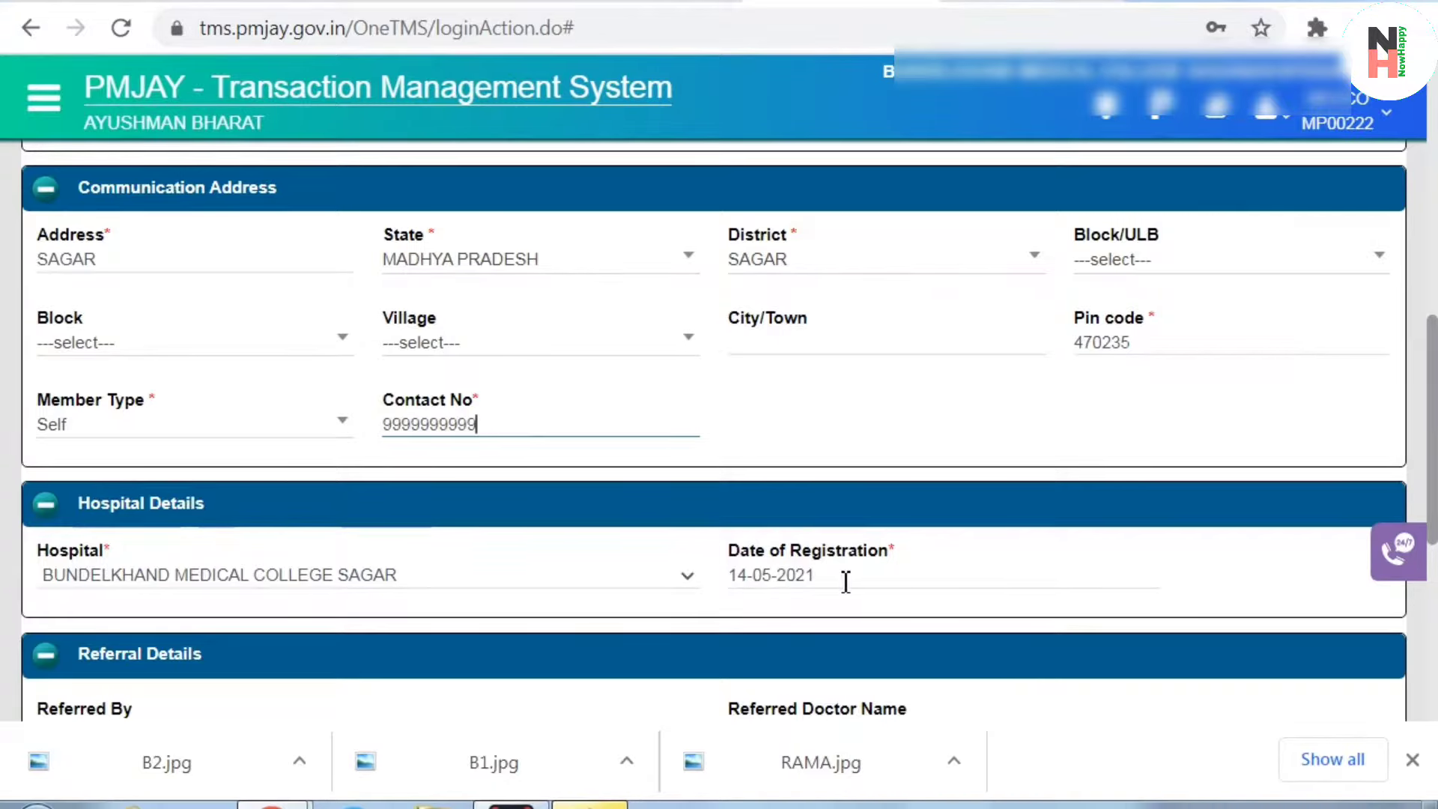
pyautogui.moveTo(845, 581); pyautogui.dragTo(717, 592)
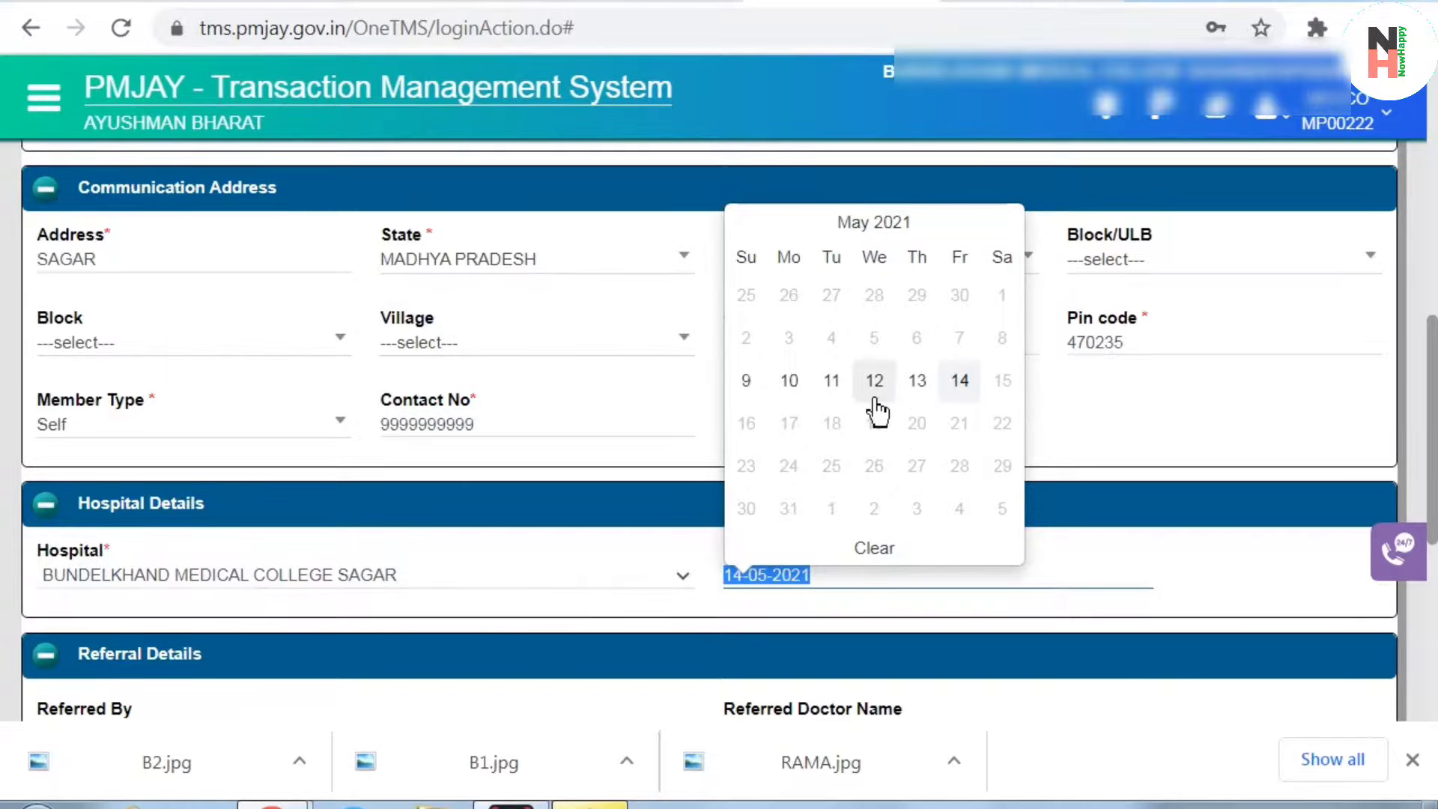
pyautogui.click(833, 382)
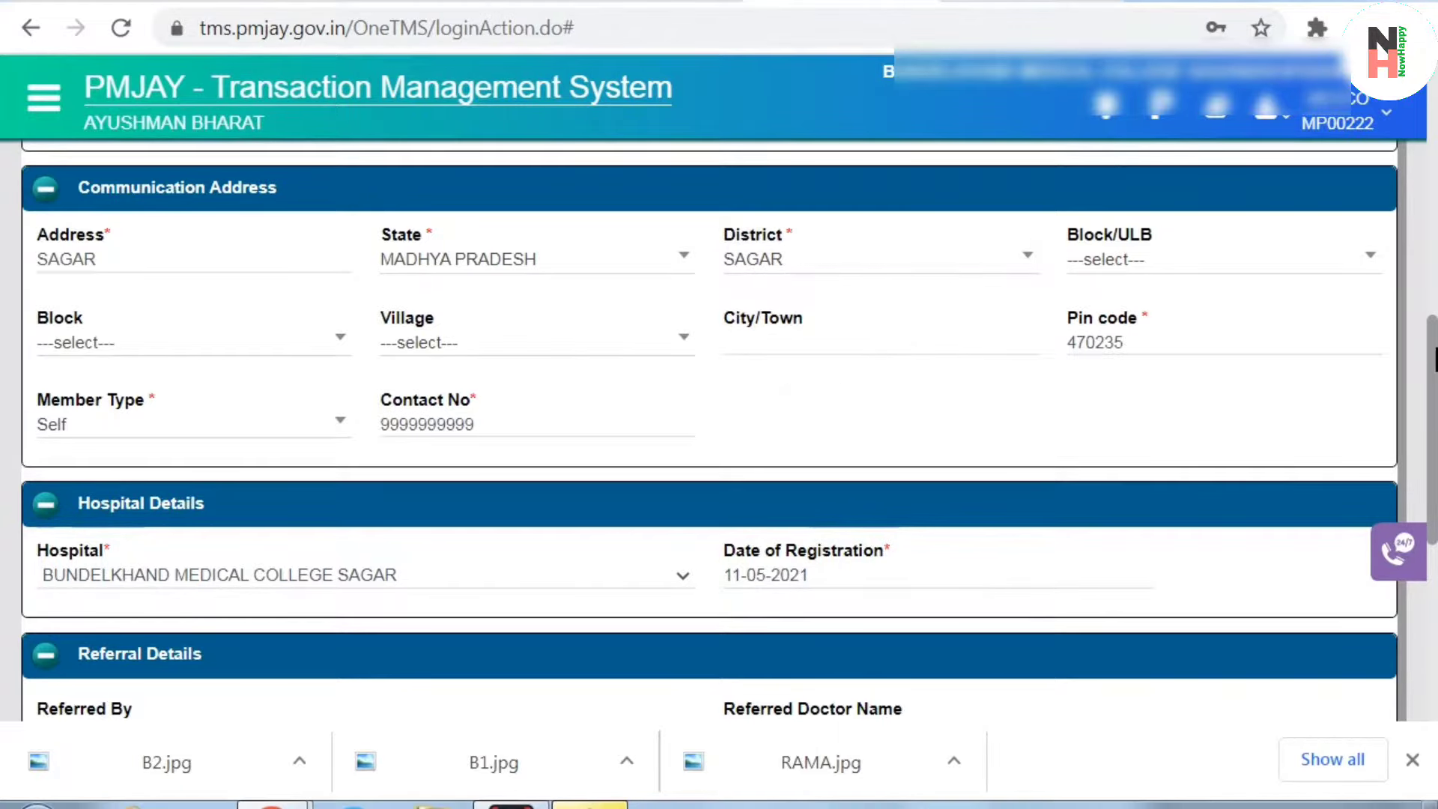
# Step: Give the PII consent, start Verify and Register, and enter the Aadhaar OTP
pyautogui.scroll(-5, 533, 322)
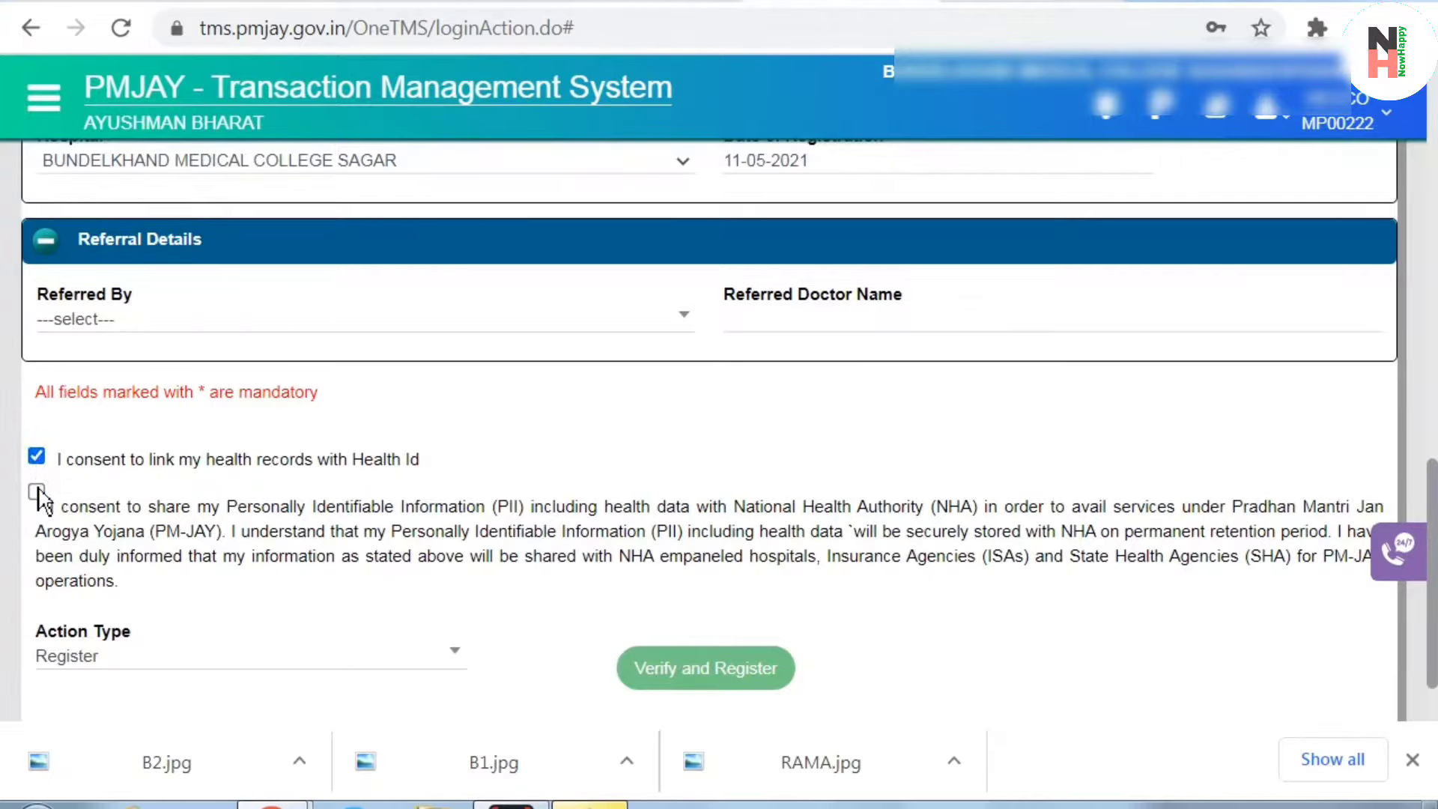
pyautogui.click(37, 494)
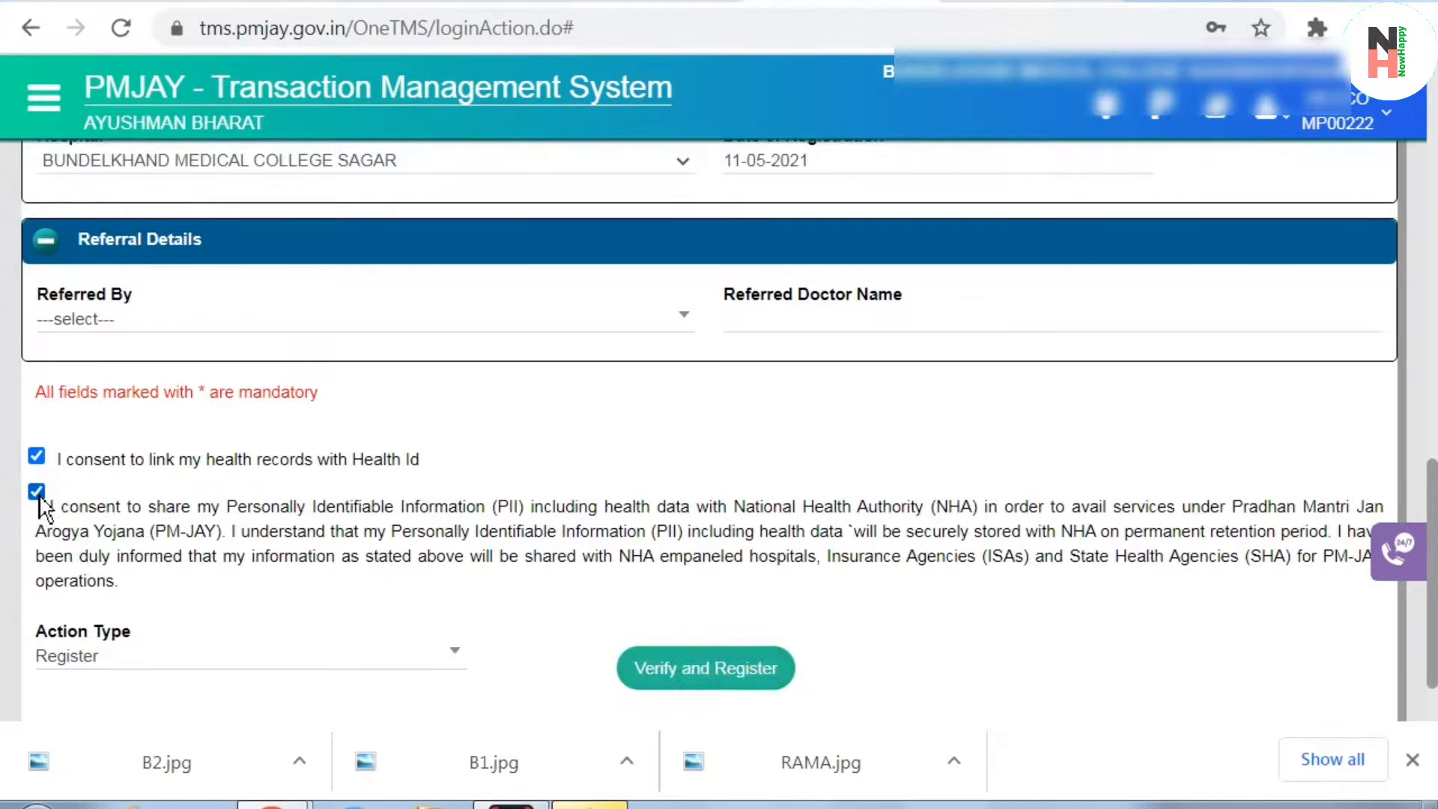
pyautogui.click(706, 677)
pyautogui.moveTo(95, 327); pyautogui.dragTo(961, 441)
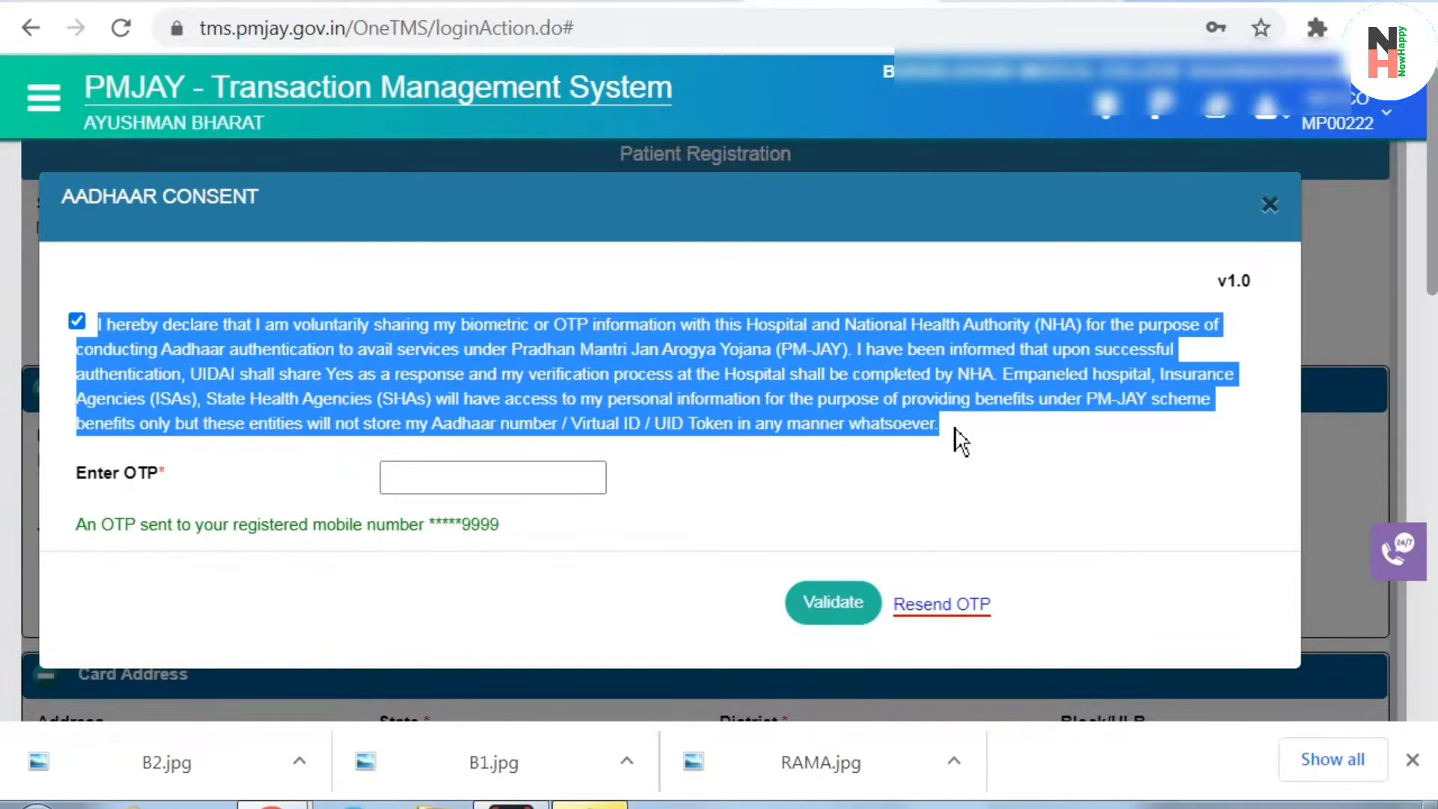
pyautogui.click(1056, 465)
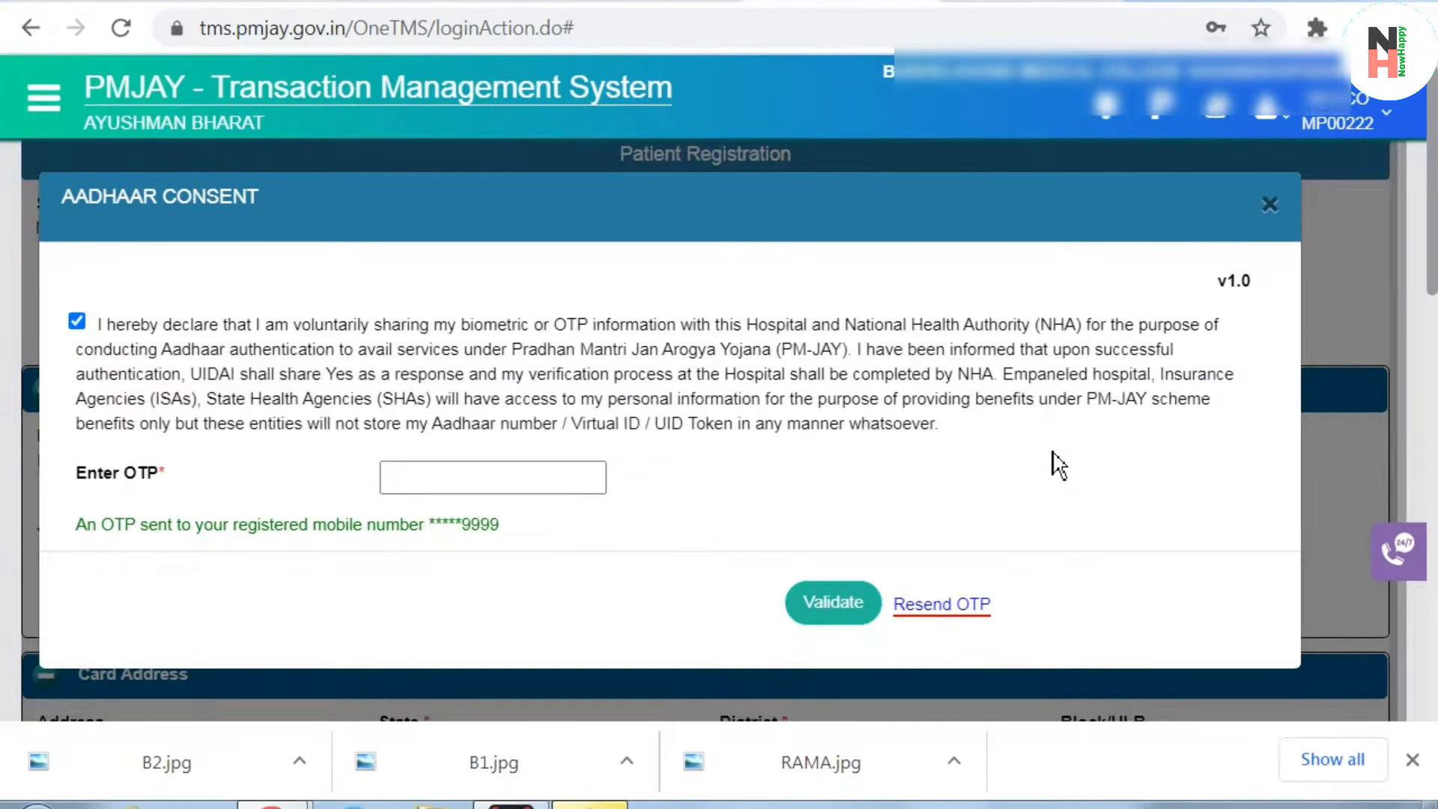
pyautogui.click(437, 478)
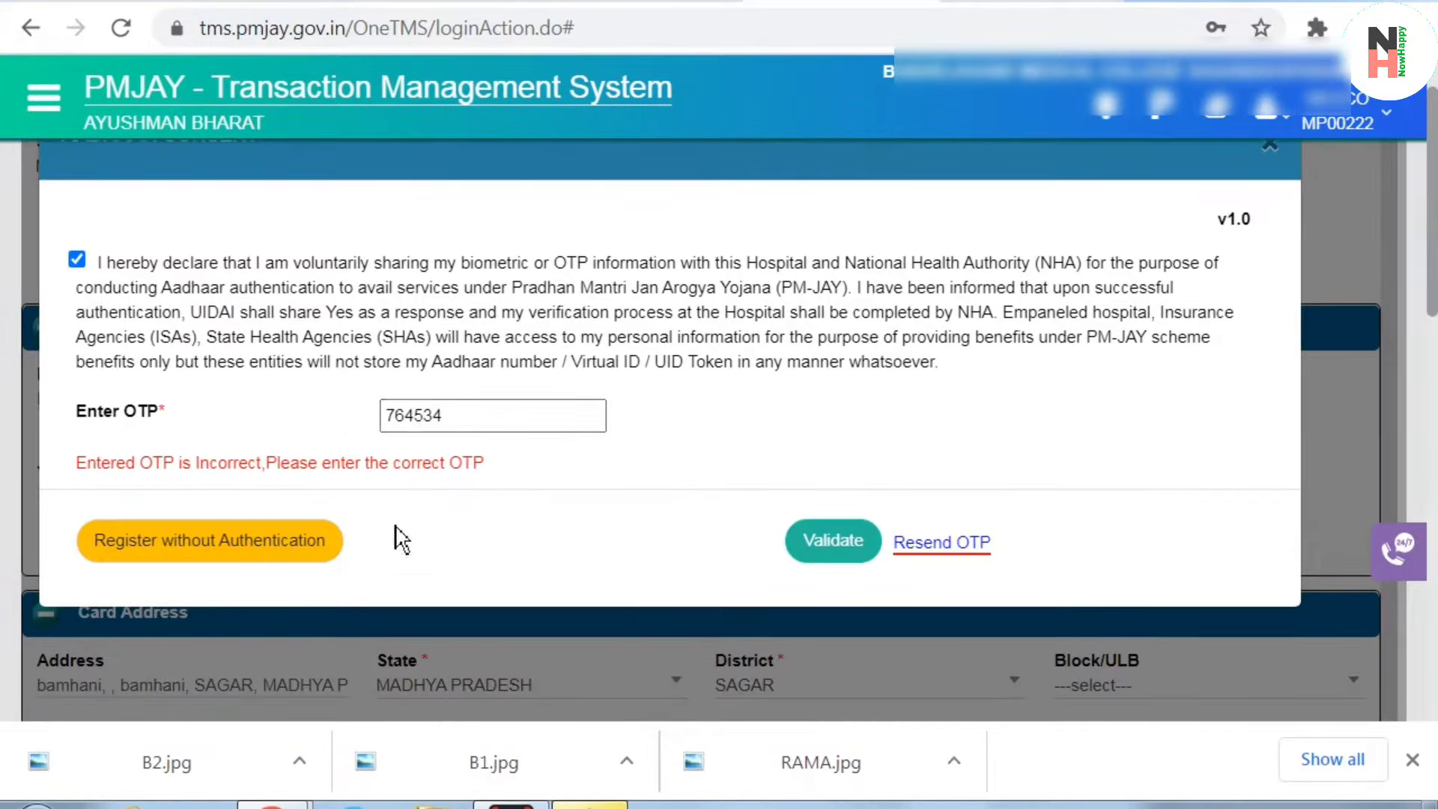
# Step: Register the patient without Aadhaar authentication, confirm, and dismiss the success message
pyautogui.click(255, 544)
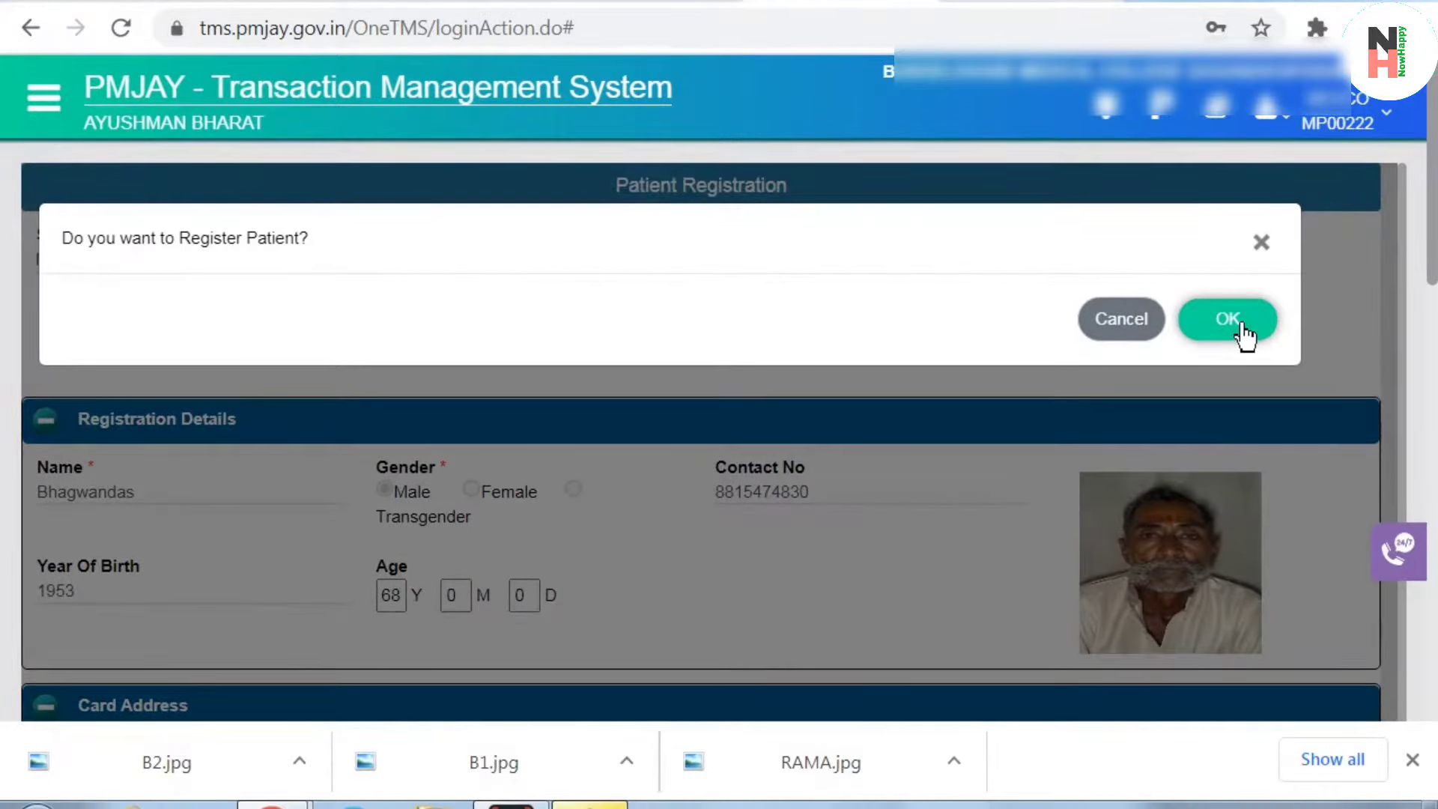
pyautogui.click(1228, 319)
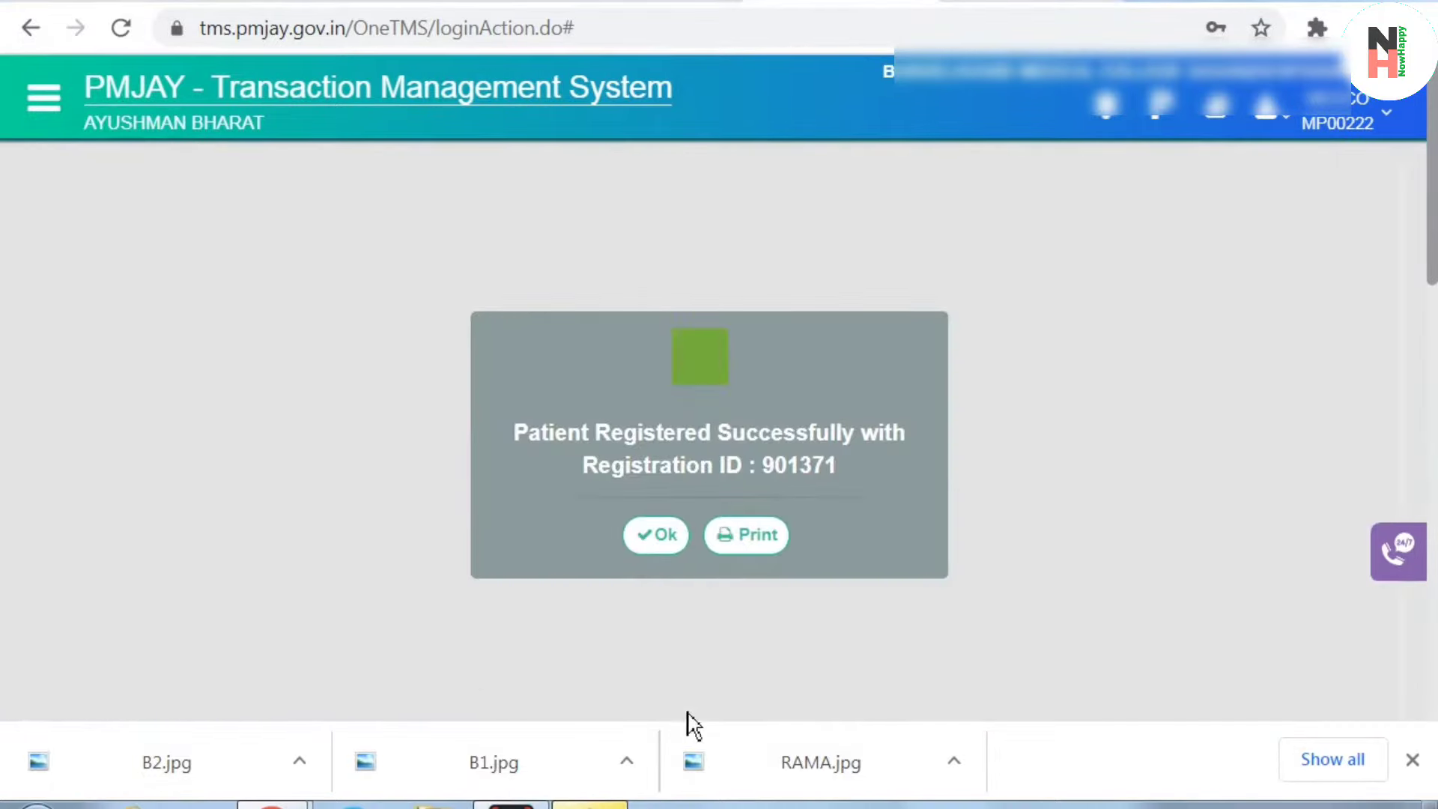
pyautogui.click(669, 554)
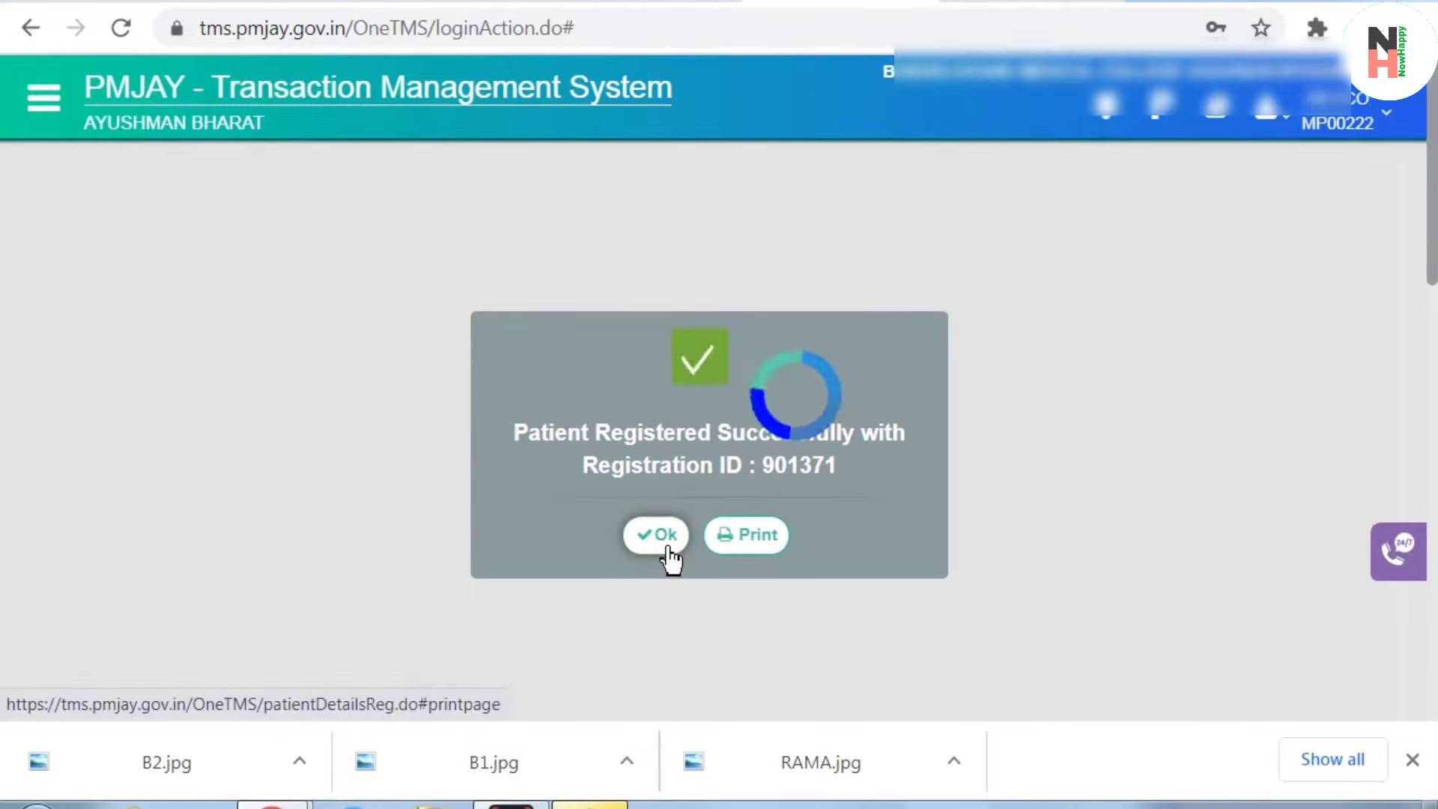
pyautogui.click(668, 554)
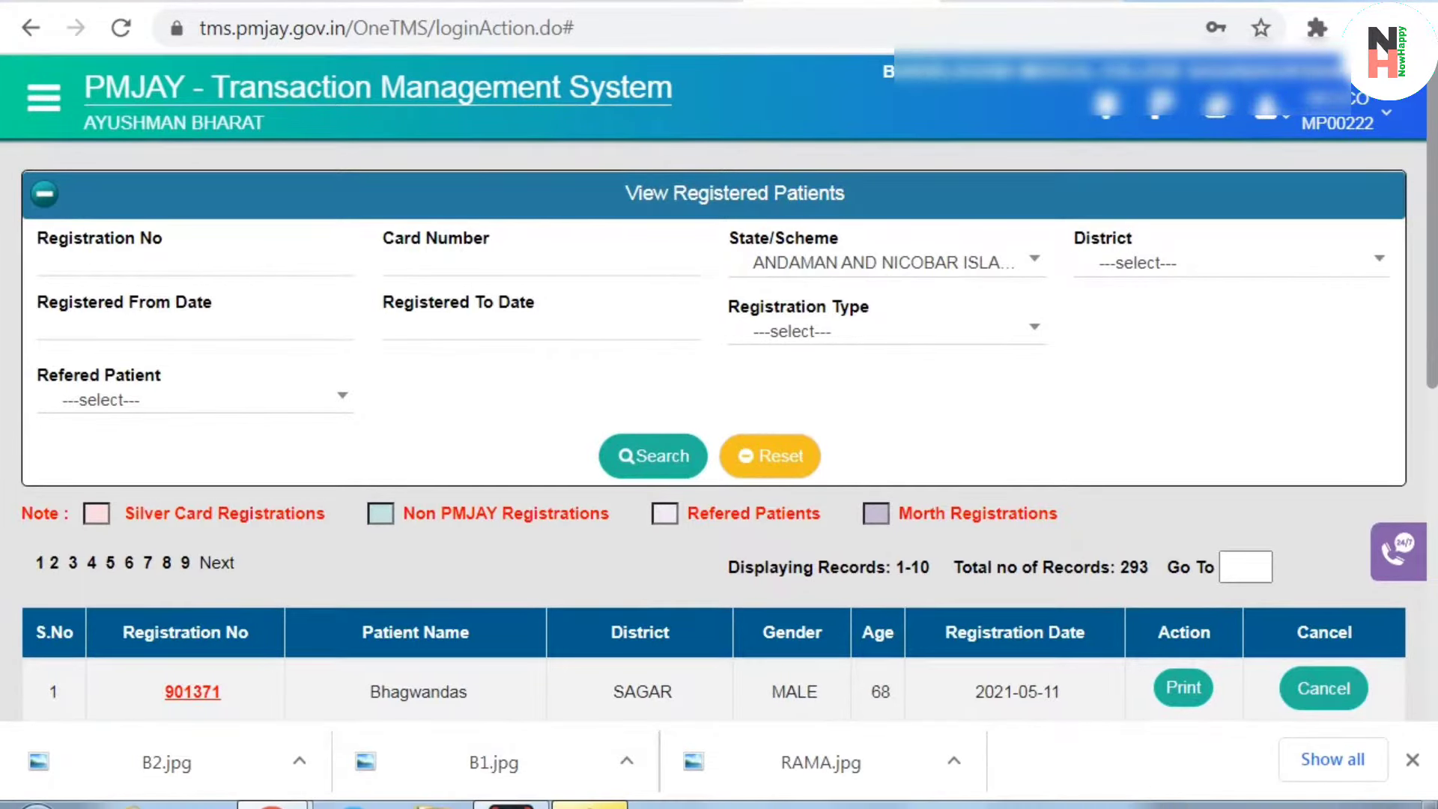
# Step: Open the newly registered patient's record from the View Registered Patients list
pyautogui.scroll(-2, 1434, 322)
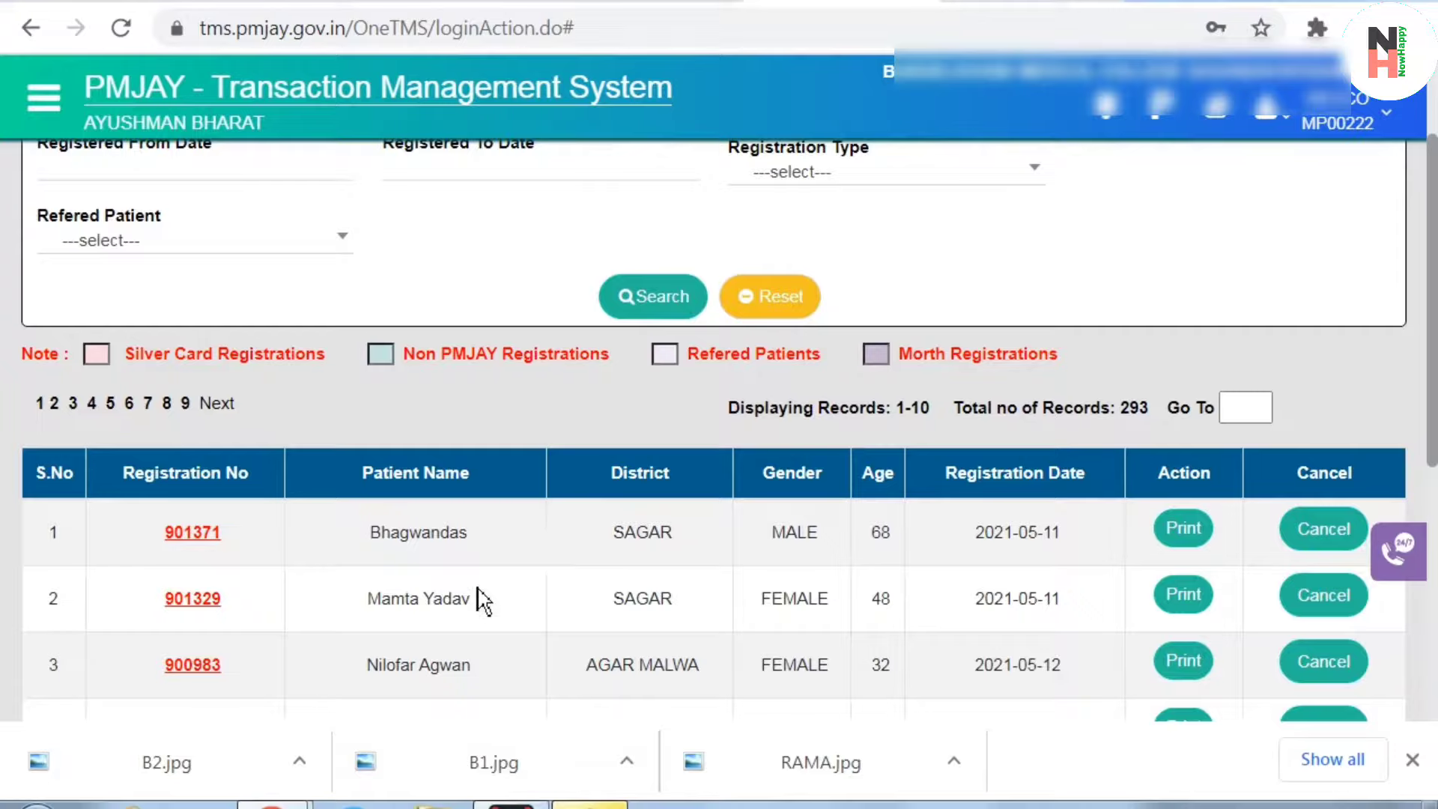
pyautogui.moveTo(477, 533); pyautogui.dragTo(363, 567)
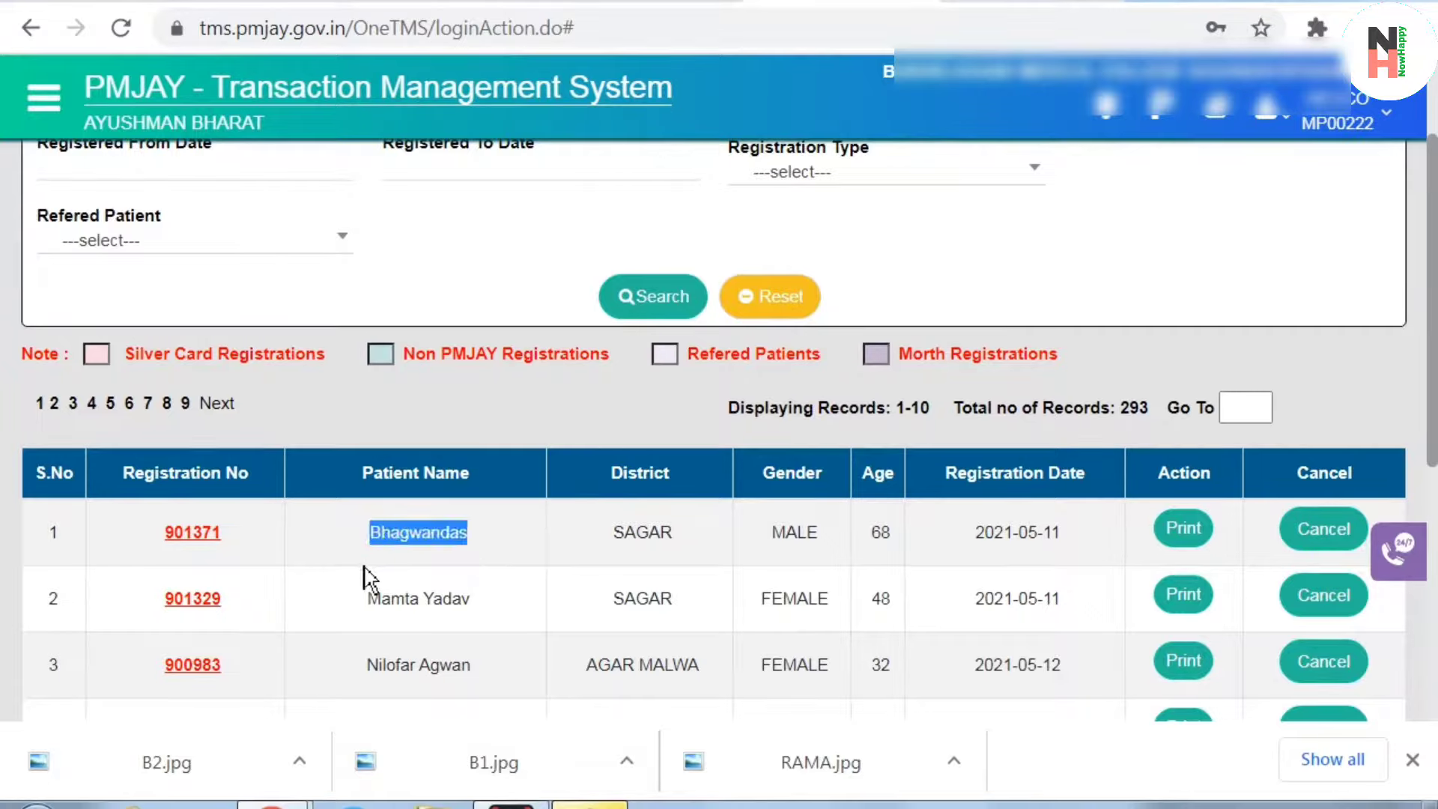
pyautogui.click(970, 277)
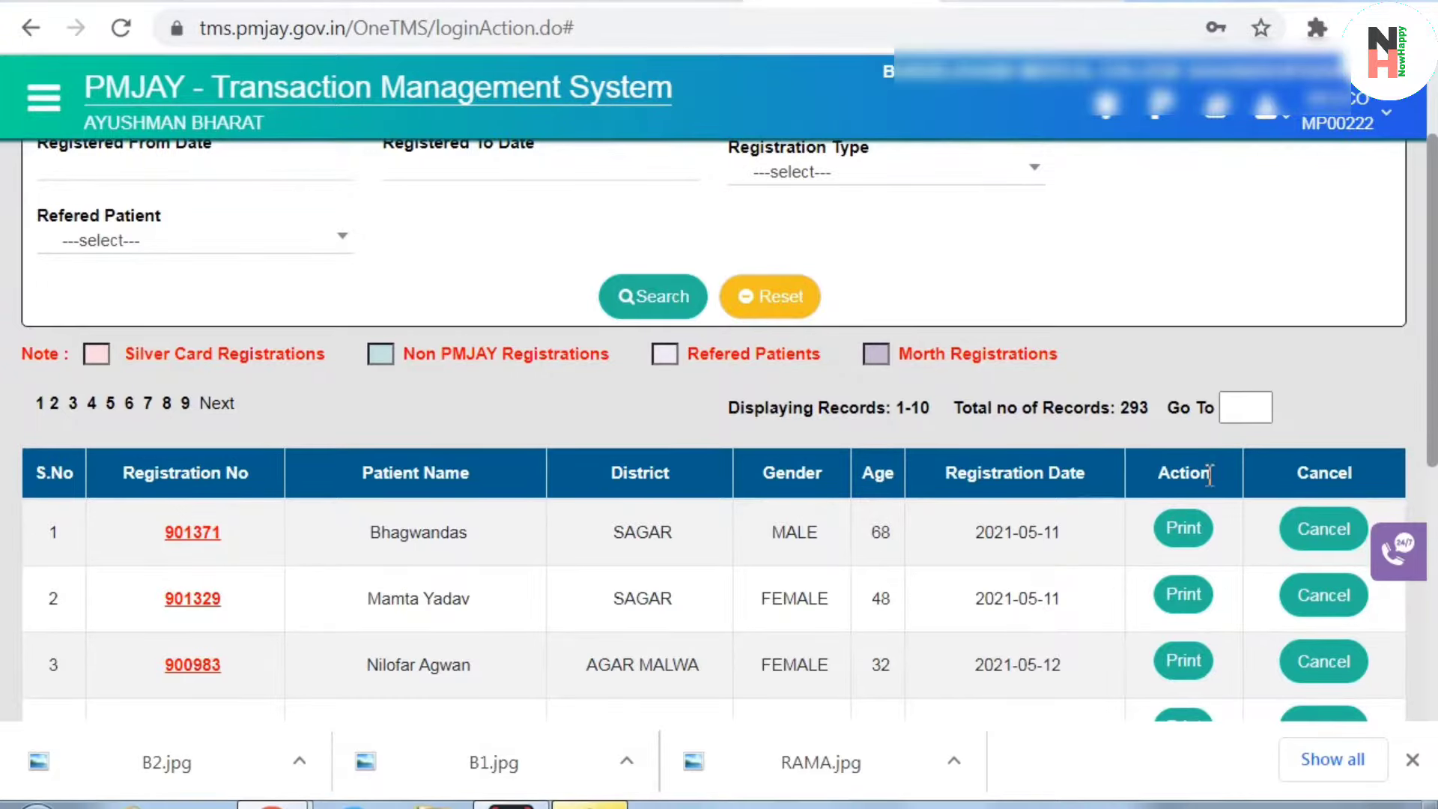
pyautogui.scroll(3, 1432, 253)
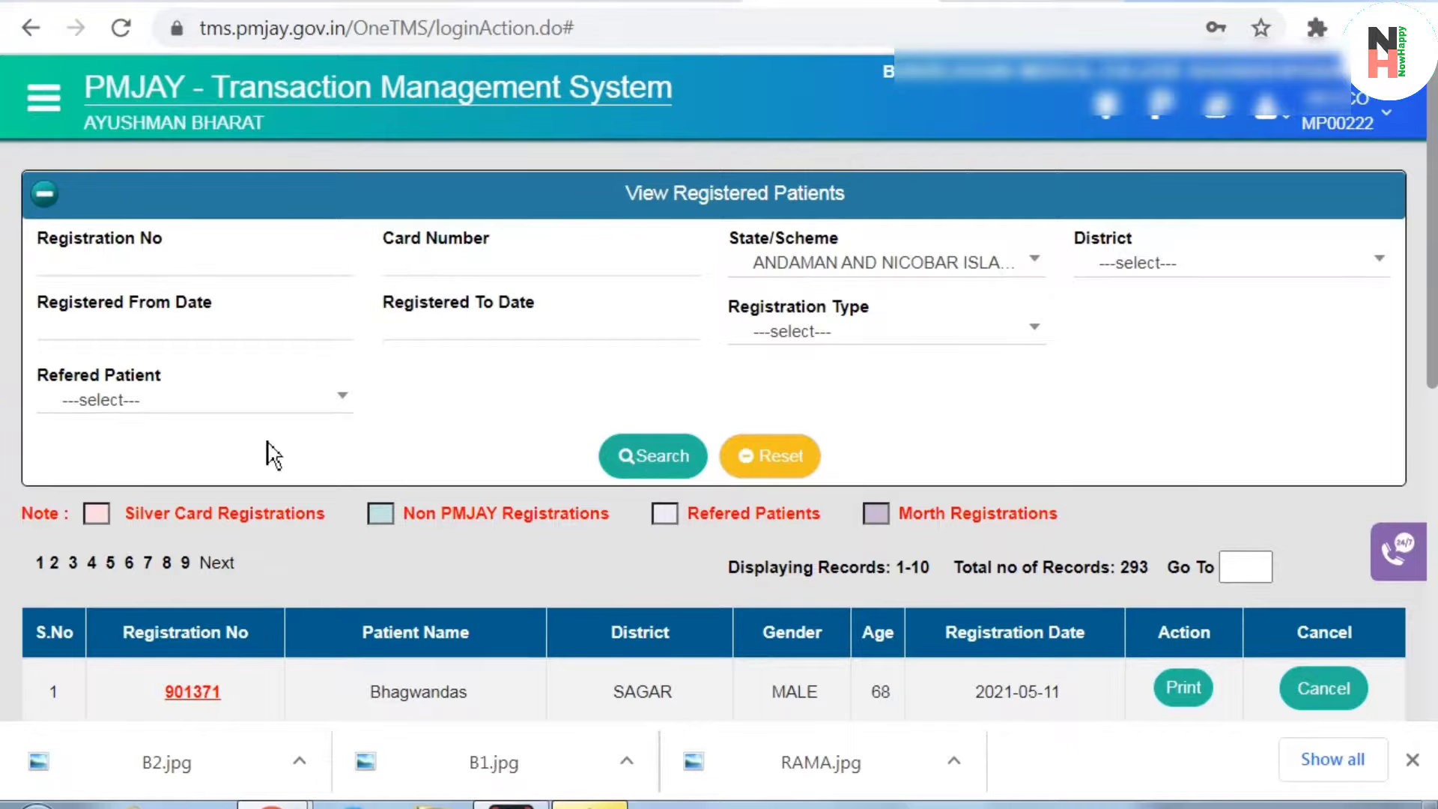
pyautogui.click(488, 262)
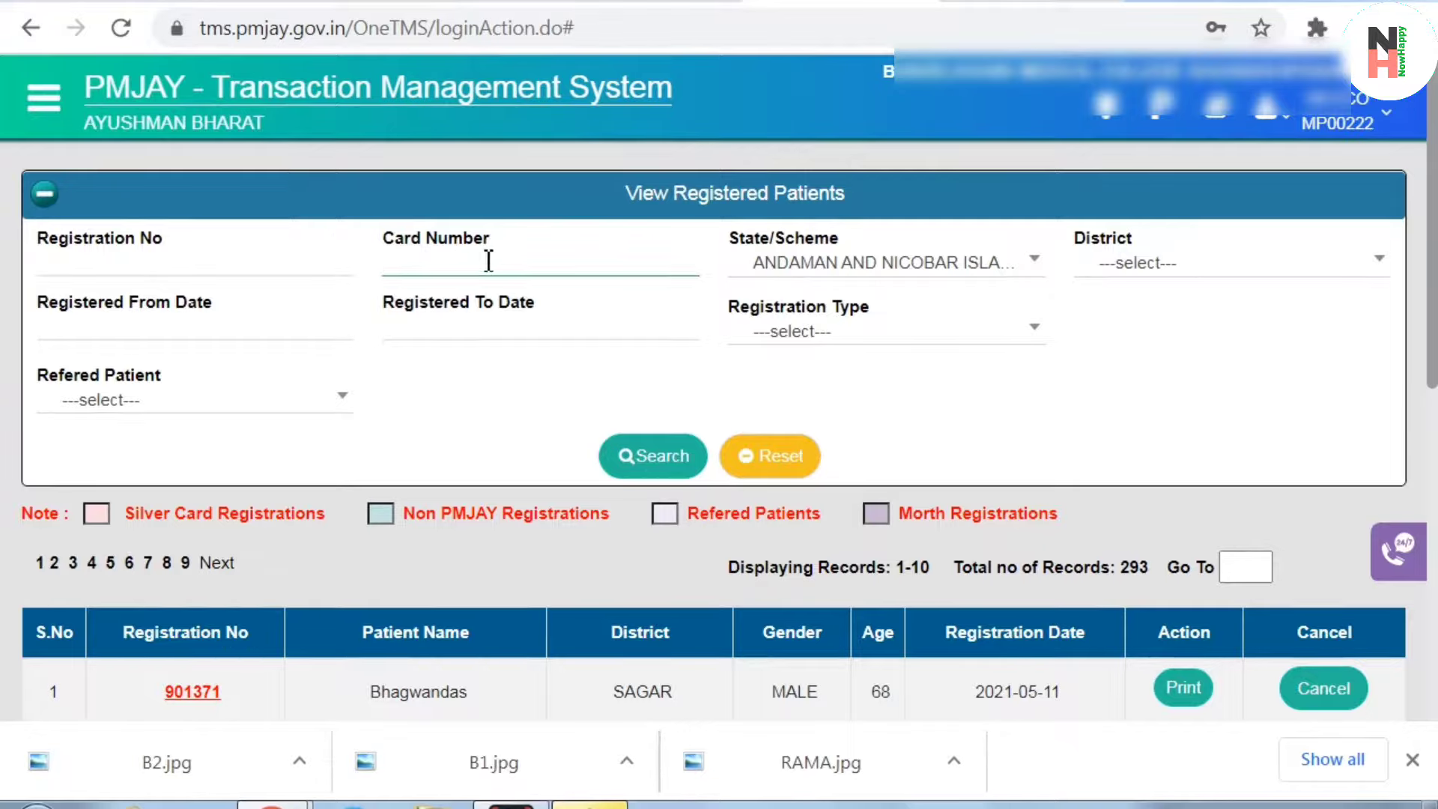
pyautogui.moveTo(376, 266); pyautogui.dragTo(372, 247)
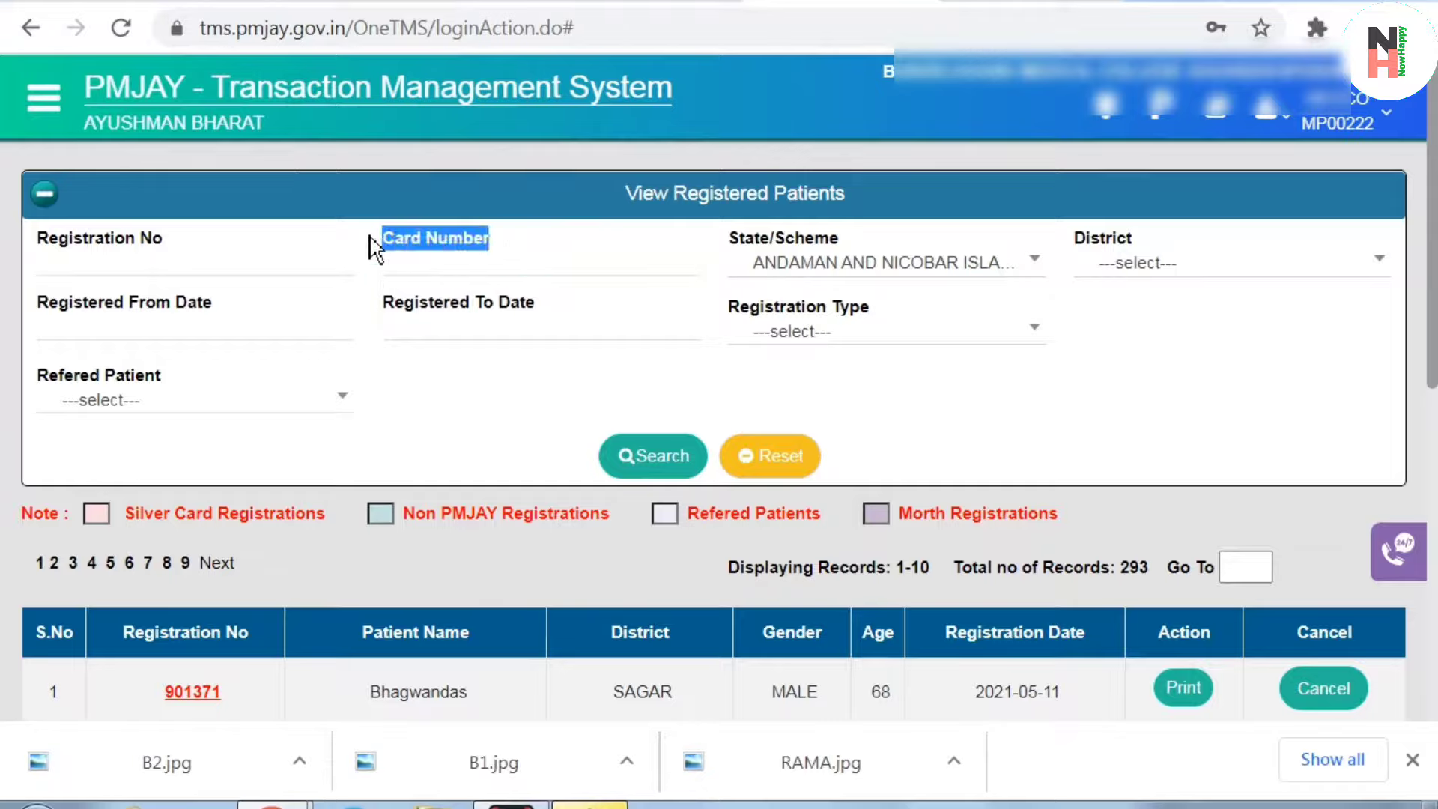
pyautogui.click(548, 253)
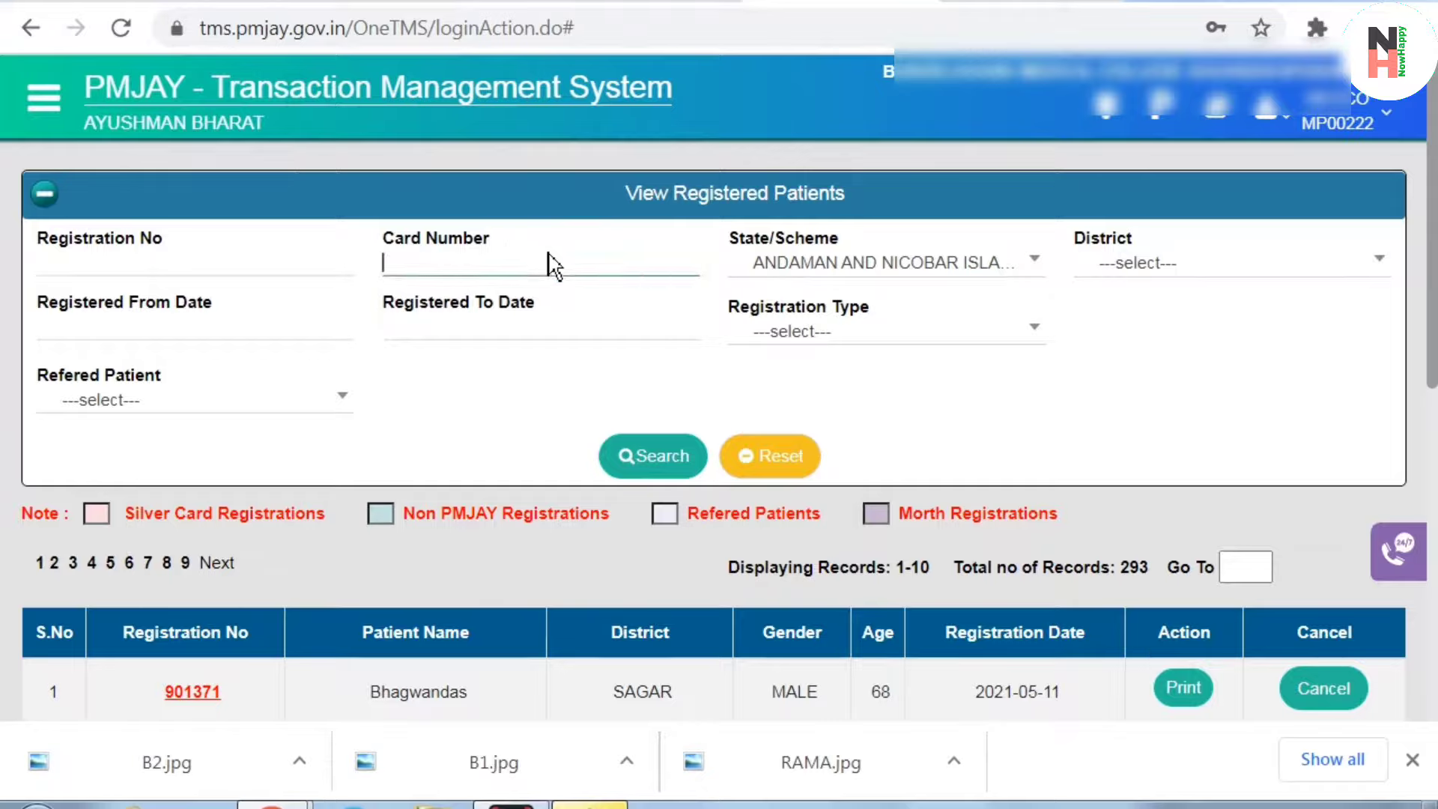
pyautogui.click(197, 693)
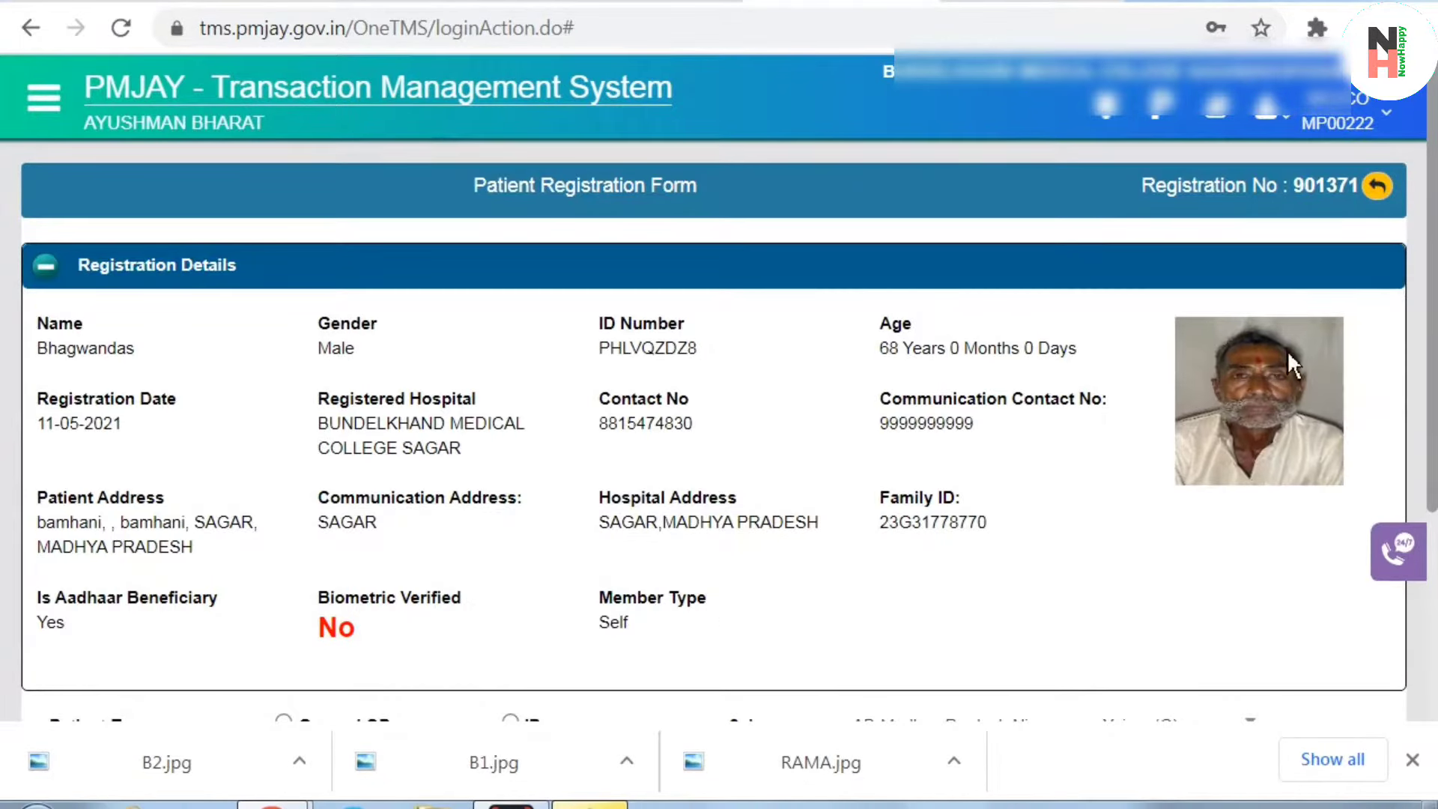
# Step: Submit Patient Type IP and confirm converting the patient to an In Patient
pyautogui.scroll(-4, 718, 419)
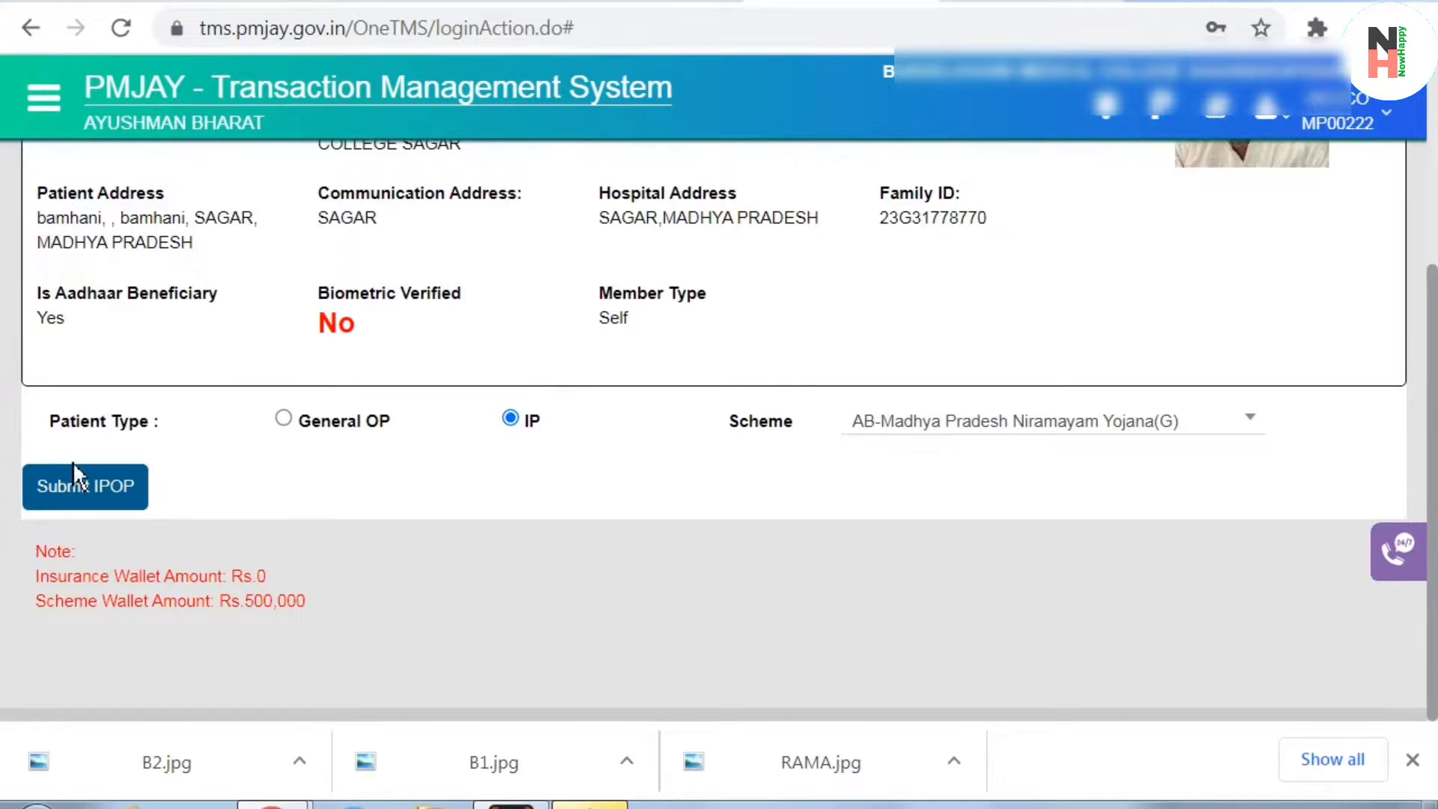
pyautogui.click(71, 492)
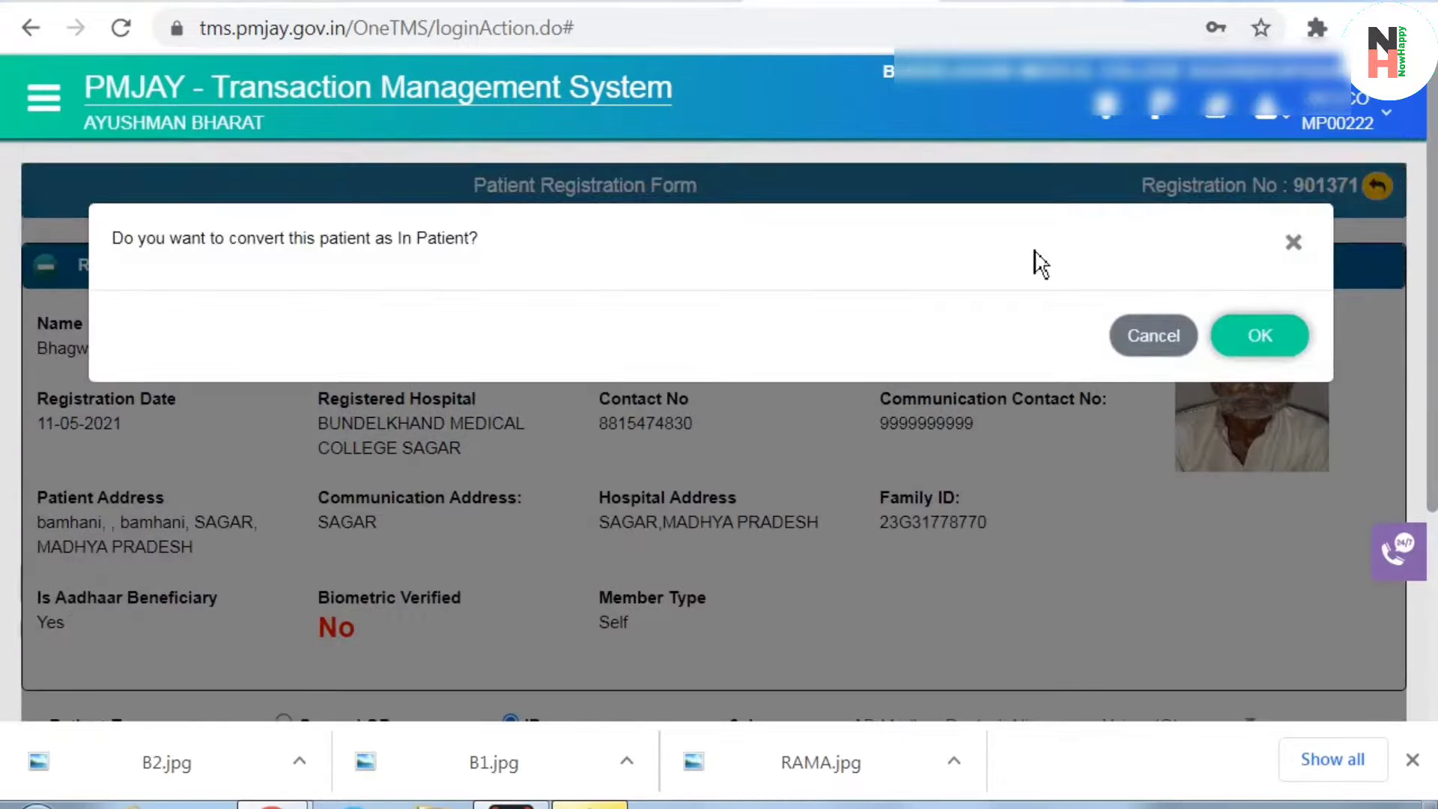
pyautogui.click(1275, 358)
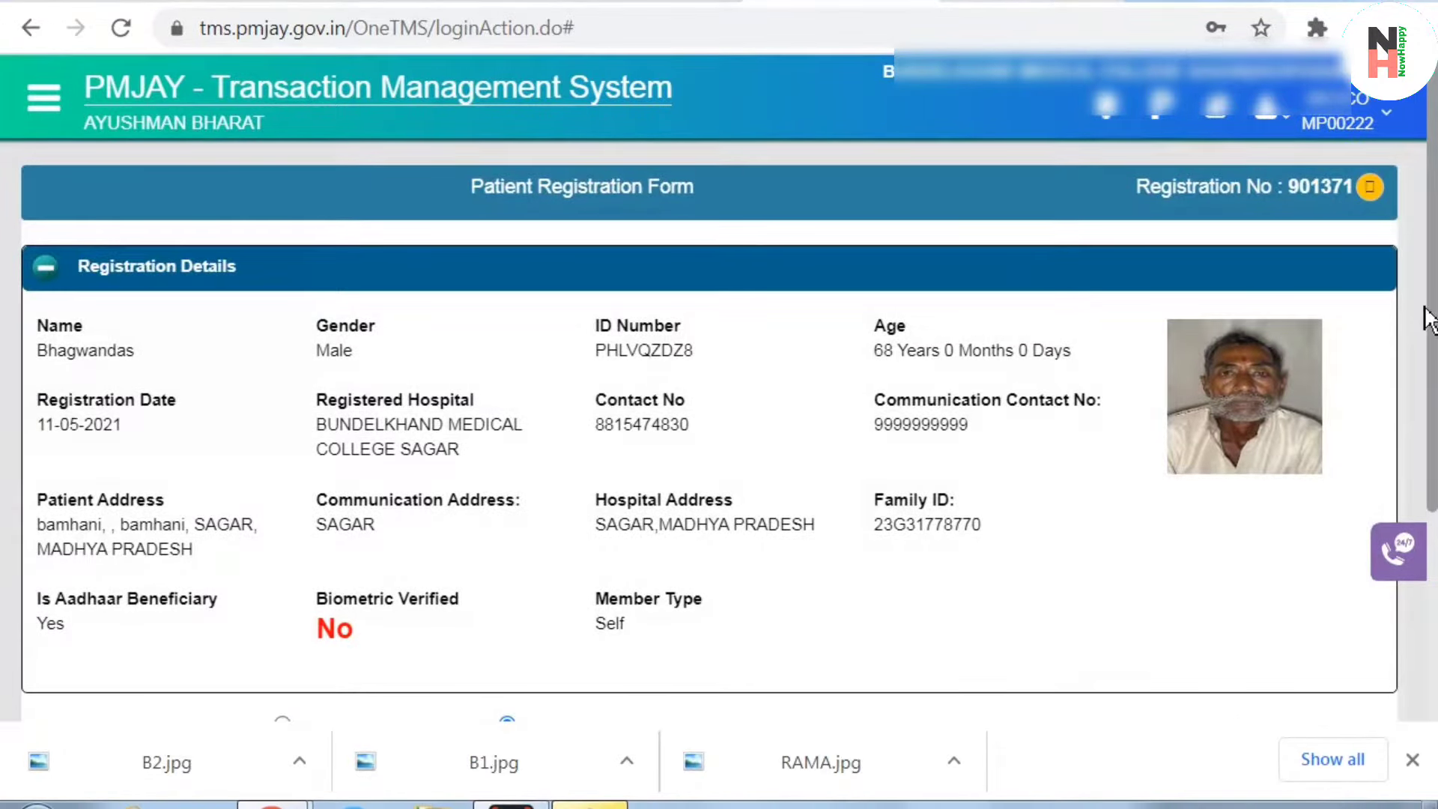
pyautogui.scroll(-8, 708, 430)
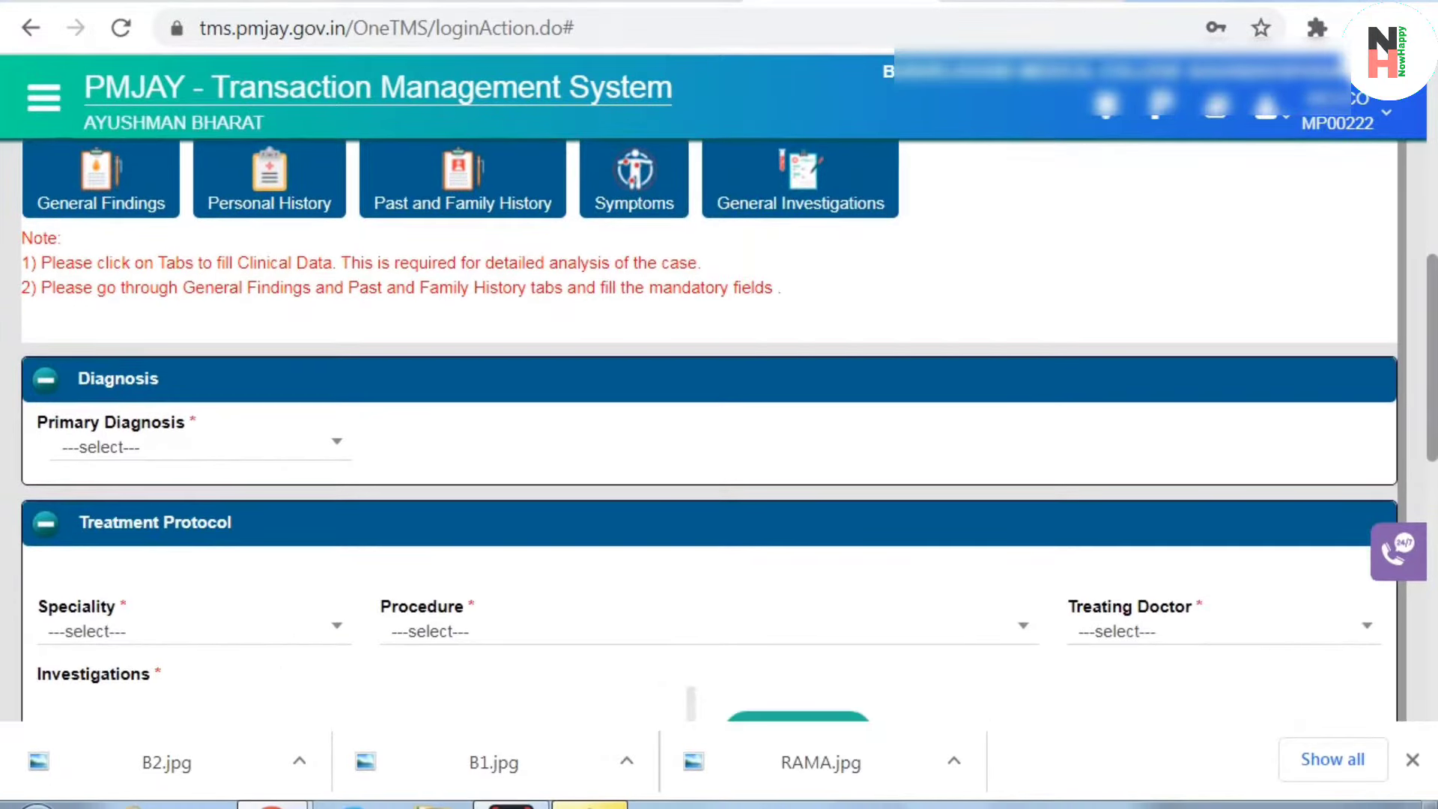
pyautogui.scroll(1, 708, 429)
pyautogui.scroll(-1, 709, 429)
pyautogui.scroll(-7, 708, 430)
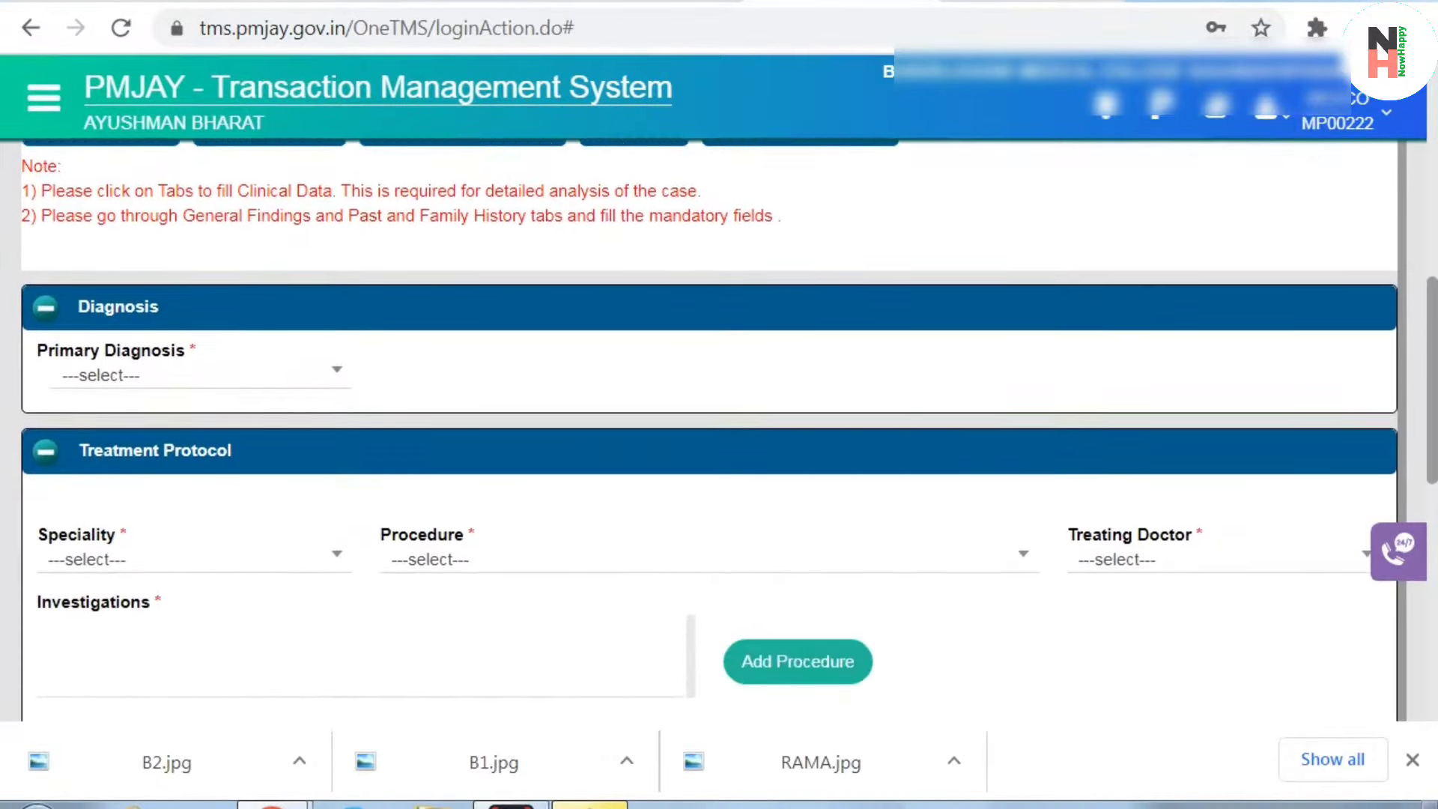
pyautogui.scroll(-4, 708, 430)
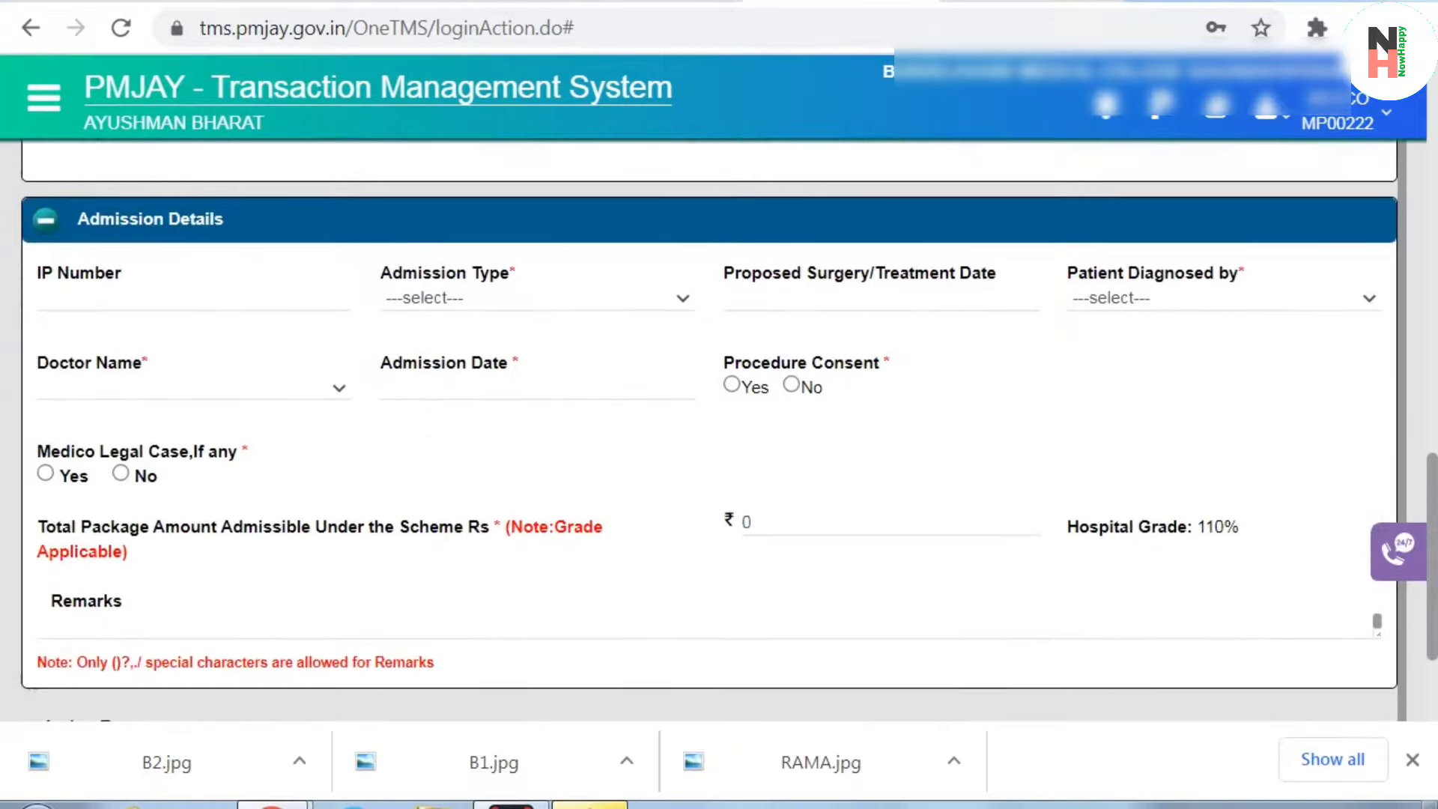
pyautogui.scroll(11, 708, 430)
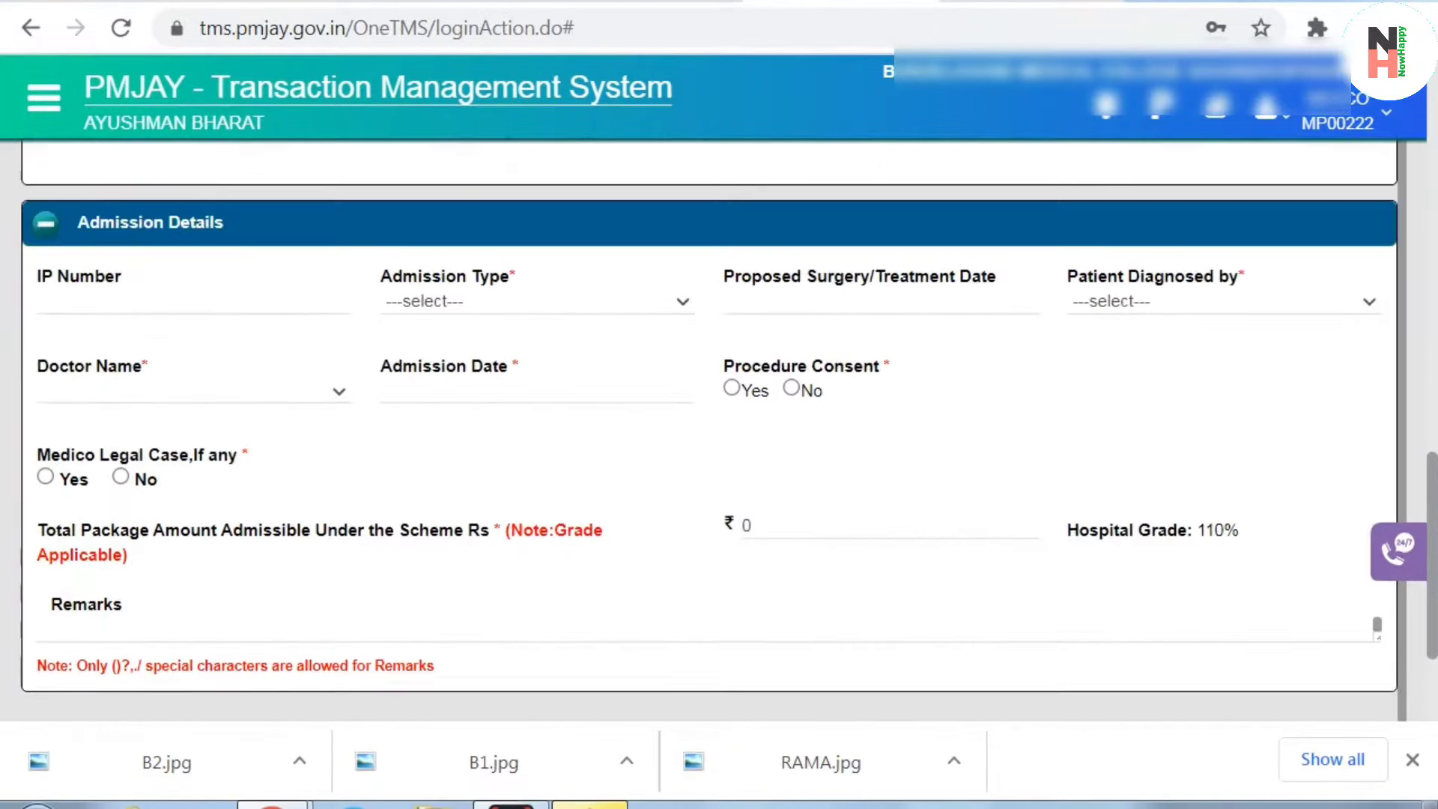
pyautogui.scroll(2, 708, 430)
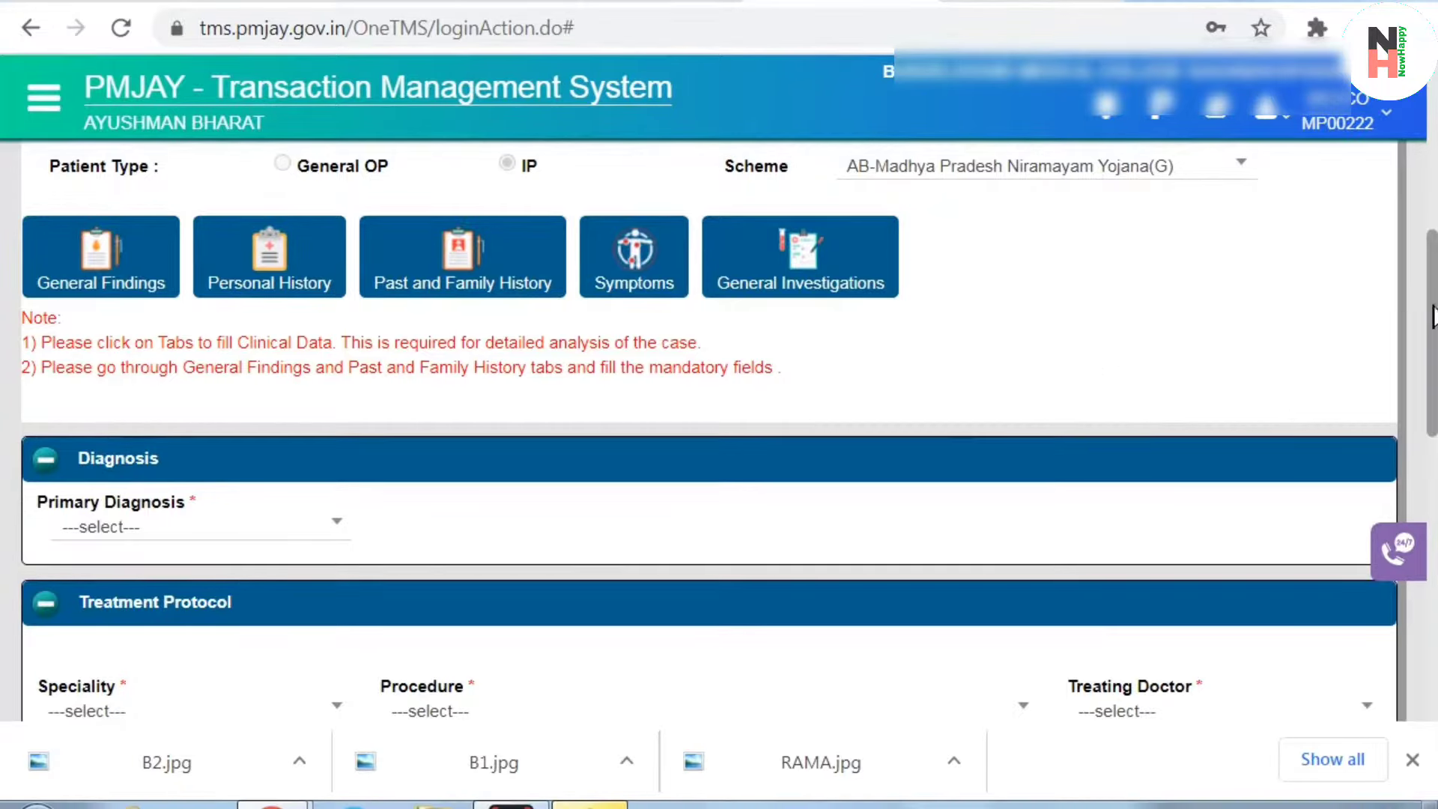
pyautogui.scroll(-2, 1434, 314)
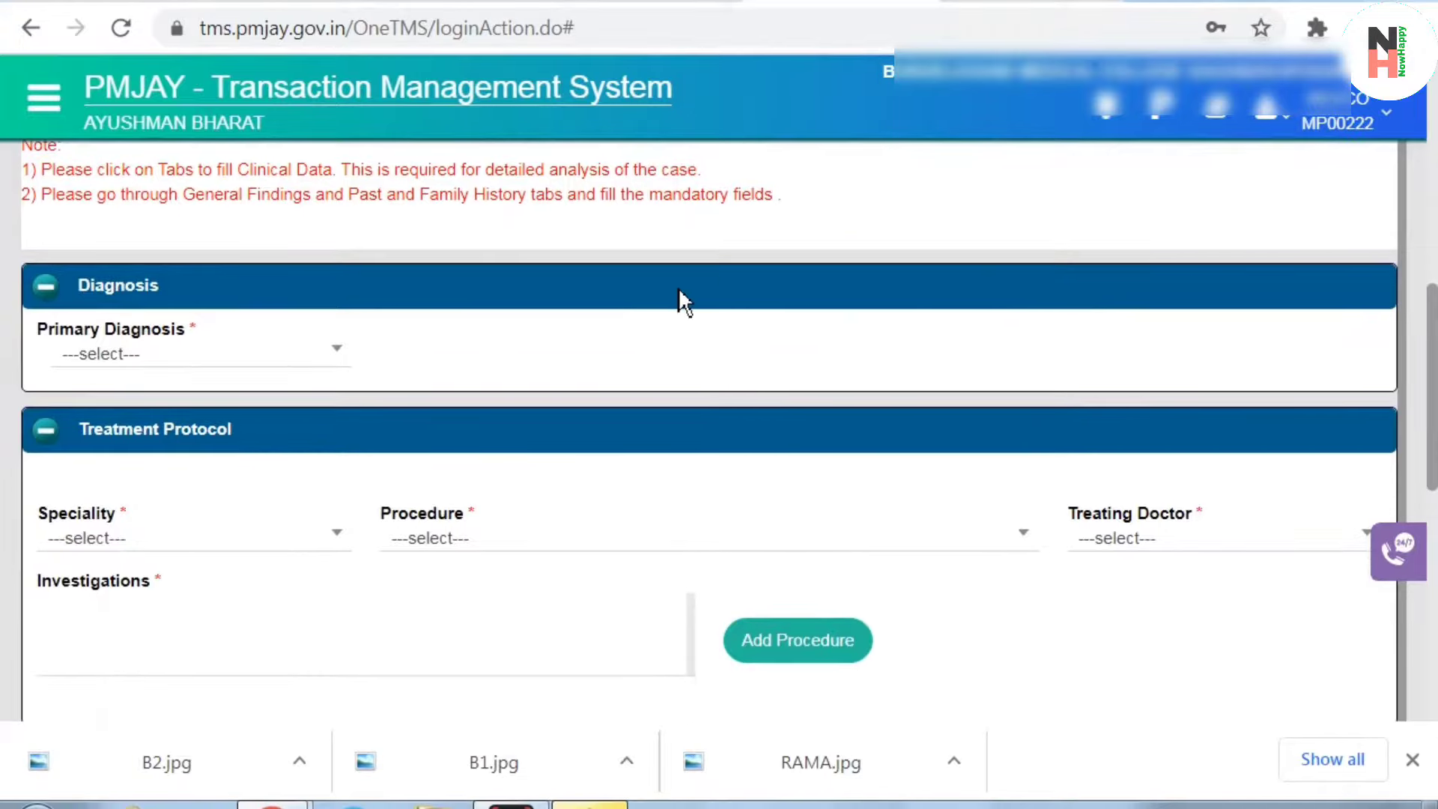
# Step: Choose speciality Infectious Diseases and the COVID-19 treatment procedure ID001MPA
pyautogui.click(99, 554)
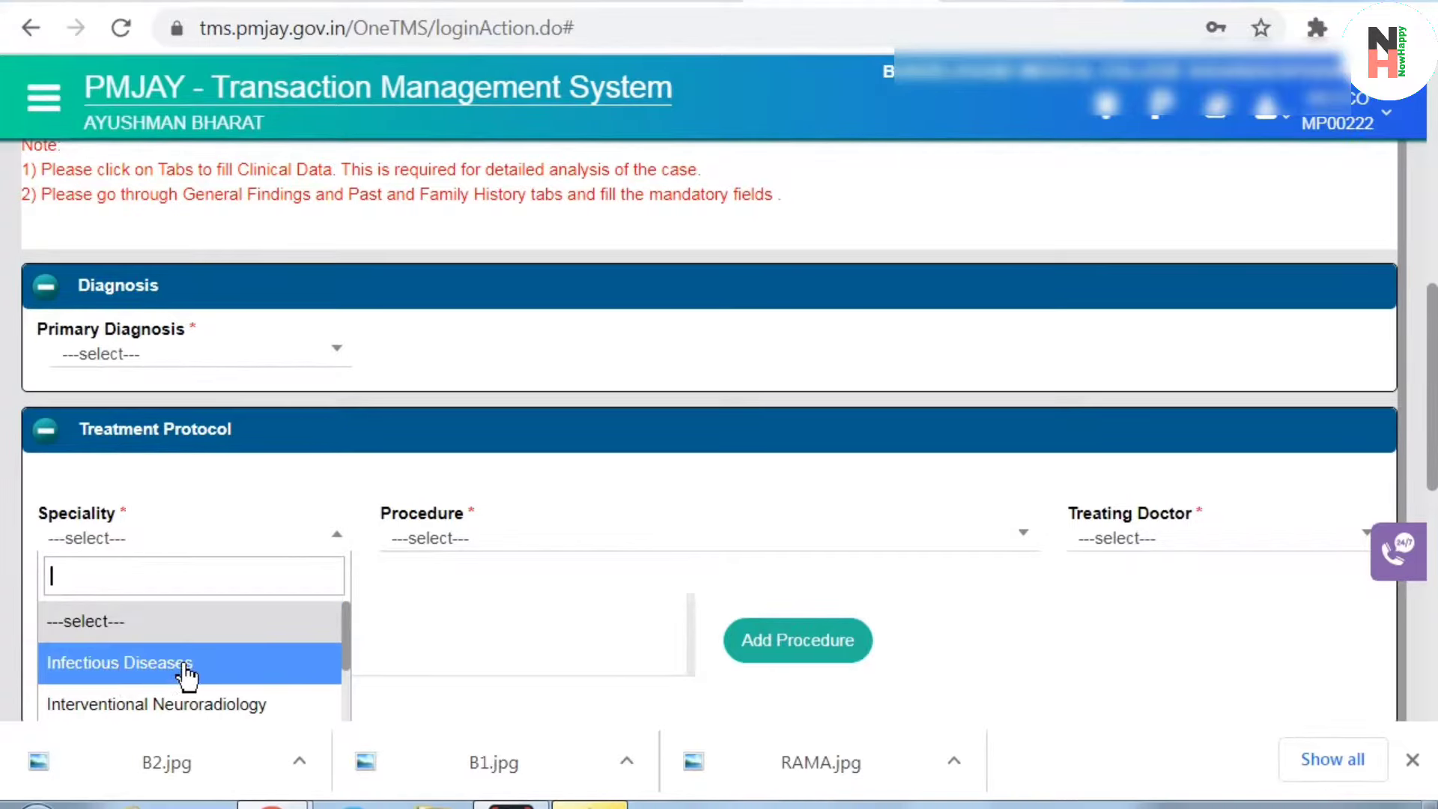
pyautogui.click(132, 685)
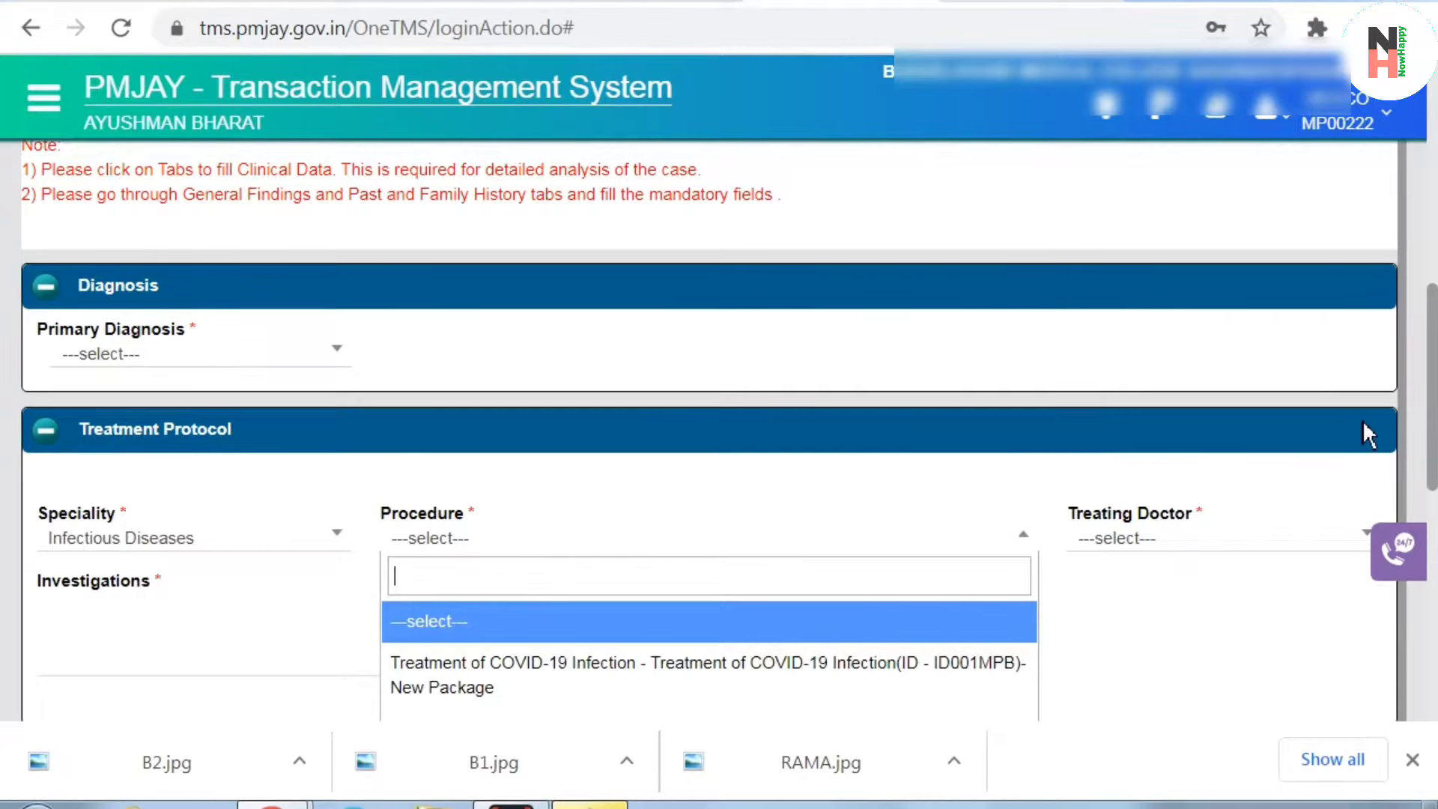
pyautogui.scroll(-3, 823, 449)
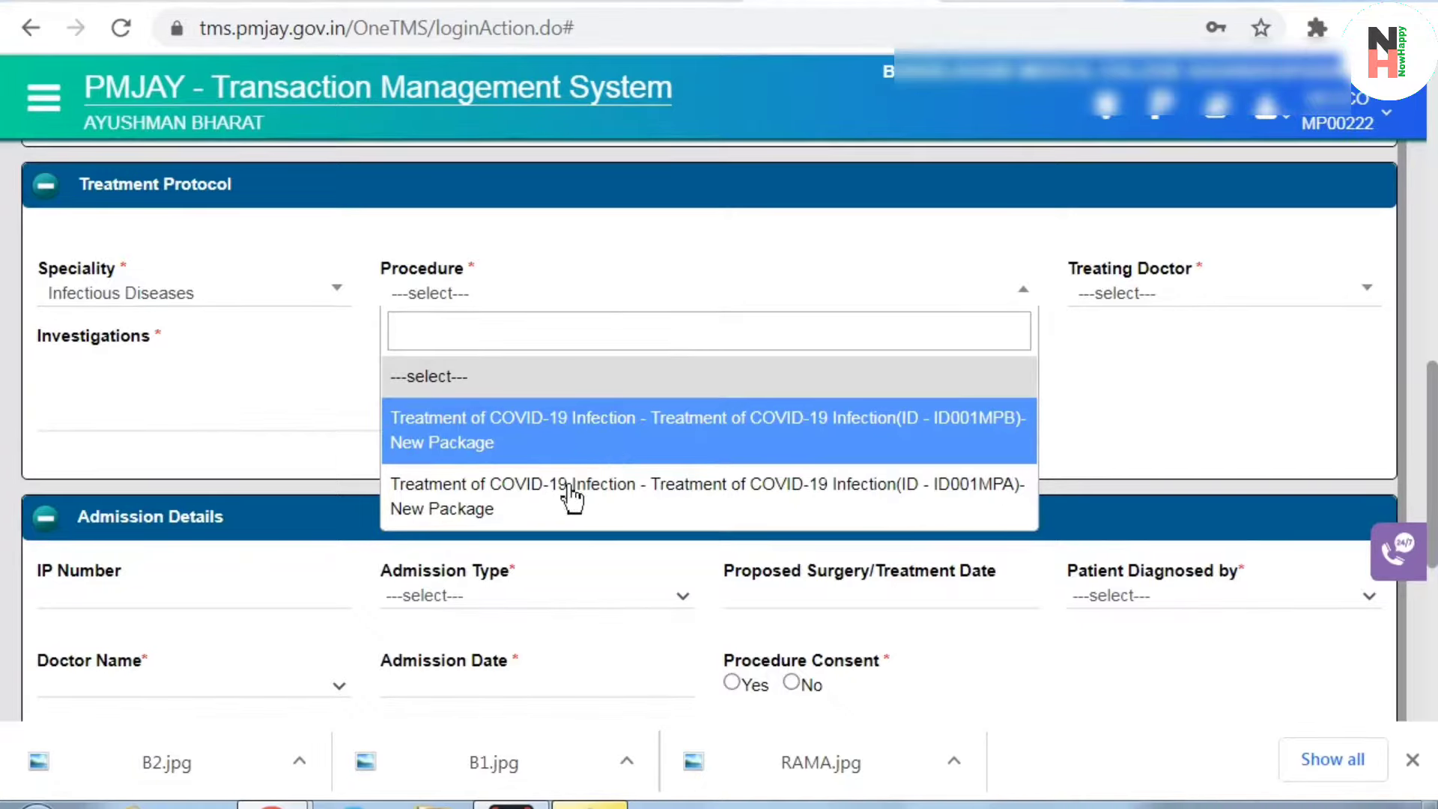
pyautogui.click(543, 514)
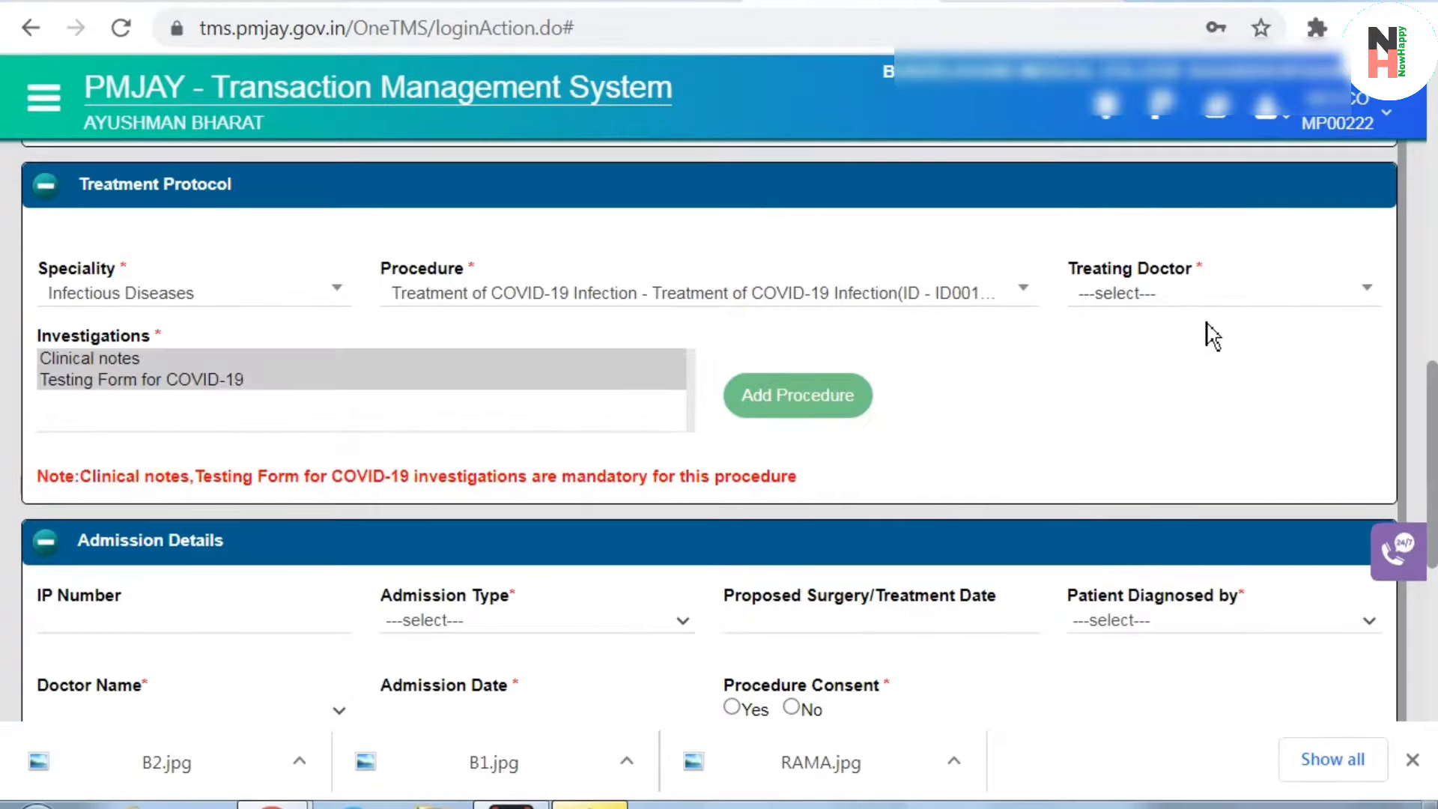
# Step: Set treating doctor OTHERS with the doctor's name and mobile number, and add the procedure
pyautogui.click(1121, 303)
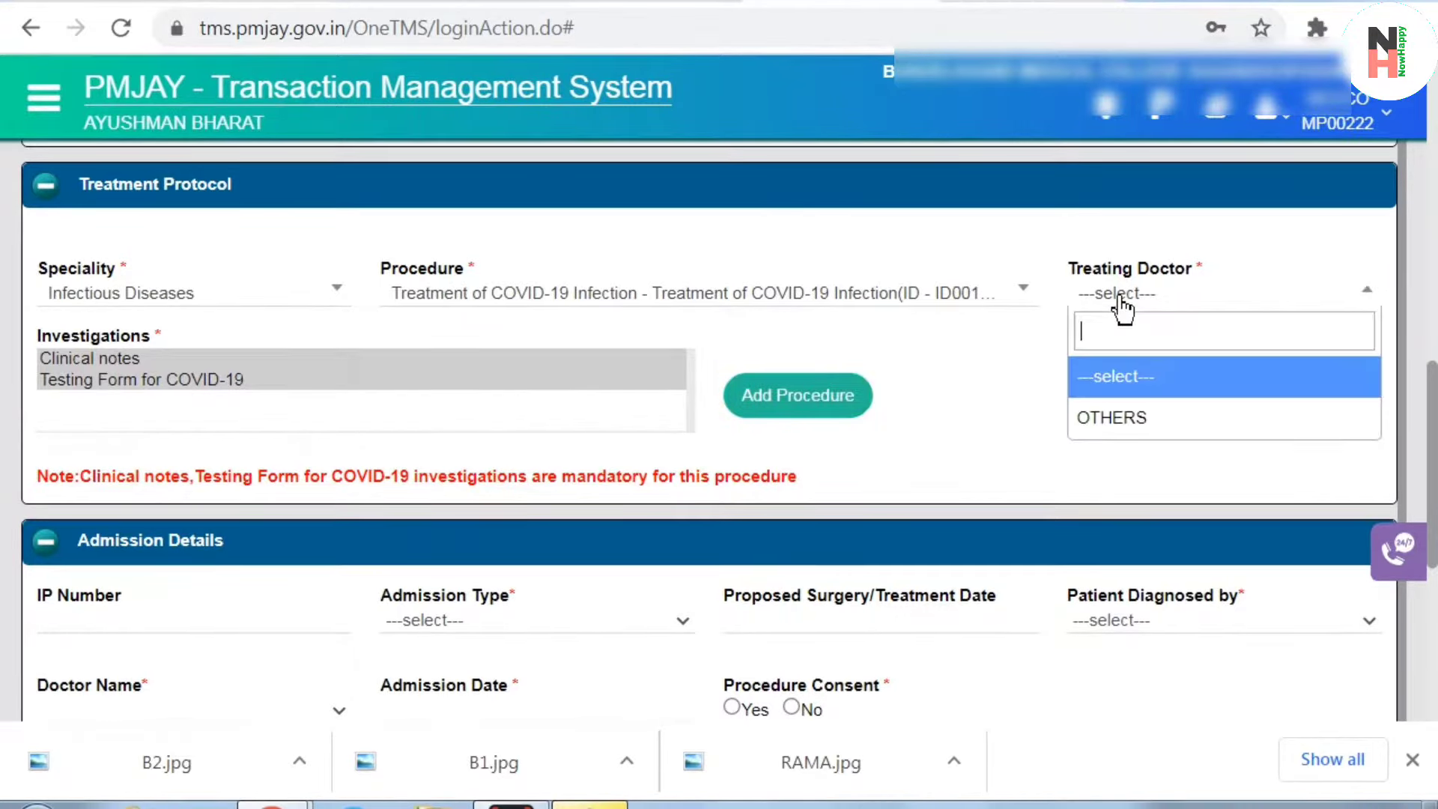
pyautogui.click(1115, 417)
pyautogui.click(107, 363)
pyautogui.write('DR VIKRAM')
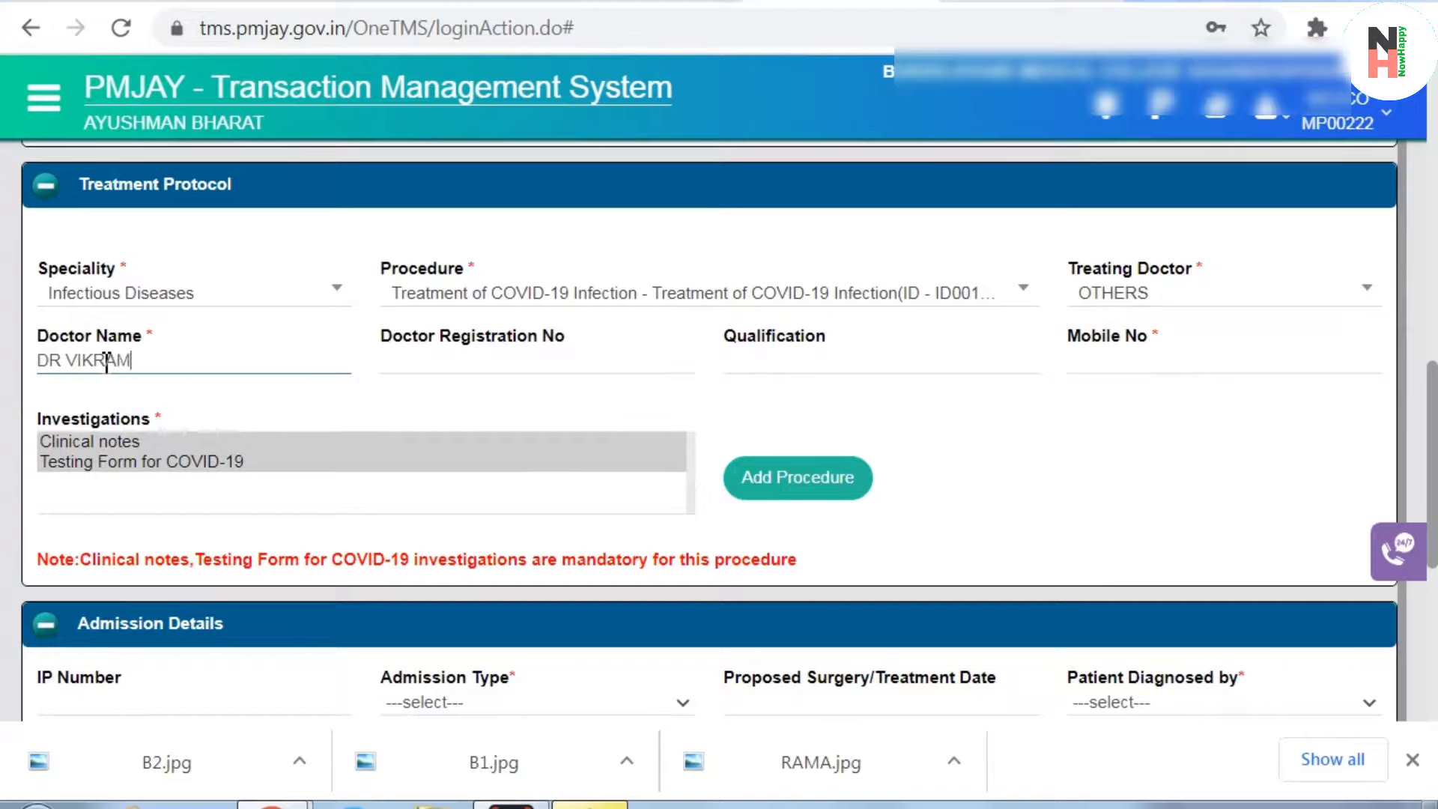
pyautogui.click(1118, 369)
pyautogui.write('9')
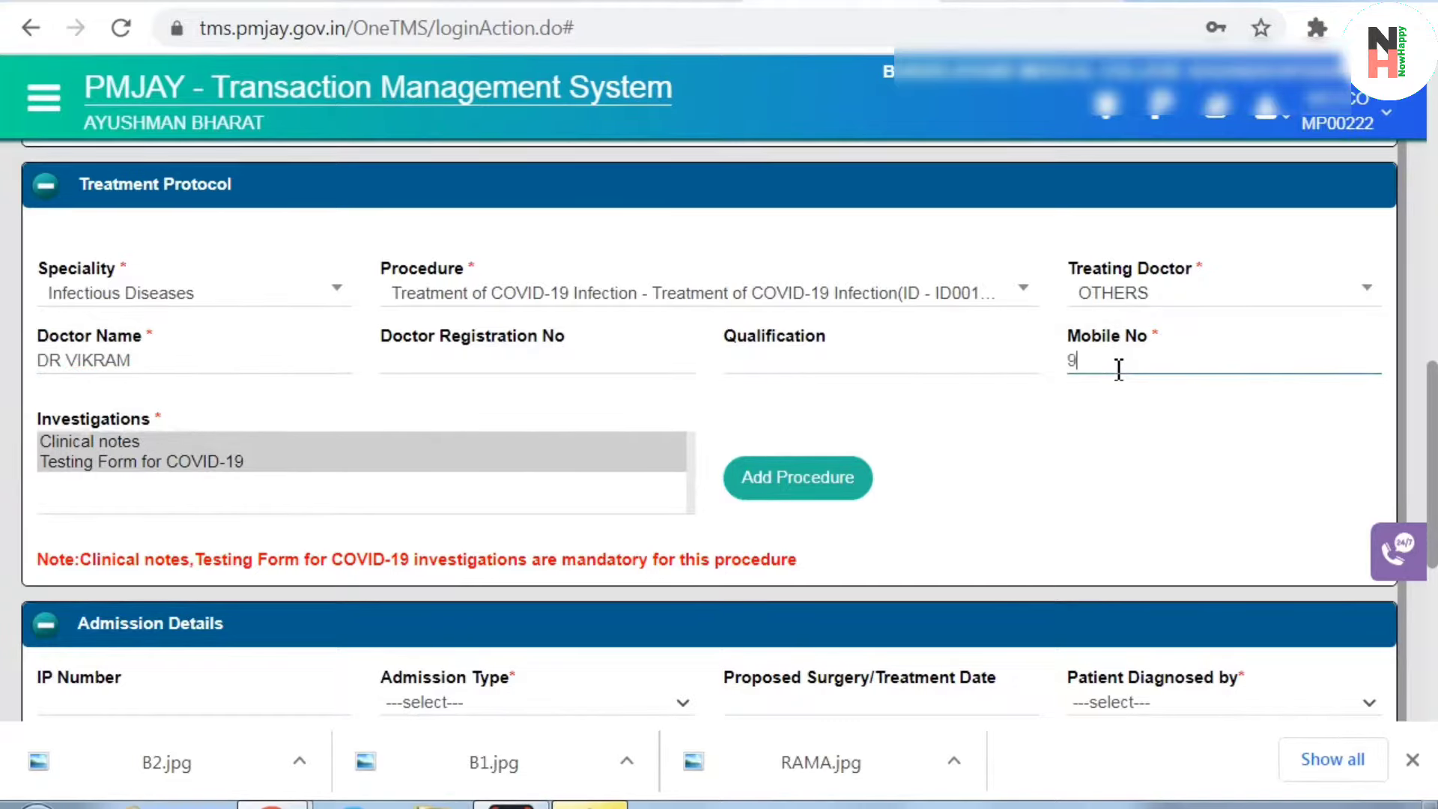
pyautogui.write('999999999')
pyautogui.click(797, 483)
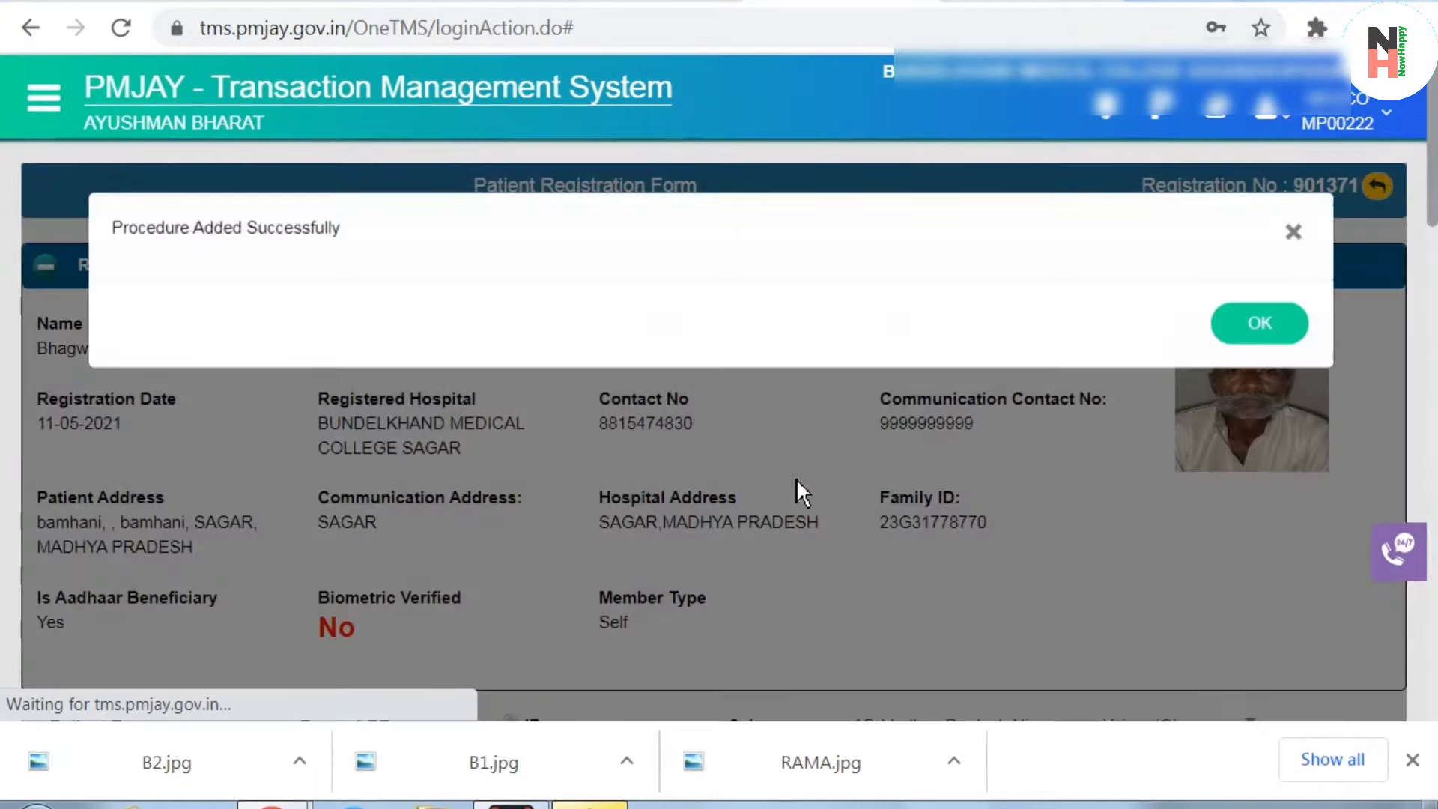
pyautogui.press('Return')
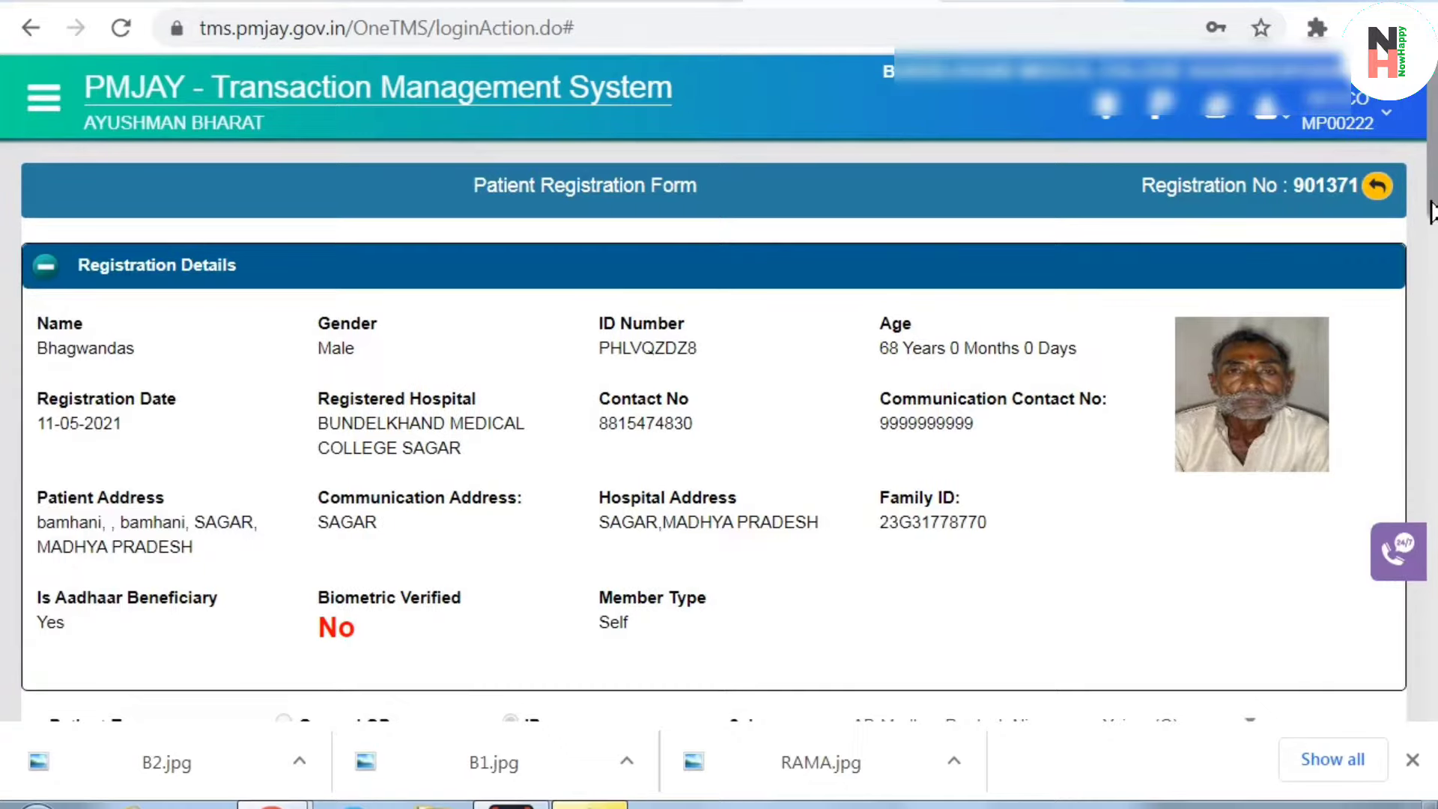
pyautogui.scroll(-8, 1430, 206)
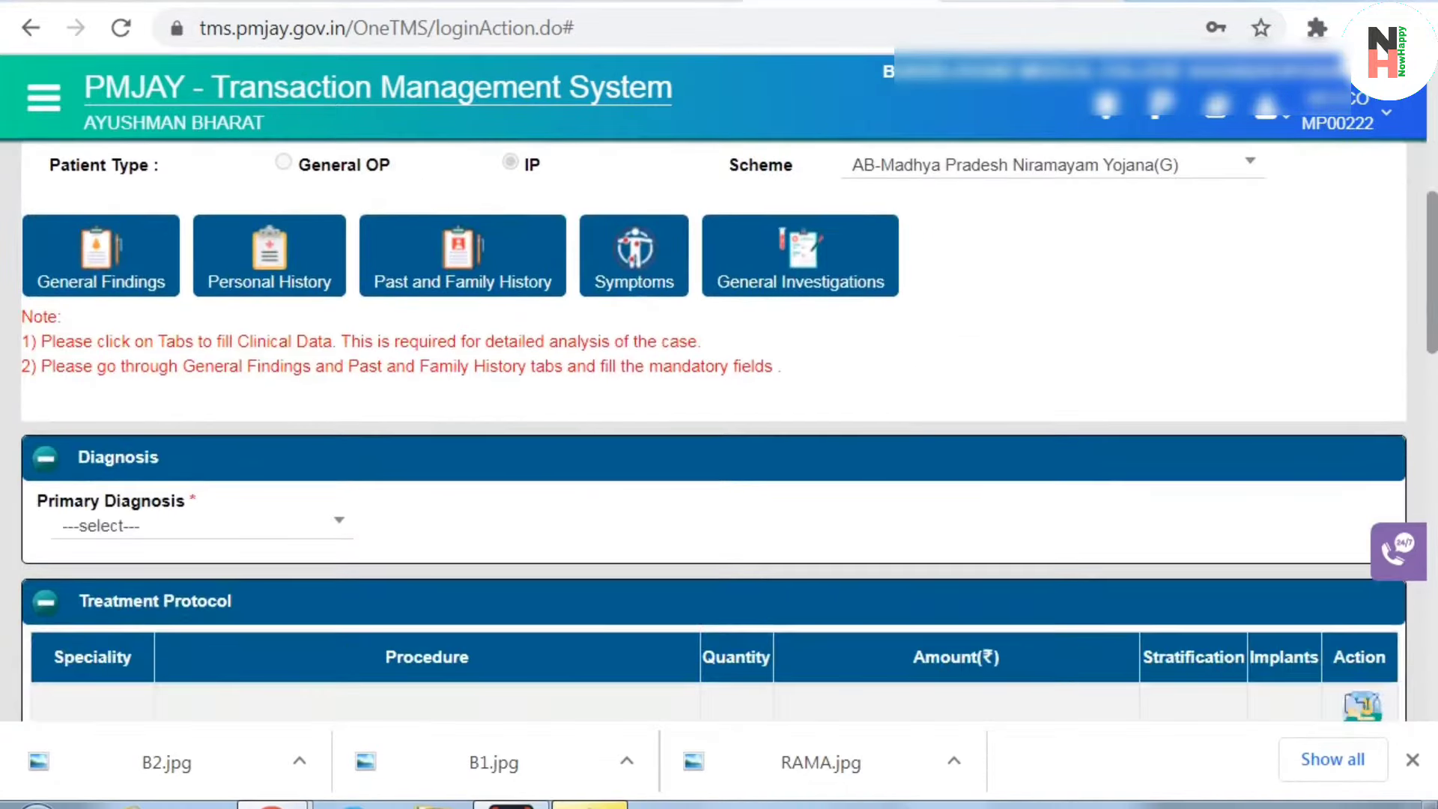
pyautogui.scroll(-2, 719, 430)
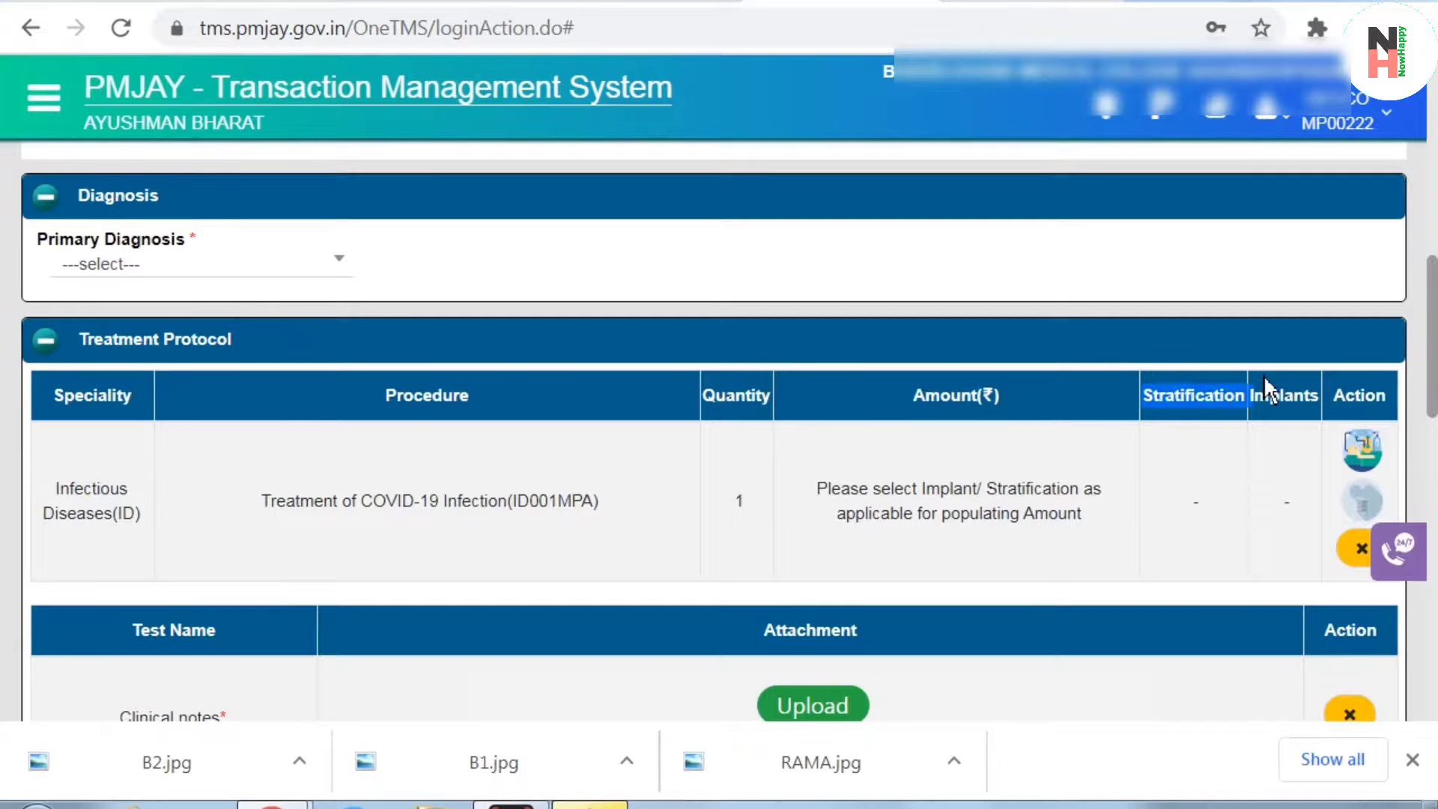
pyautogui.moveTo(1386, 390); pyautogui.dragTo(1323, 392)
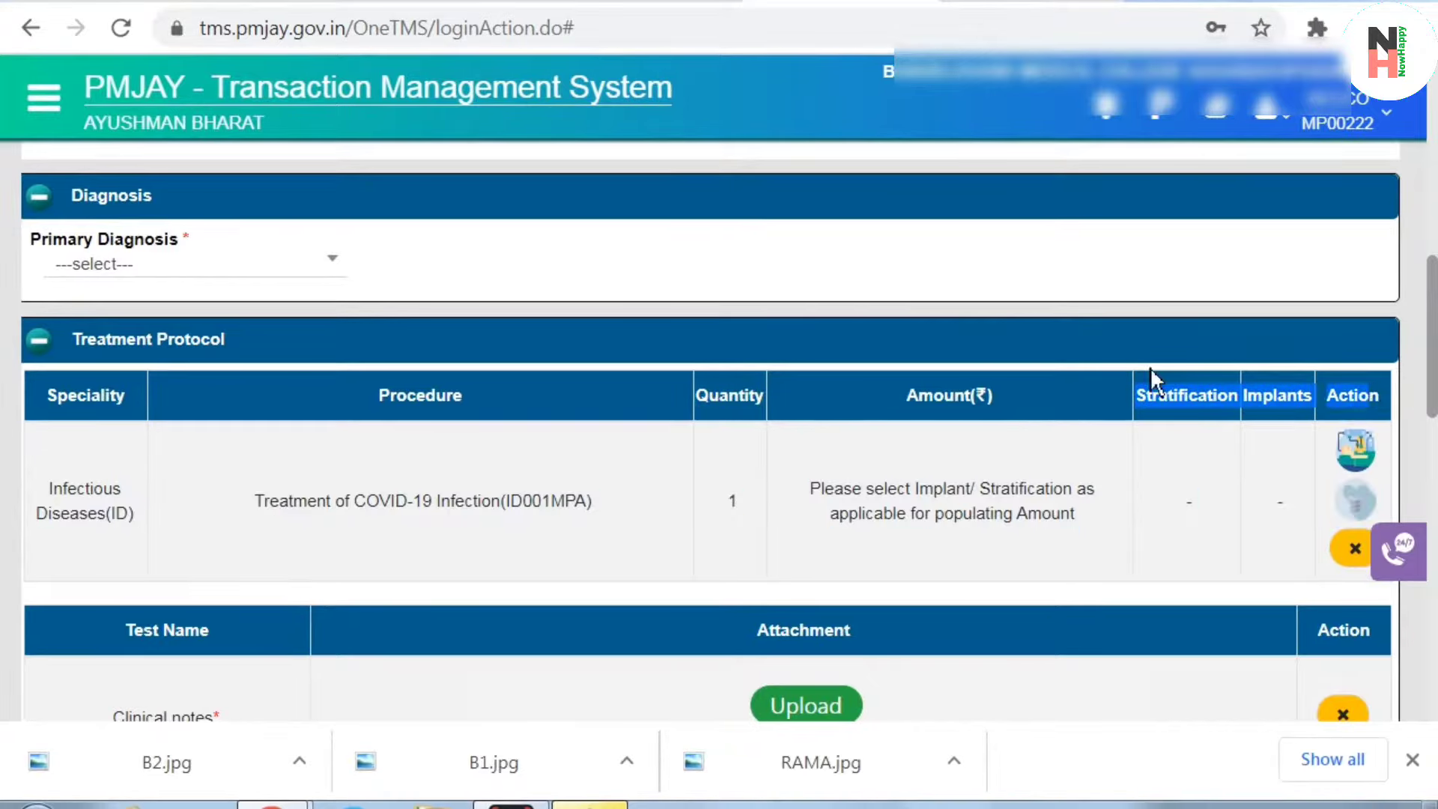
pyautogui.click(958, 343)
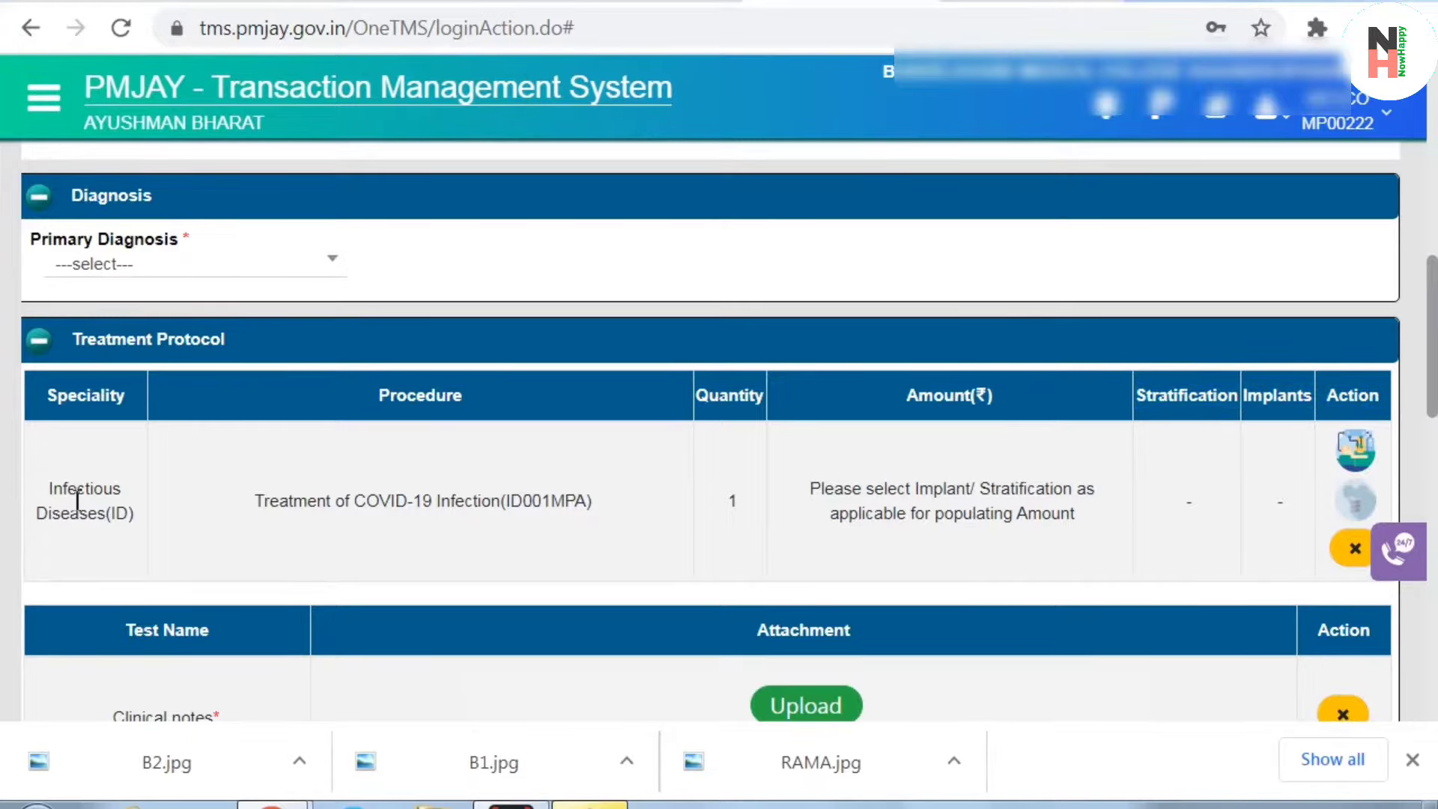
pyautogui.moveTo(42, 494); pyautogui.dragTo(1013, 488)
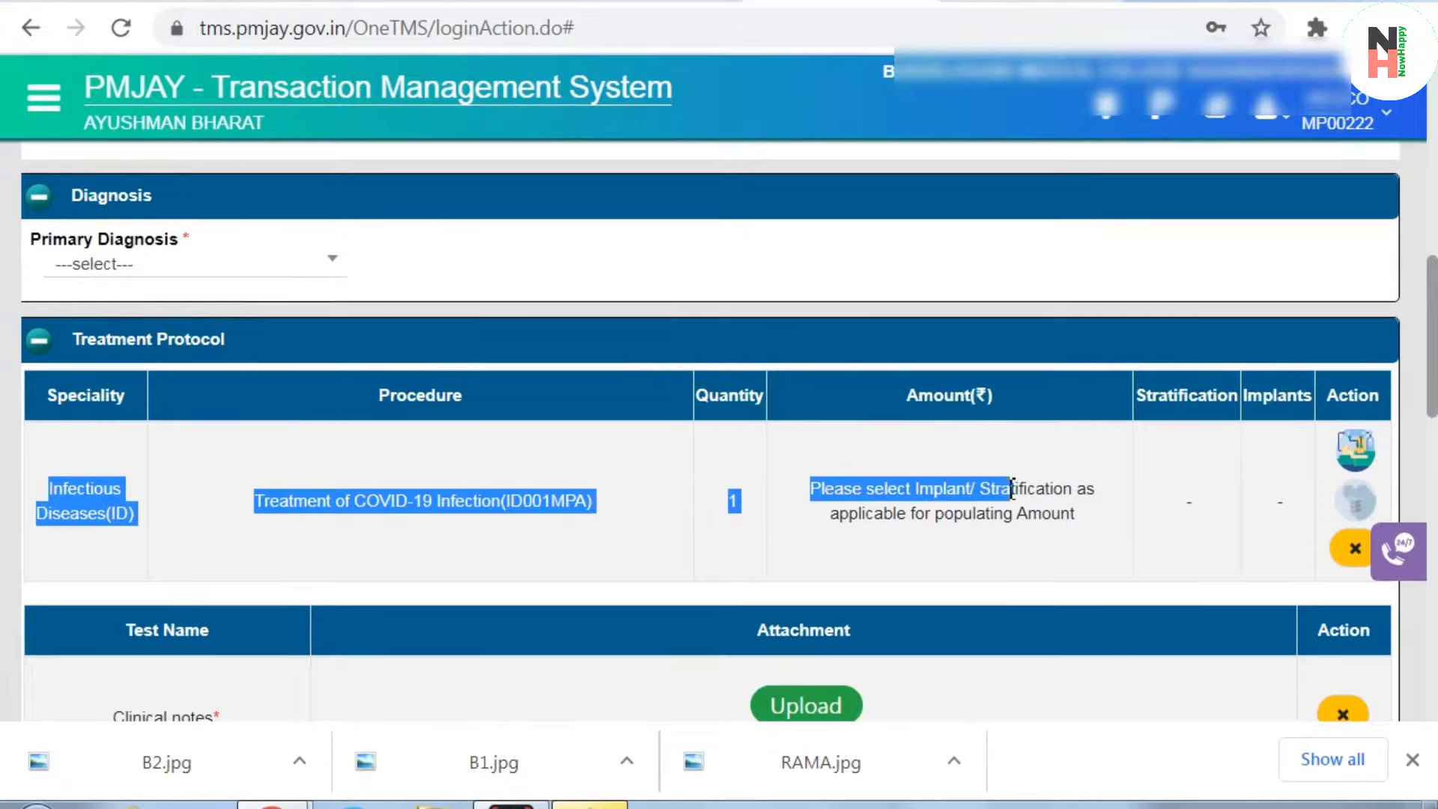
pyautogui.click(1117, 279)
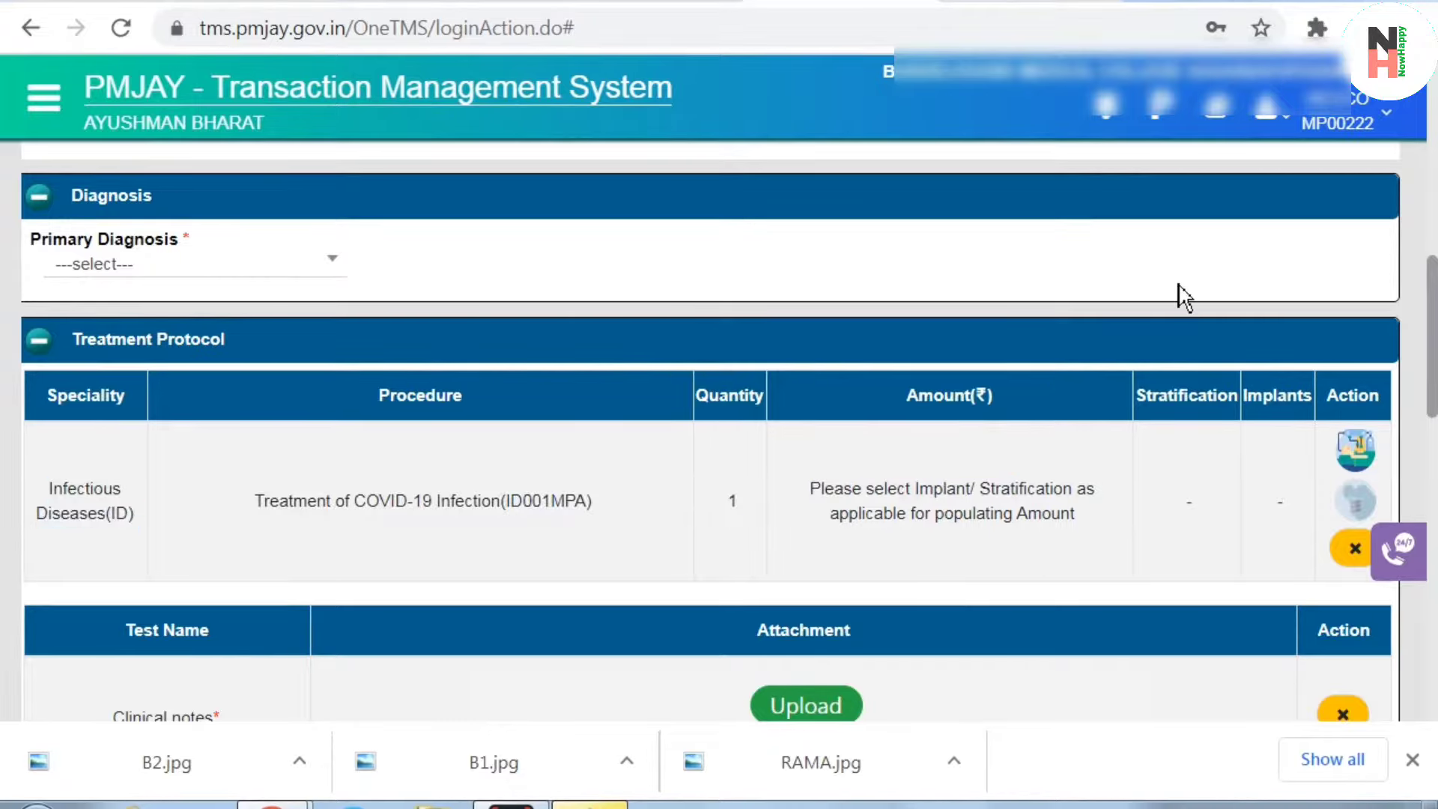
# Step: Add a Bed Category stratification of HDU + Isolation to the COVID-19 procedure
pyautogui.click(1355, 458)
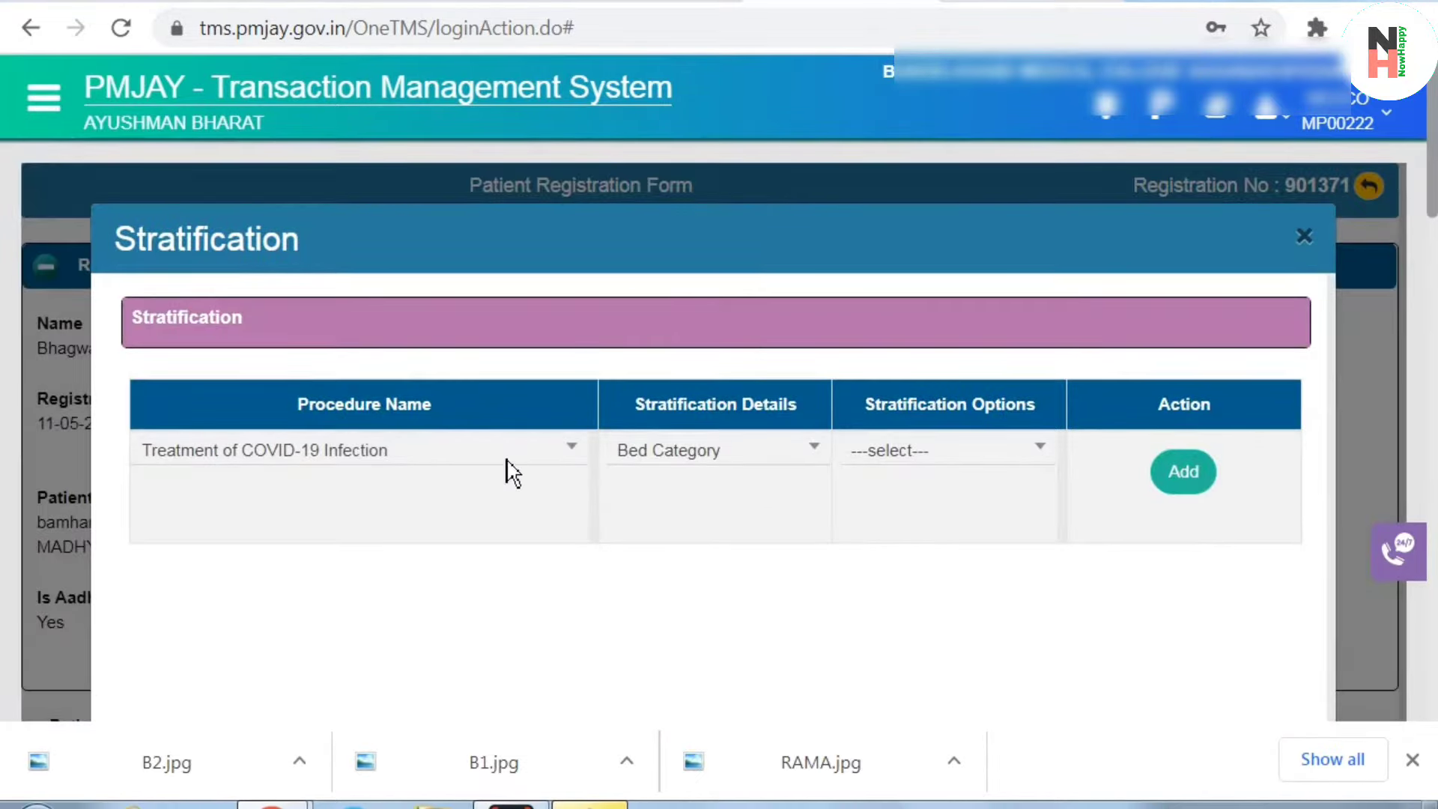
pyautogui.click(721, 467)
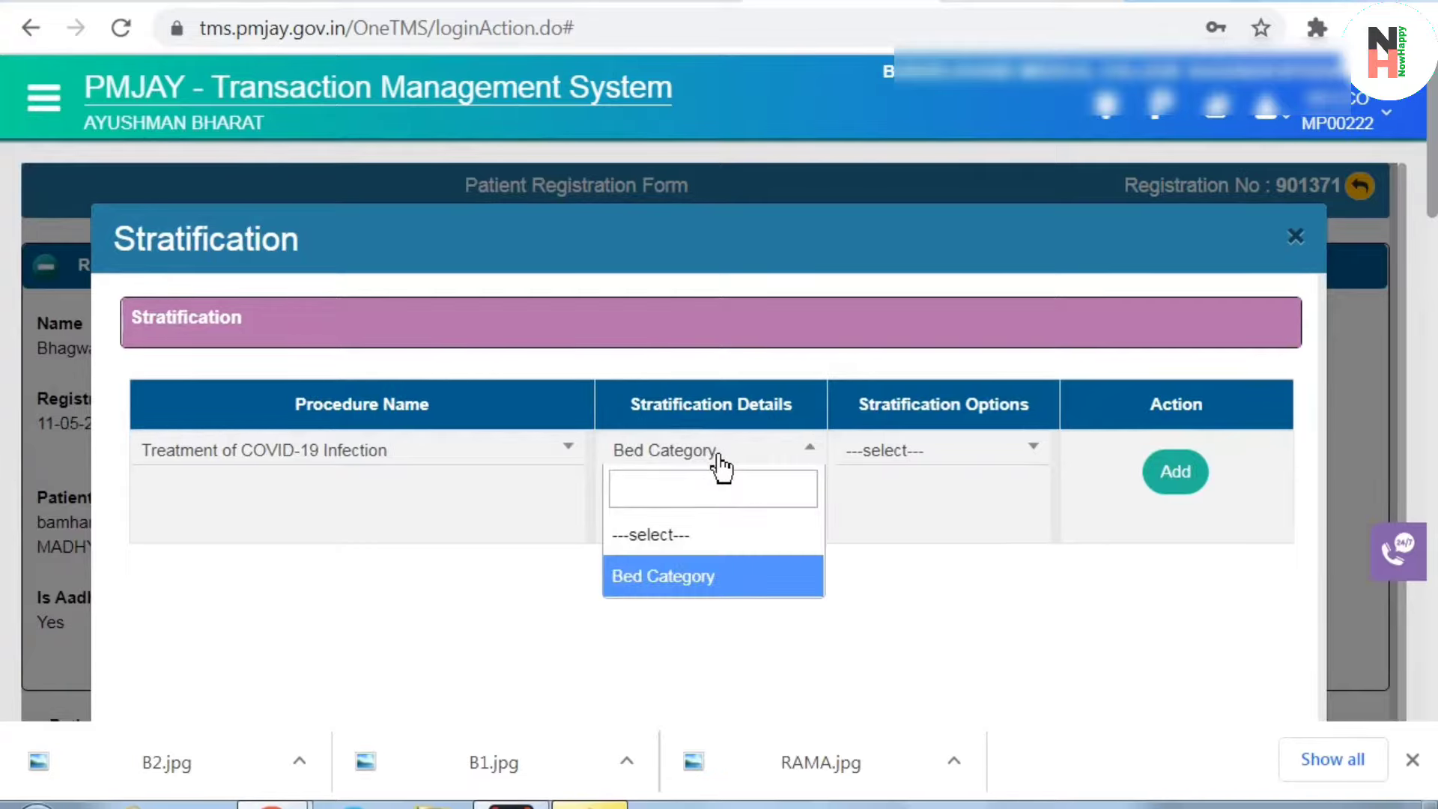
pyautogui.click(672, 575)
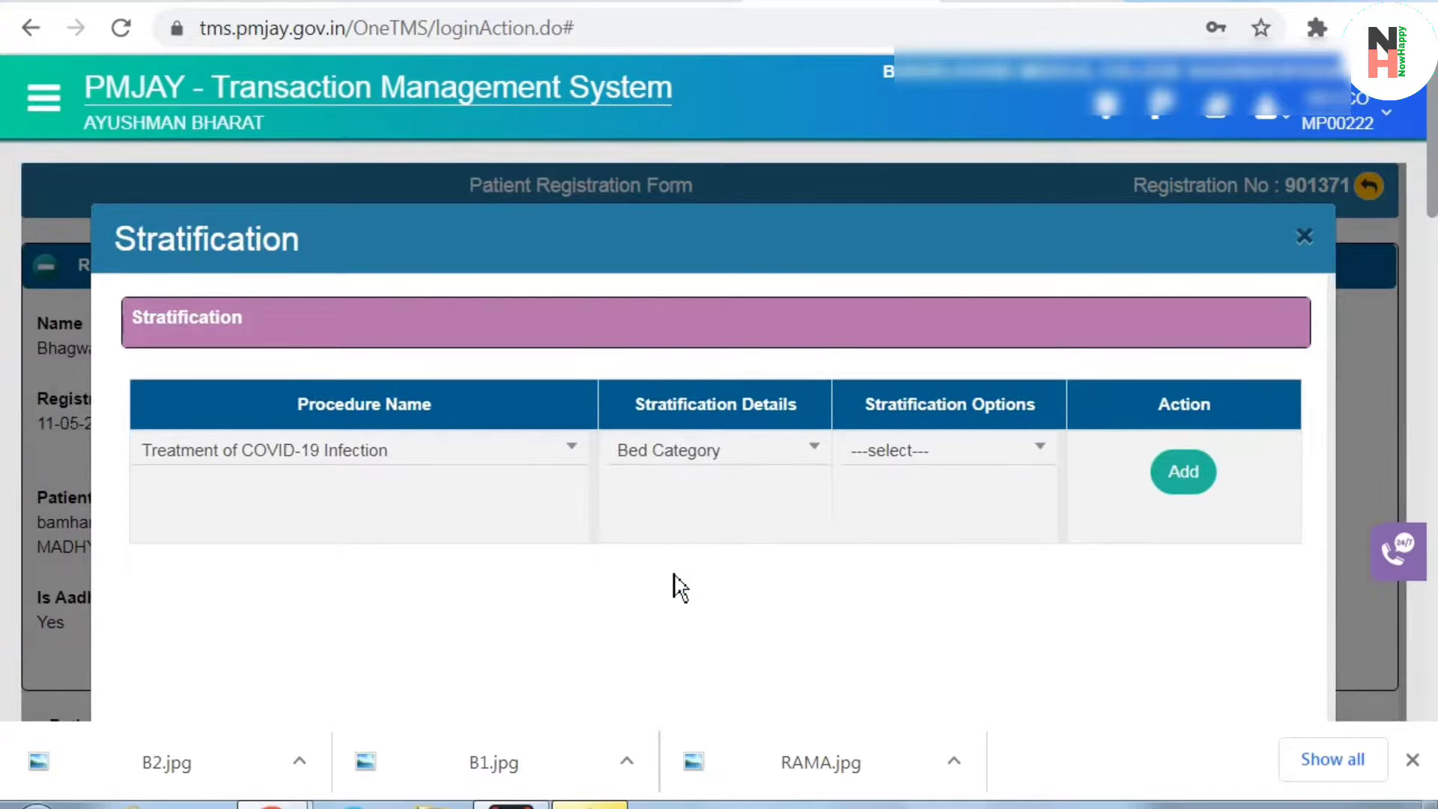
pyautogui.click(935, 453)
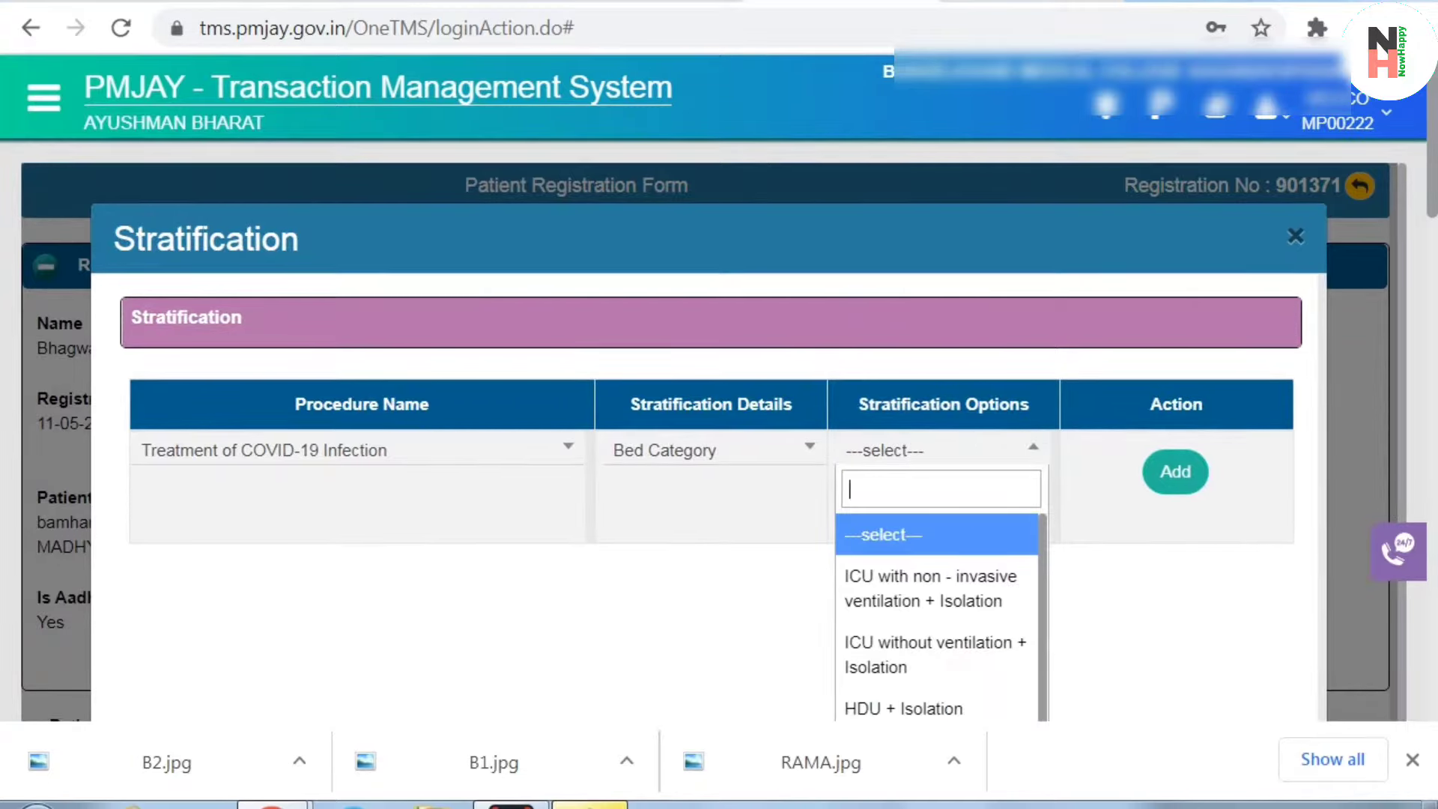
pyautogui.scroll(-3, 719, 427)
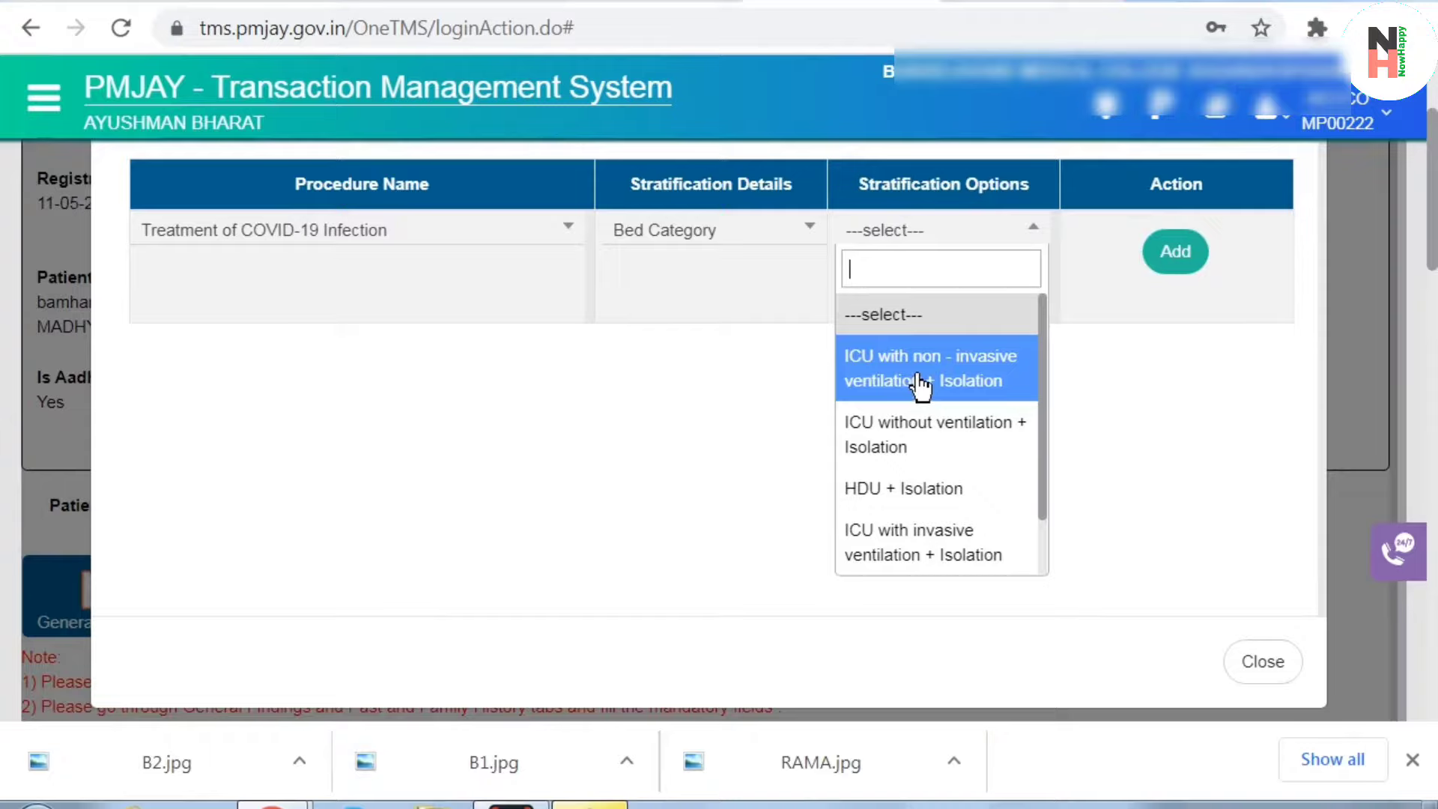
pyautogui.click(899, 490)
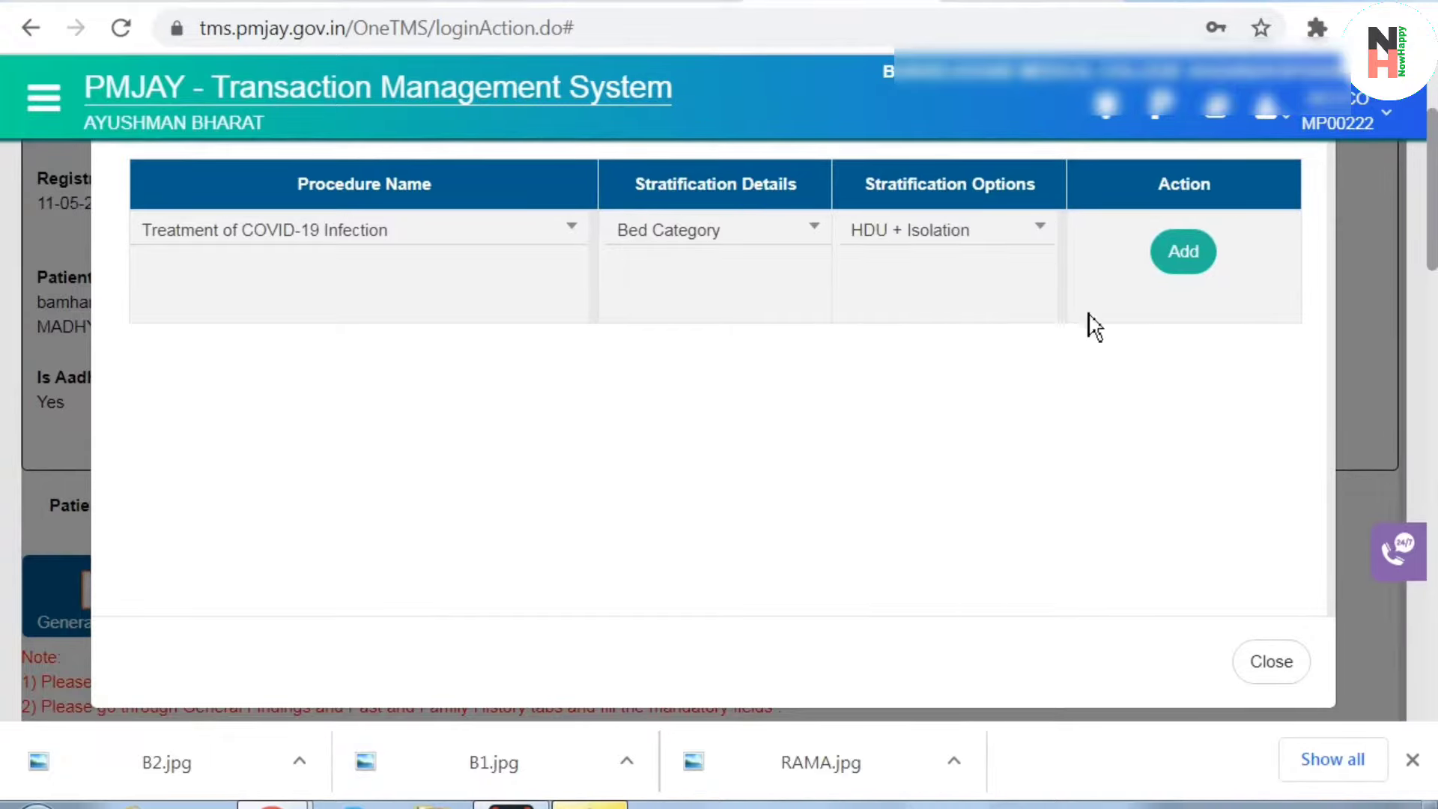
pyautogui.click(1185, 271)
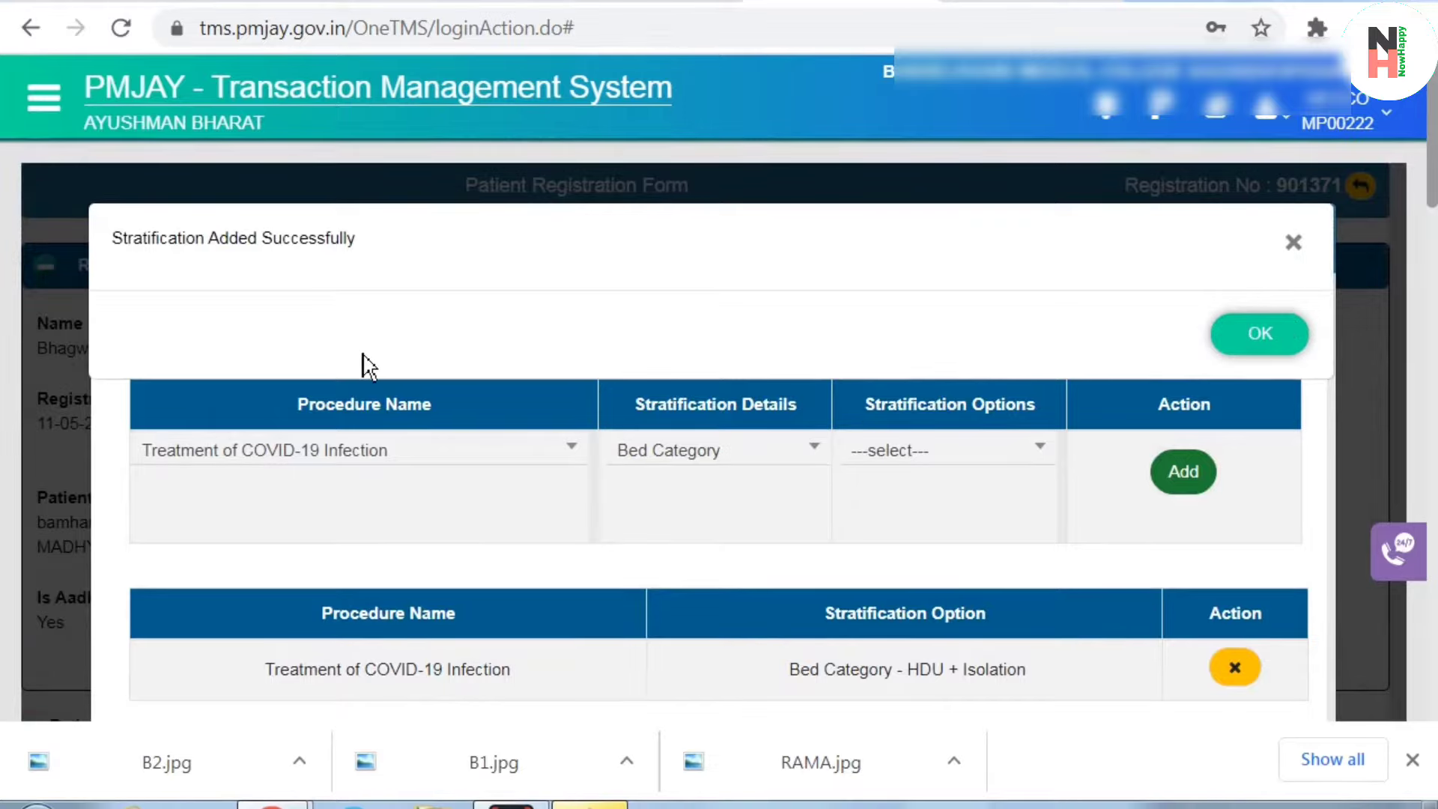
# Step: Dismiss the stratification success message and close the Stratification window
pyautogui.moveTo(384, 239); pyautogui.dragTo(96, 283)
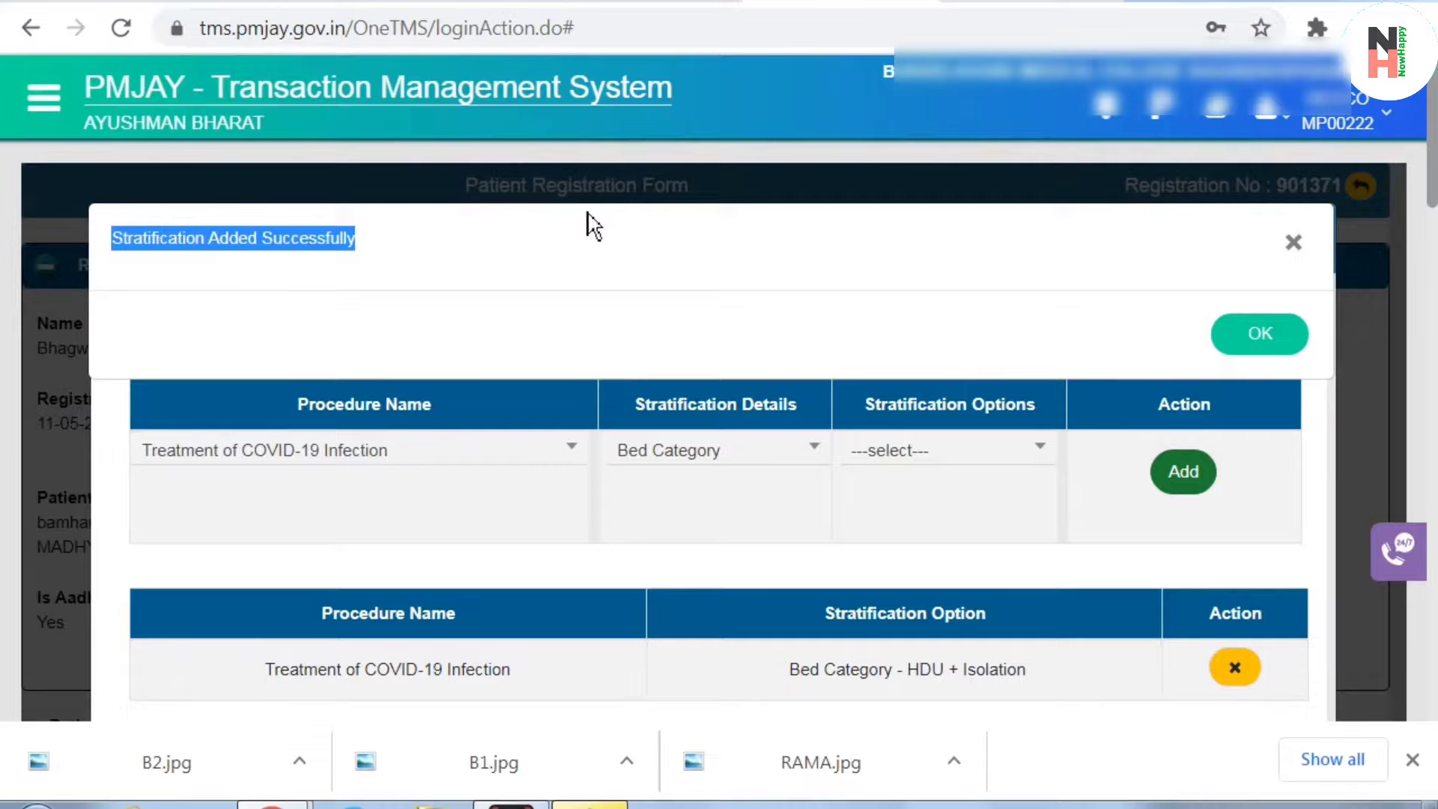
pyautogui.click(530, 260)
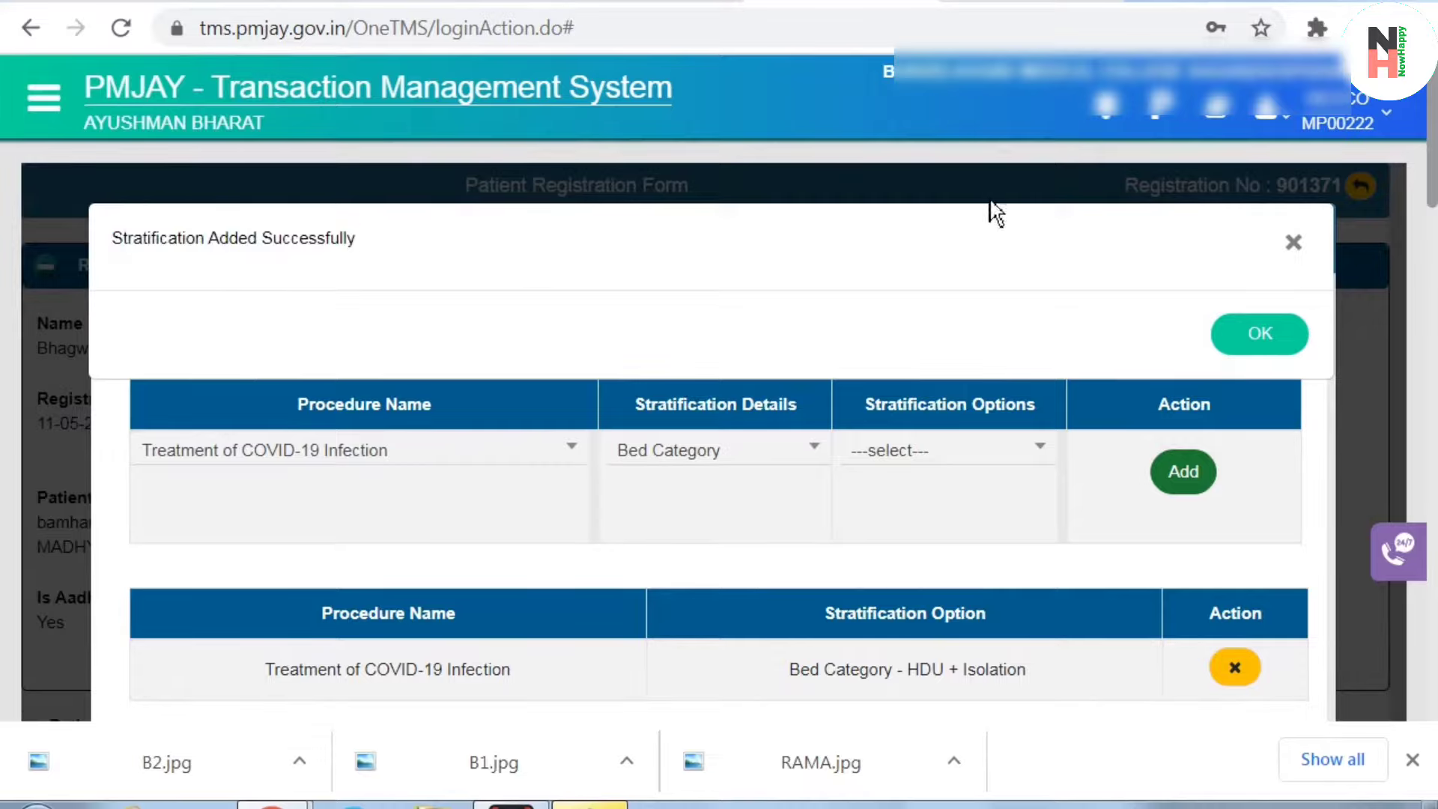
pyautogui.click(1253, 348)
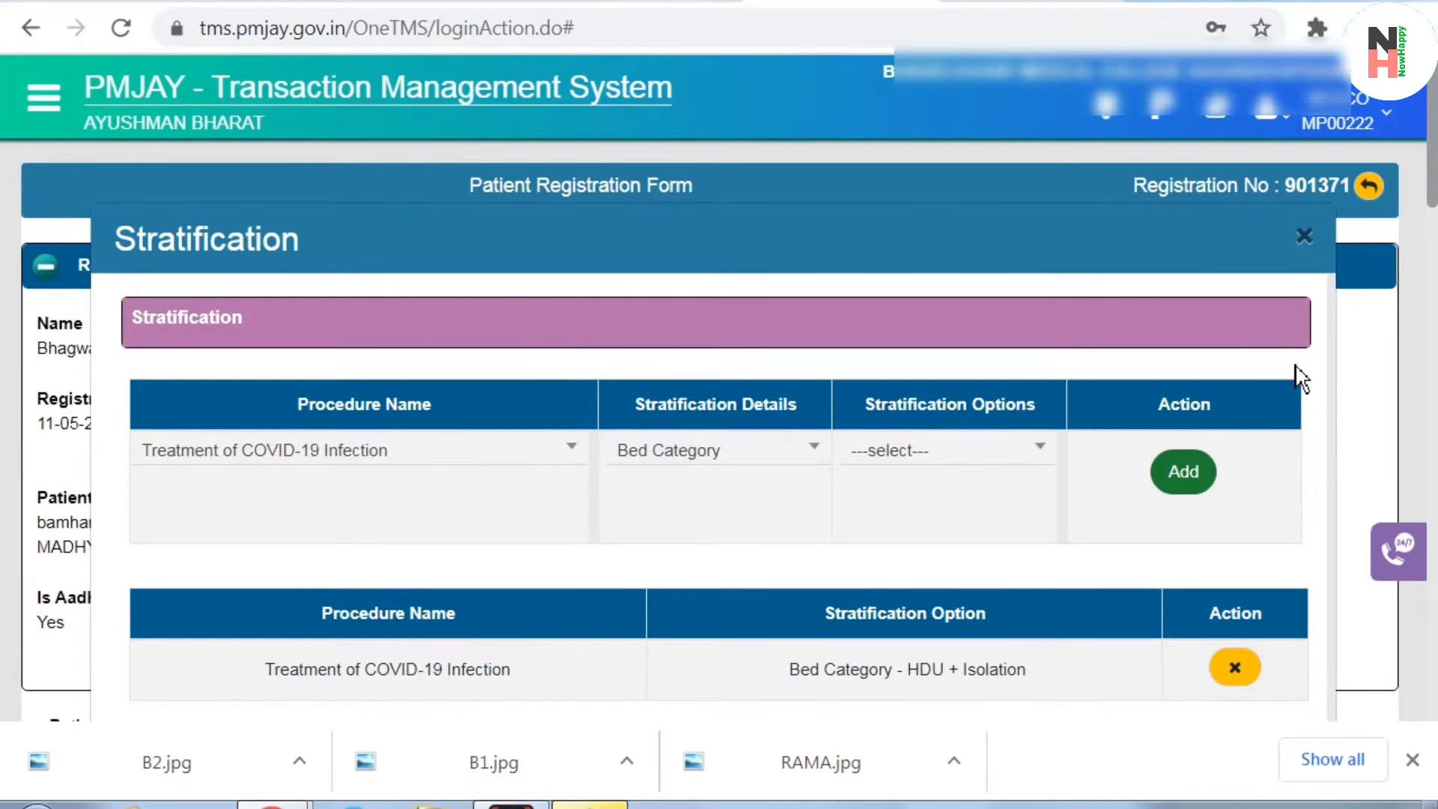
pyautogui.click(1304, 237)
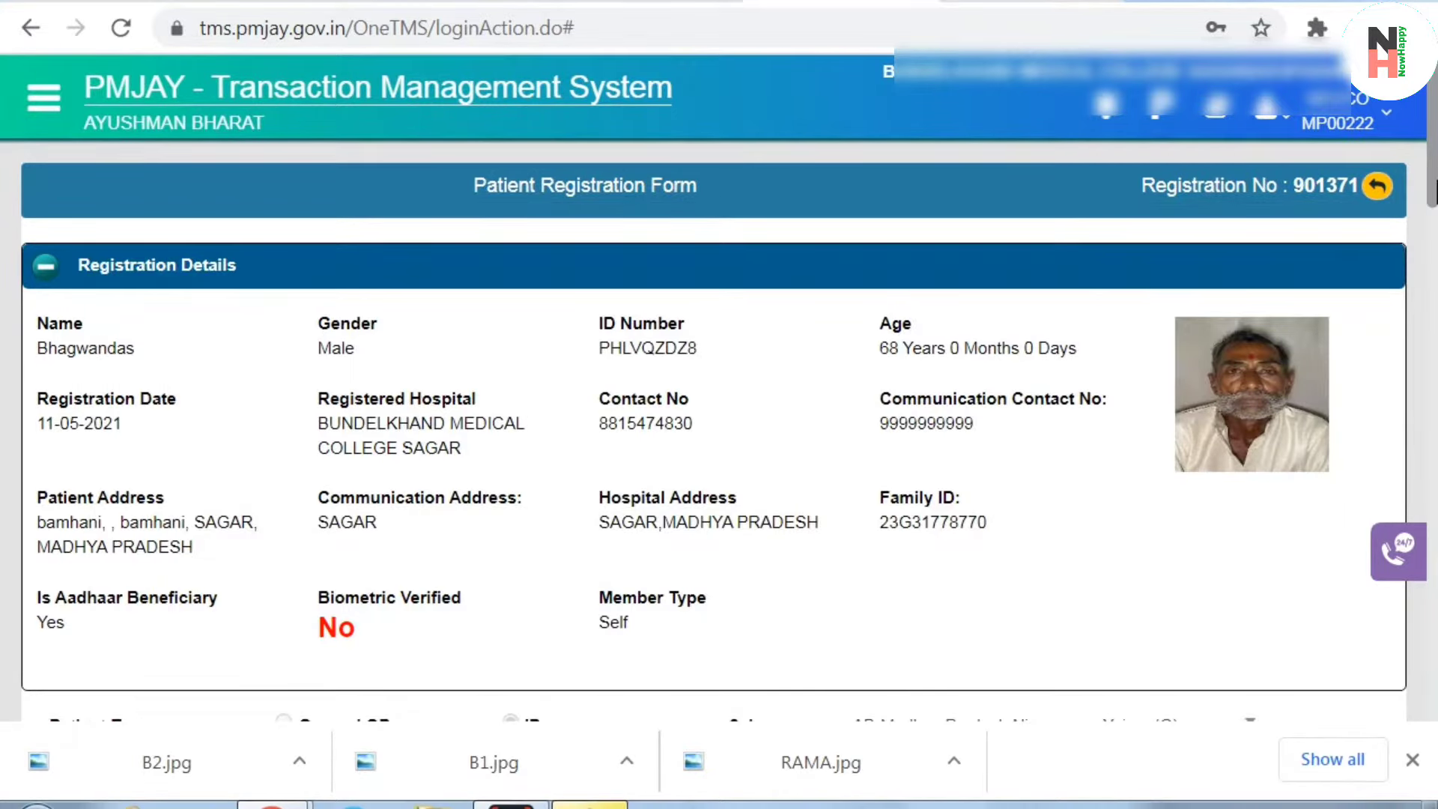
# Step: Delete the Testing Form for COVID-19 investigation row and confirm, leaving only Clinical notes
pyautogui.scroll(-10, 1110, 382)
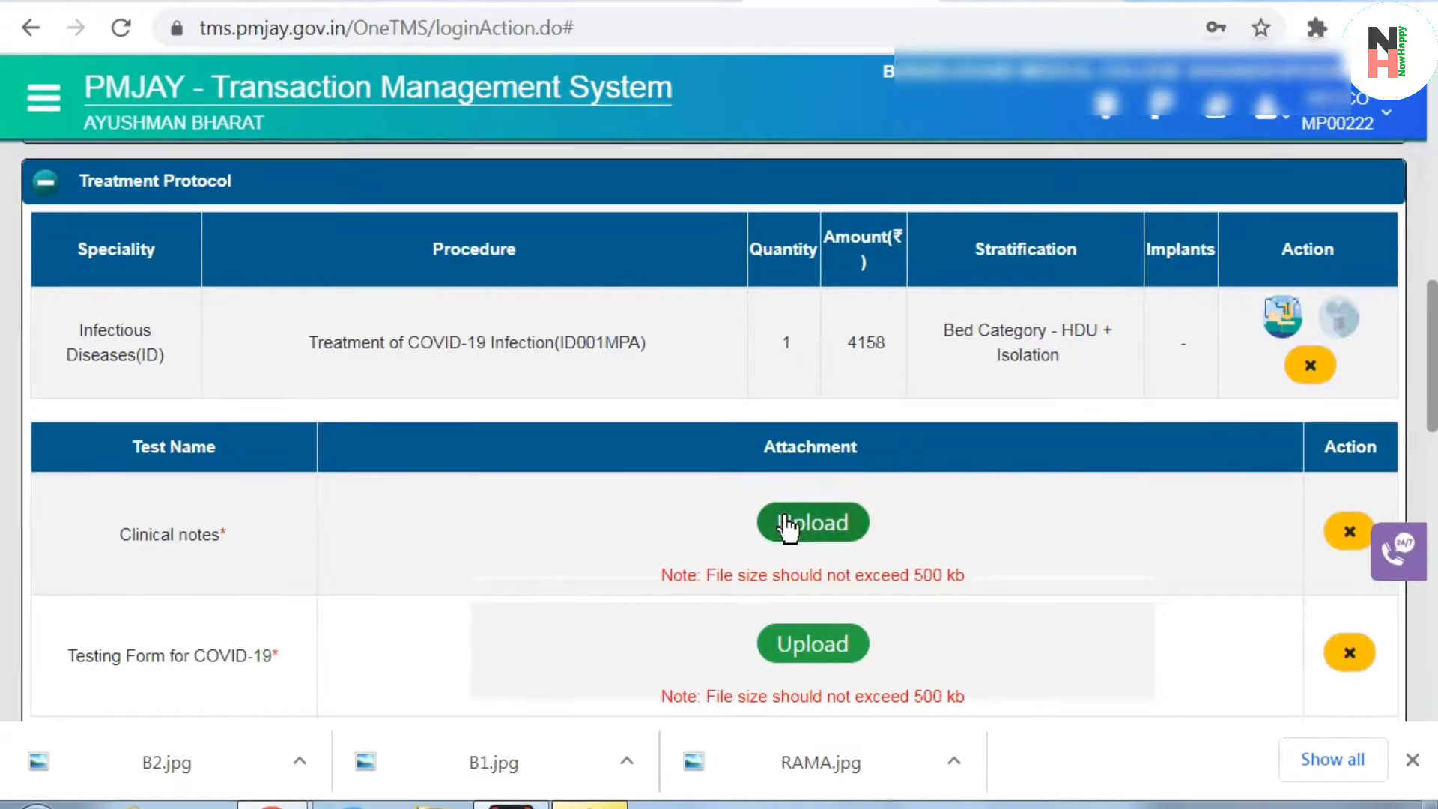
pyautogui.scroll(-3, 786, 528)
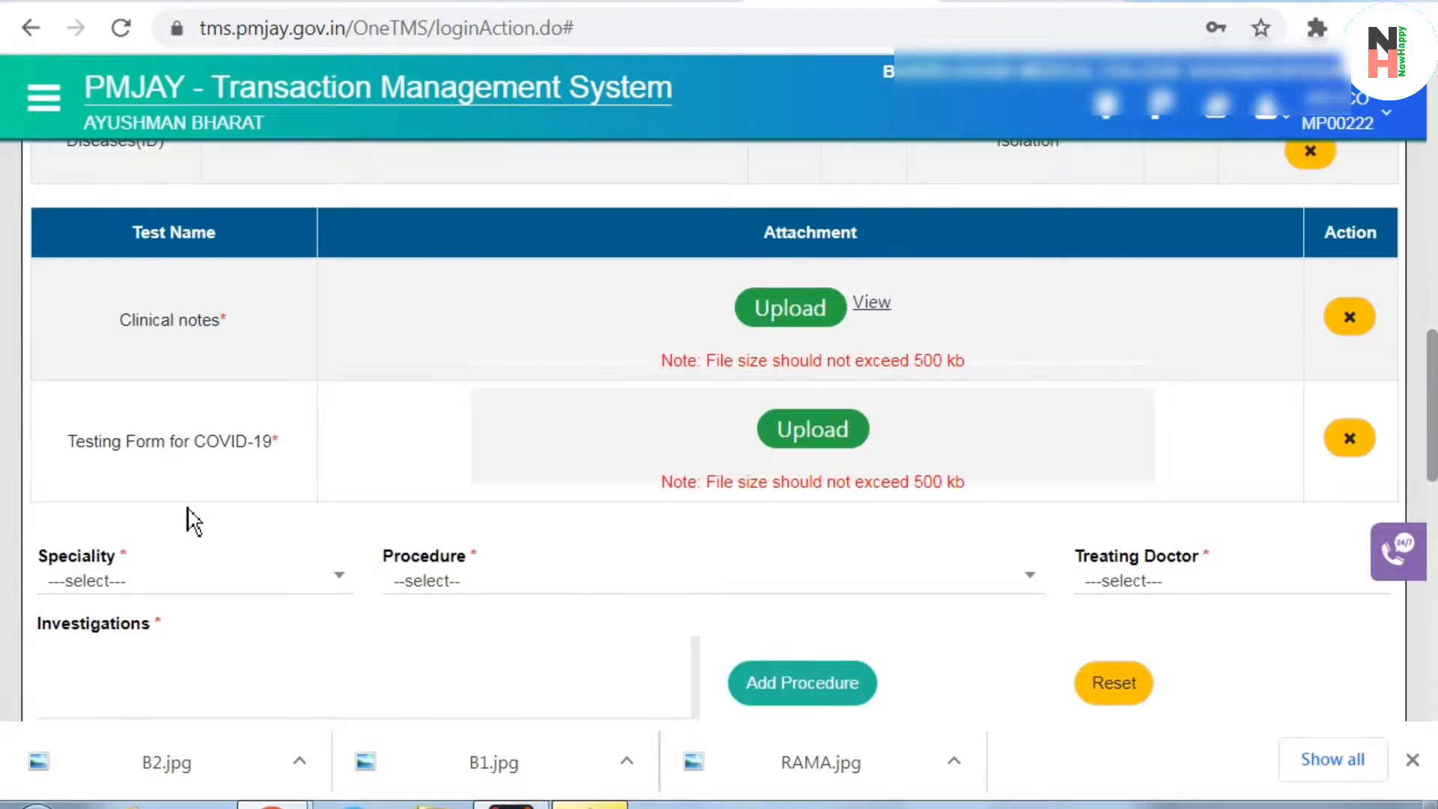
pyautogui.moveTo(59, 449); pyautogui.dragTo(285, 444)
pyautogui.click(287, 444)
pyautogui.click(1350, 440)
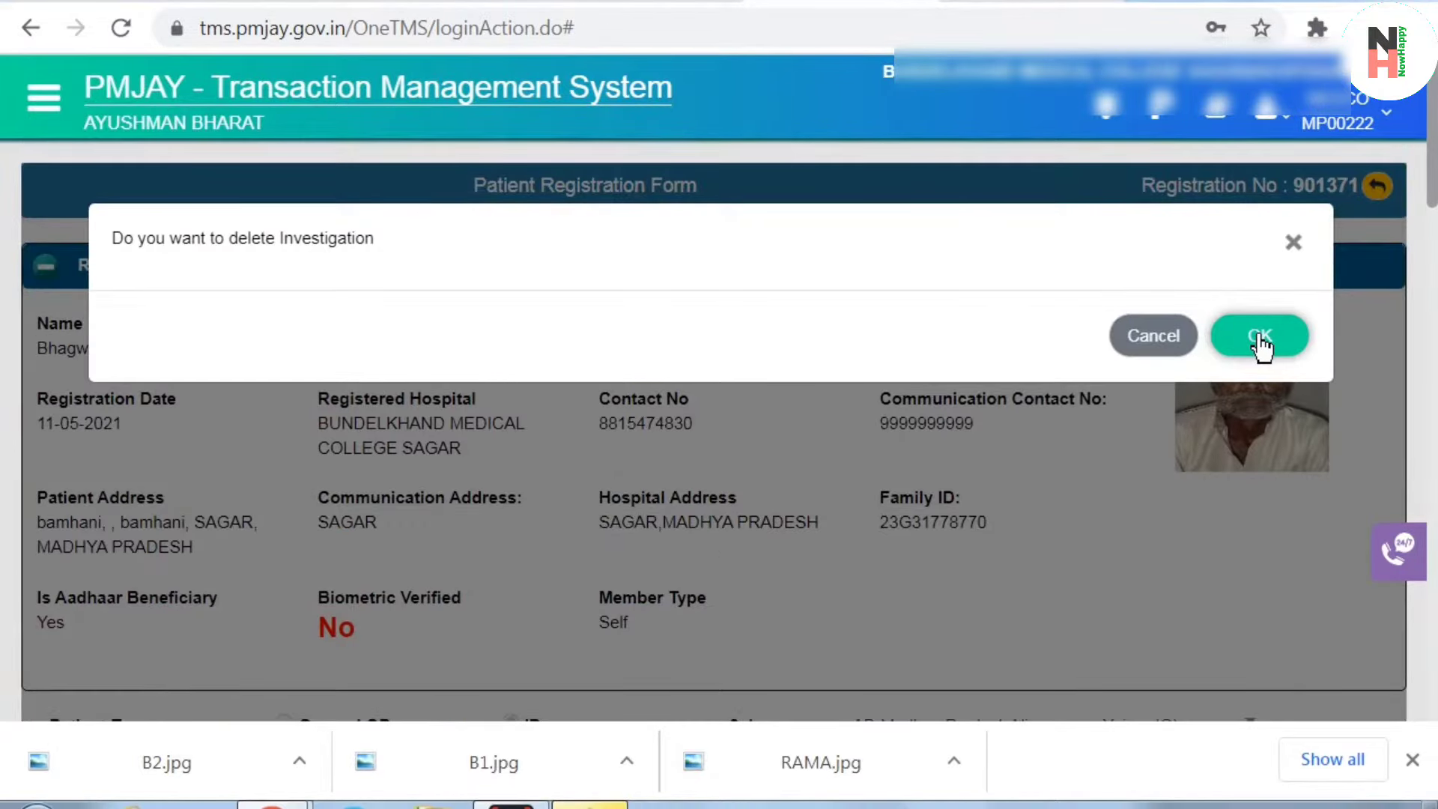
pyautogui.click(1260, 339)
pyautogui.click(1260, 338)
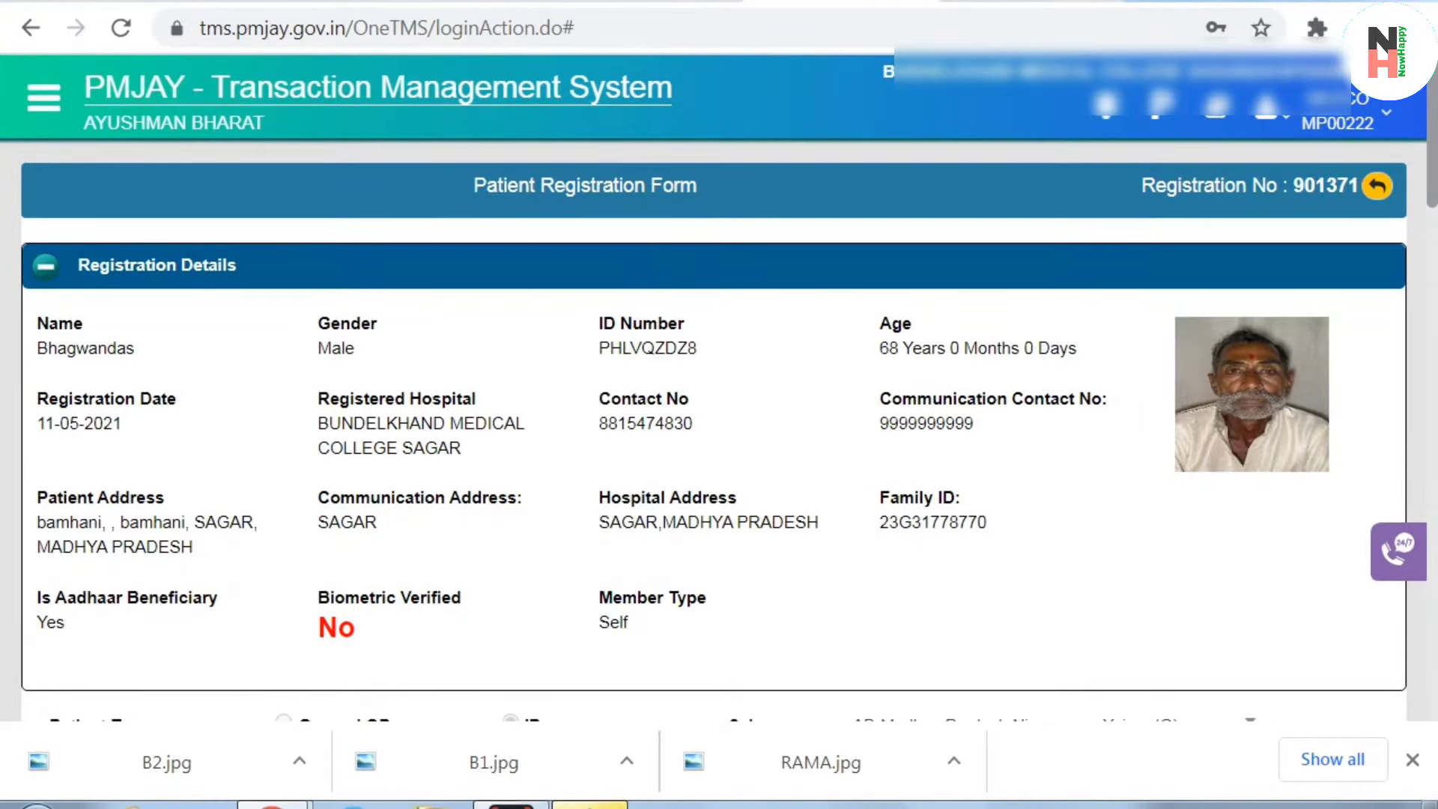
pyautogui.scroll(-15, 715, 431)
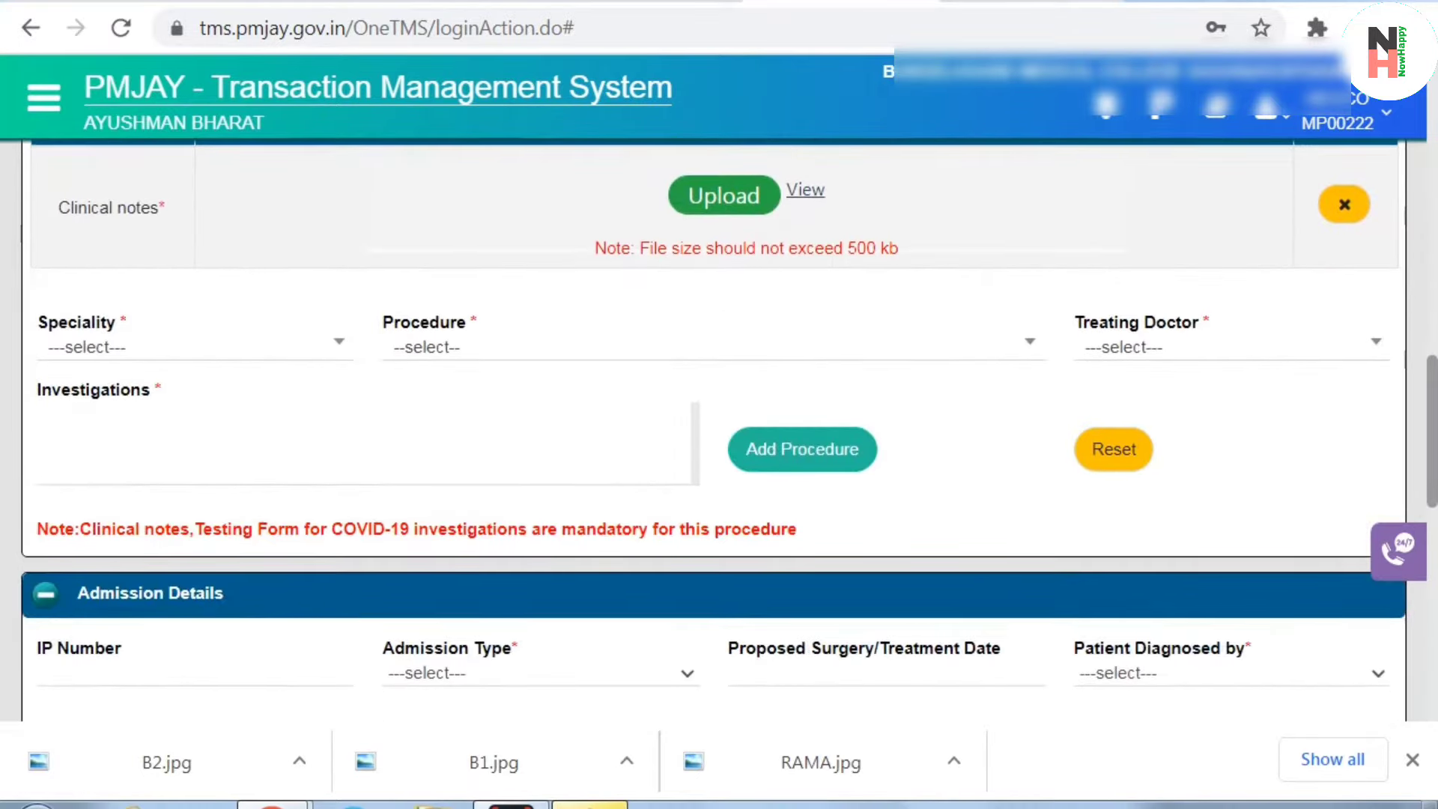
pyautogui.scroll(-1, 1341, 481)
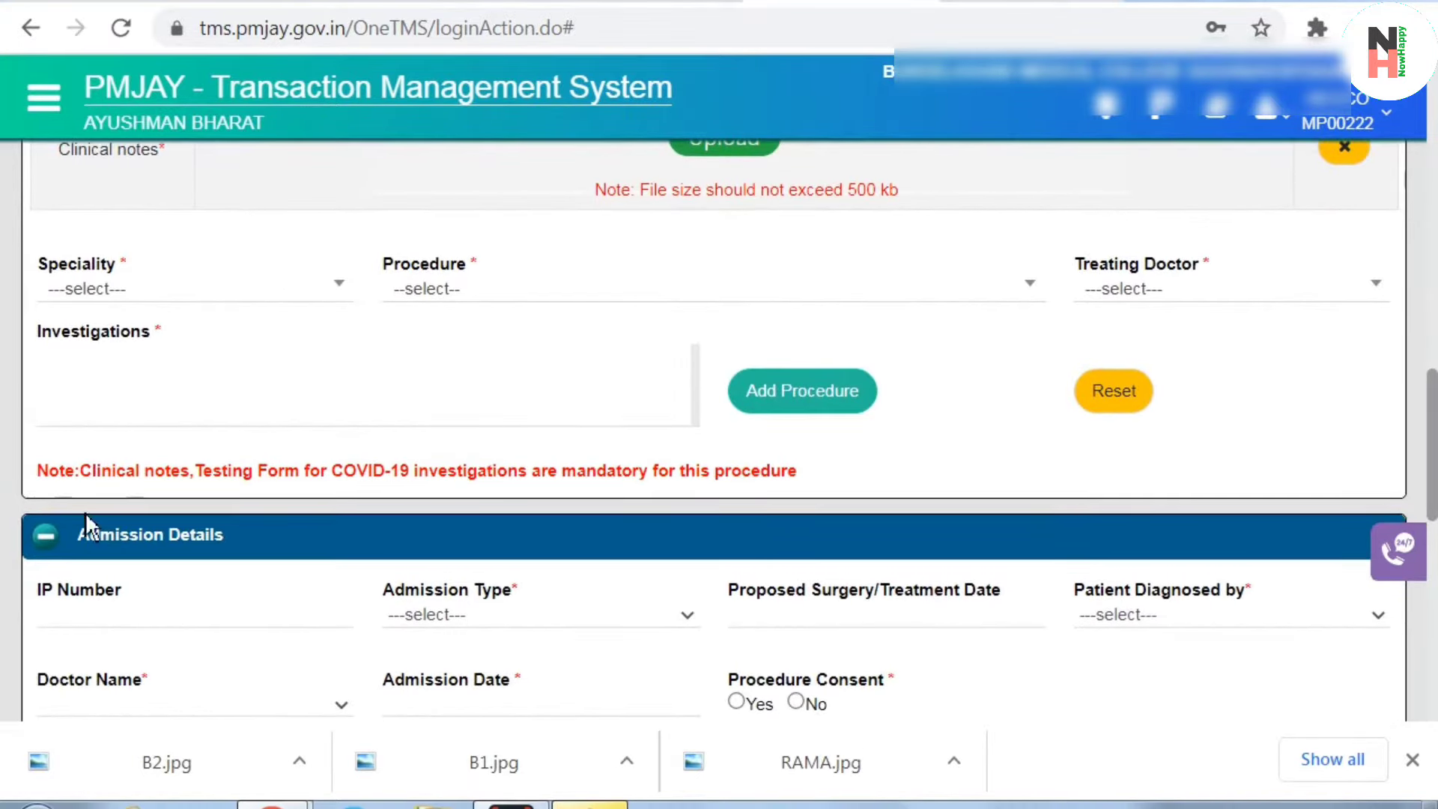
# Step: Set admission type Emergency, diagnosed by MEDCO, admission date 11-05-2021 and consent Yes
pyautogui.scroll(-3, 83, 610)
pyautogui.click(448, 393)
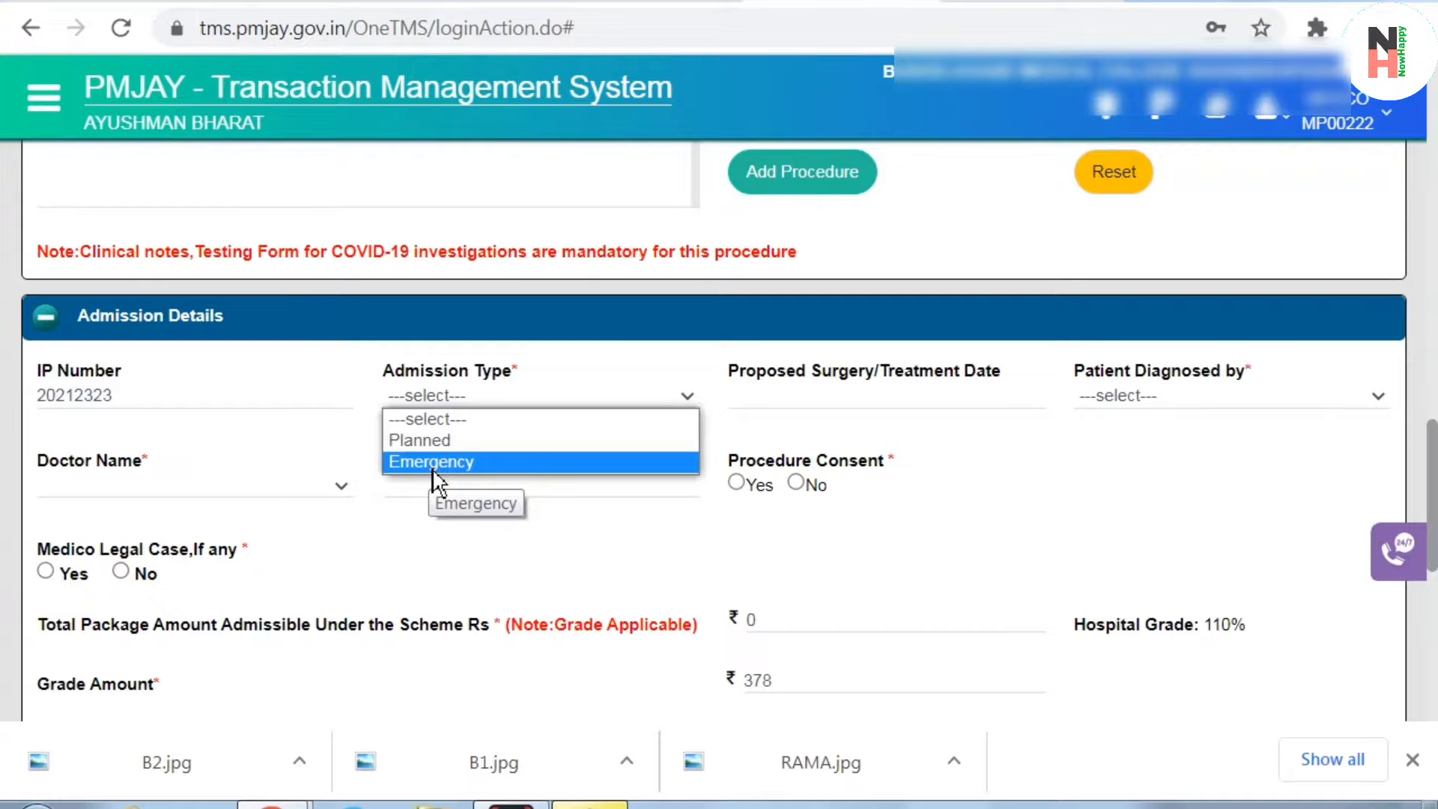
pyautogui.click(435, 462)
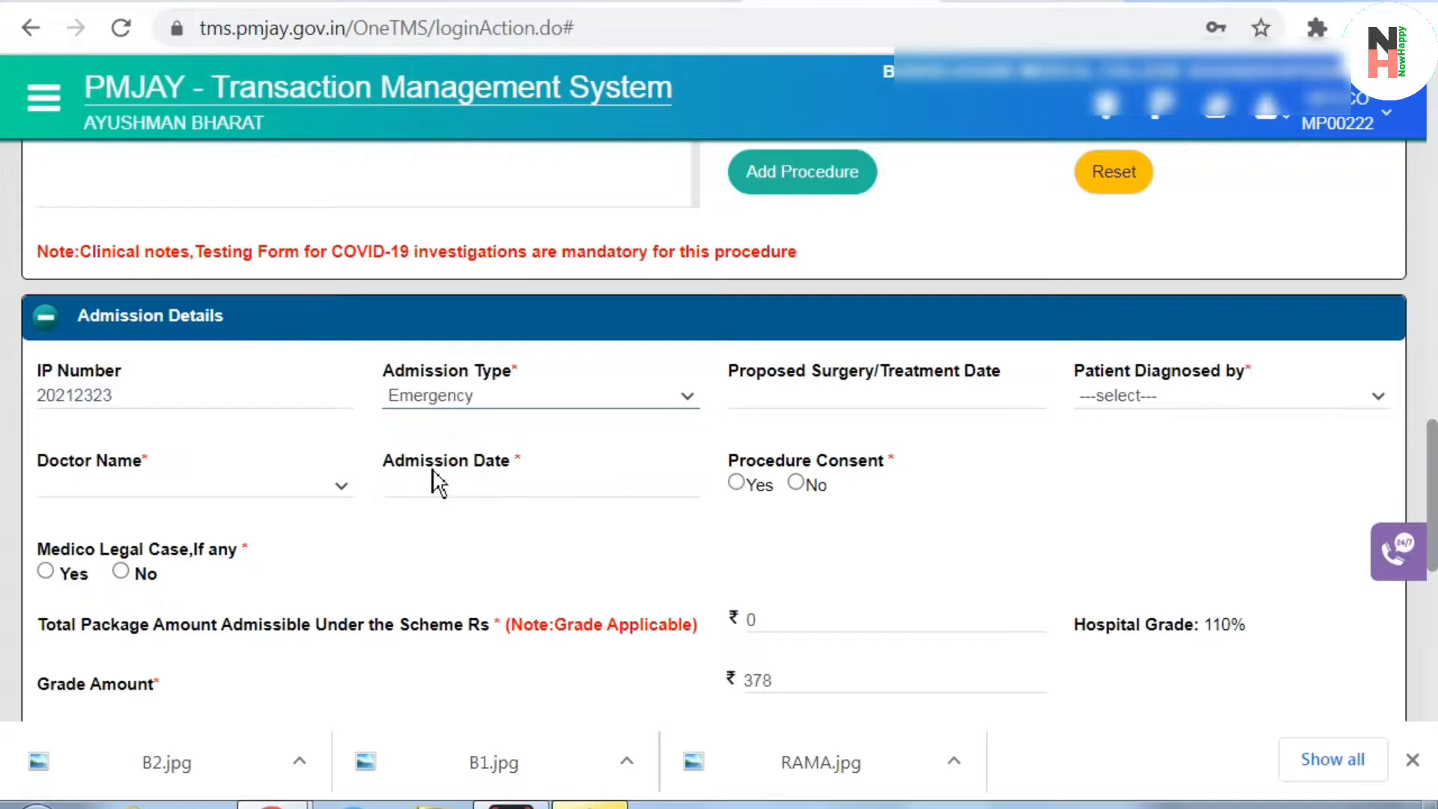
pyautogui.click(1139, 404)
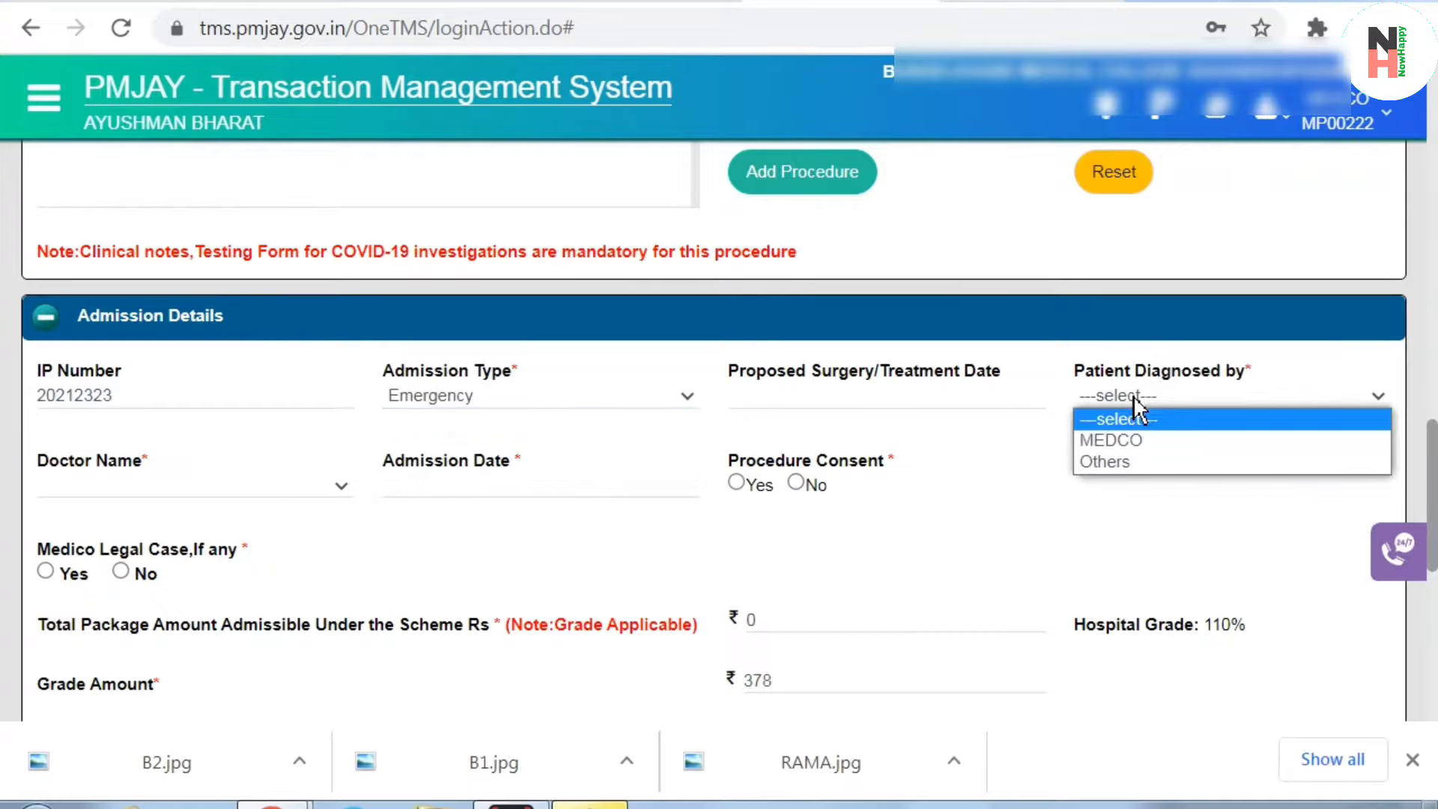
pyautogui.click(1127, 442)
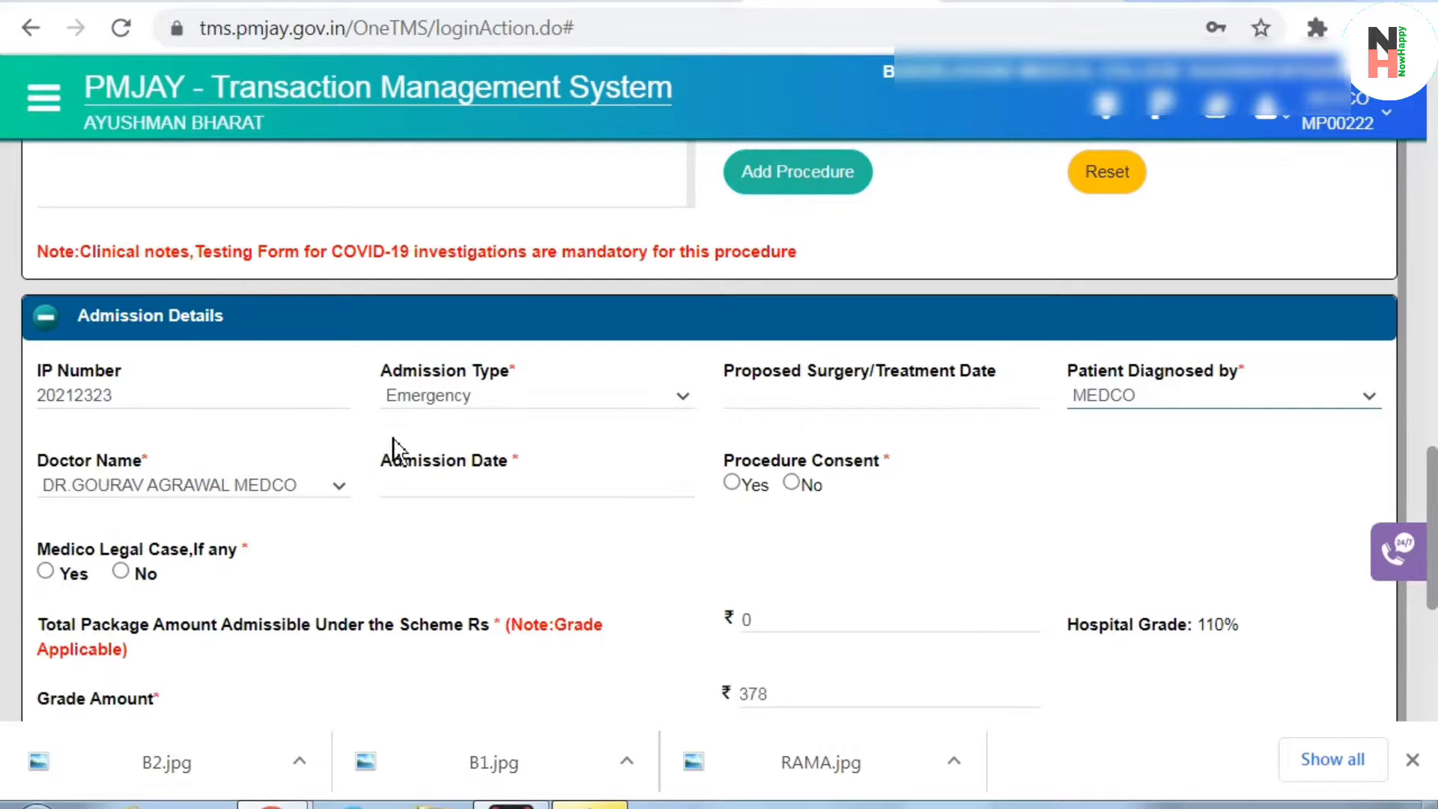
pyautogui.click(461, 482)
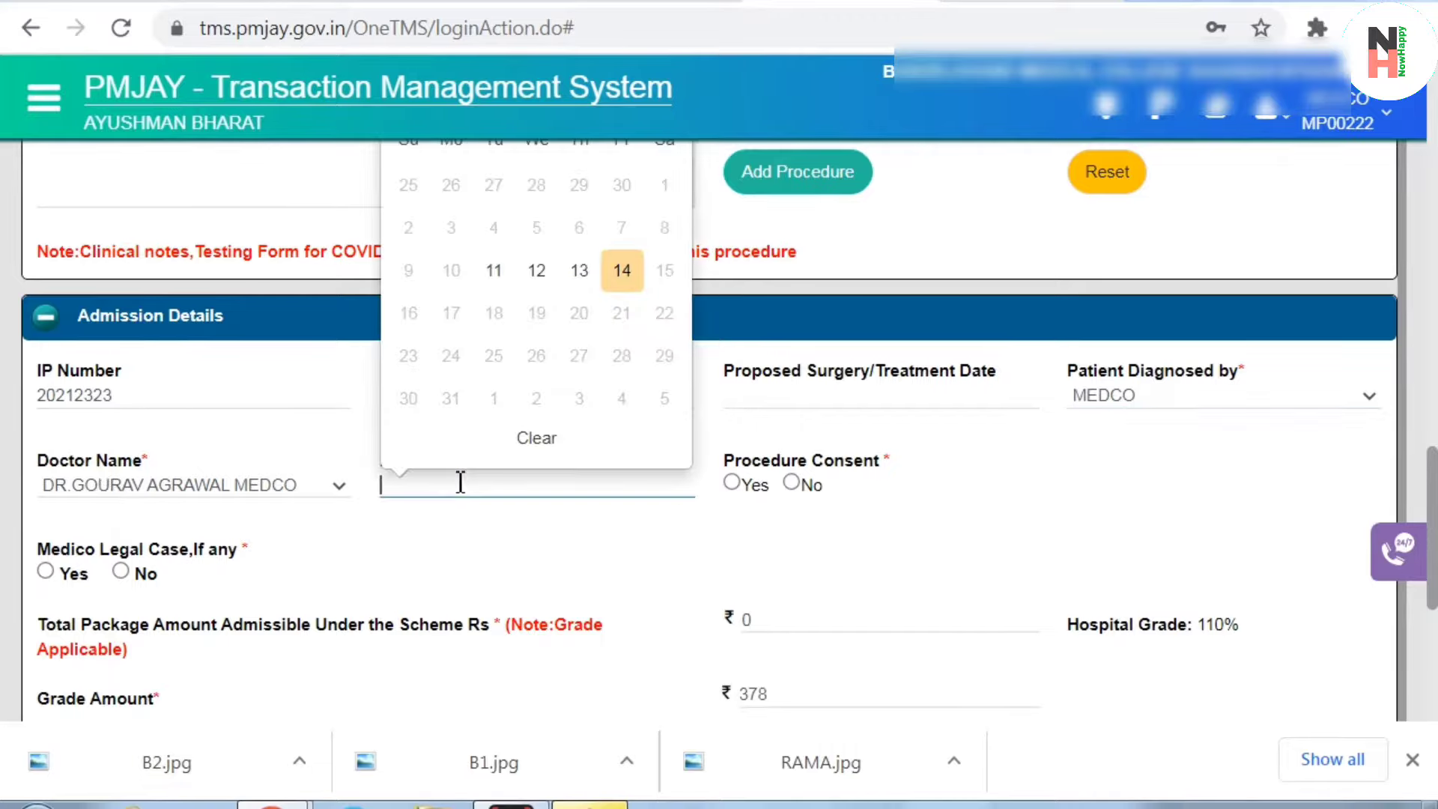
pyautogui.click(504, 281)
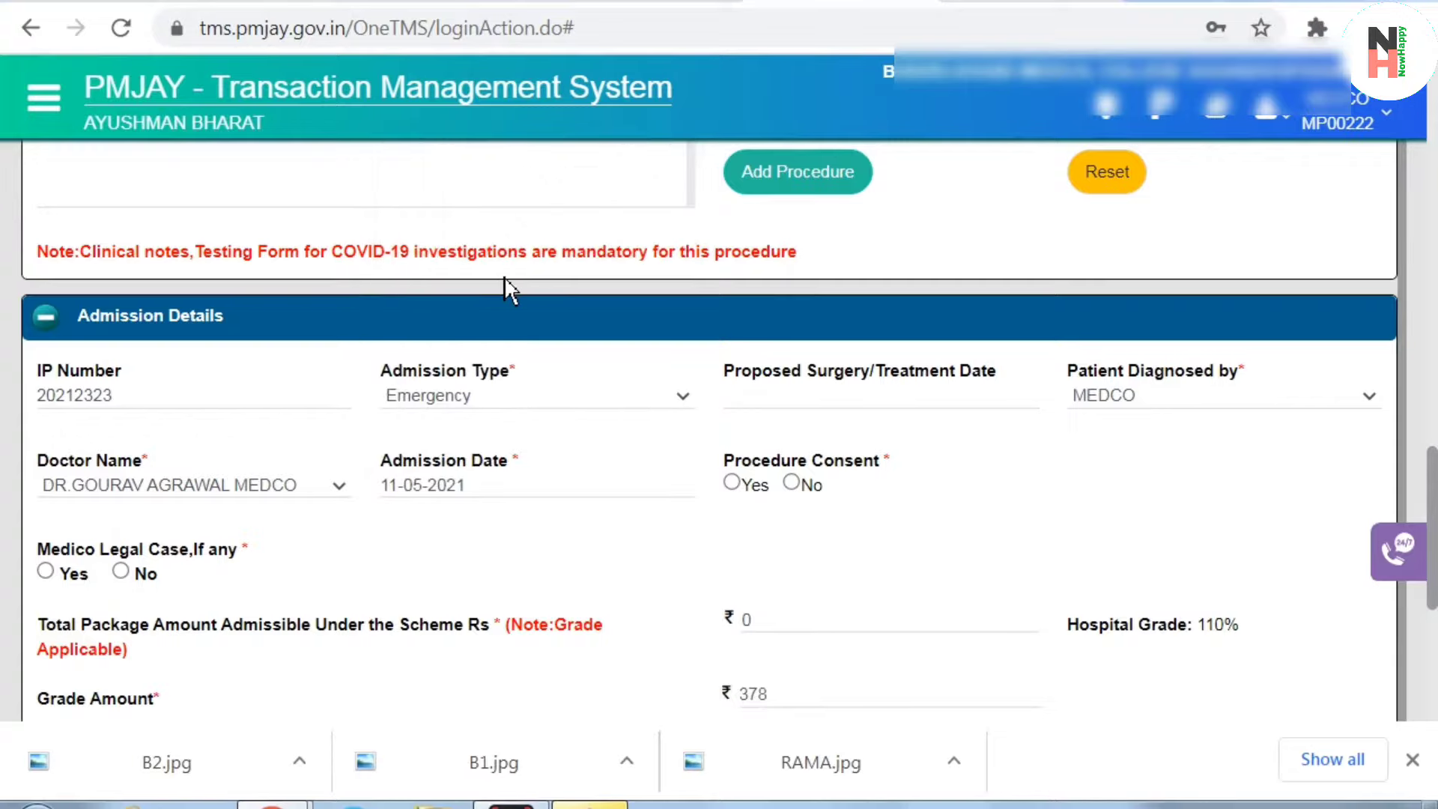
pyautogui.click(733, 483)
# Step: Set Action Type to Initiate Pre-auth and bring up the preauthorization attachments
pyautogui.scroll(-2, 599, 385)
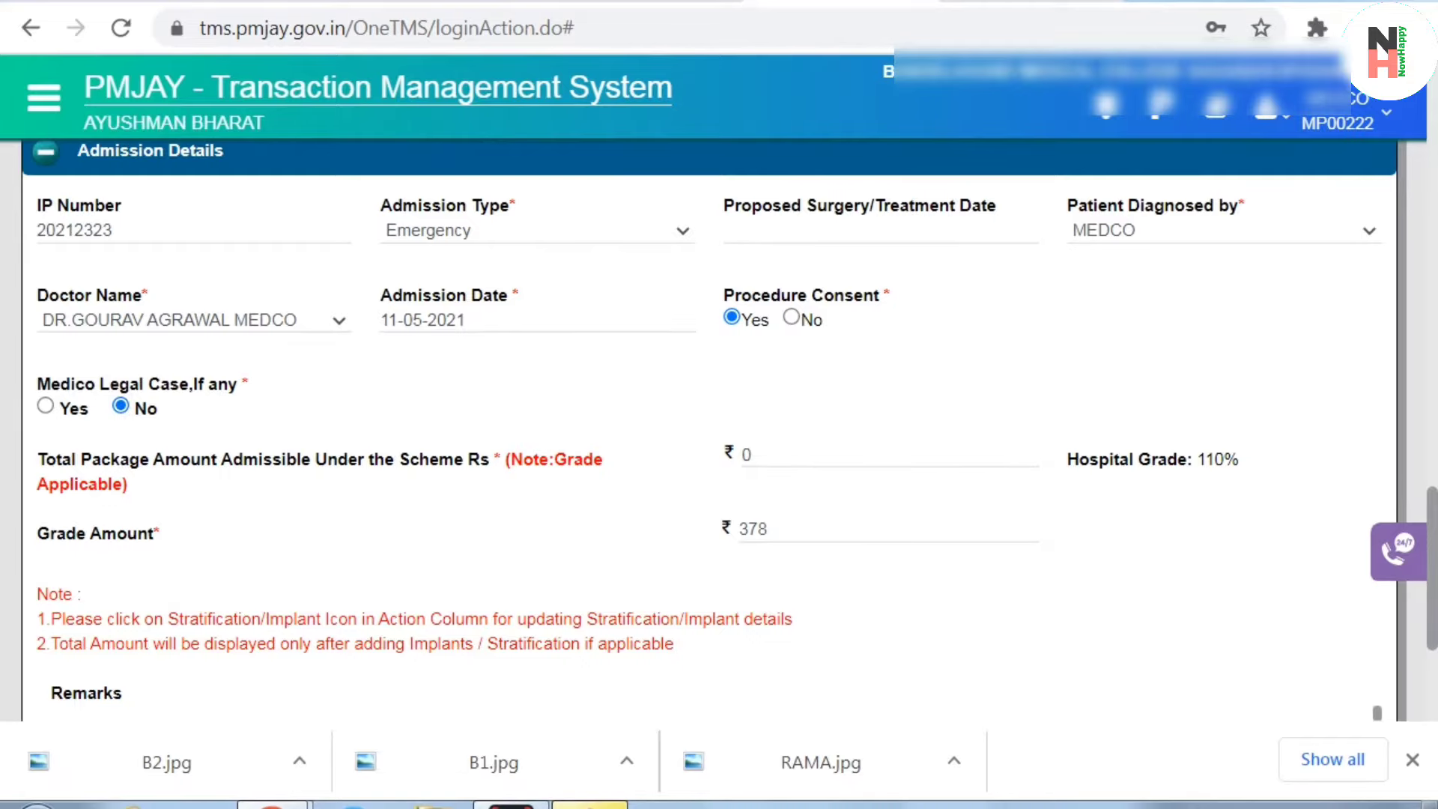
pyautogui.scroll(-3, 604, 435)
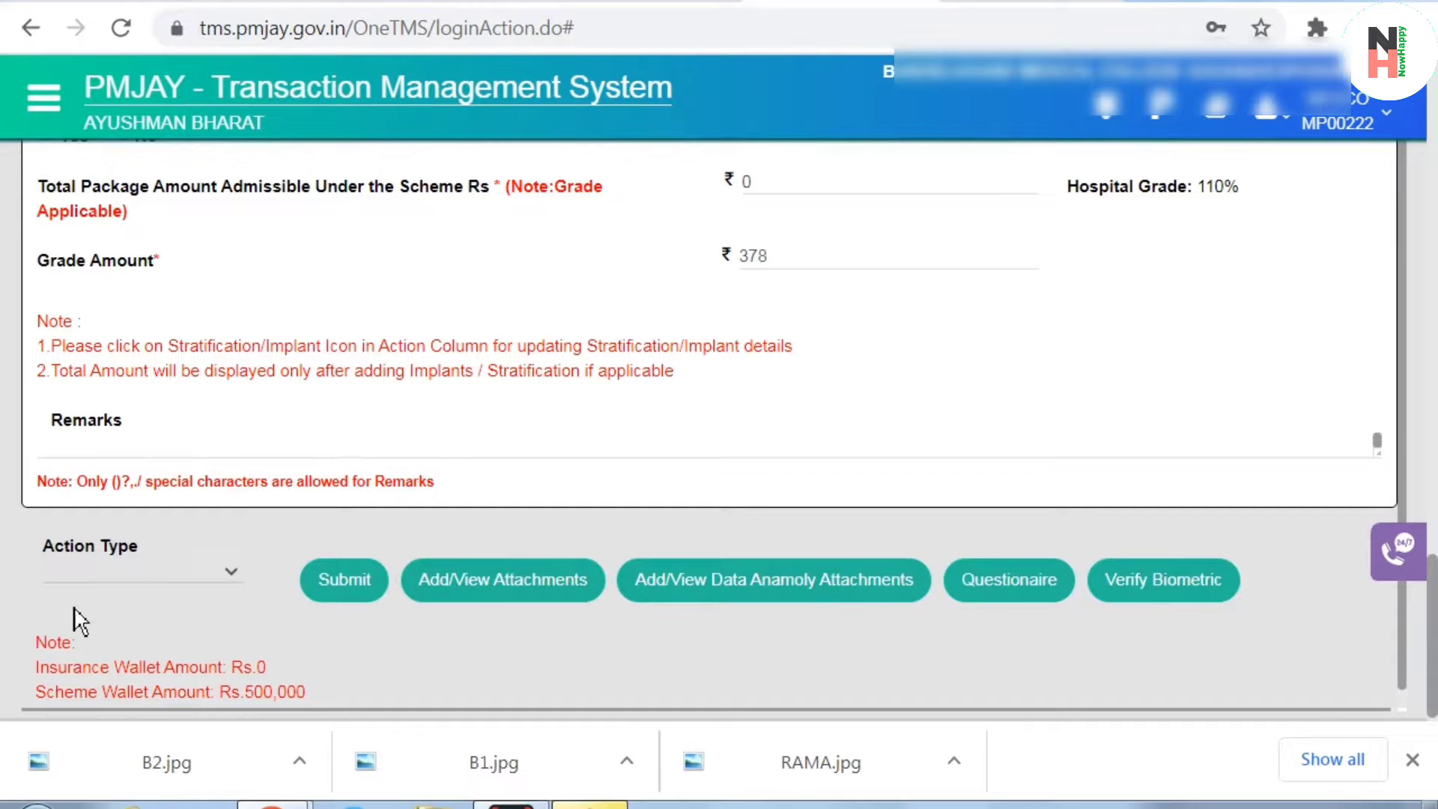
pyautogui.click(96, 577)
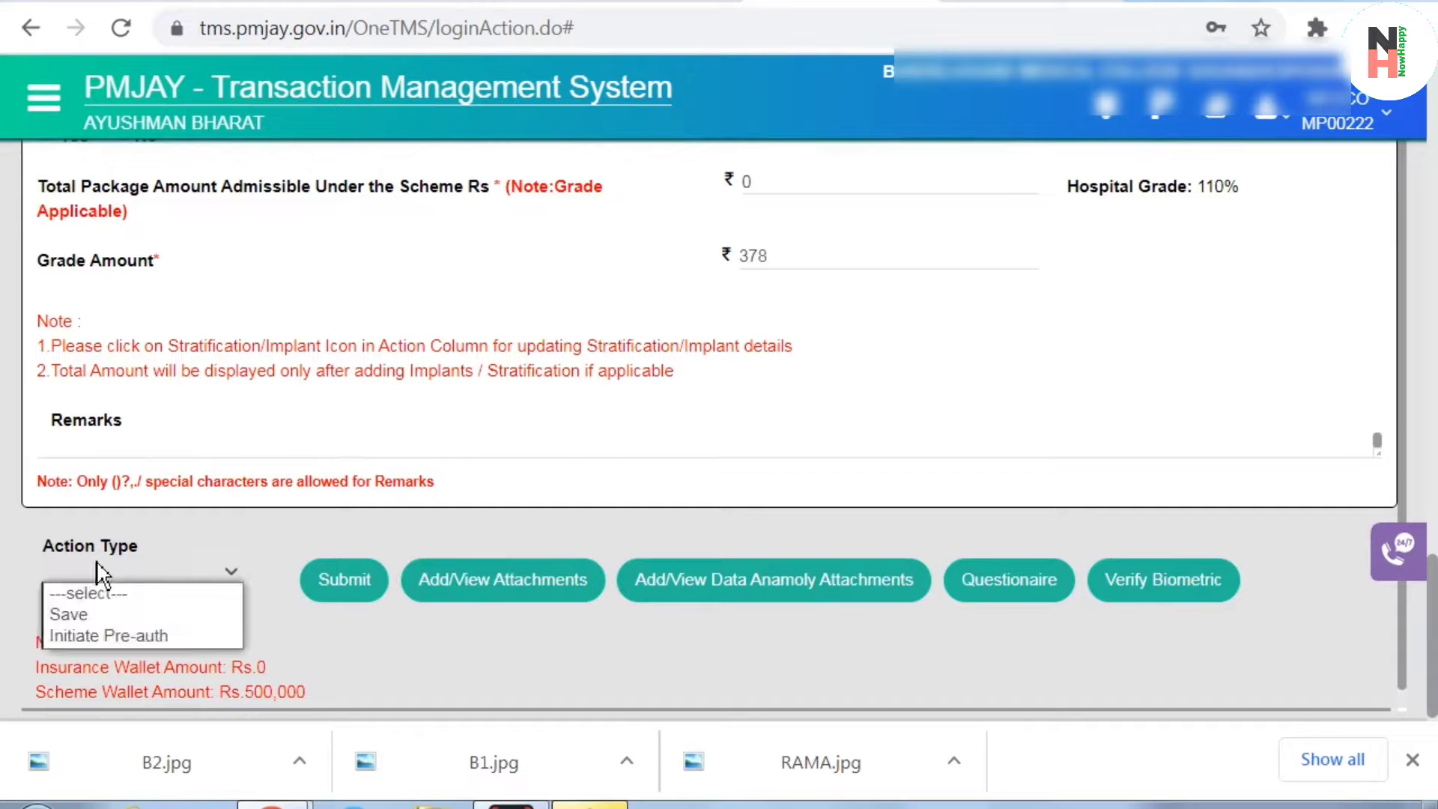
pyautogui.click(110, 635)
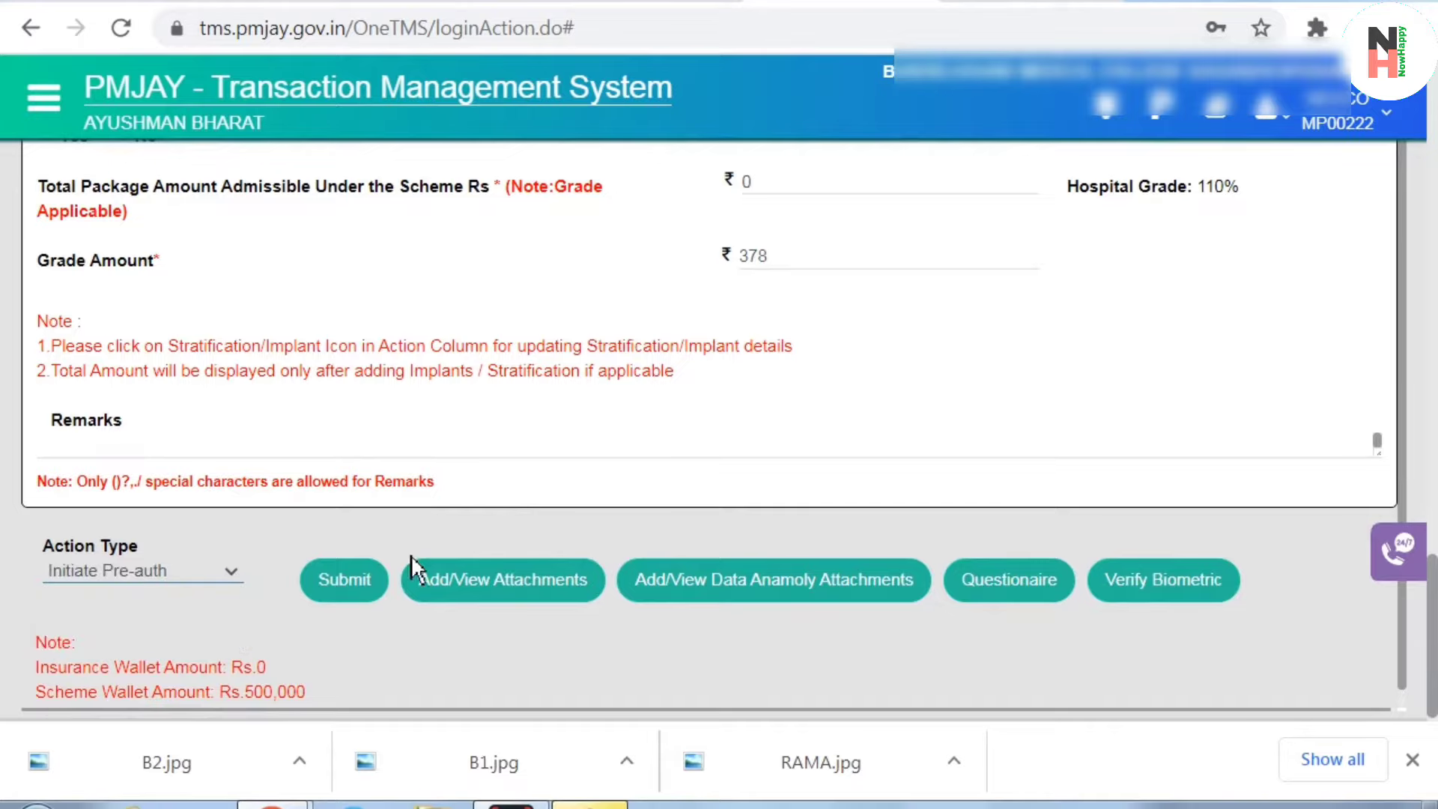
pyautogui.click(471, 584)
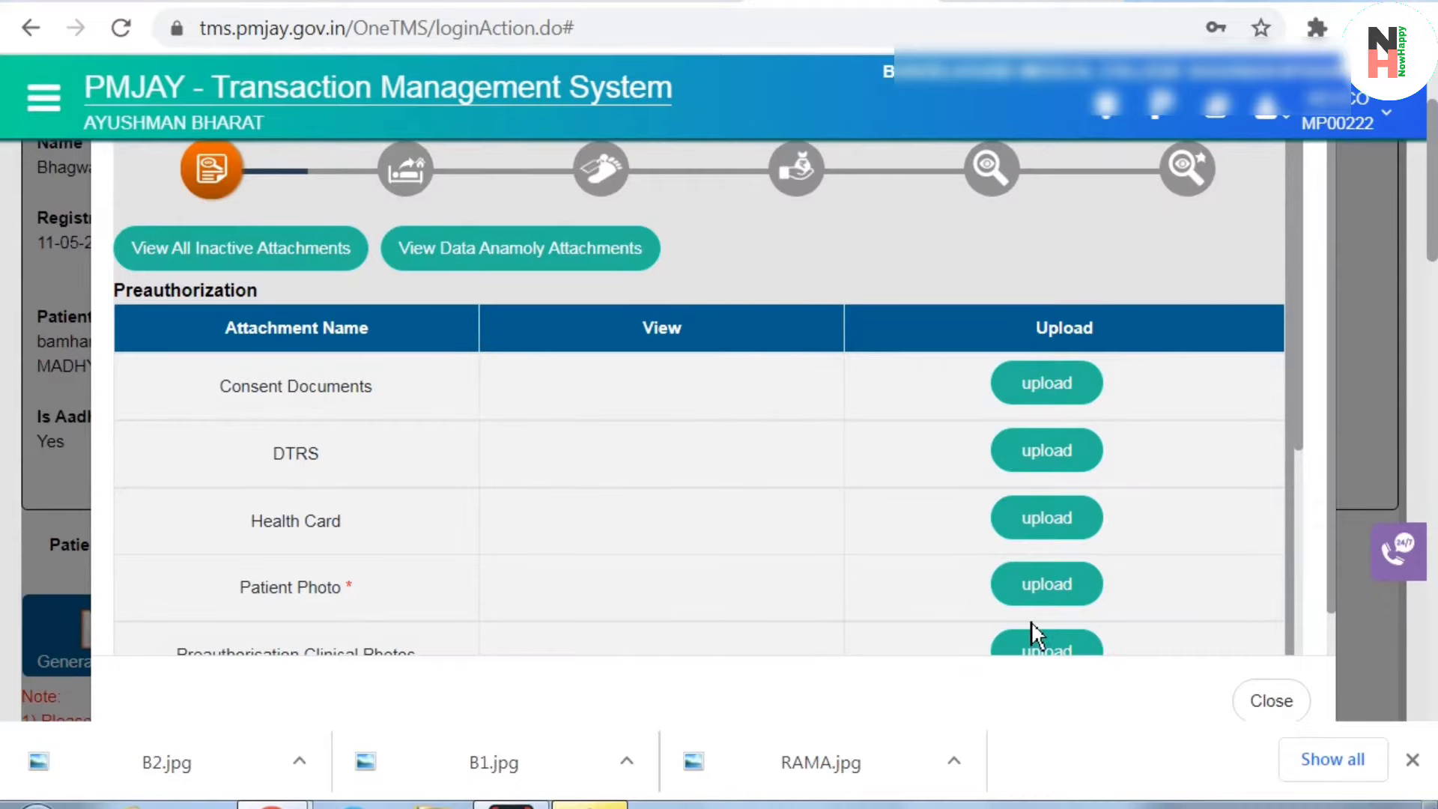
# Step: Upload B1.jpg as the Patient Photo, then close the attachments window
pyautogui.click(1048, 588)
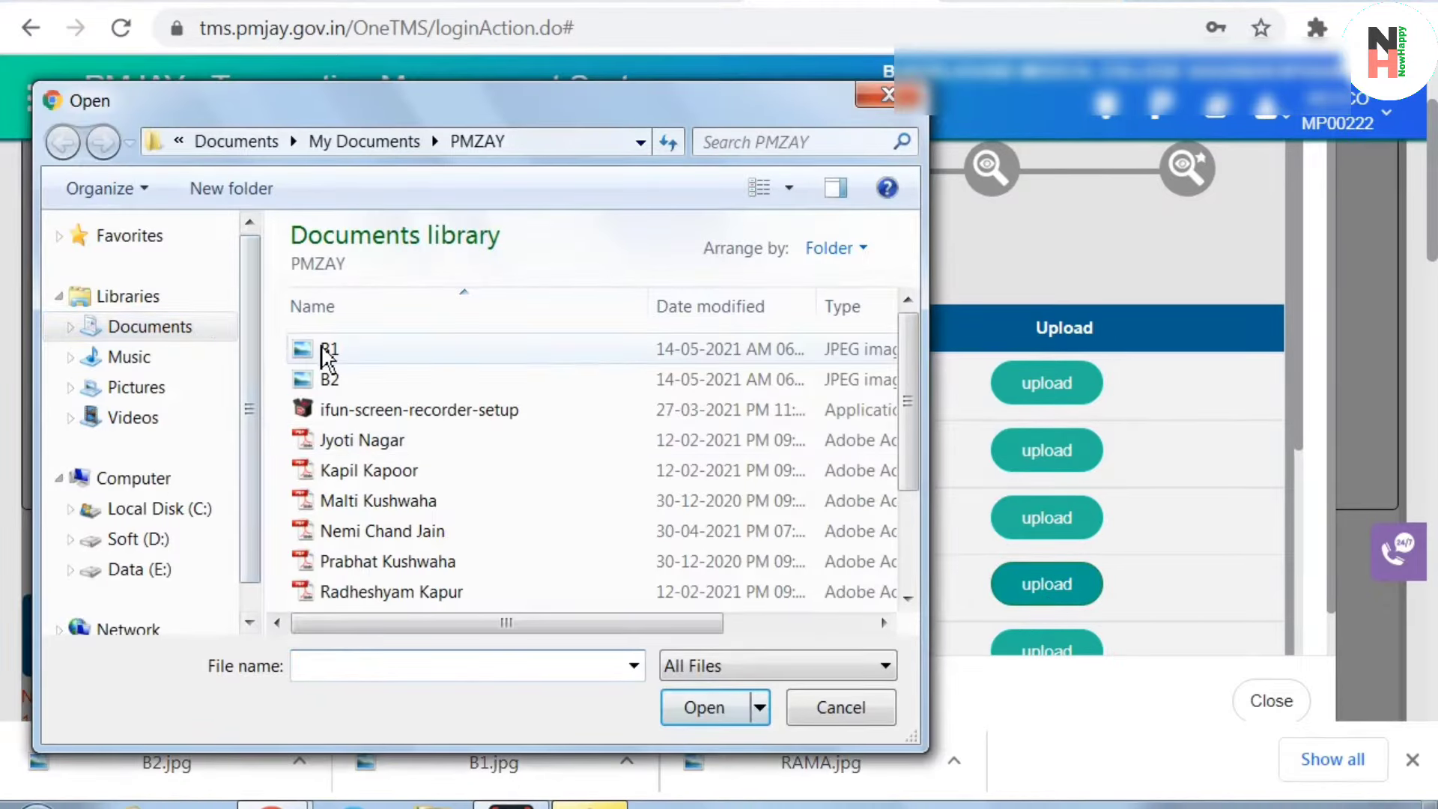
pyautogui.doubleClick(330, 350)
pyautogui.scroll(-3, 320, 353)
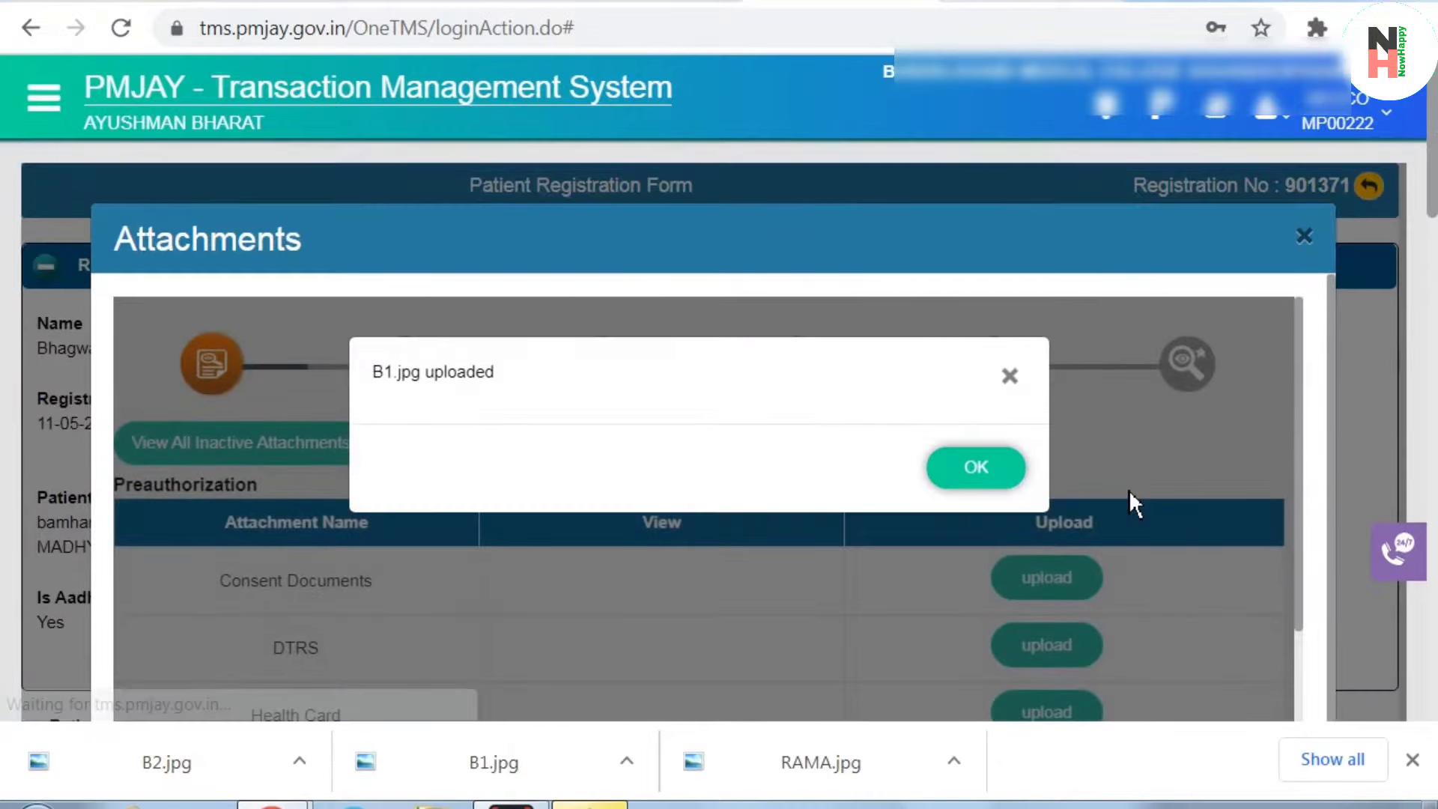
pyautogui.click(984, 485)
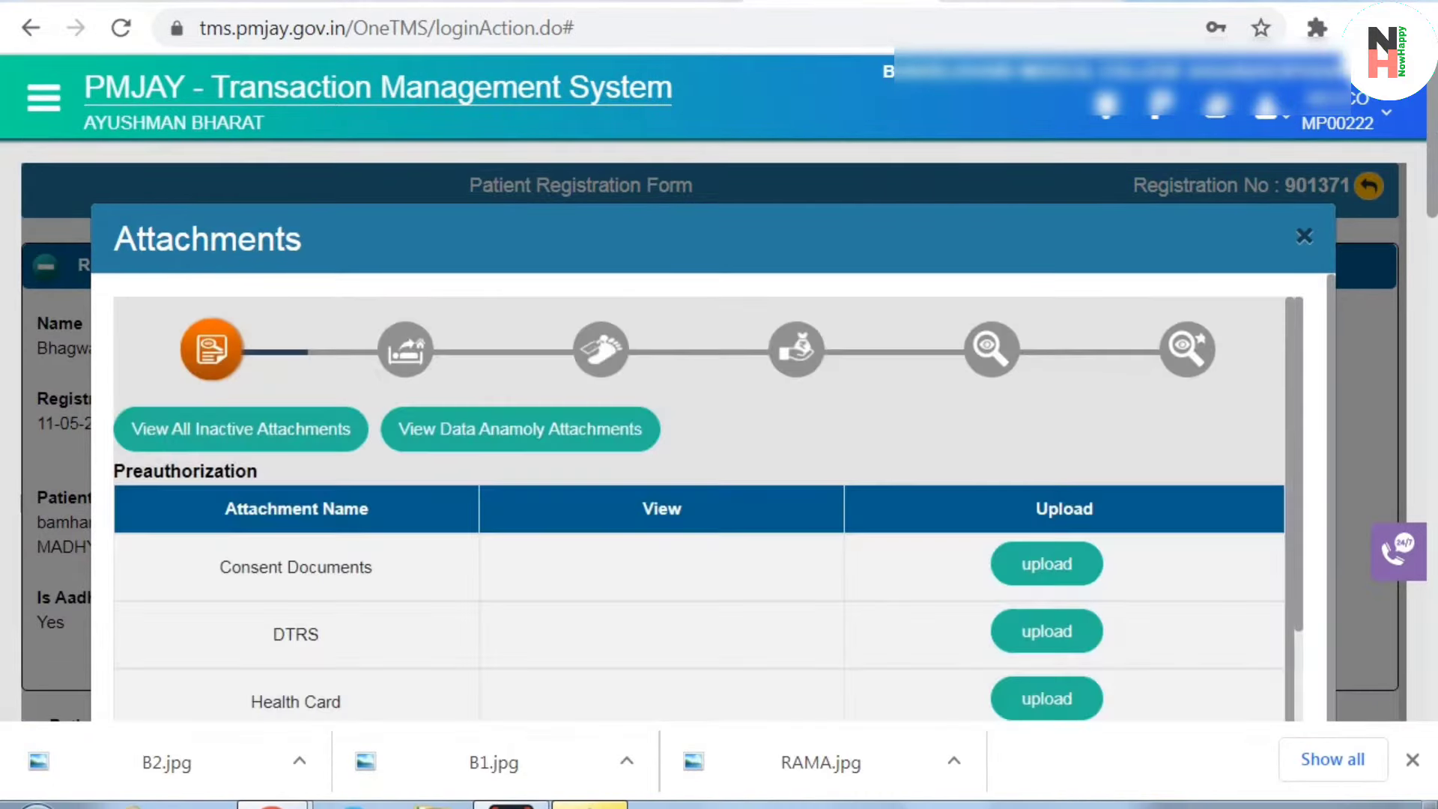
pyautogui.scroll(-5, 752, 414)
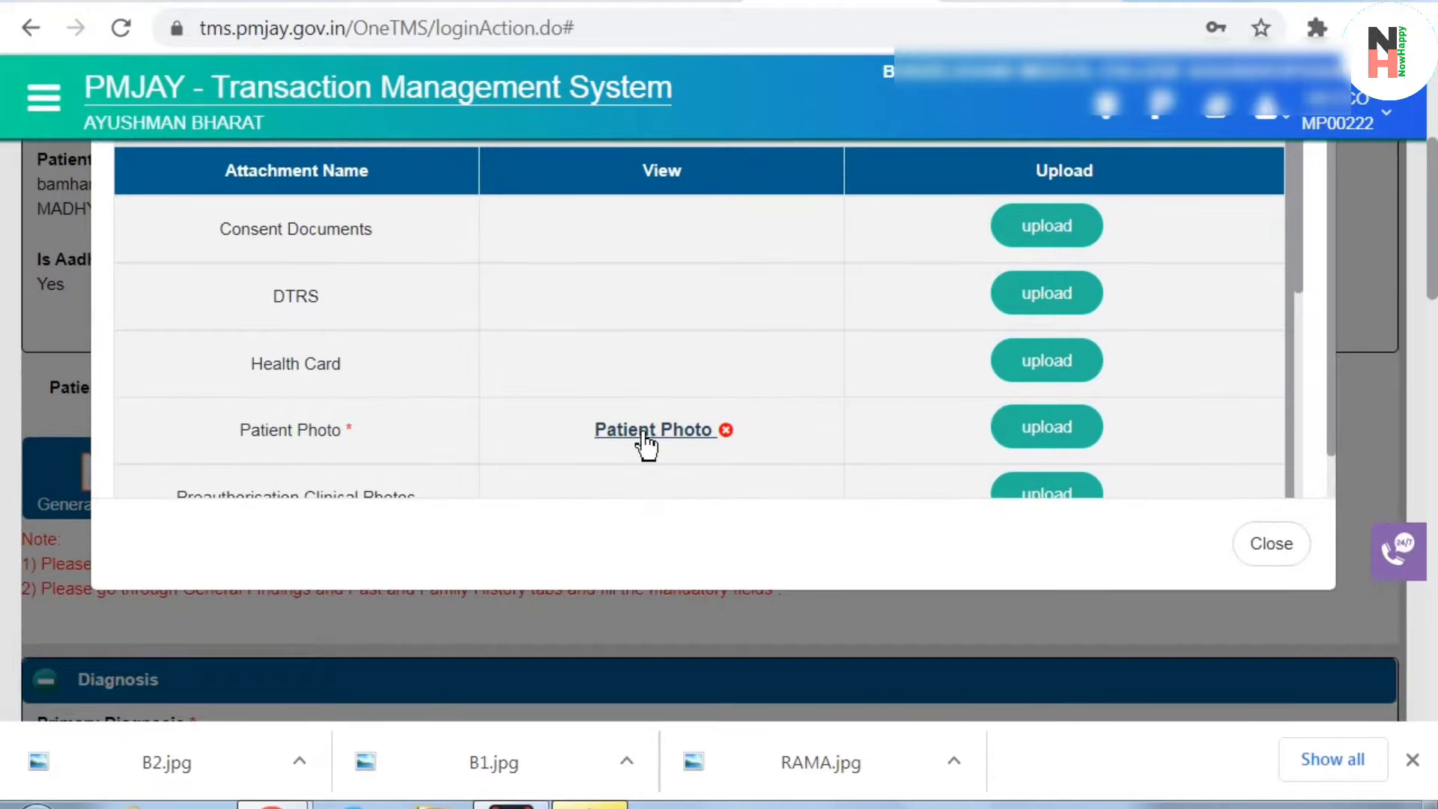
pyautogui.click(1276, 560)
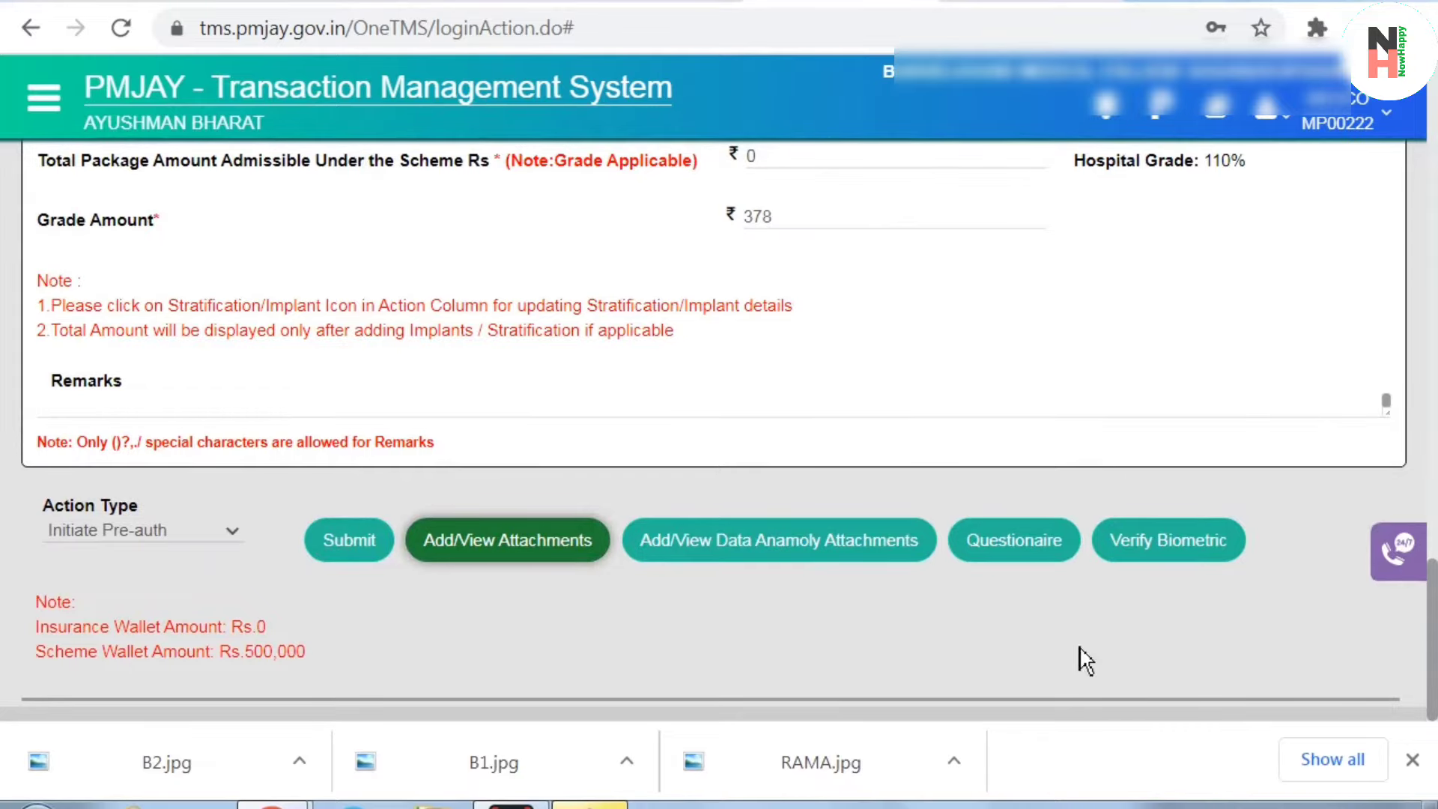
# Step: Submit the pre-auth form, which raises the History Of Past Illness warning
pyautogui.scroll(-10, 709, 429)
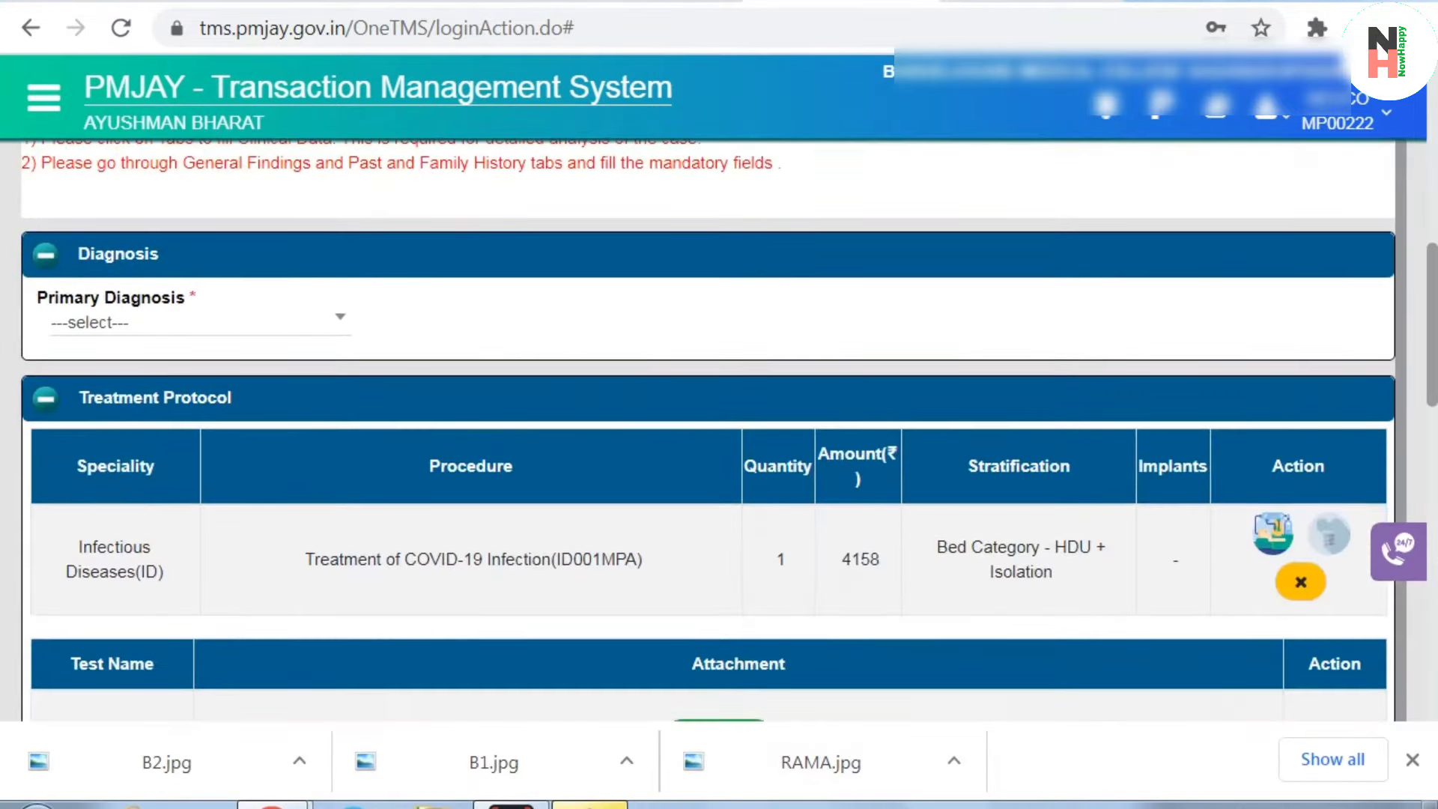
pyautogui.scroll(-5, 708, 430)
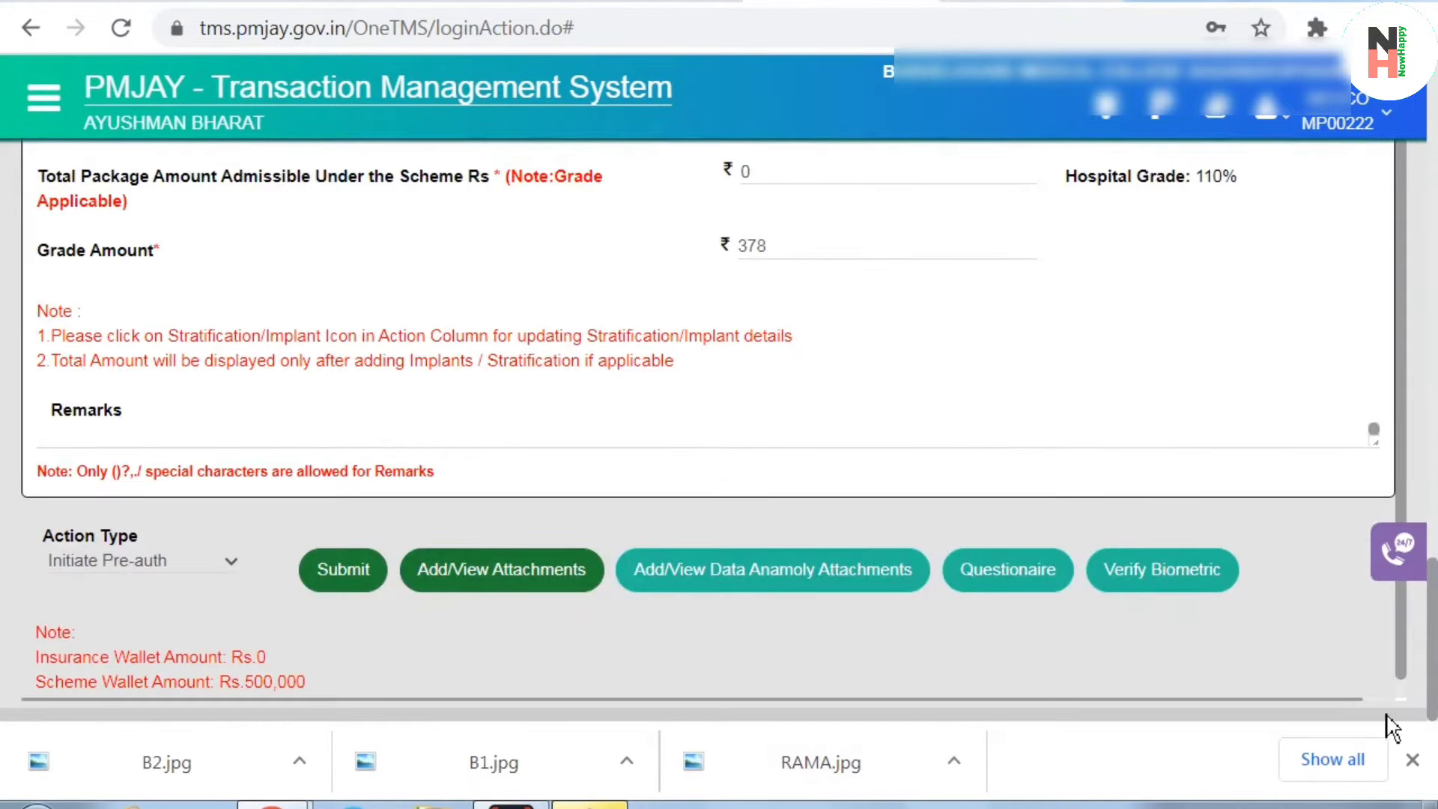
pyautogui.click(344, 570)
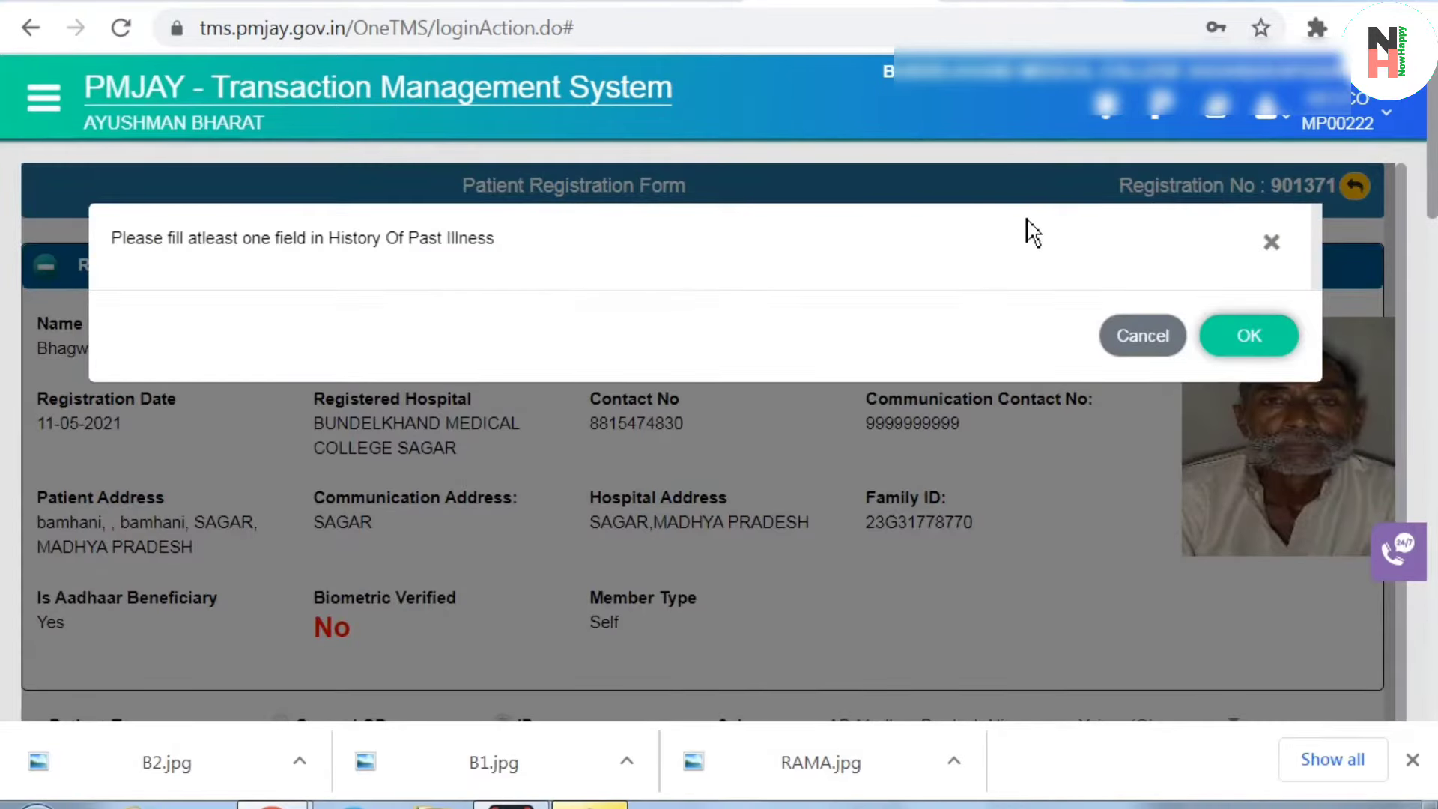
# Step: Tick 'Others if any' in Past and Family History, save it and close the window
pyautogui.click(1248, 337)
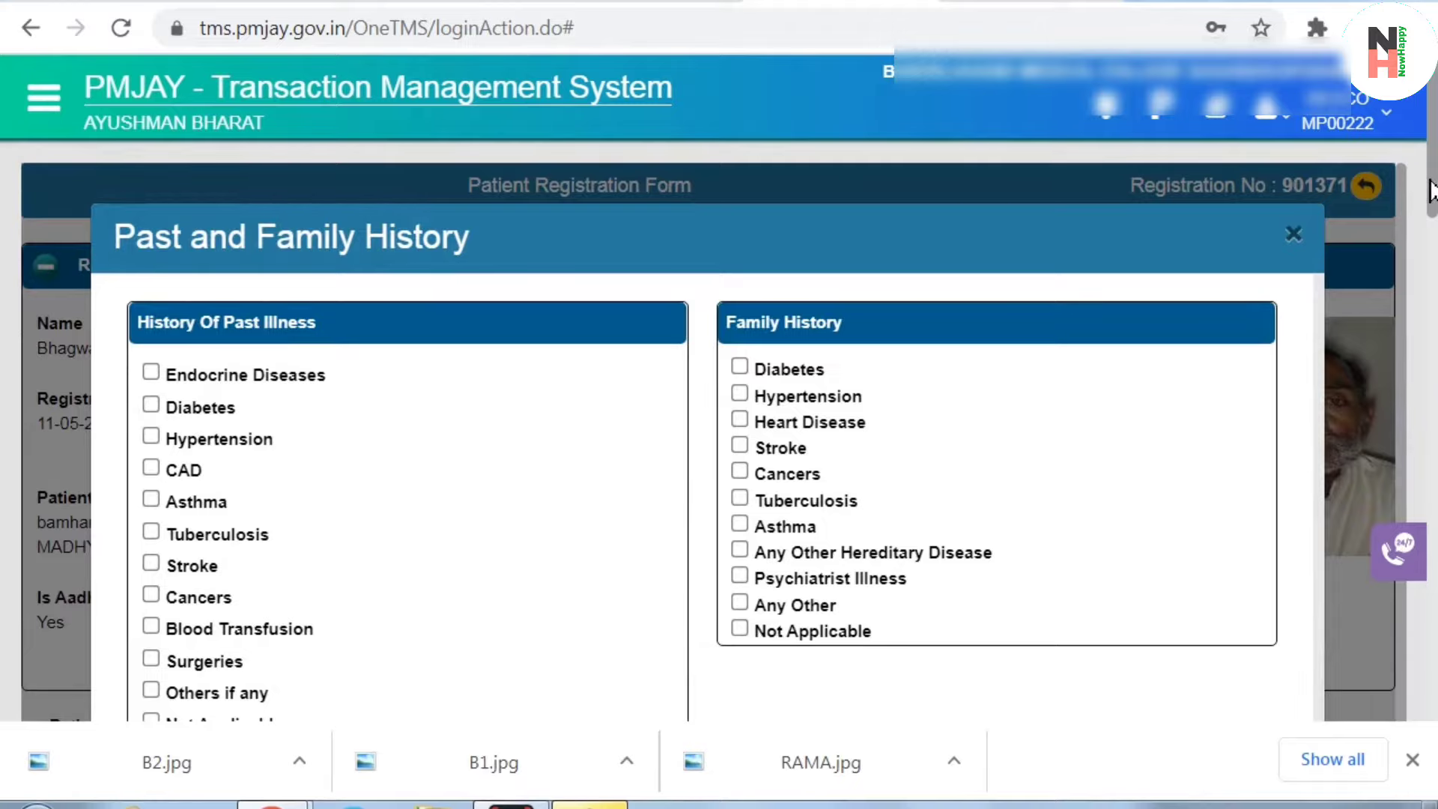
pyautogui.scroll(-2, 1430, 191)
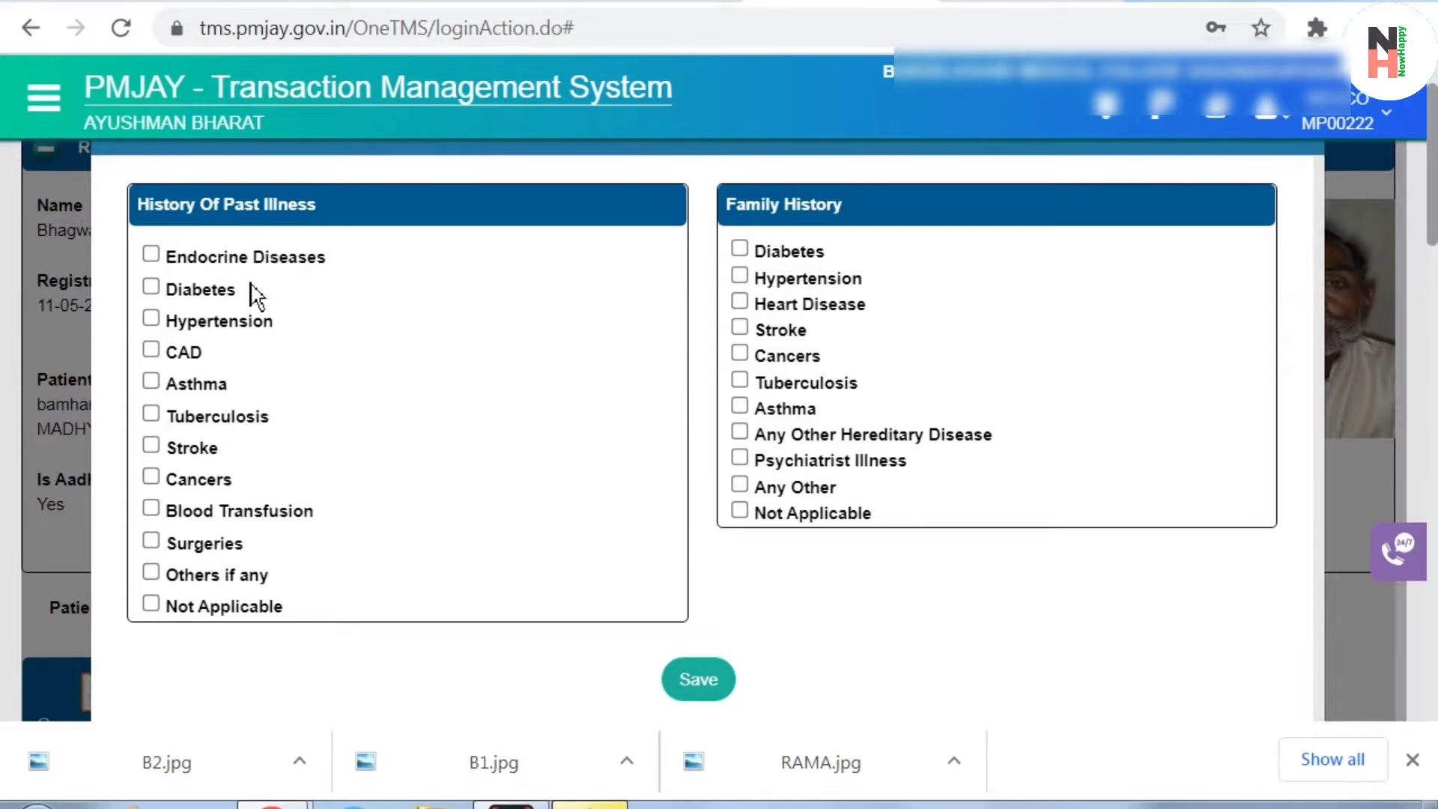
pyautogui.moveTo(250, 295); pyautogui.dragTo(266, 515)
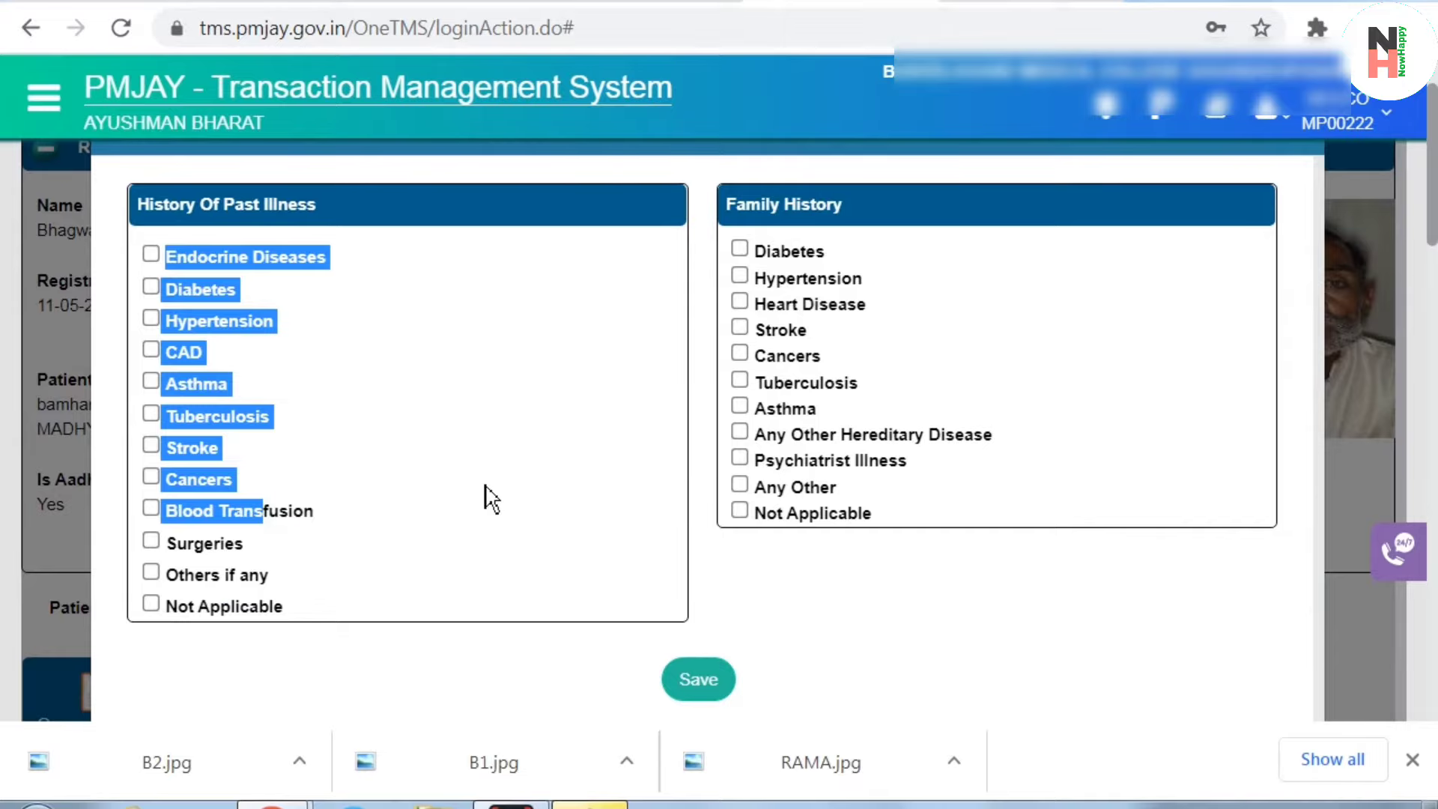
pyautogui.click(151, 574)
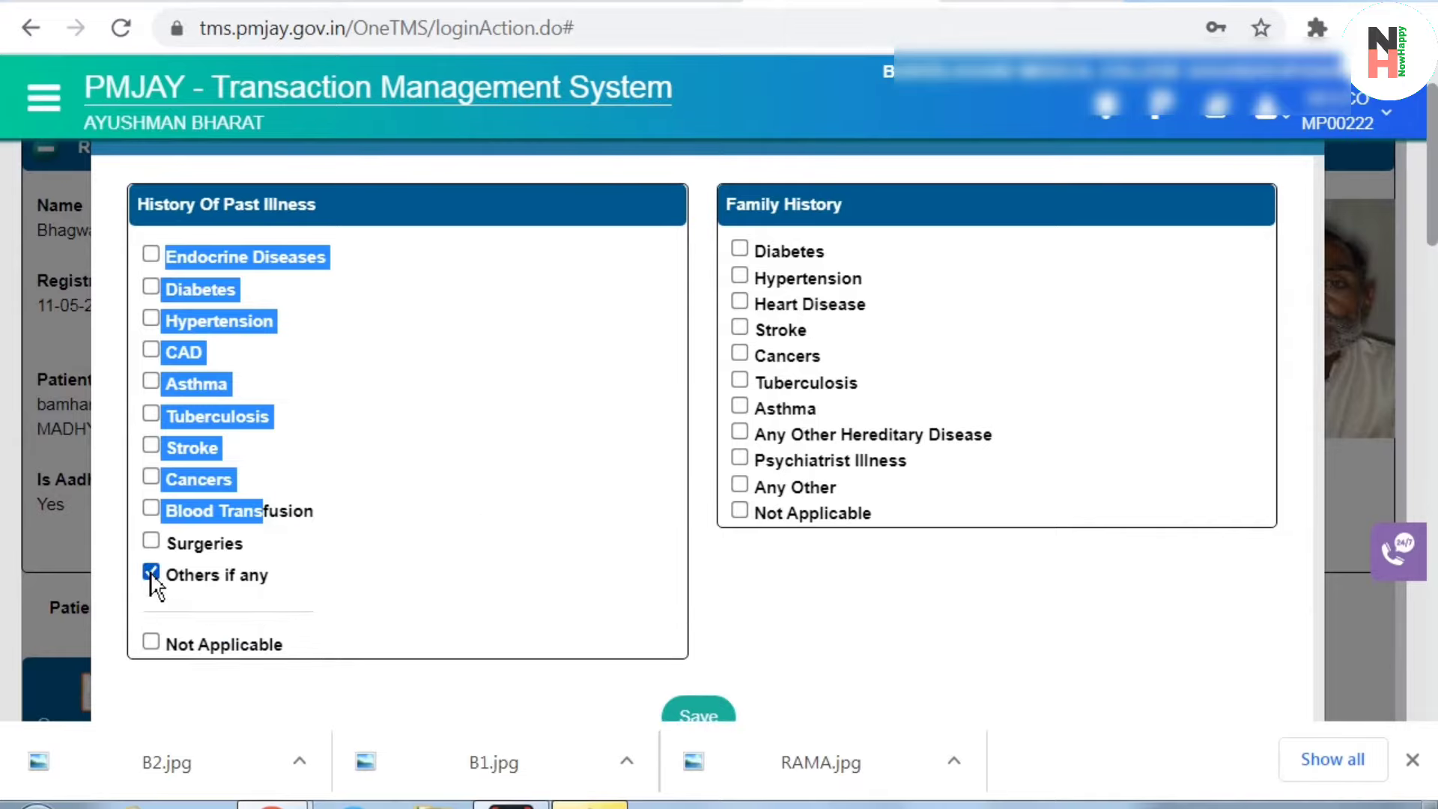
pyautogui.click(694, 517)
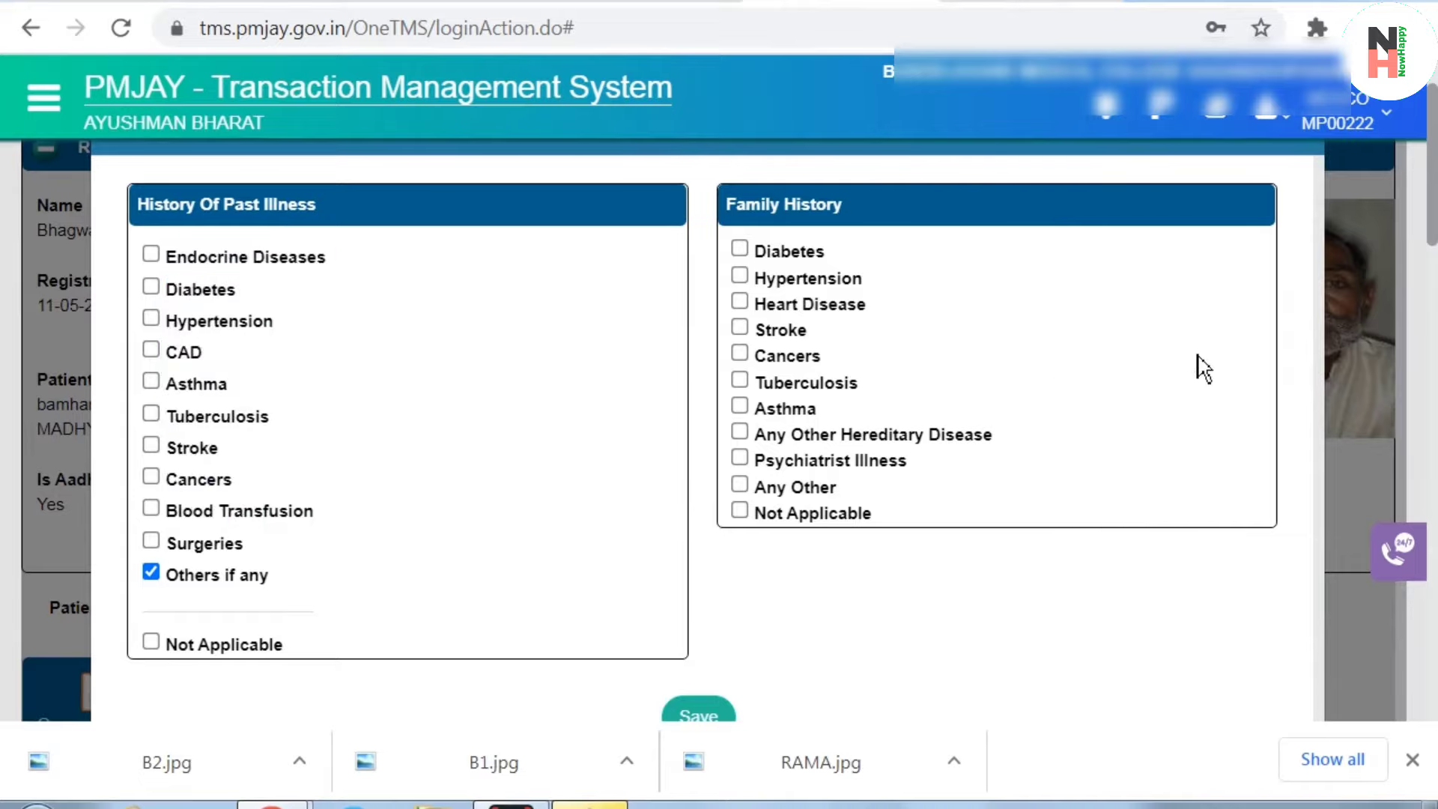
pyautogui.click(702, 713)
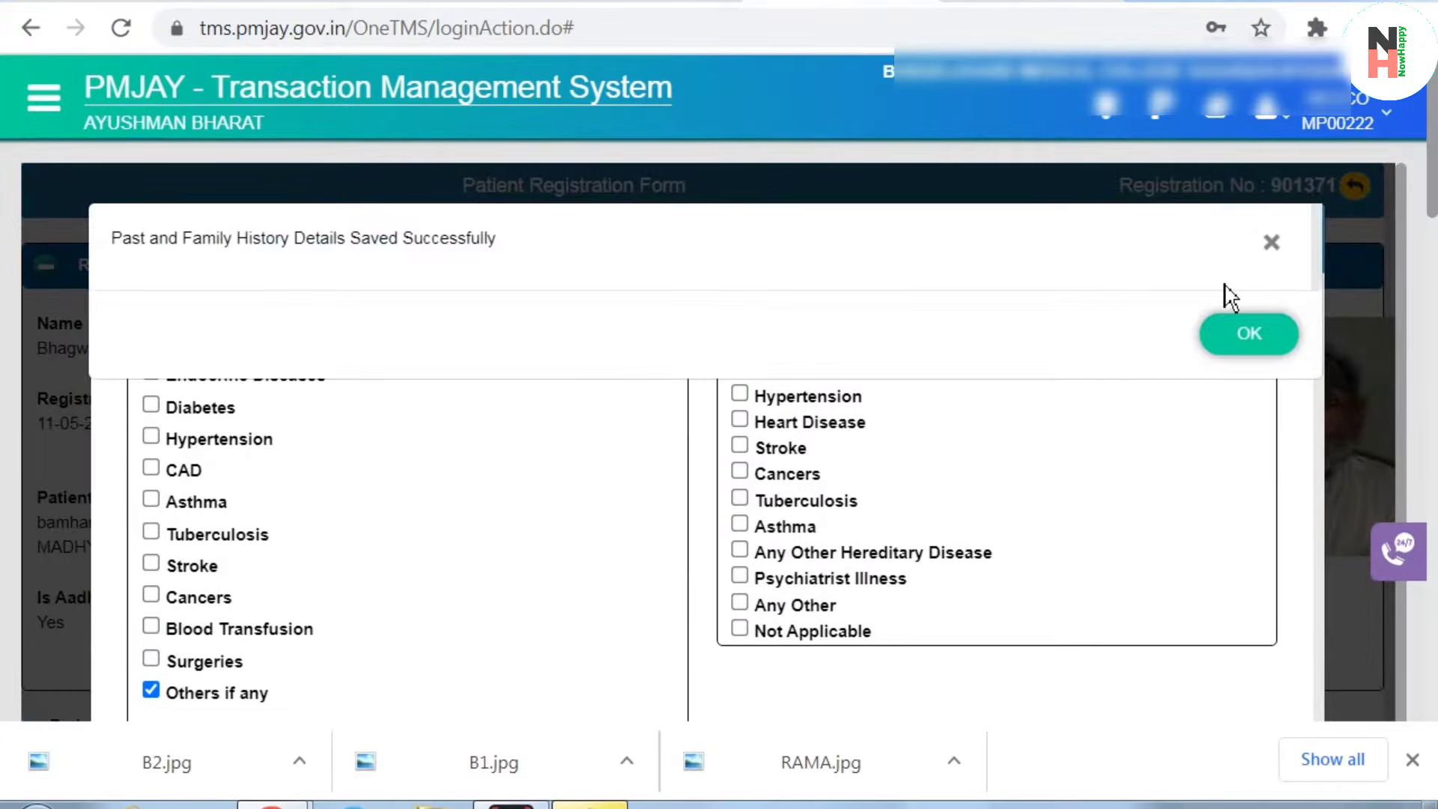
pyautogui.click(1263, 338)
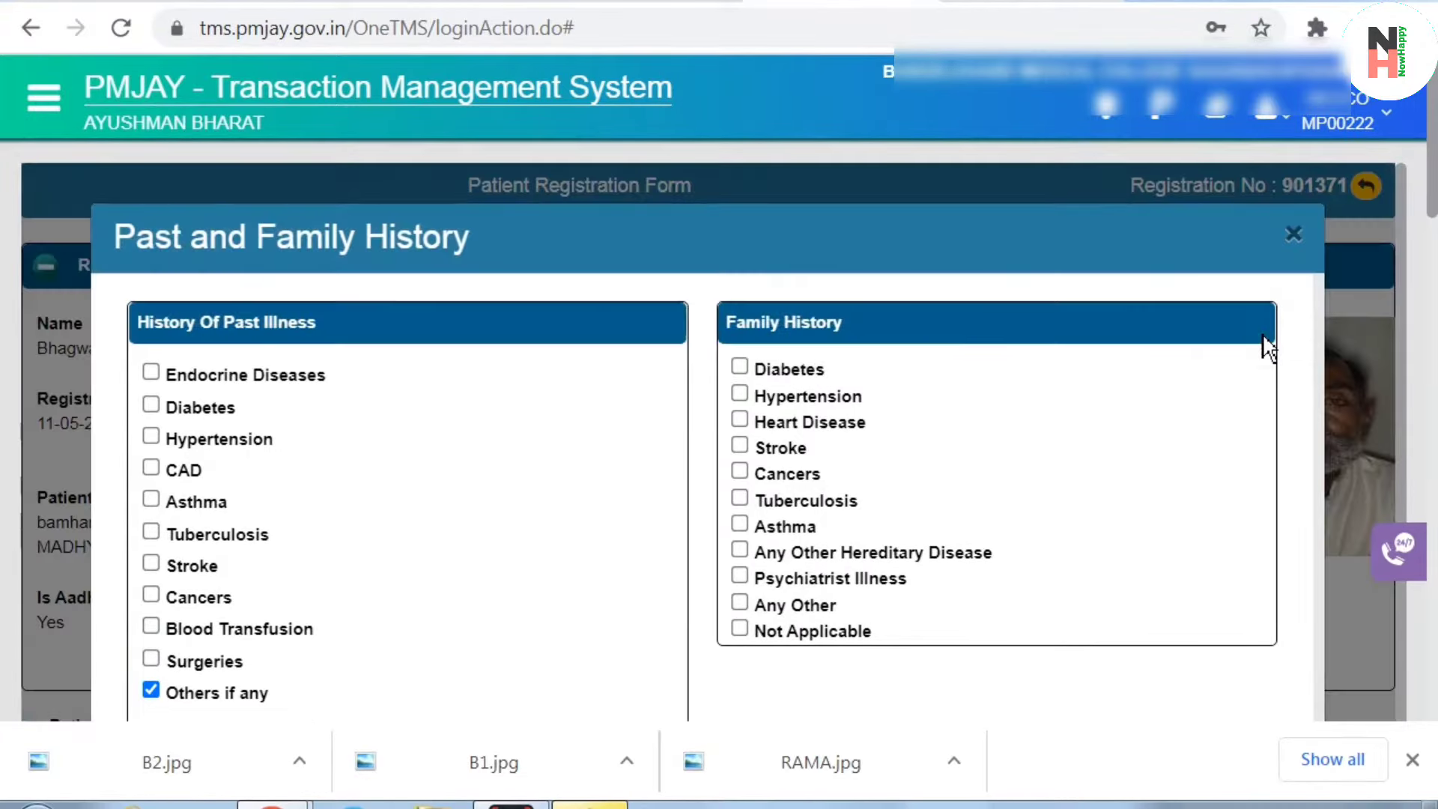
pyautogui.click(1294, 234)
pyautogui.scroll(-15, 708, 427)
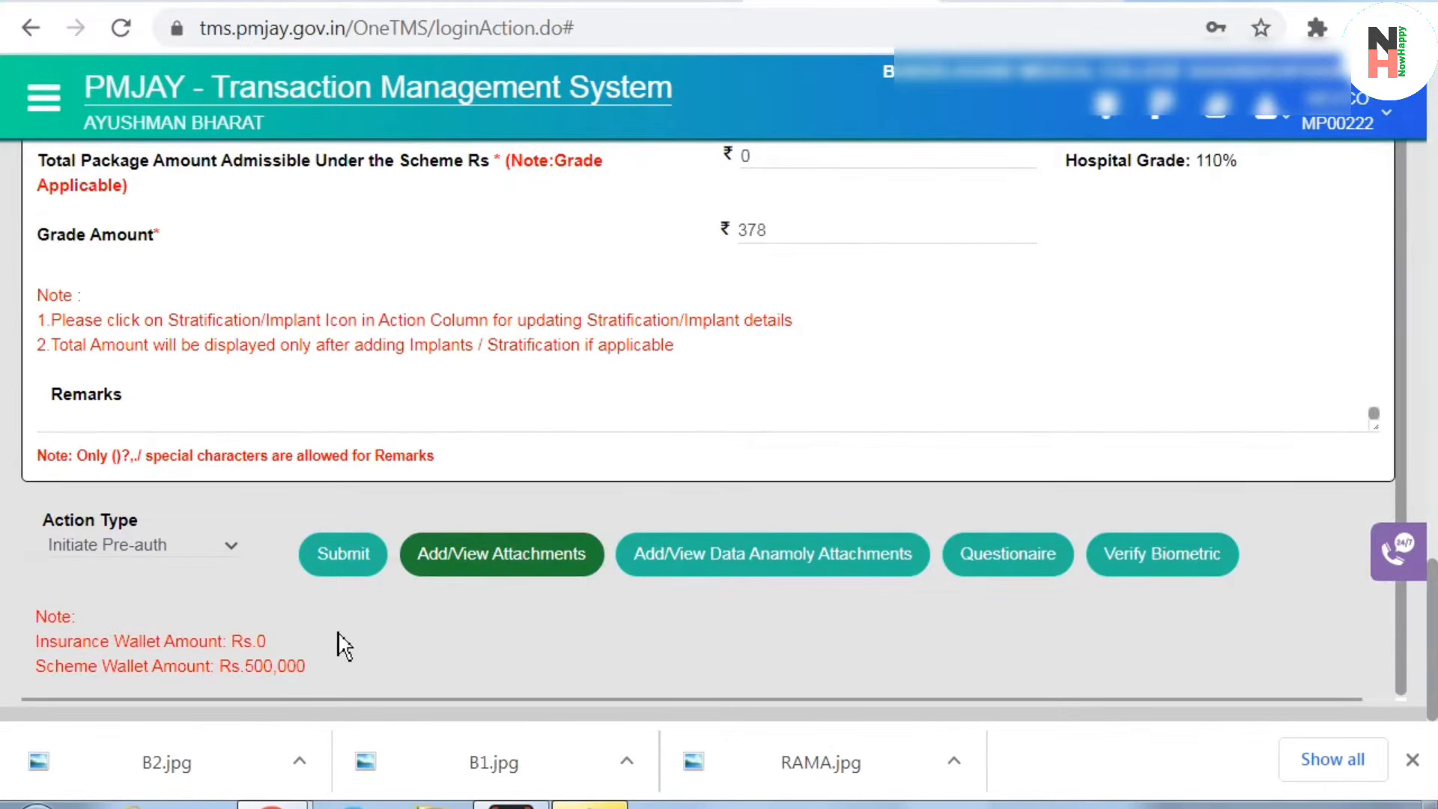
# Step: Resubmit the pre-auth and accept the temperature, pulse and BP warning to reach General Findings
pyautogui.click(328, 534)
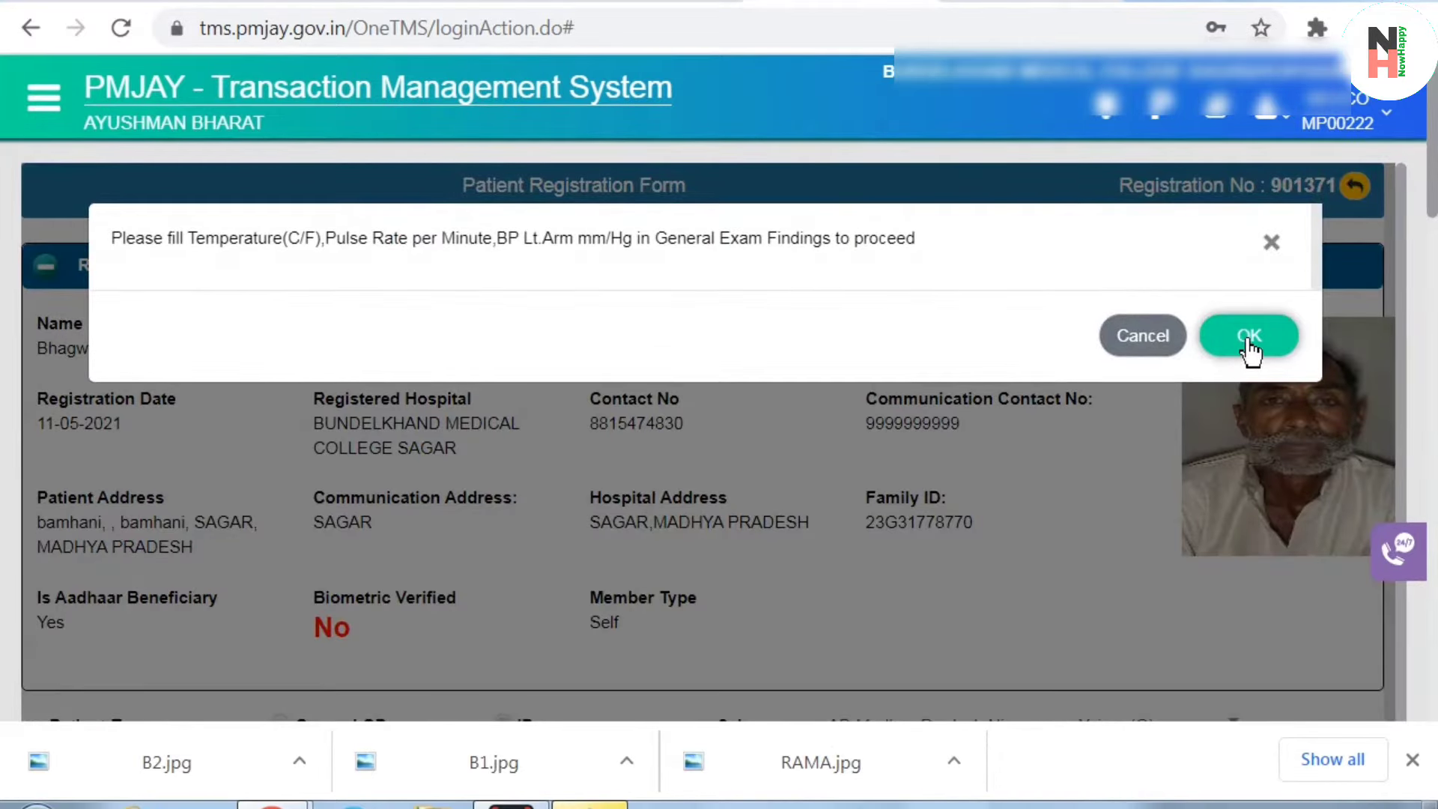
pyautogui.moveTo(928, 249); pyautogui.dragTo(68, 267)
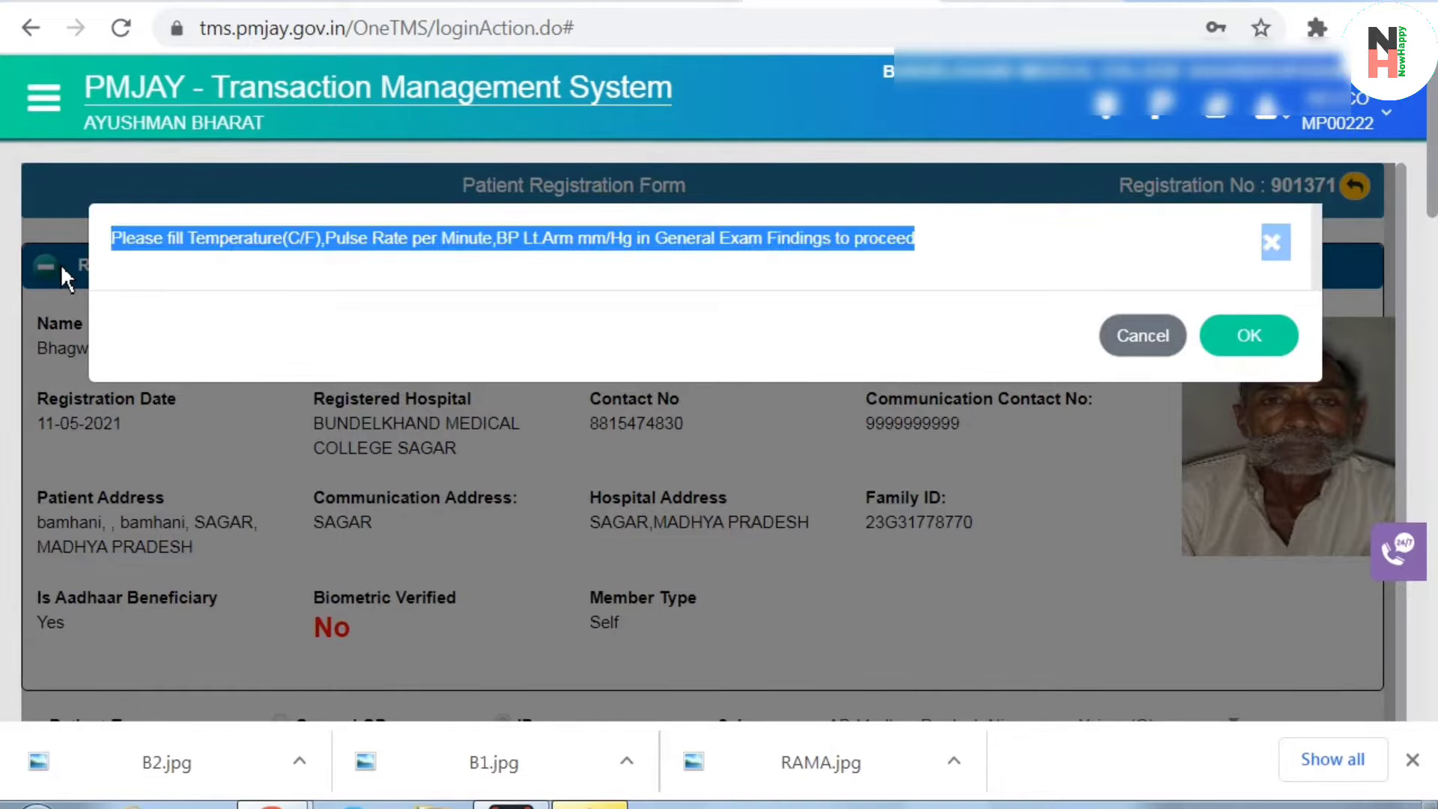
pyautogui.click(950, 330)
pyautogui.moveTo(915, 240); pyautogui.dragTo(844, 240)
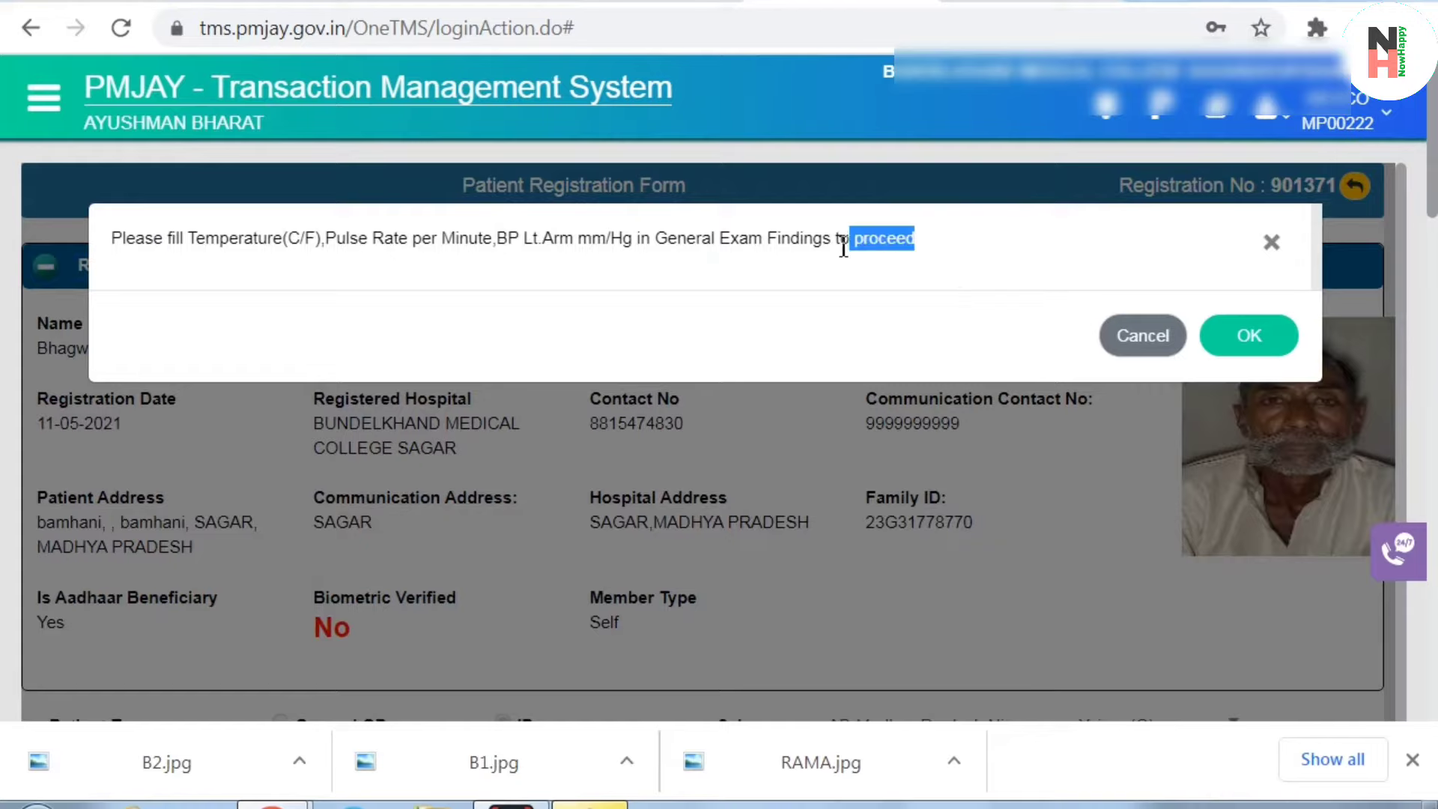
pyautogui.click(1027, 249)
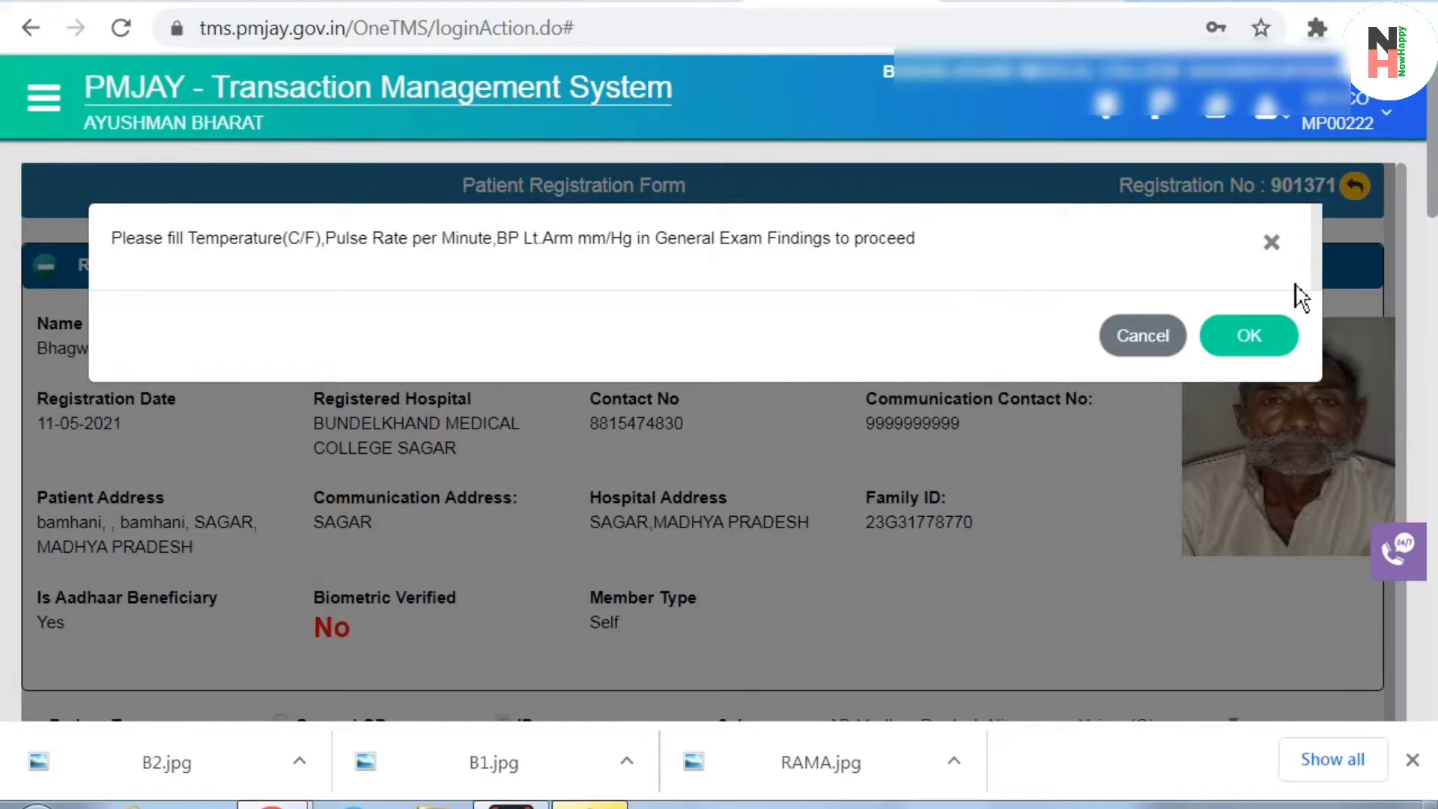
pyautogui.click(1249, 337)
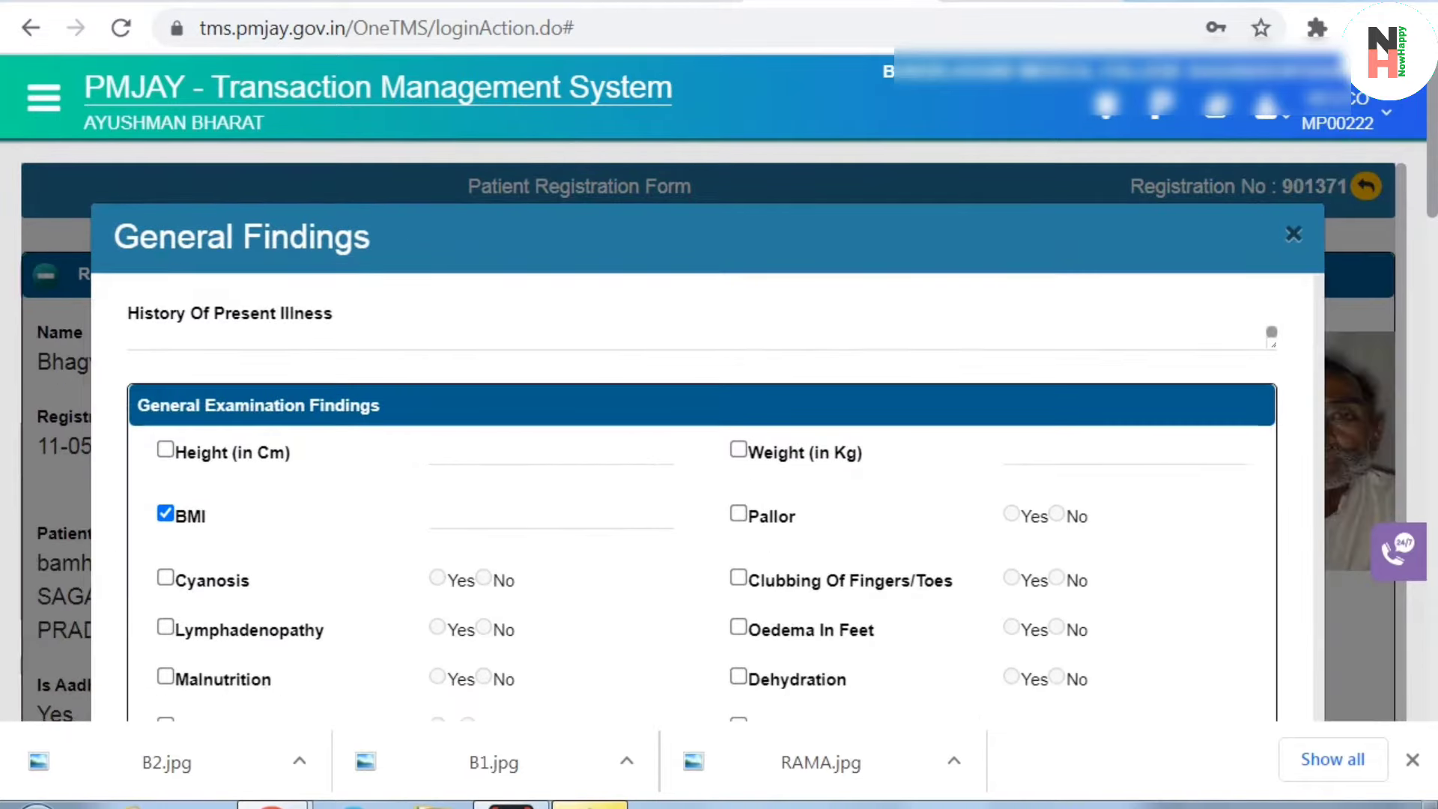
# Step: Enter temperature 97.6 °F, pulse rate 110 and left-arm BP 140/92 in General Findings
pyautogui.scroll(-3, 719, 434)
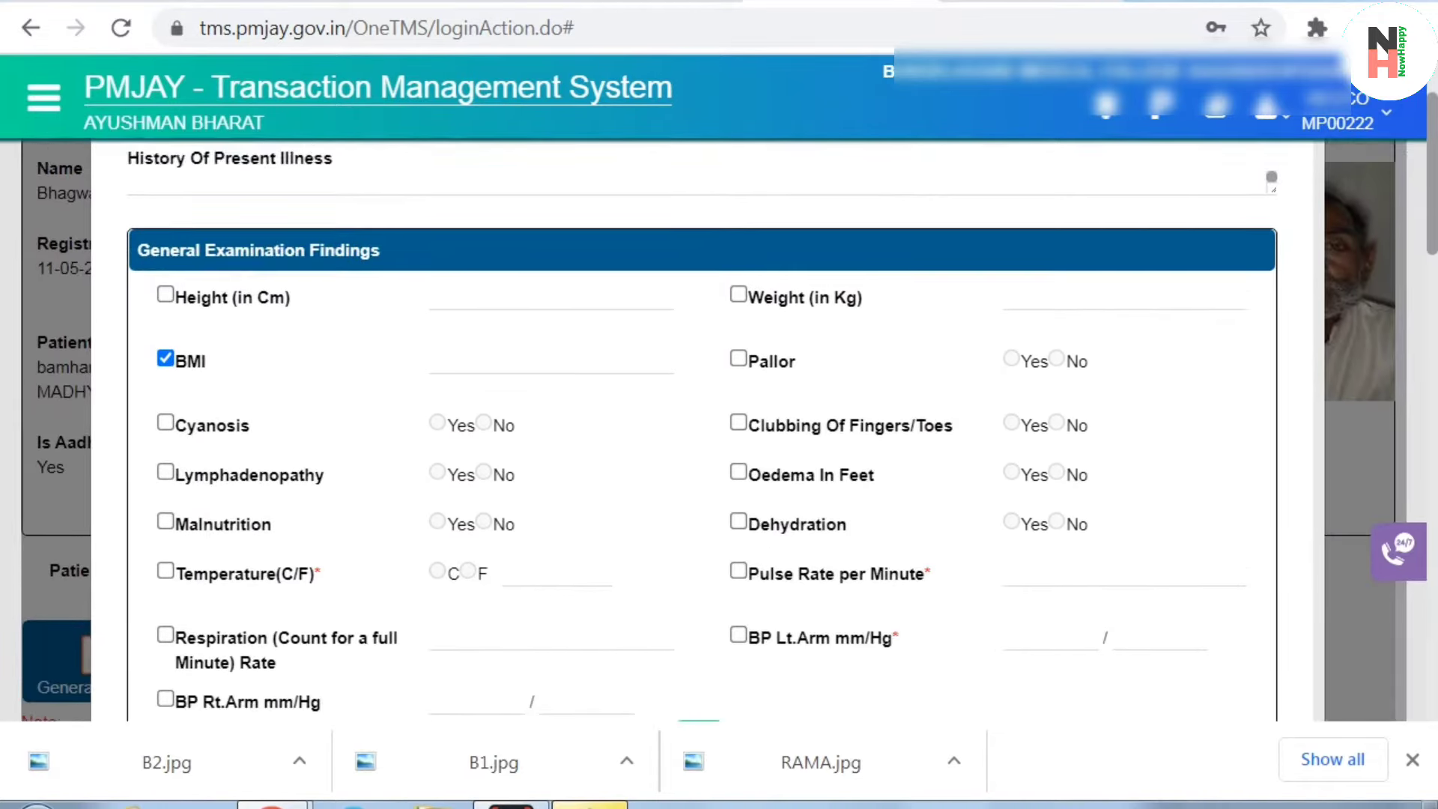
pyautogui.scroll(-3, 719, 435)
pyautogui.scroll(3, 651, 333)
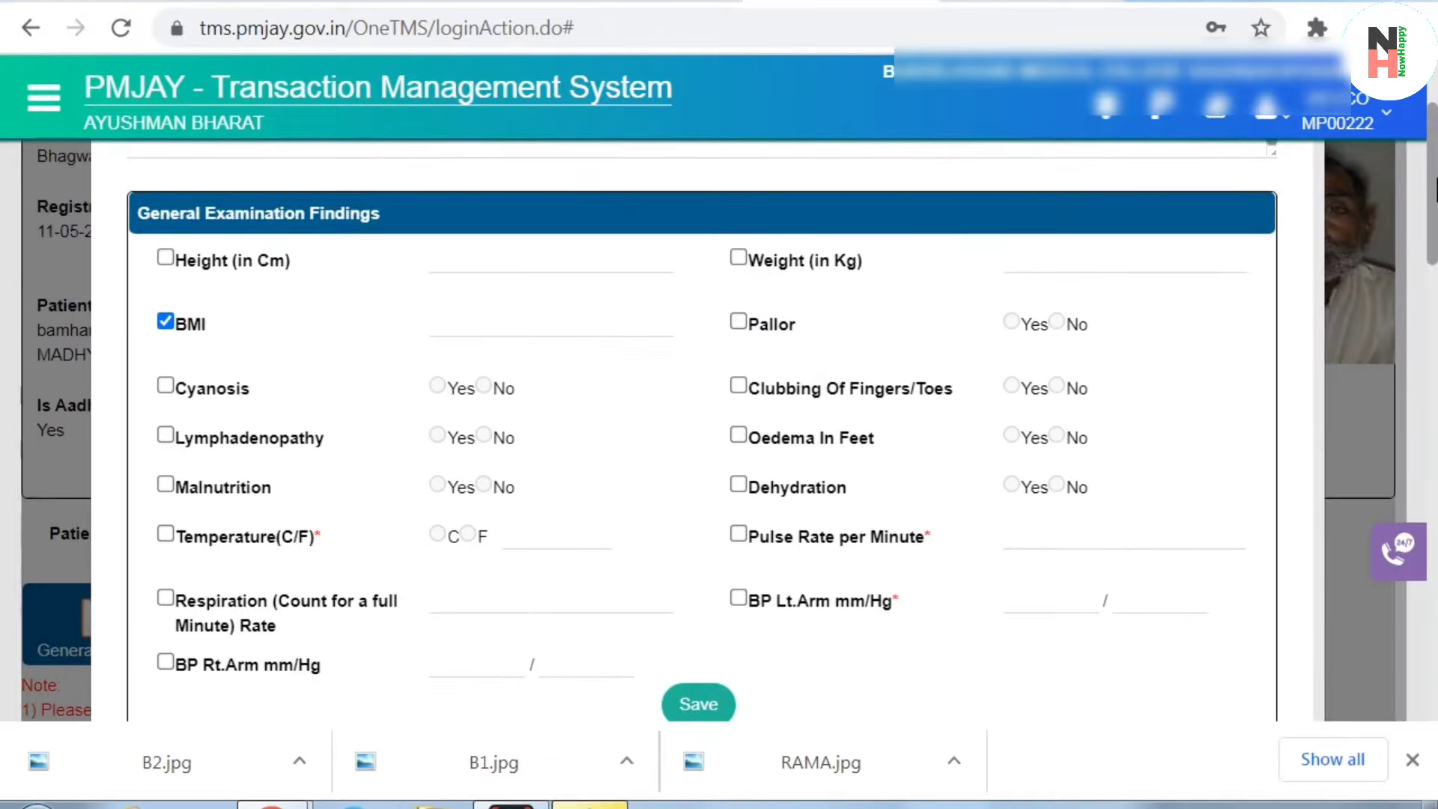
pyautogui.scroll(-1, 652, 333)
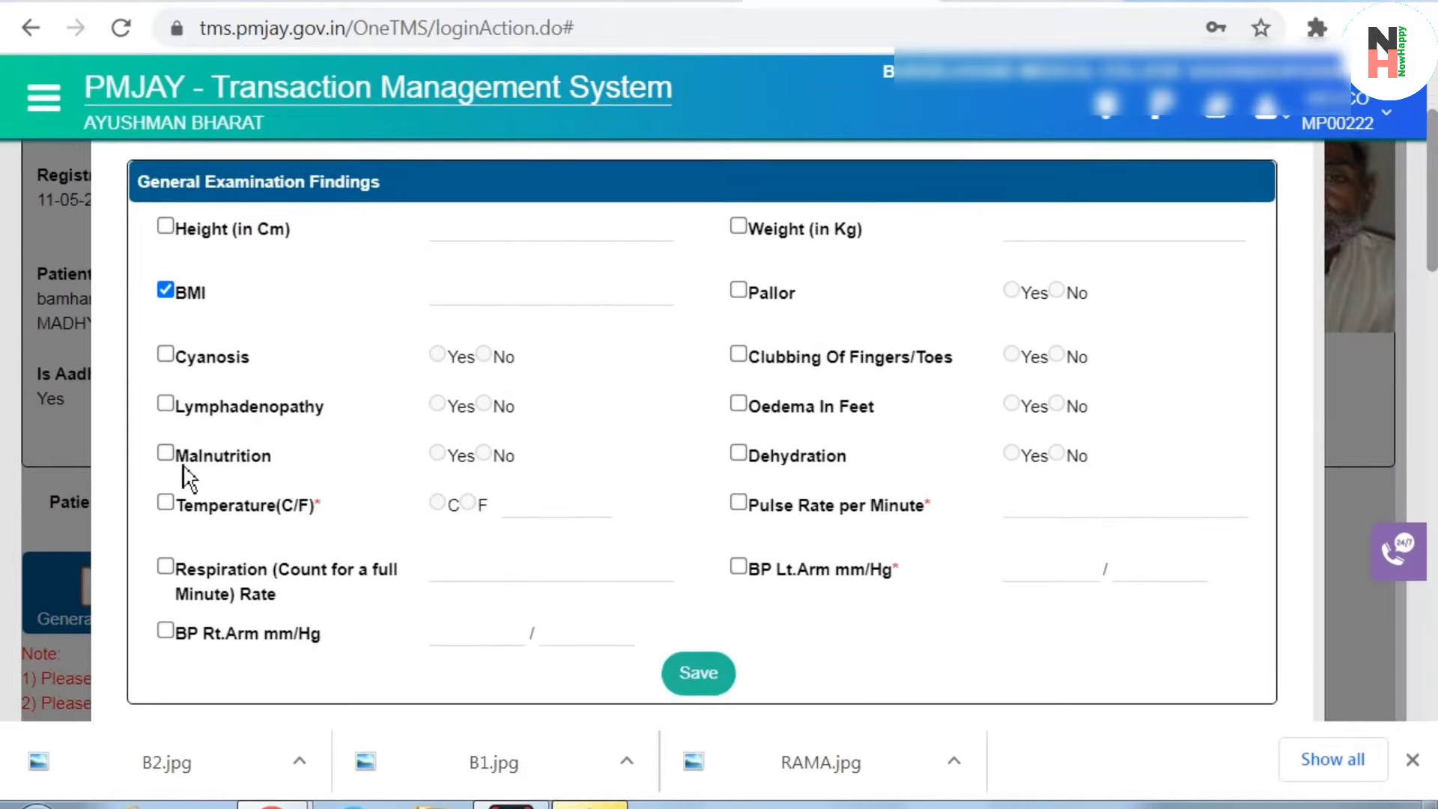
pyautogui.click(165, 503)
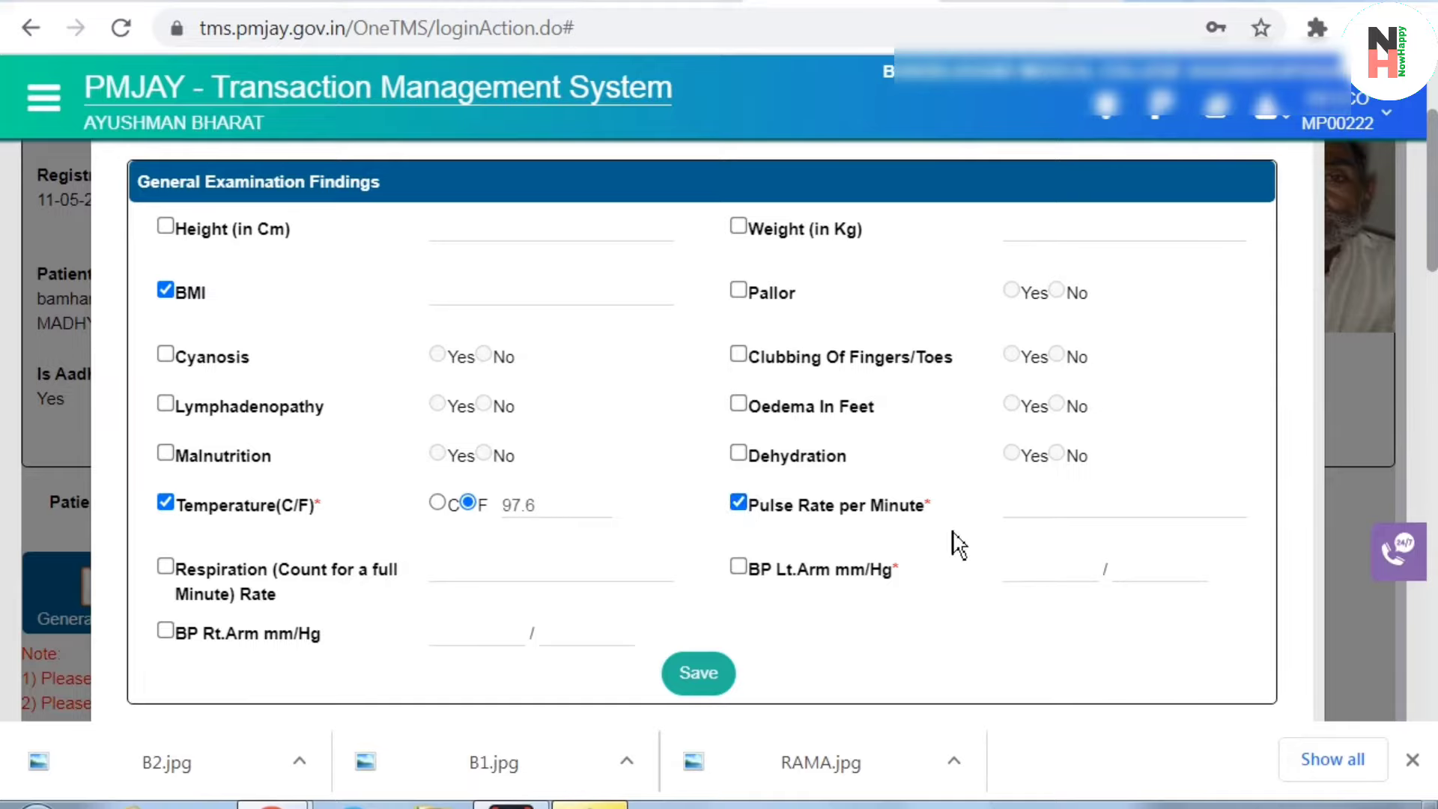
pyautogui.click(1036, 505)
pyautogui.click(739, 568)
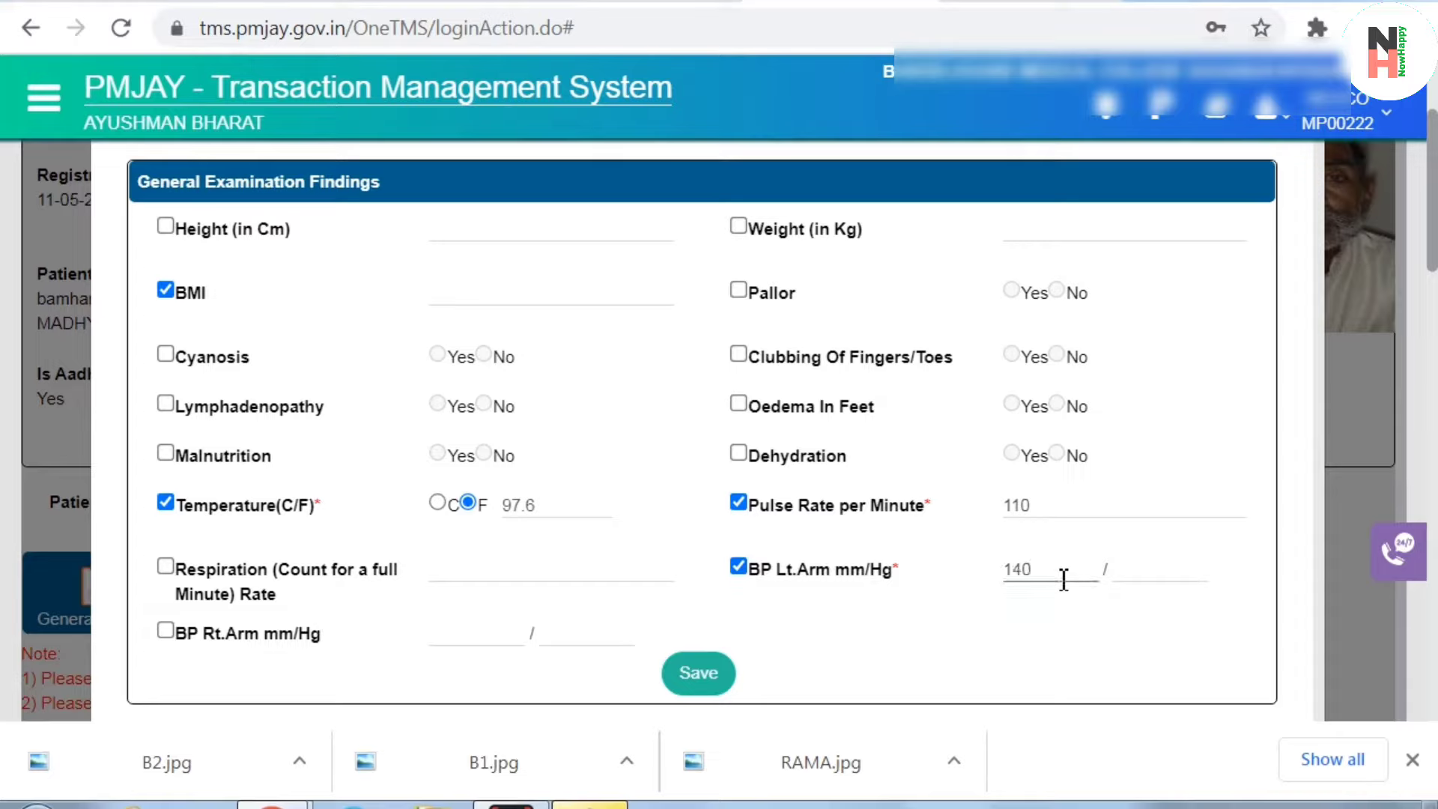
pyautogui.press('Tab')
# Step: Save the examination findings and close the General Findings window
pyautogui.click(713, 682)
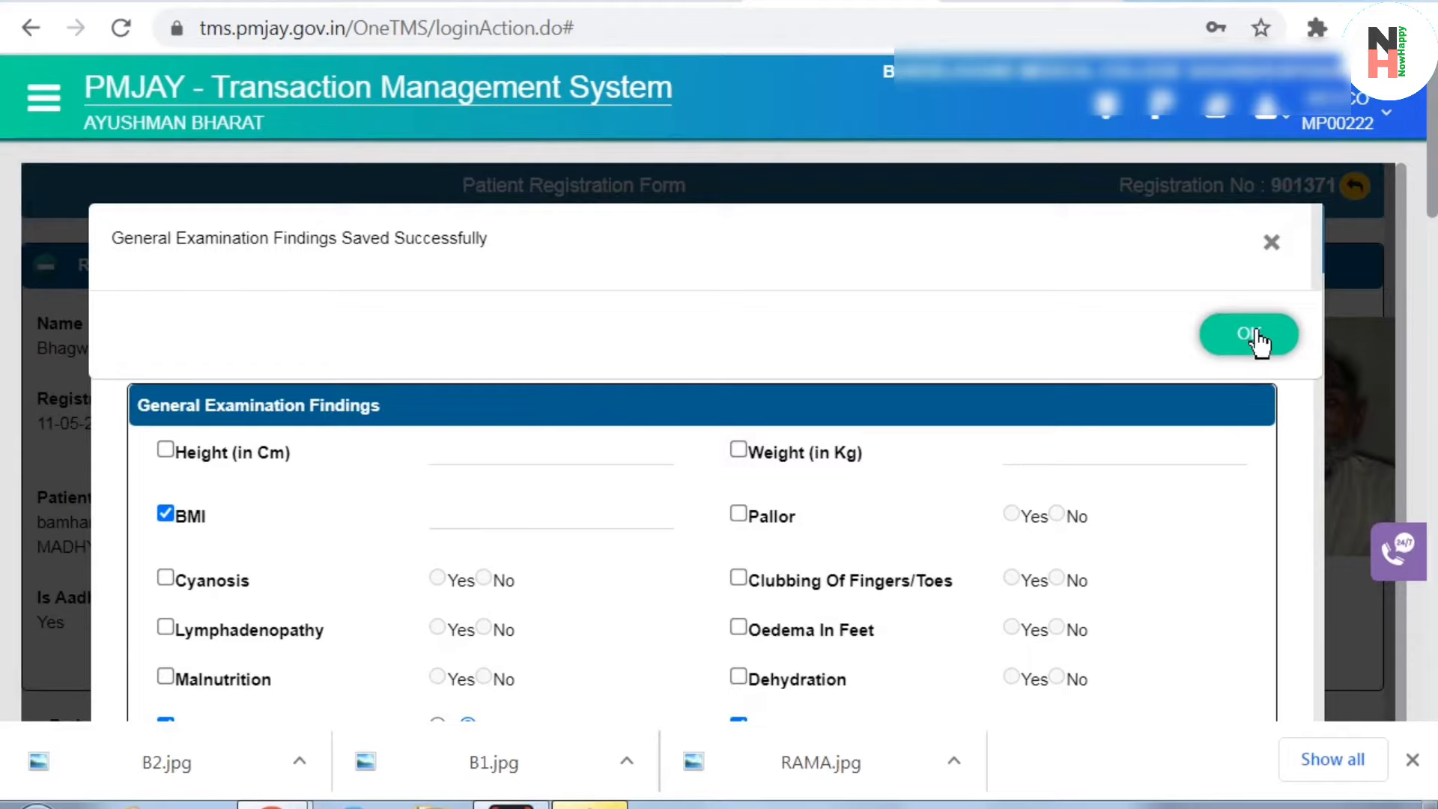
pyautogui.click(1256, 338)
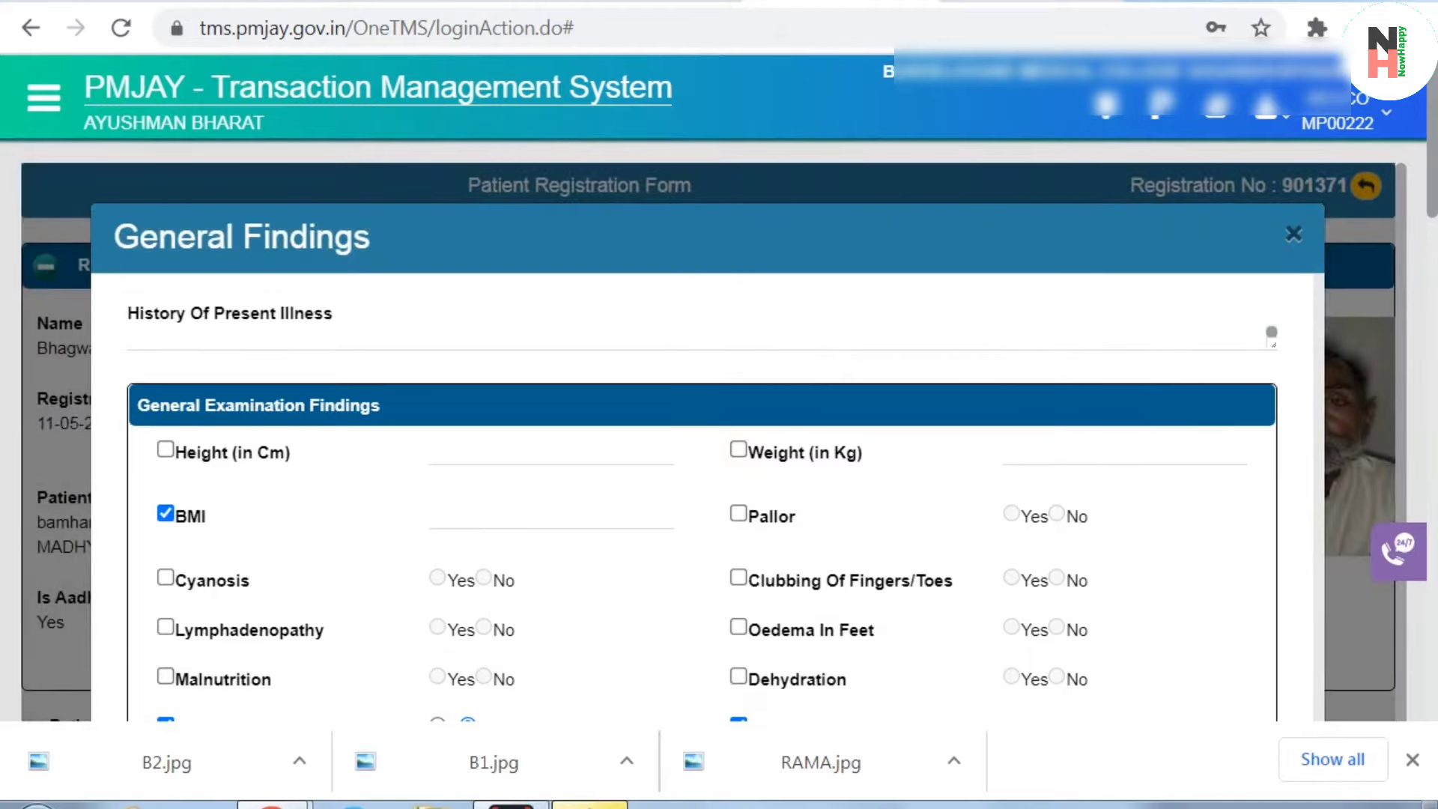
pyautogui.scroll(-6, 1171, 369)
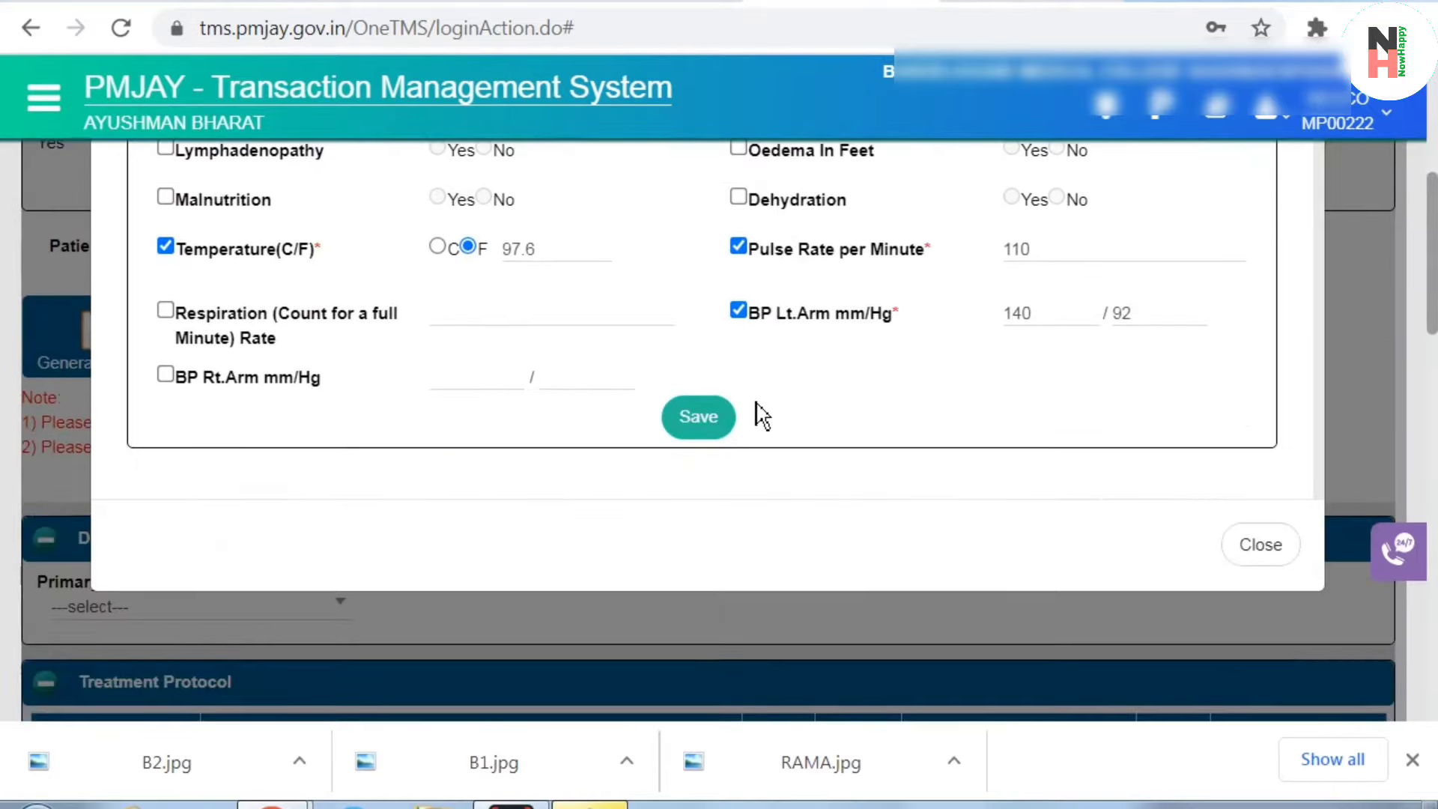
pyautogui.click(713, 423)
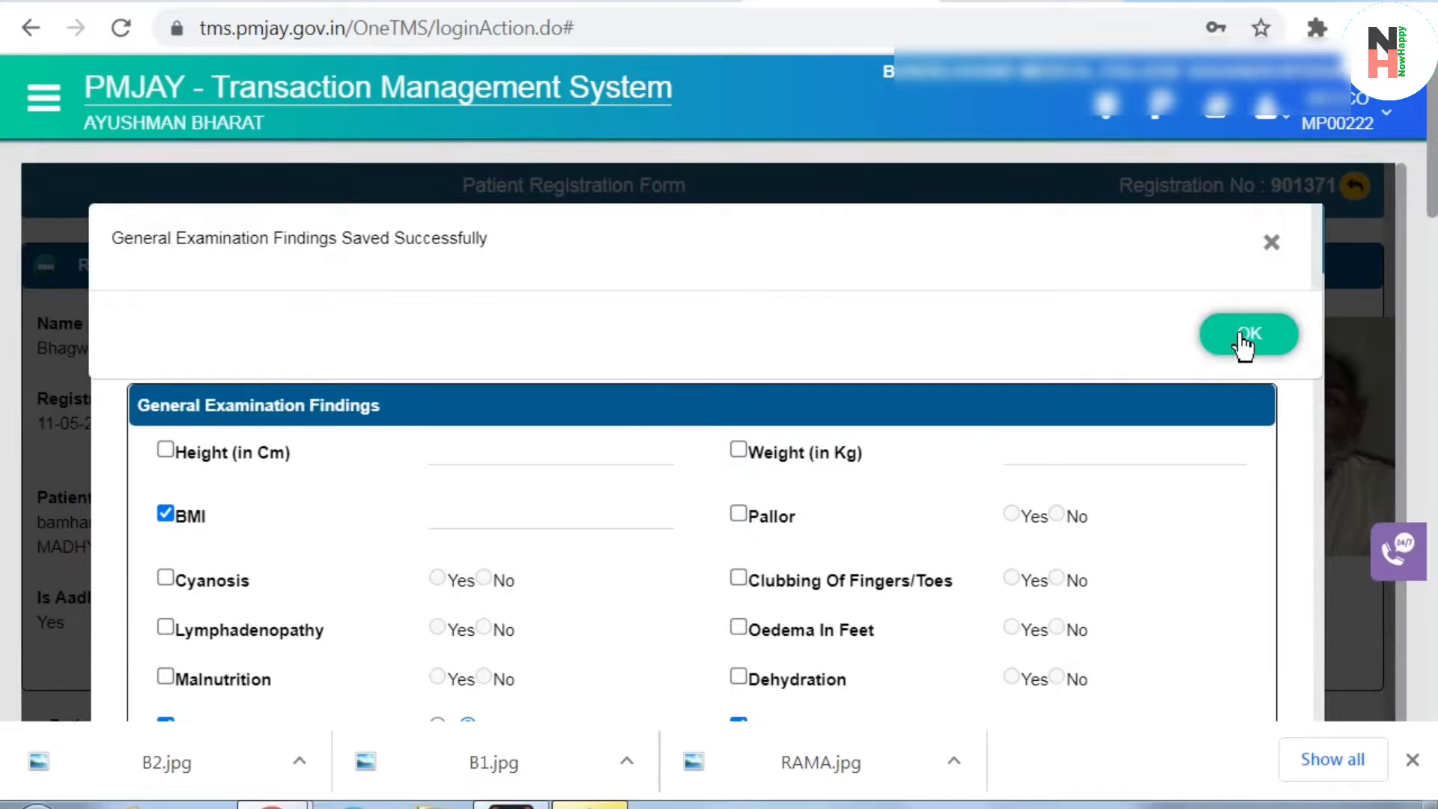
pyautogui.click(1243, 343)
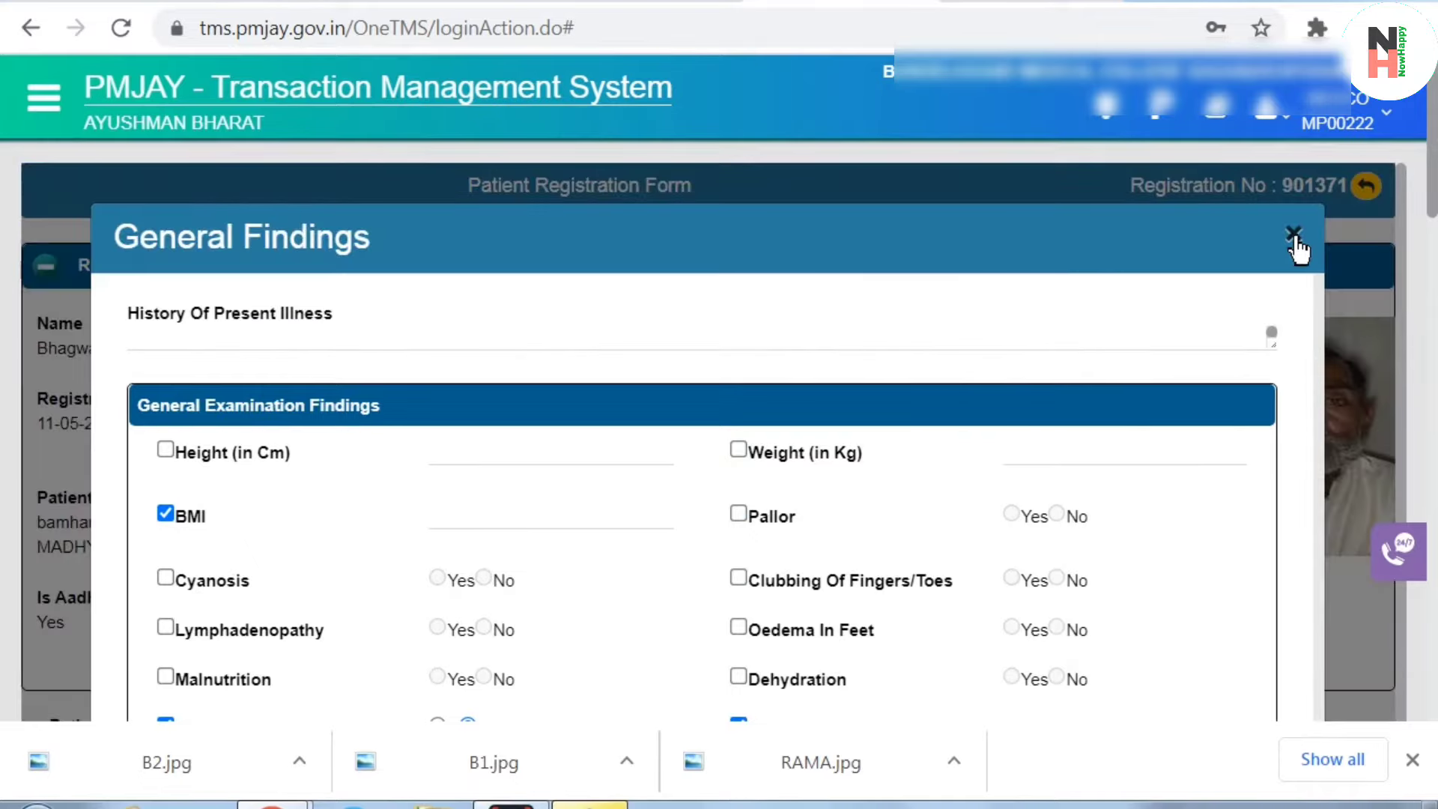
pyautogui.click(1294, 235)
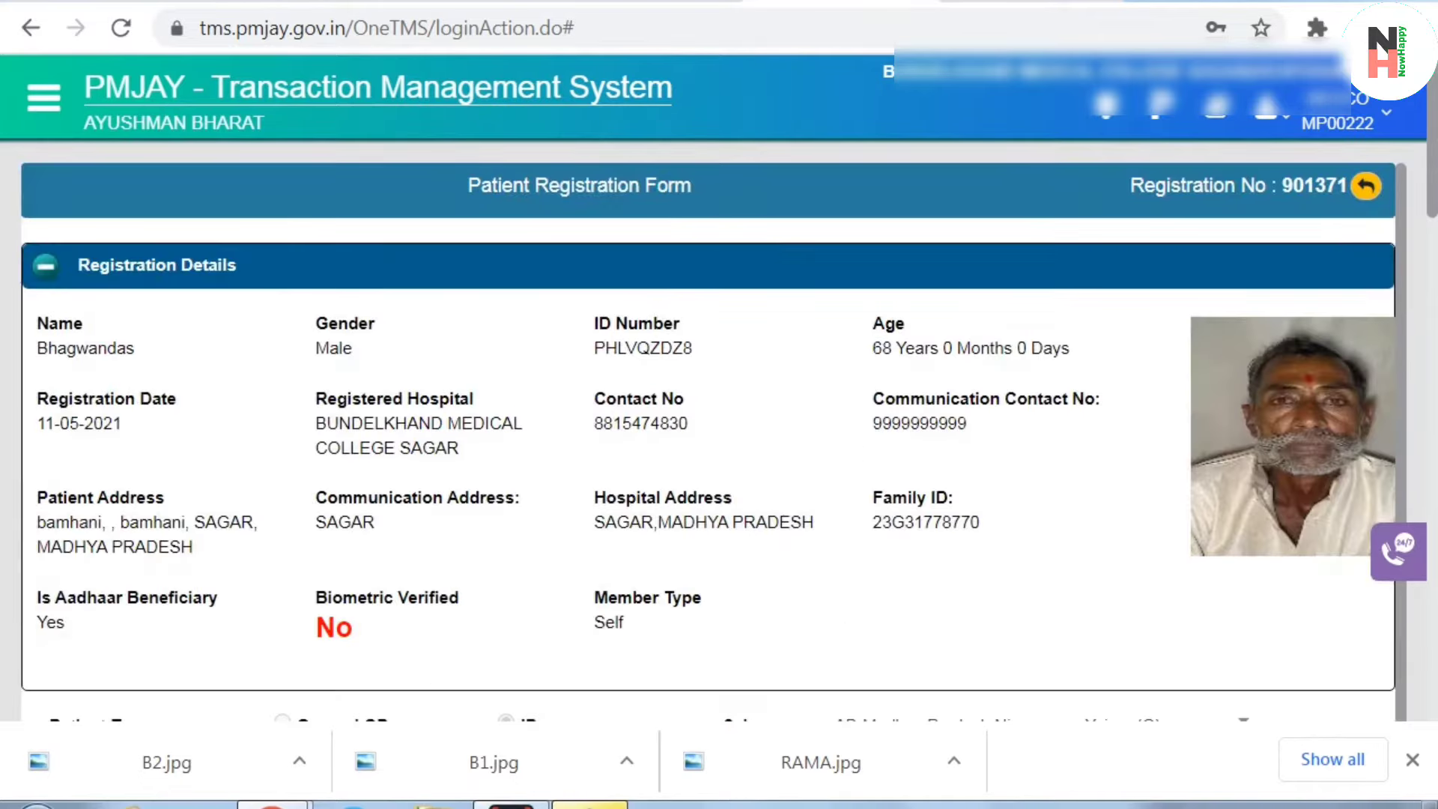
# Step: Resubmit the preauthorization and dismiss the 'Please select Primary Diagnosis' alert
pyautogui.scroll(-20, 719, 434)
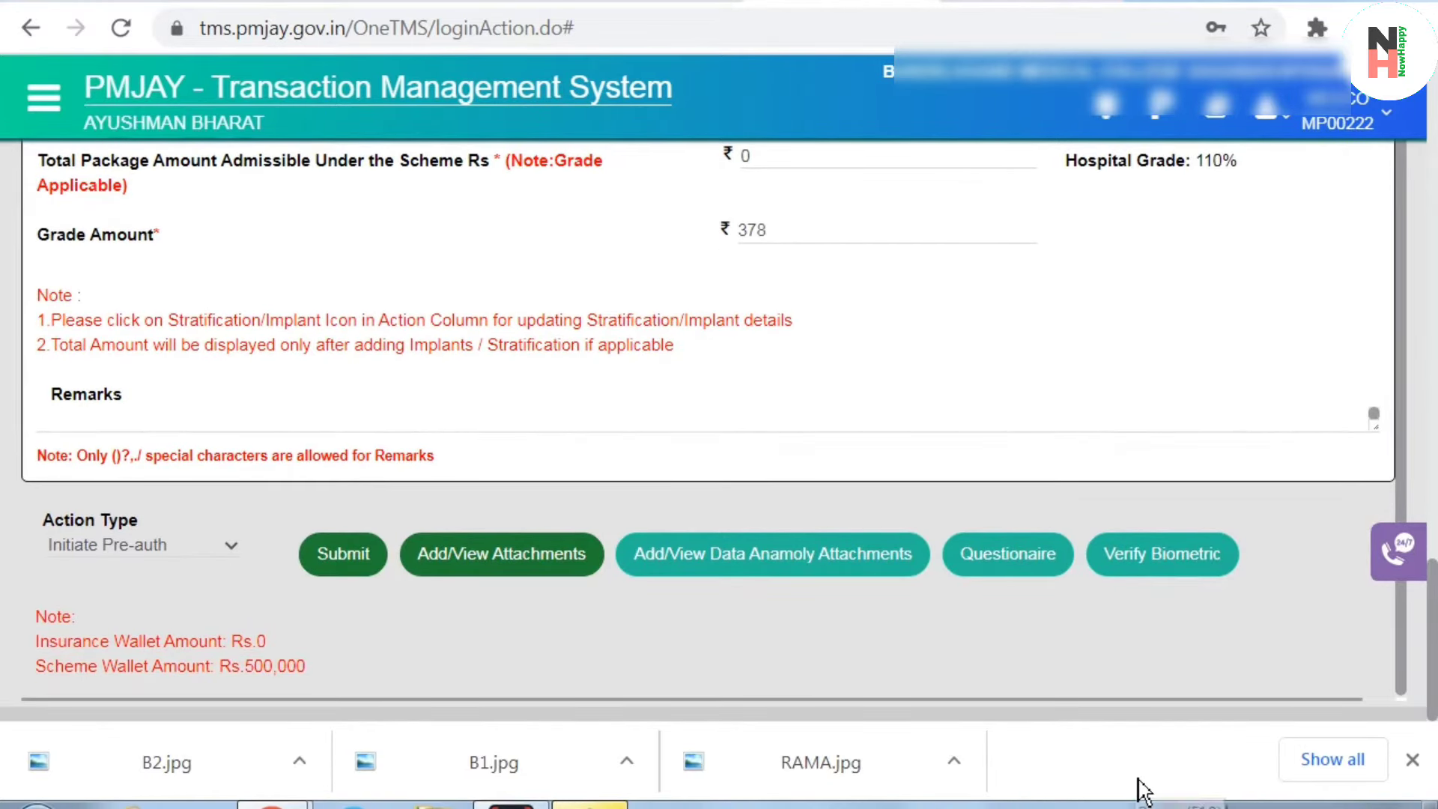
pyautogui.click(344, 554)
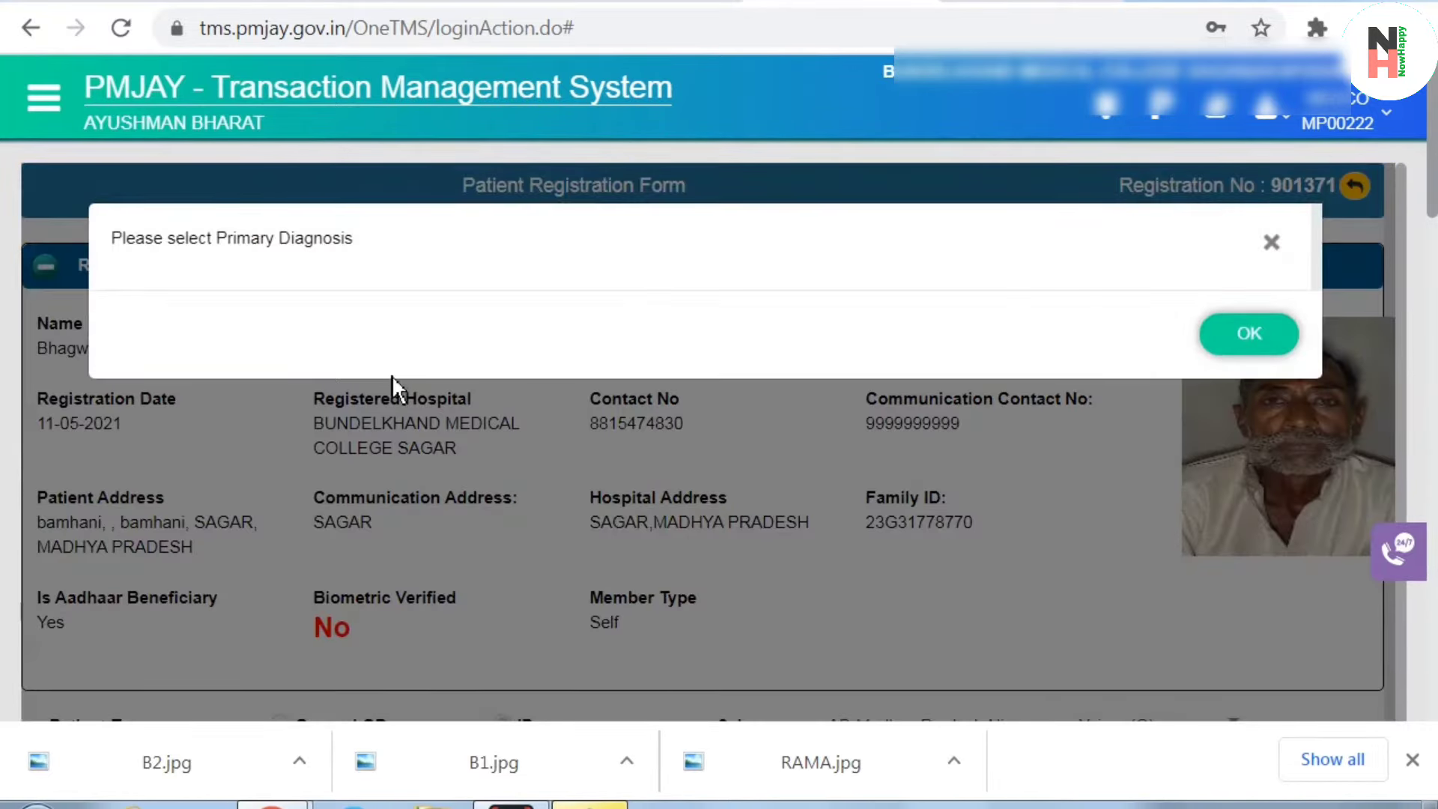
pyautogui.moveTo(358, 238); pyautogui.dragTo(116, 253)
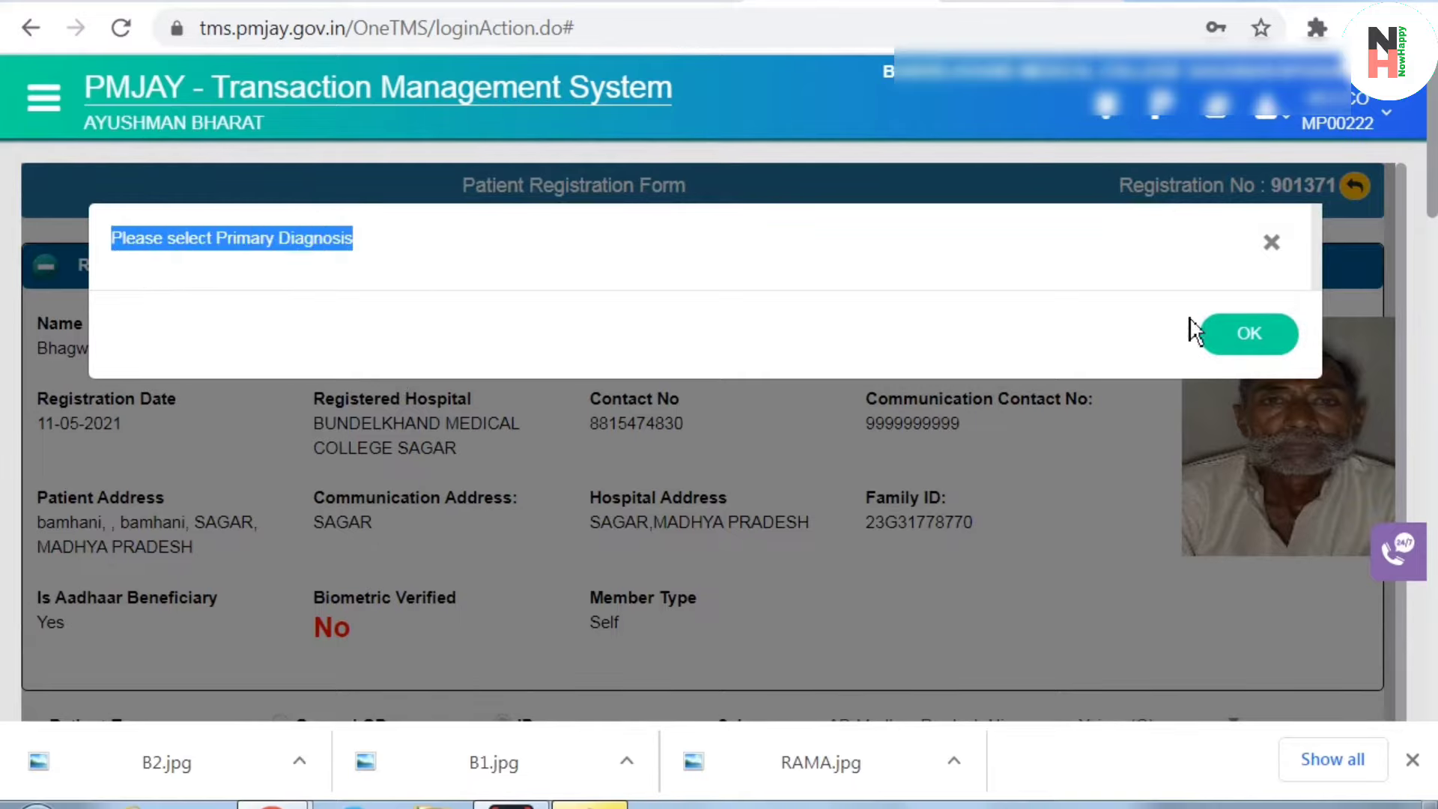
pyautogui.click(1250, 335)
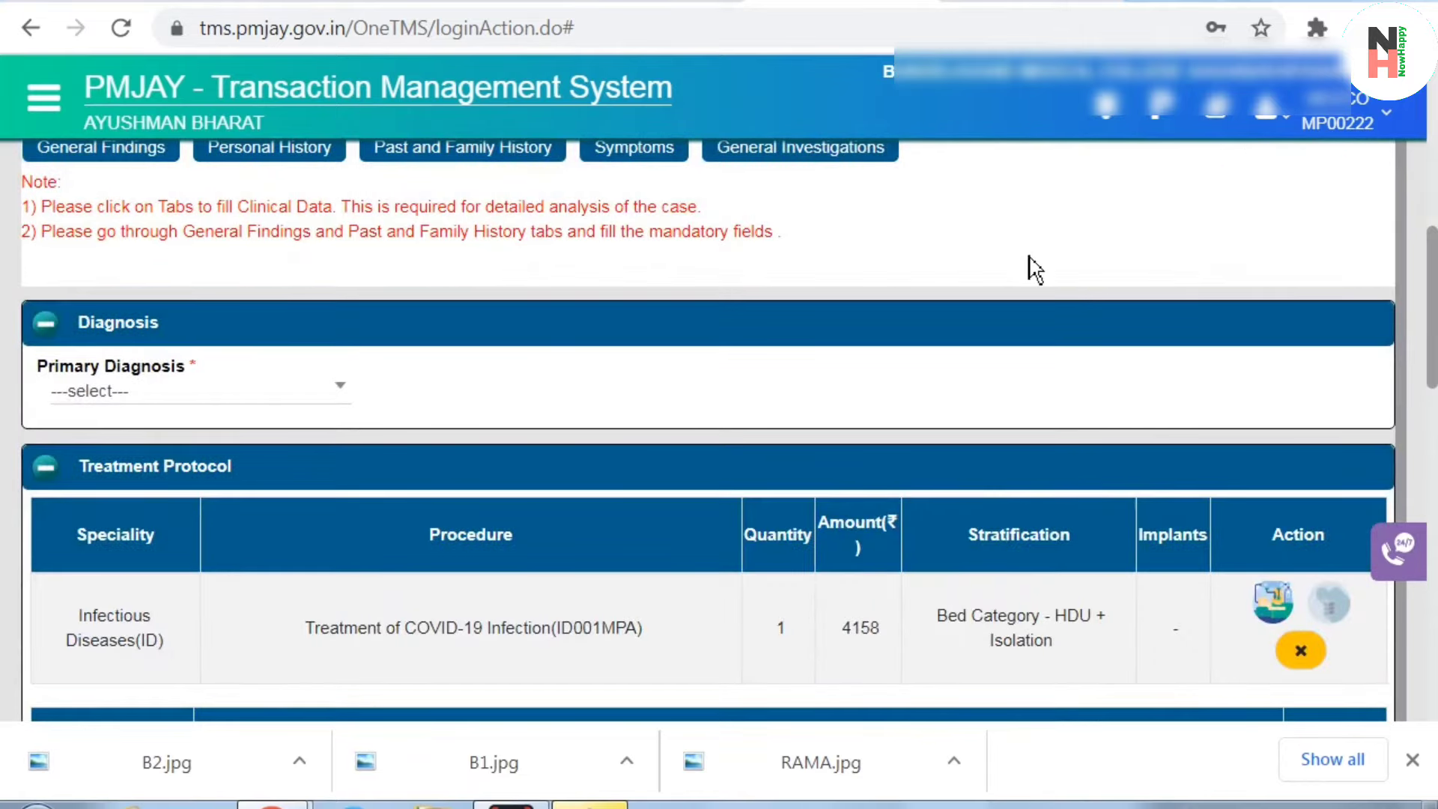
# Step: Choose Other as Primary Diagnosis and enter COVID POSITIVE as the diagnosis description
pyautogui.click(118, 408)
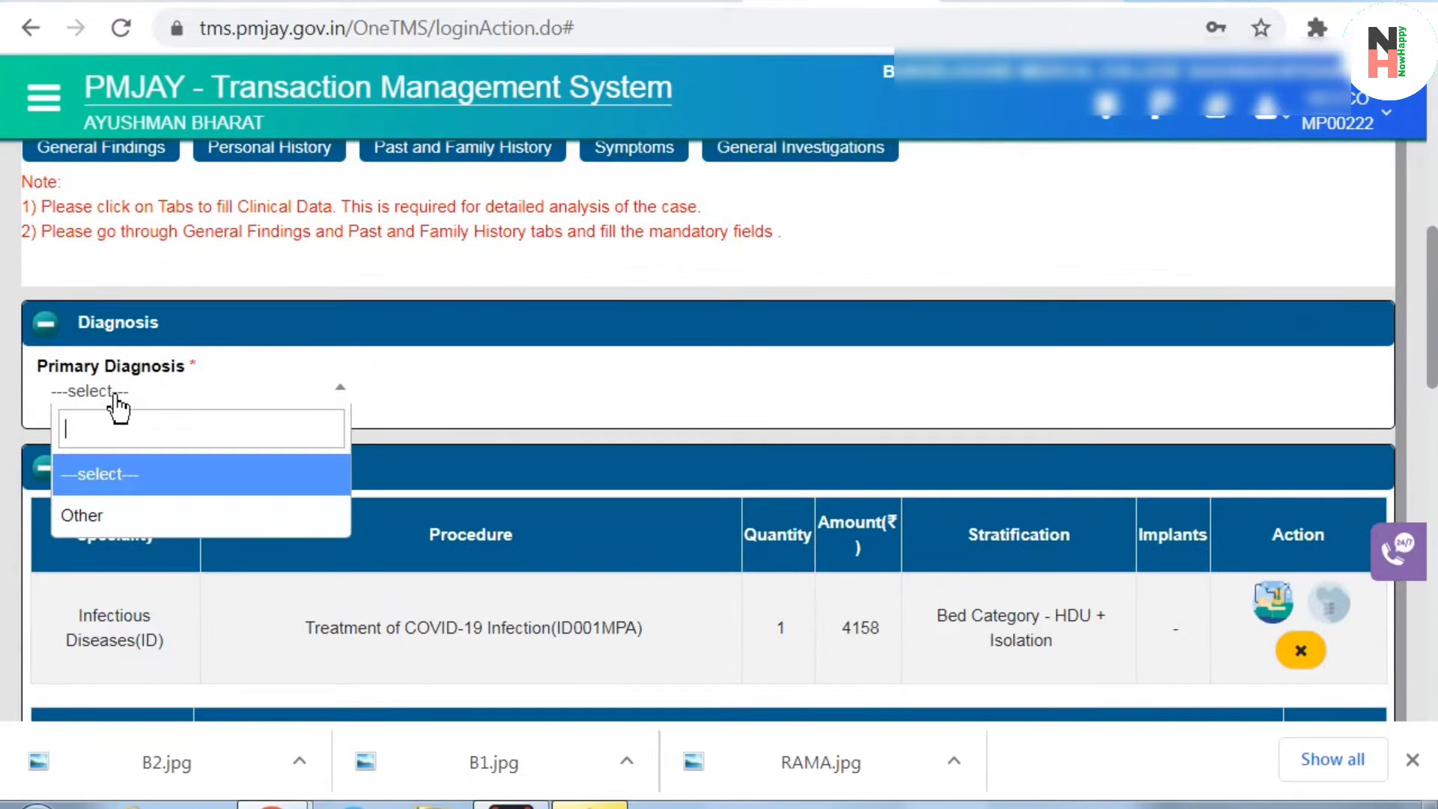
pyautogui.click(76, 518)
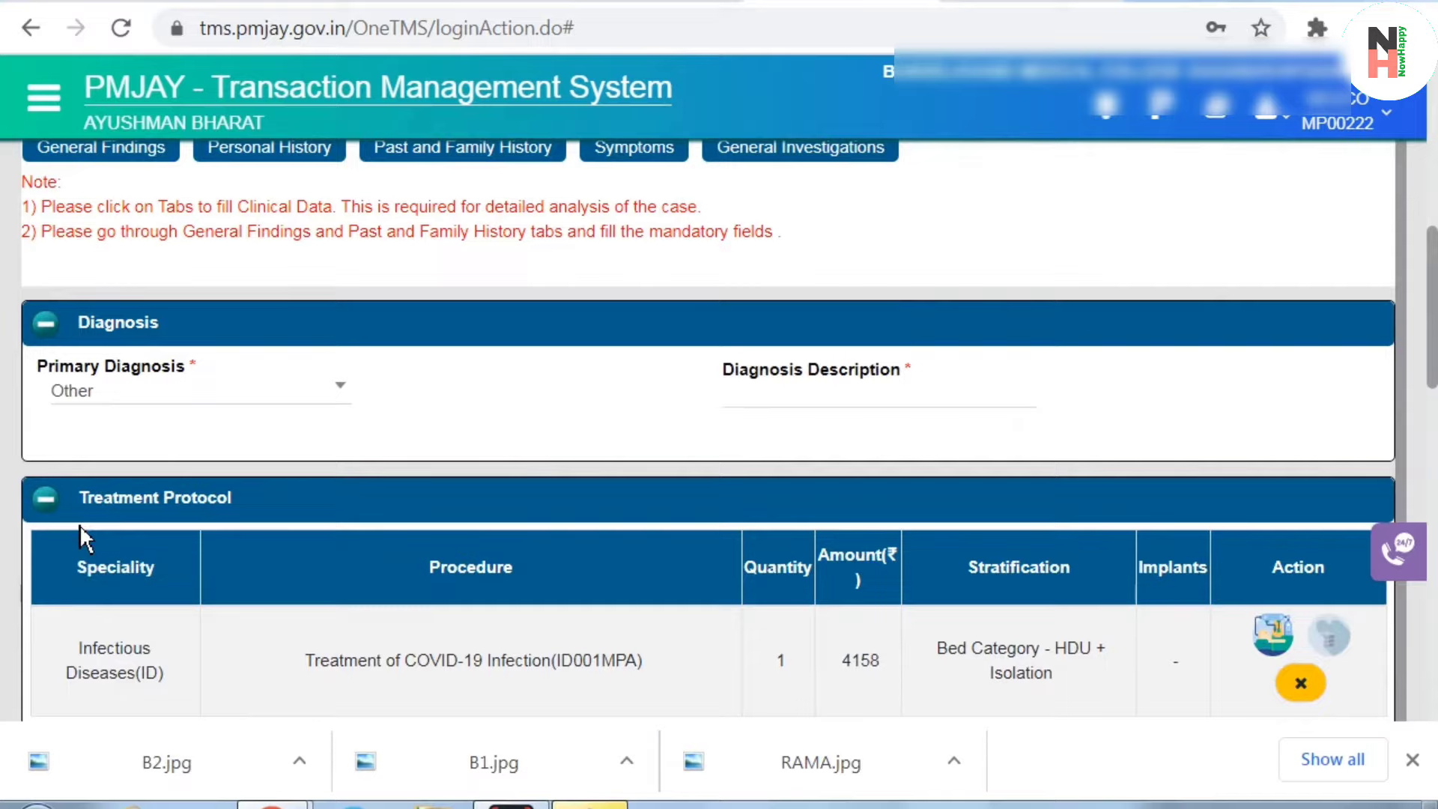
pyautogui.click(757, 399)
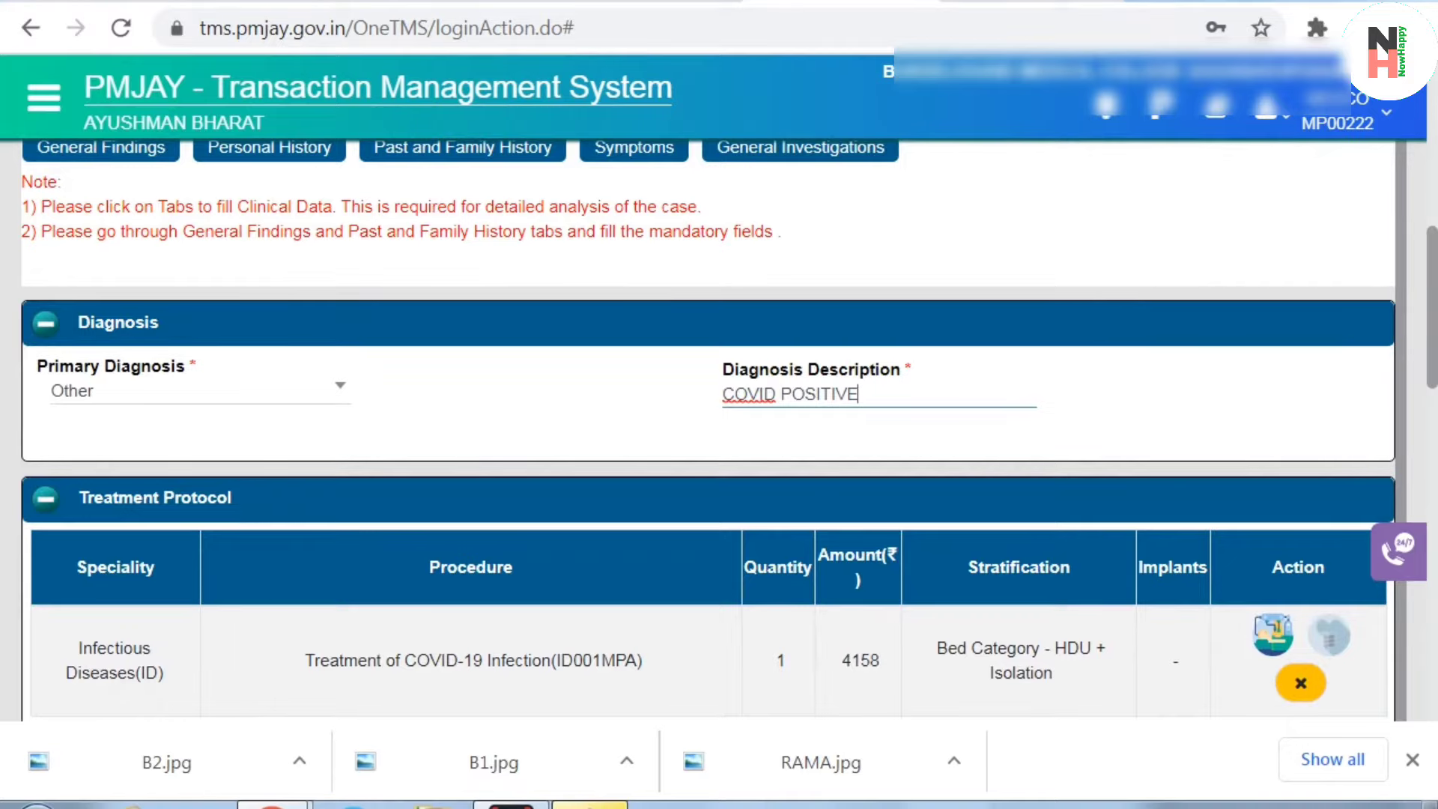
pyautogui.scroll(-15, 707, 427)
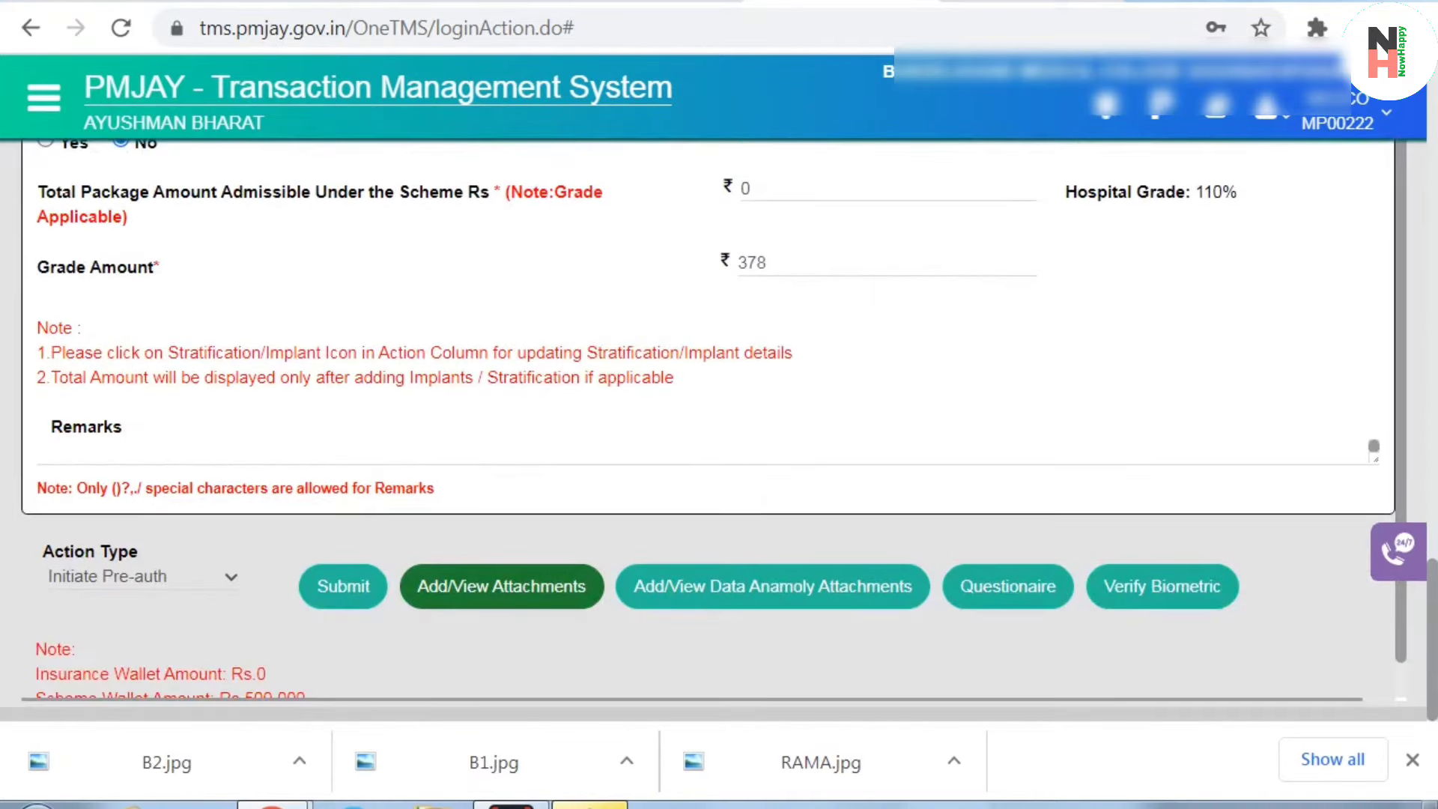
# Step: Submit the preauthorization and confirm 'Do you want to Initiate Preauth ?' with OK
pyautogui.click(330, 587)
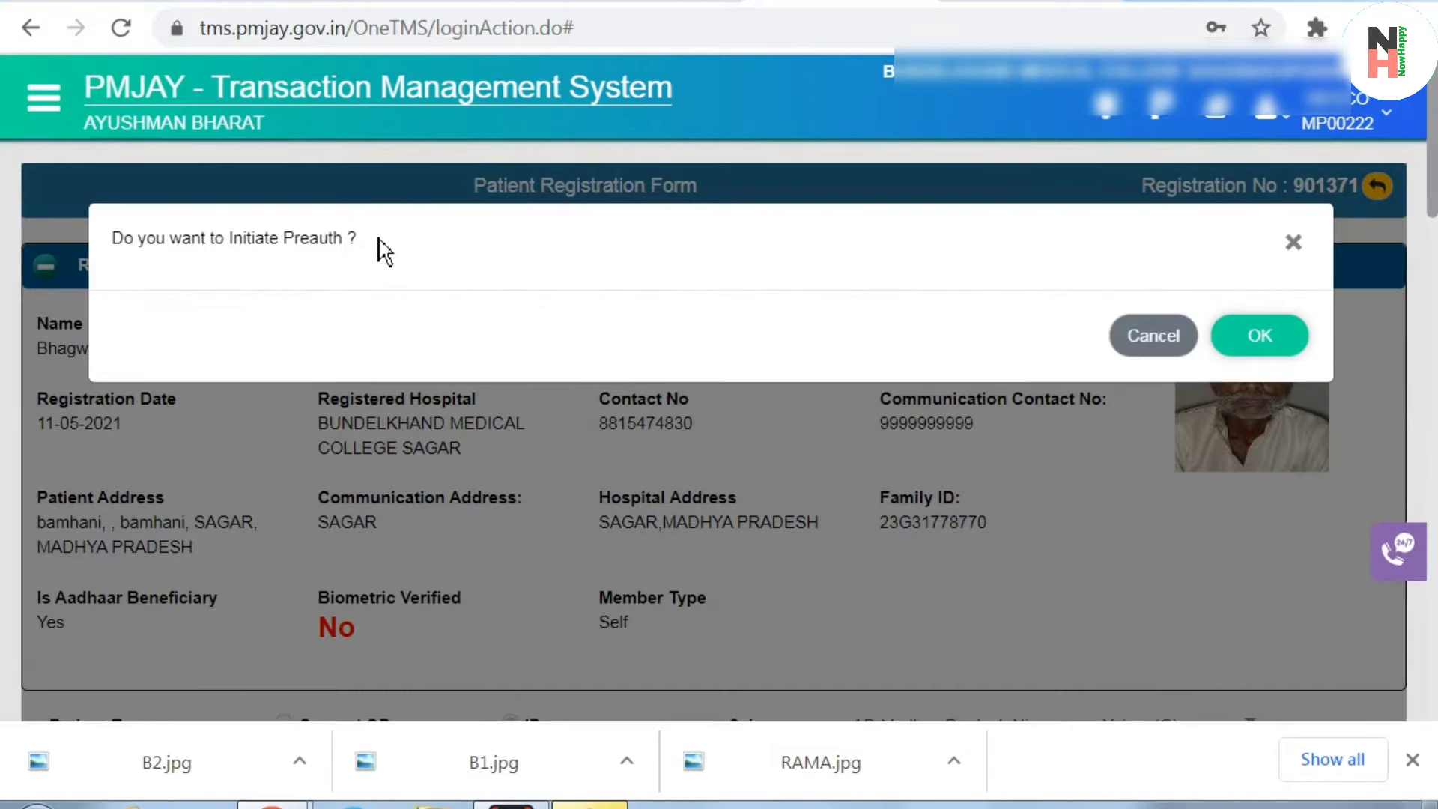
pyautogui.moveTo(375, 246); pyautogui.dragTo(110, 274)
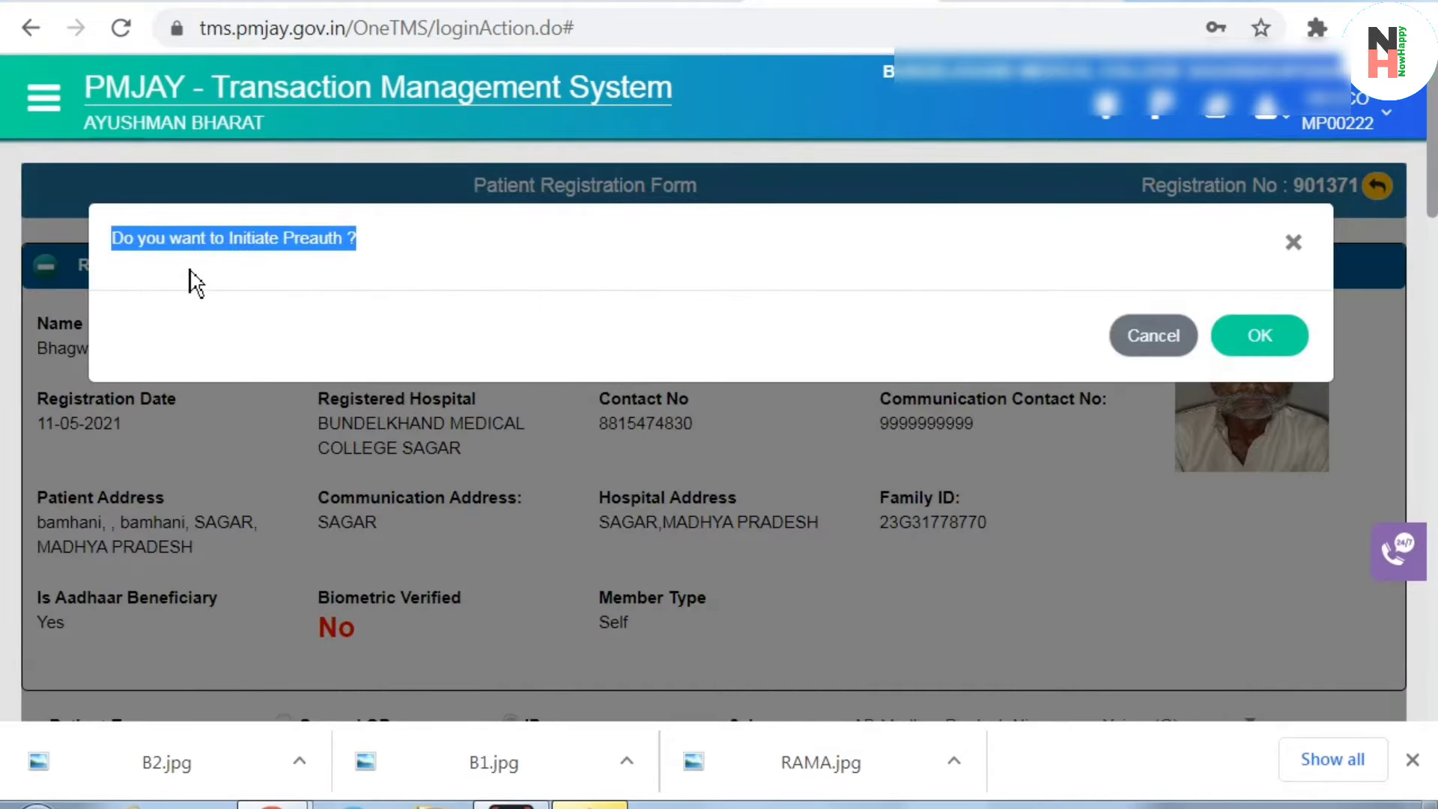
pyautogui.click(829, 328)
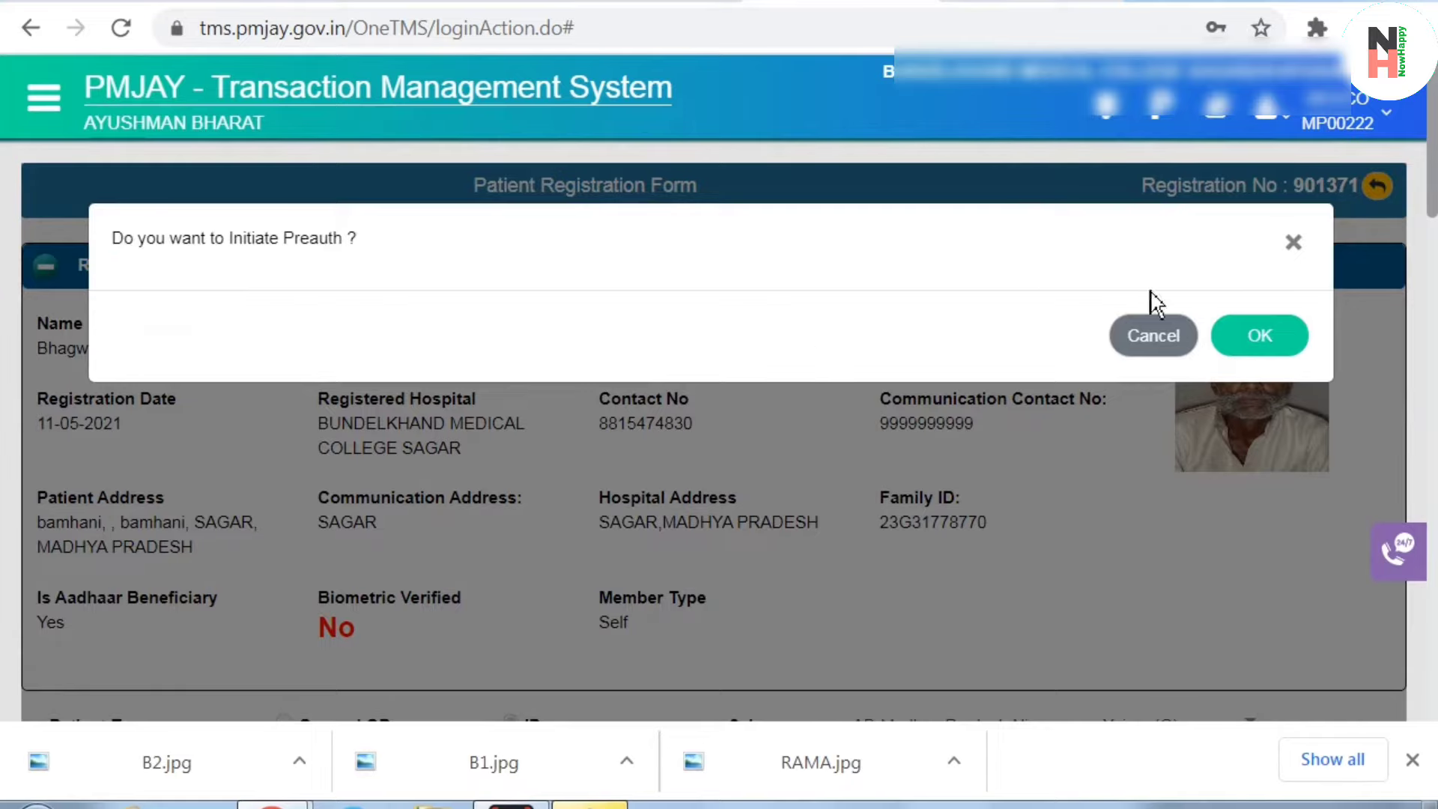
pyautogui.click(1253, 344)
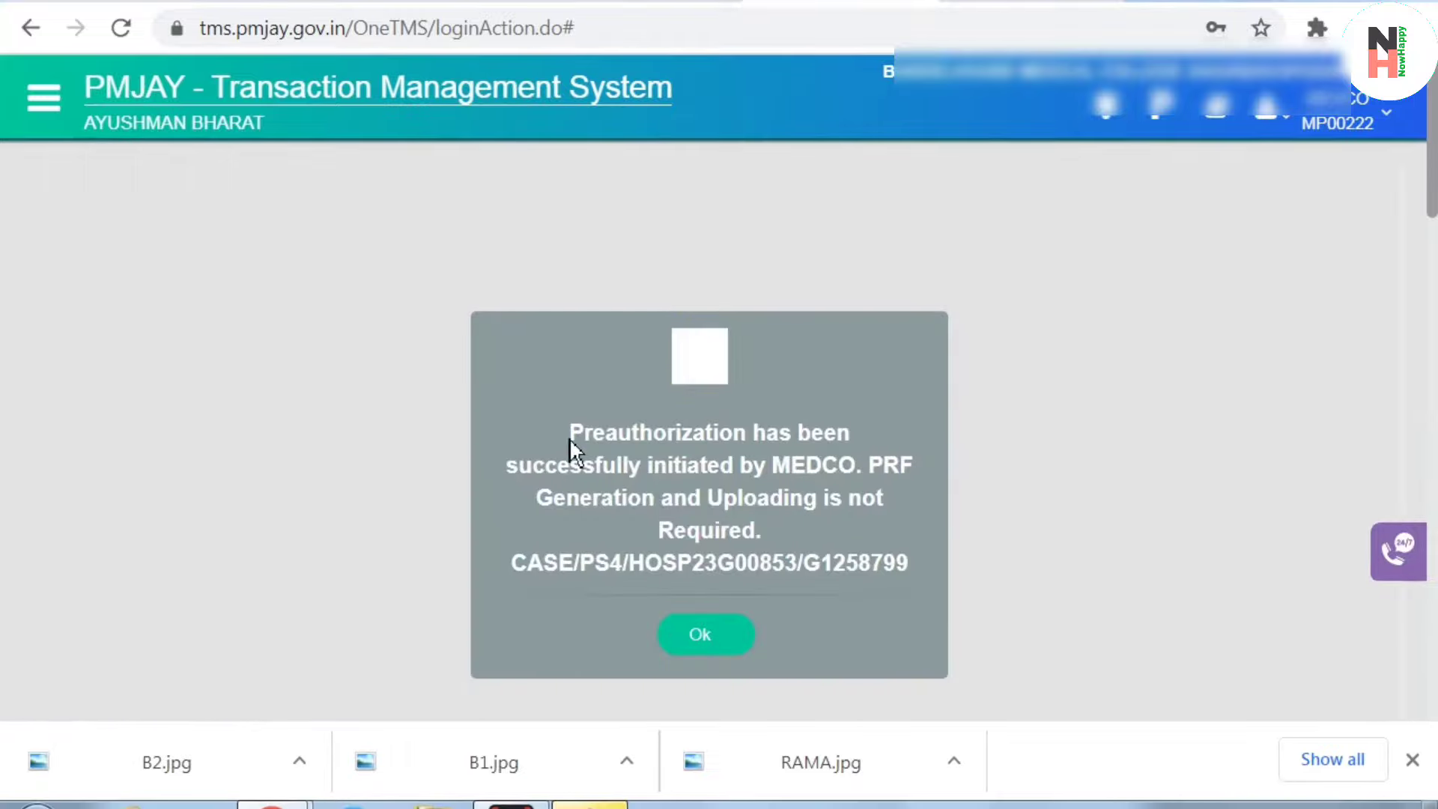
# Step: Acknowledge the preauthorization success message to return to the View Registered Patients list
pyautogui.moveTo(576, 438); pyautogui.dragTo(905, 581)
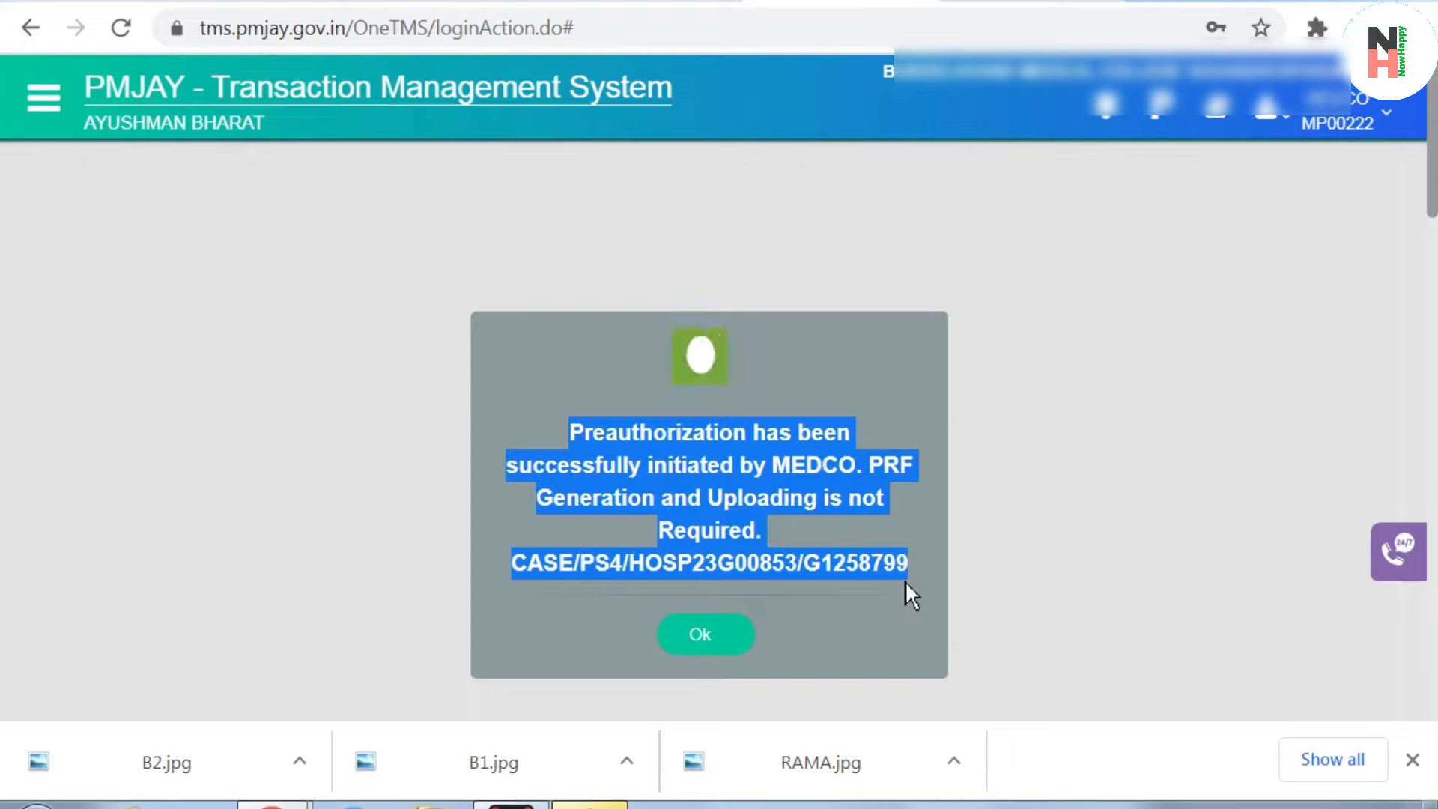
pyautogui.click(914, 538)
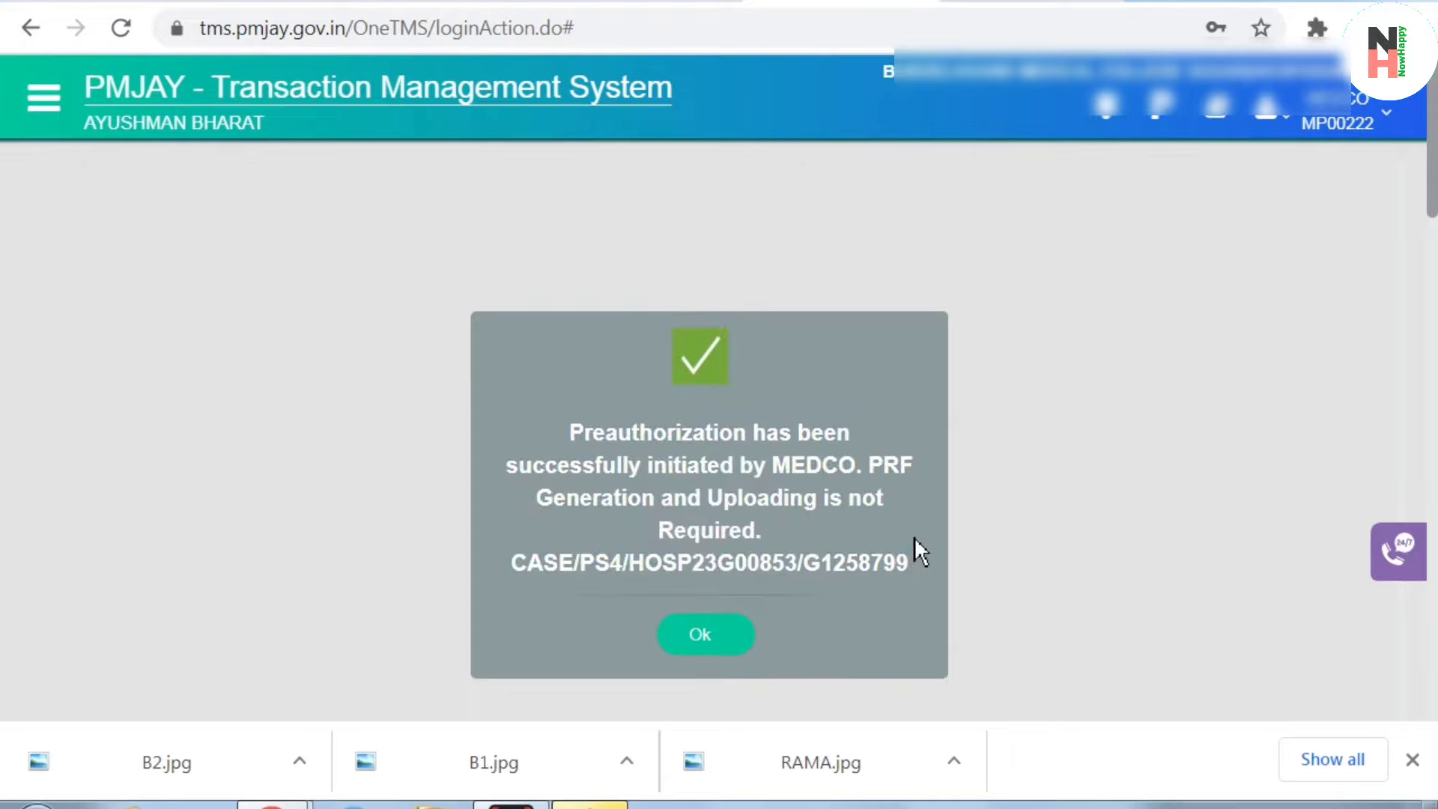
pyautogui.click(706, 641)
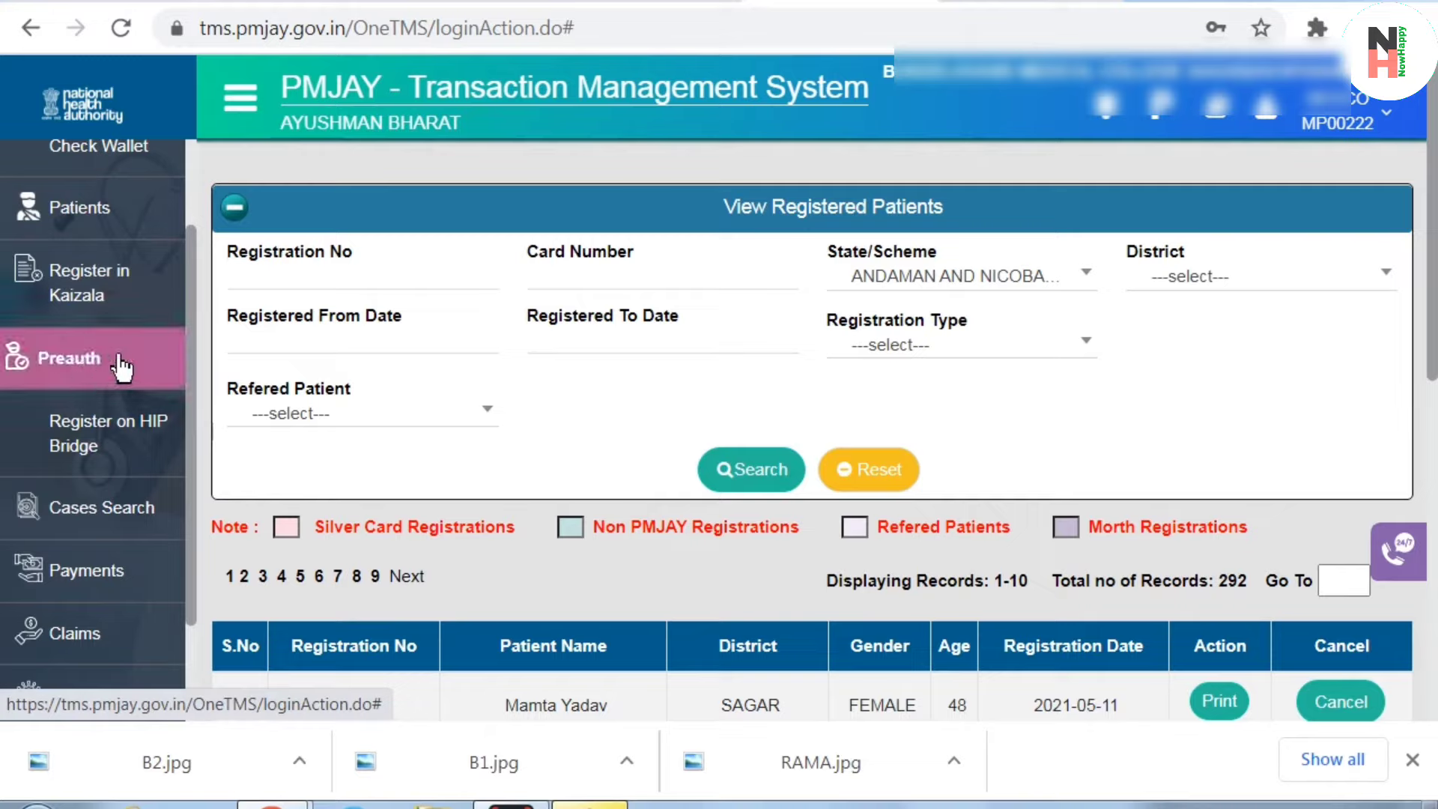
# Step: Go to Preauth > Cases for Surgery/Discharge to list the 449 discharge-updation cases
pyautogui.click(96, 361)
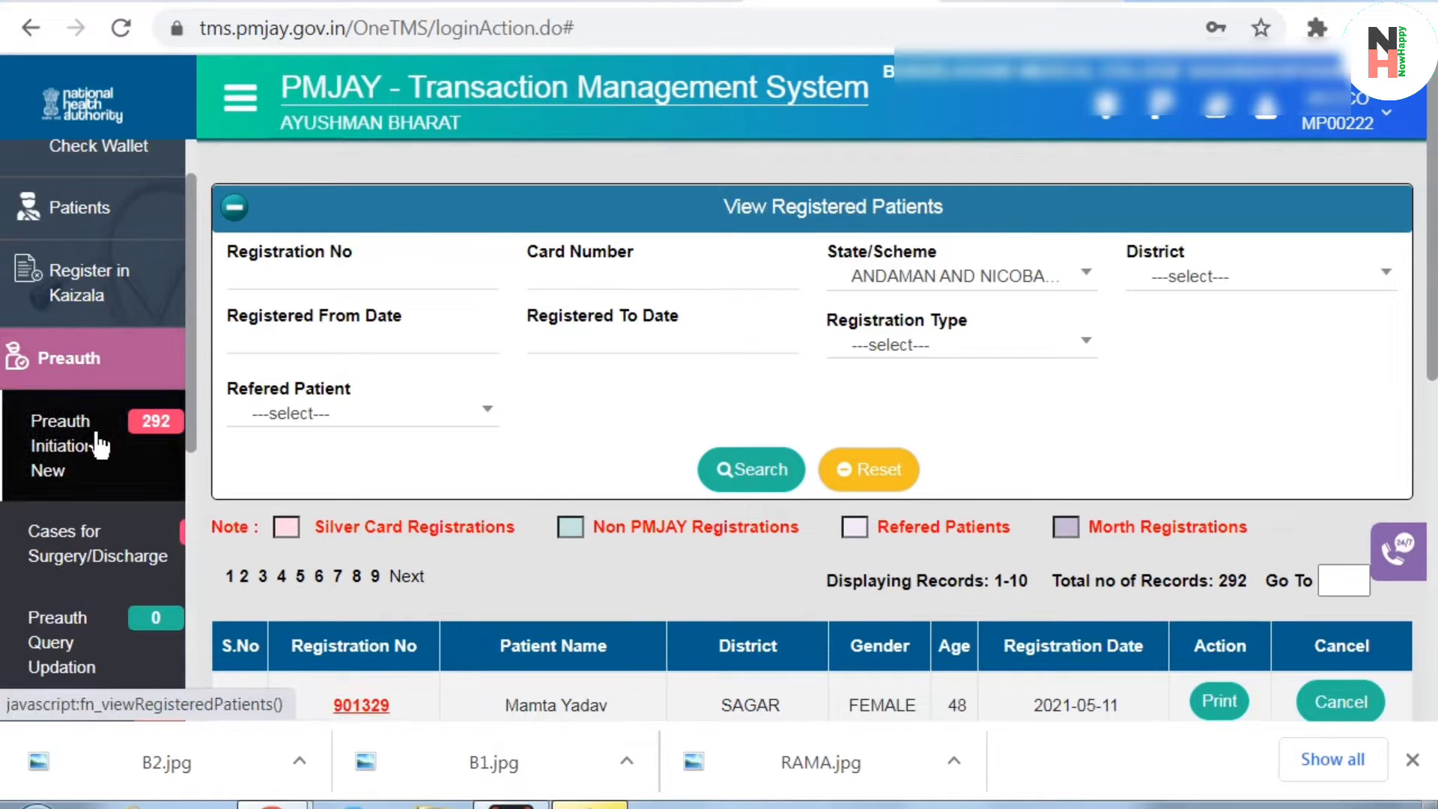
pyautogui.click(90, 566)
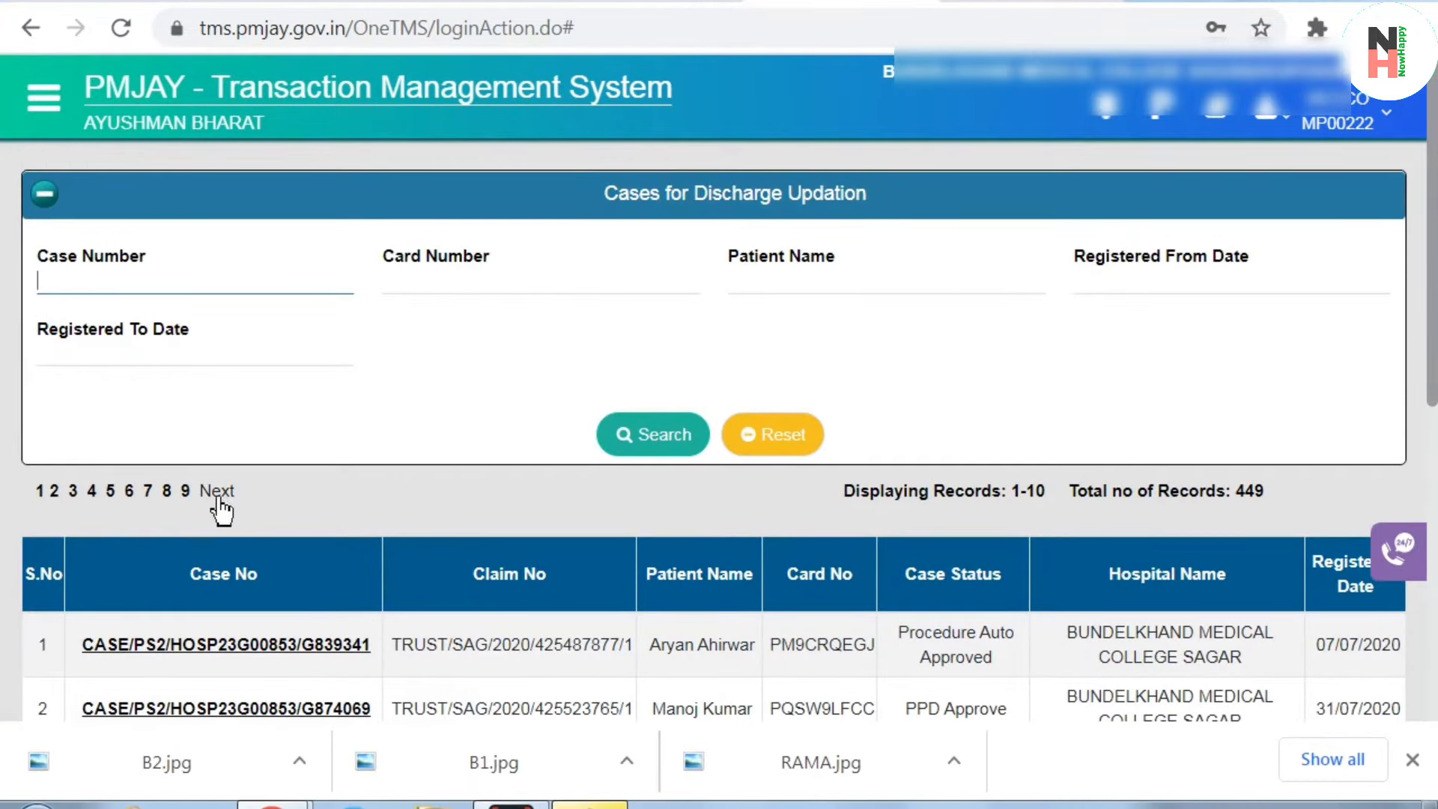
# Step: Page through the case list to the final page 45, showing records 441–449
pyautogui.click(518, 283)
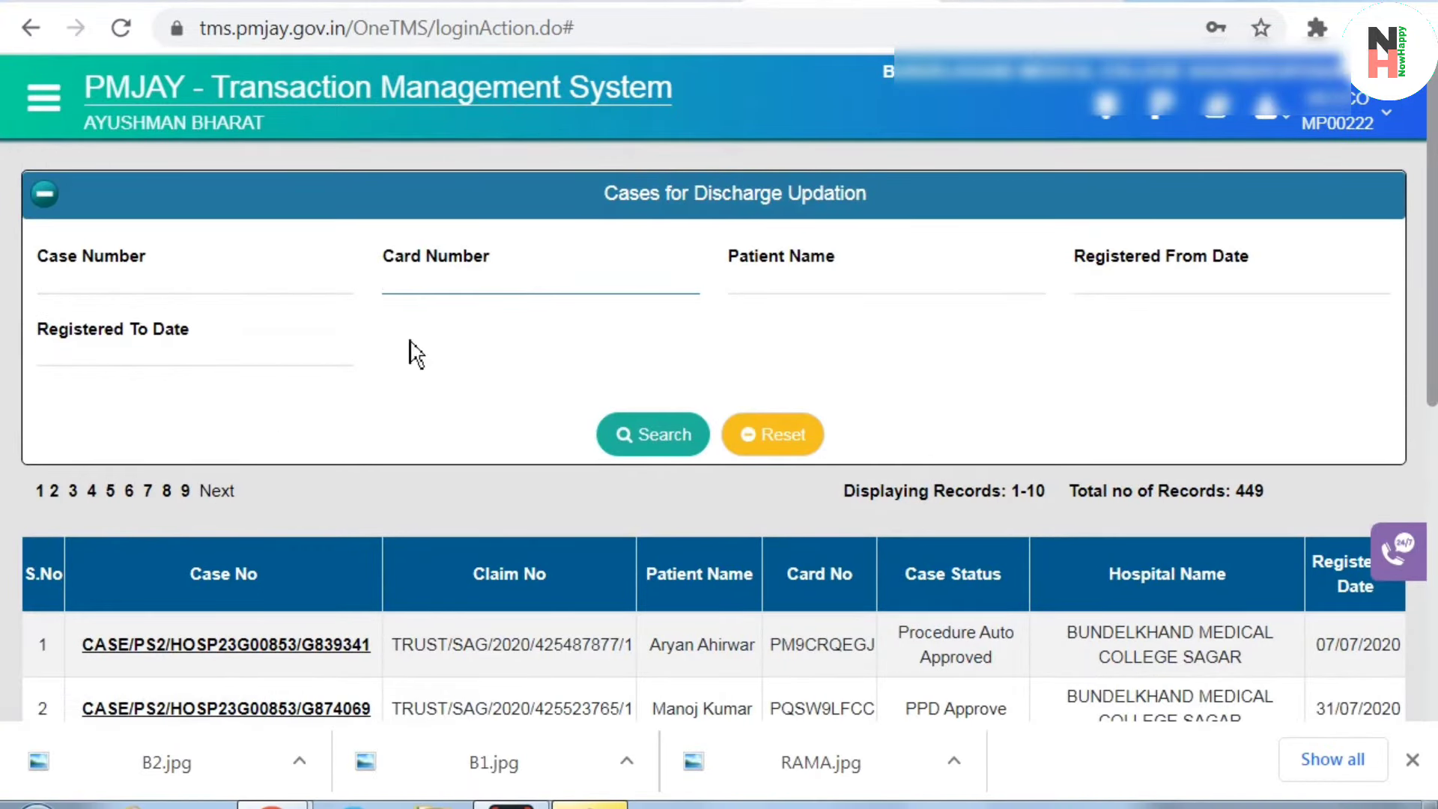
pyautogui.click(215, 491)
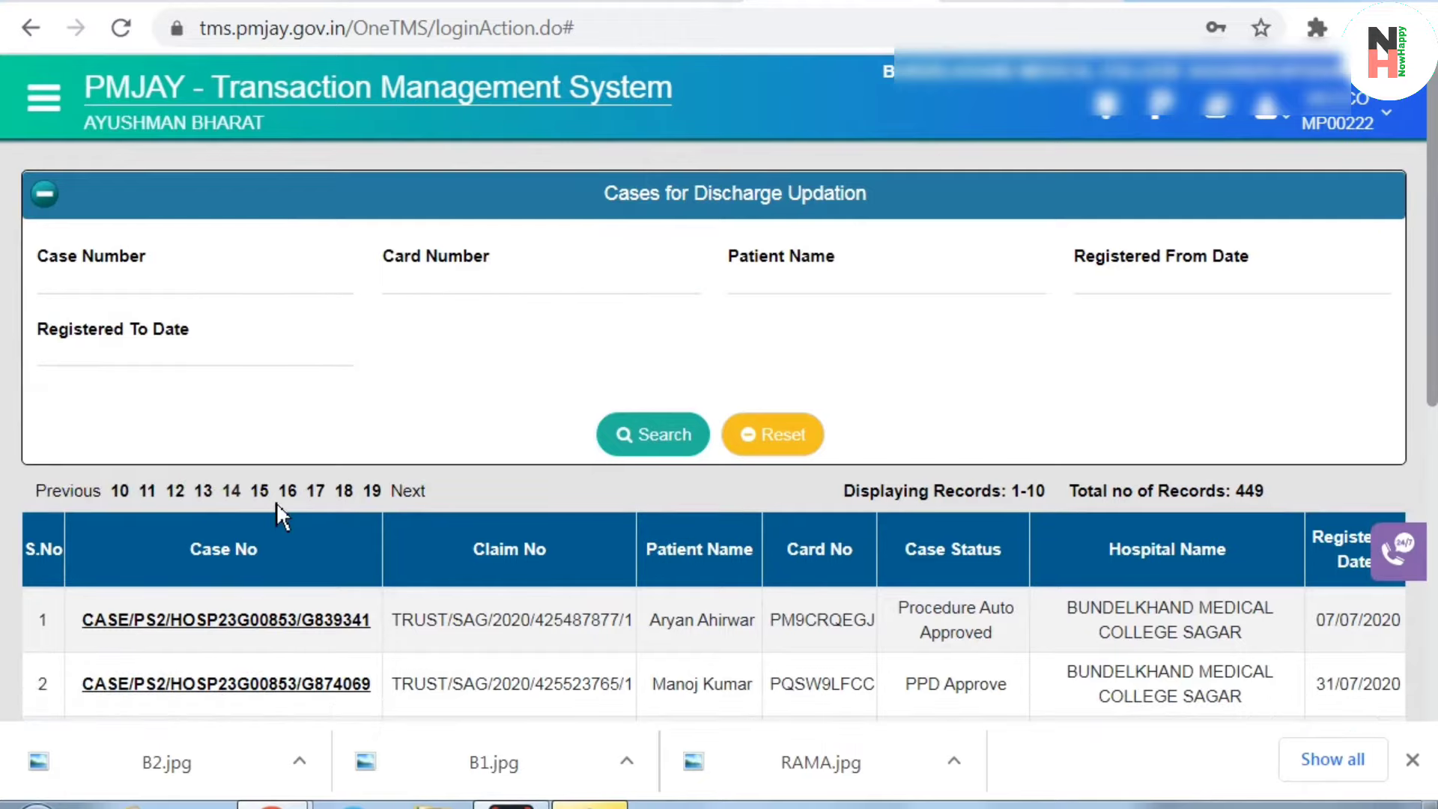
pyautogui.click(421, 500)
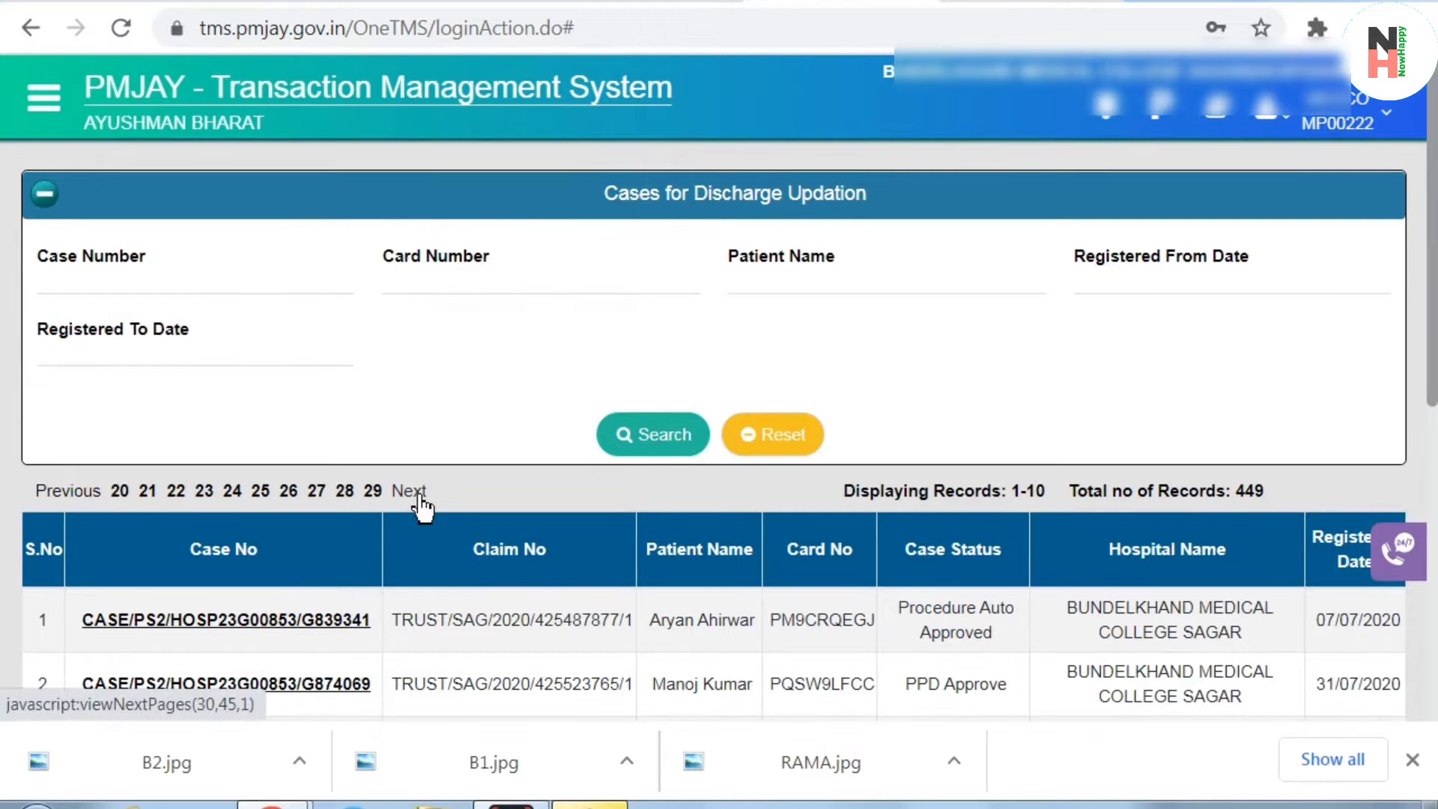
pyautogui.click(420, 497)
pyautogui.click(419, 495)
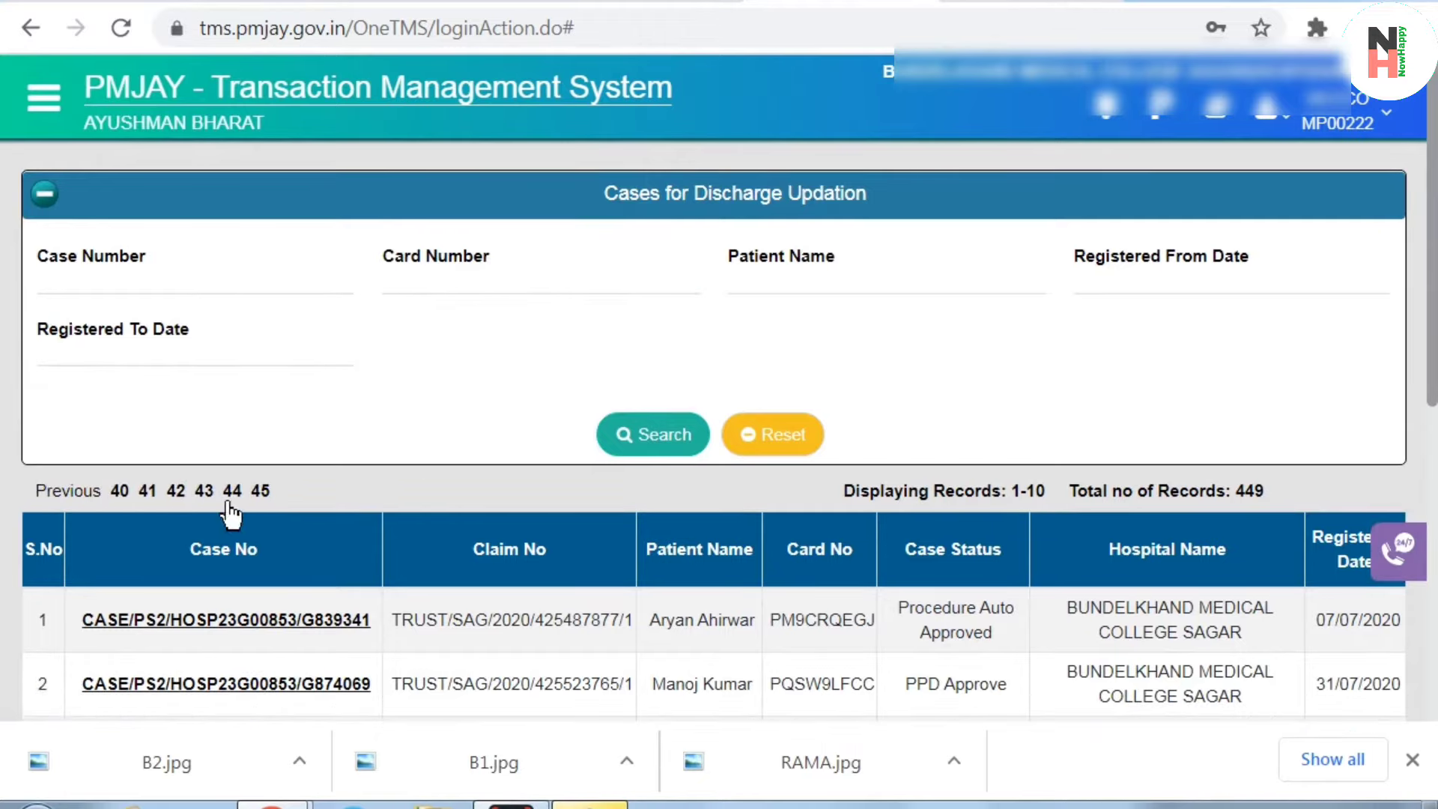
pyautogui.click(262, 494)
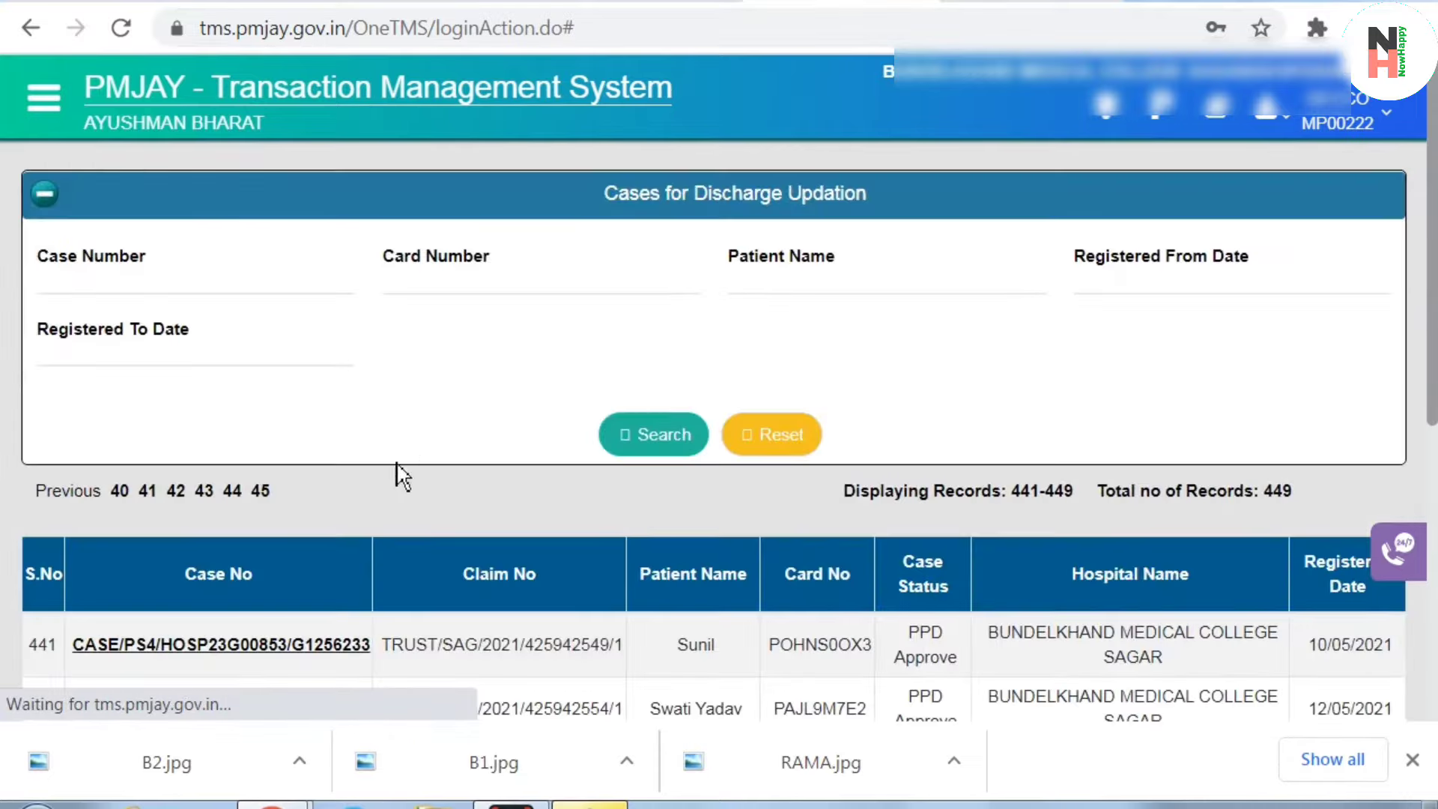
# Step: Open a recent case, decline biometric authentication, and view its Preauthorization details (Other, corona positive)
pyautogui.click(211, 655)
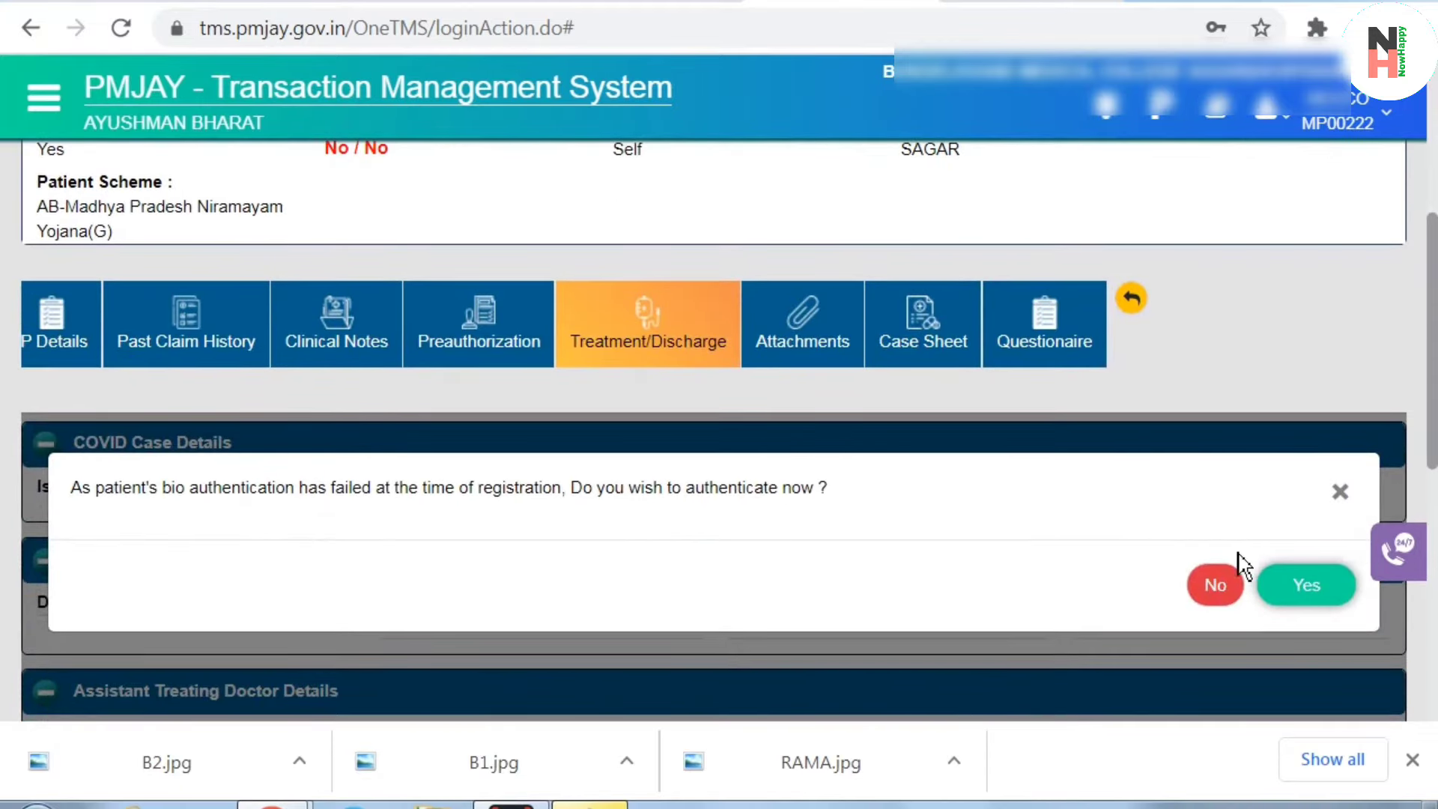
pyautogui.click(1220, 585)
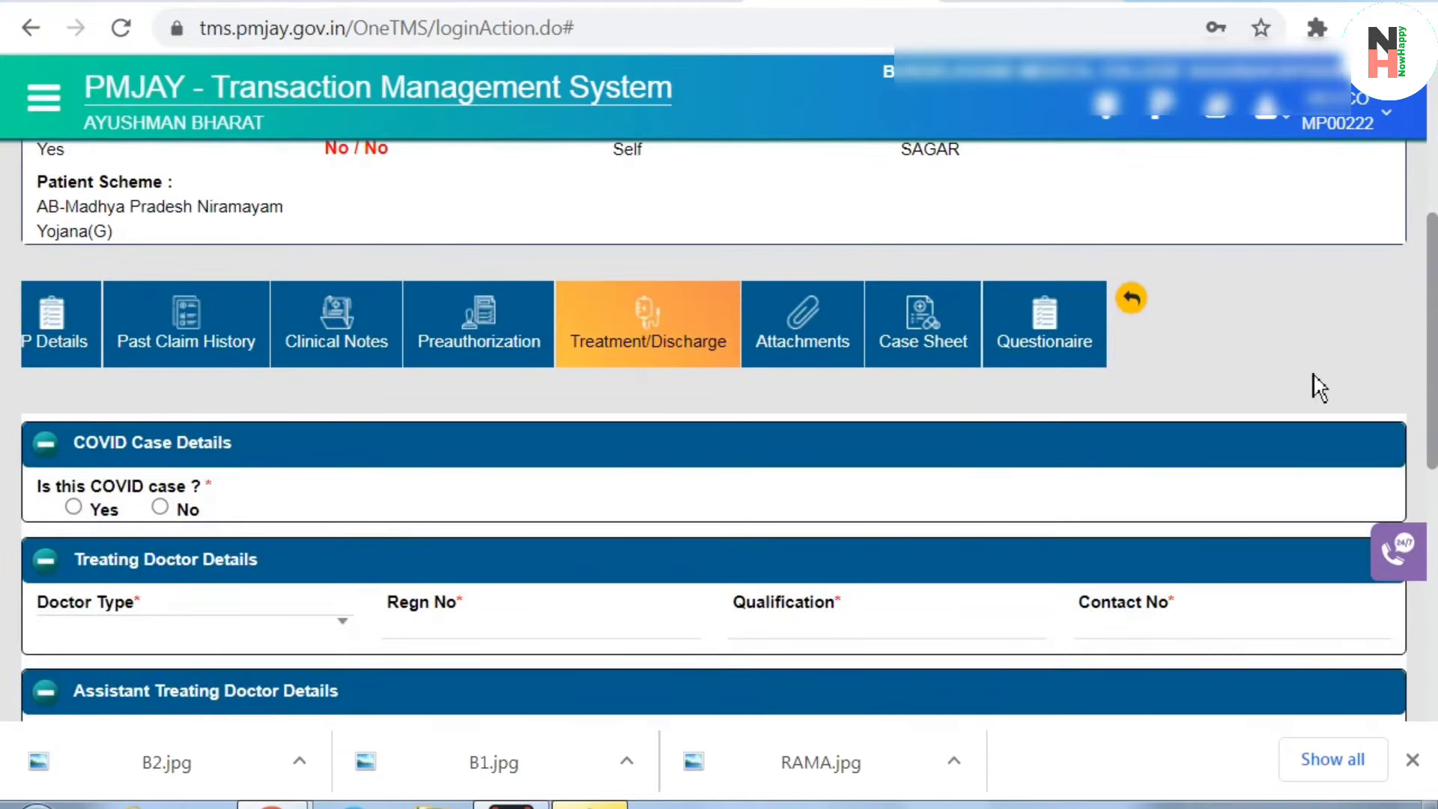
pyautogui.scroll(-5, 1434, 359)
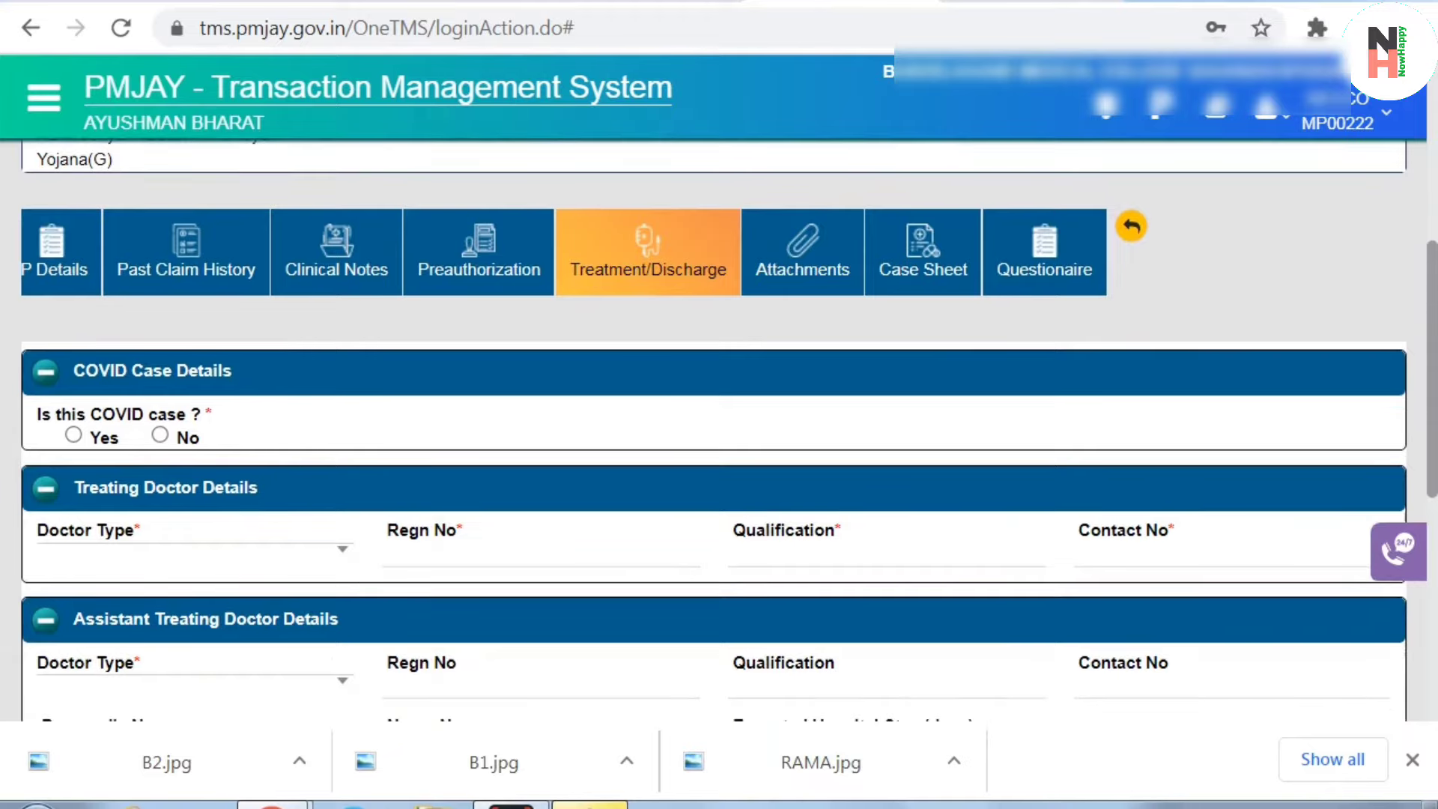
pyautogui.scroll(3, 1434, 359)
pyautogui.scroll(2, 1433, 360)
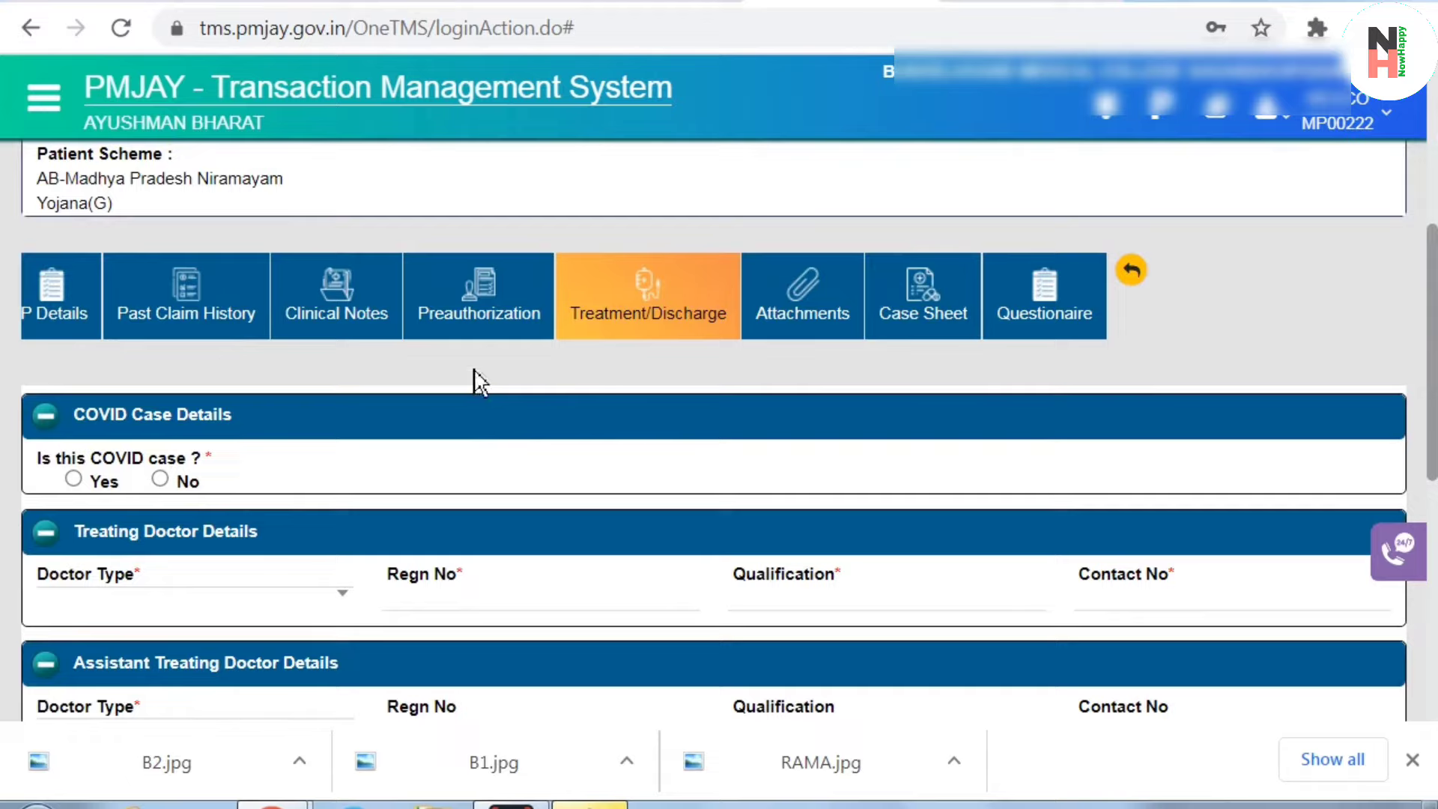
pyautogui.click(491, 307)
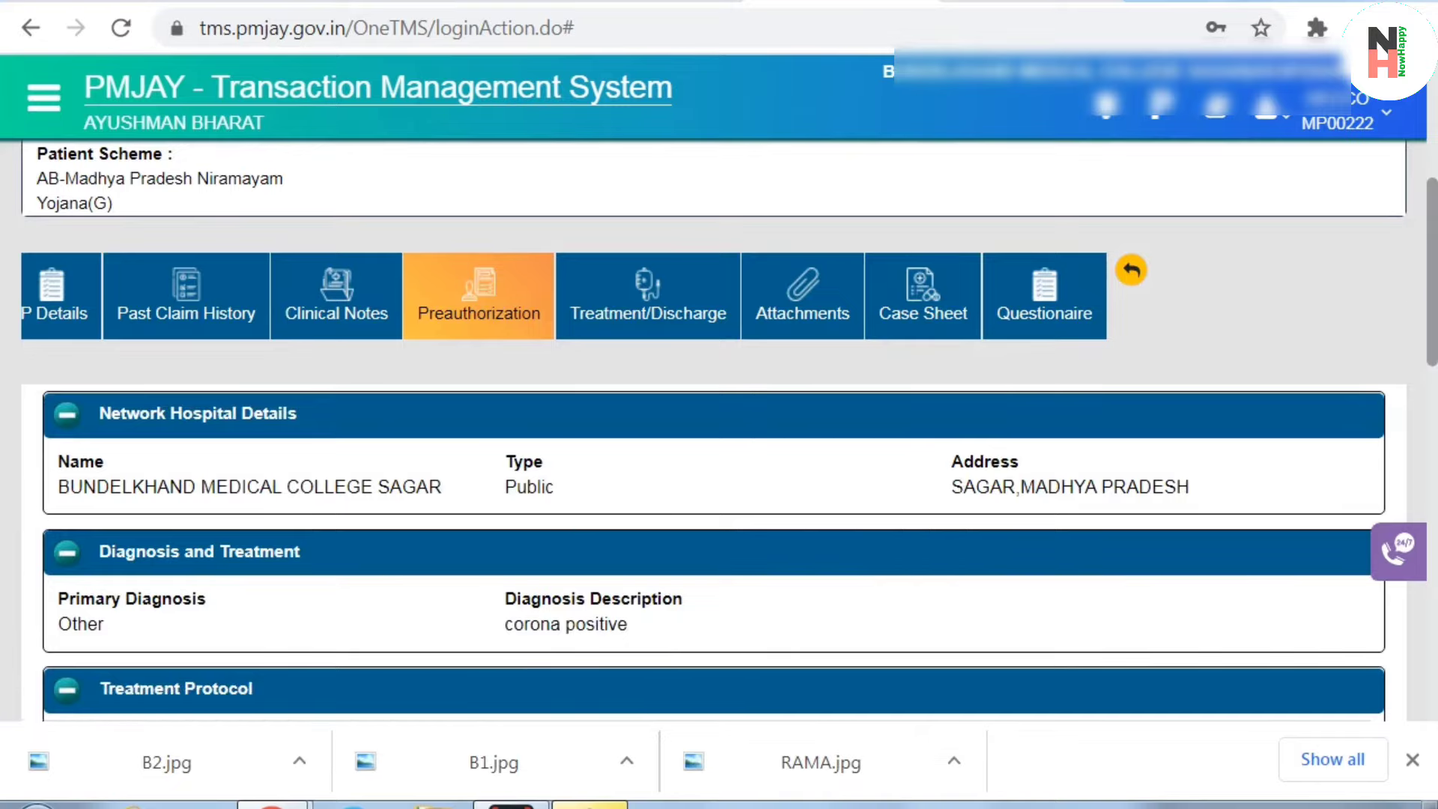
# Step: Request an enhancement, showing admission date 10-05-2021 and from date 11-05-2021
pyautogui.scroll(-12, 719, 431)
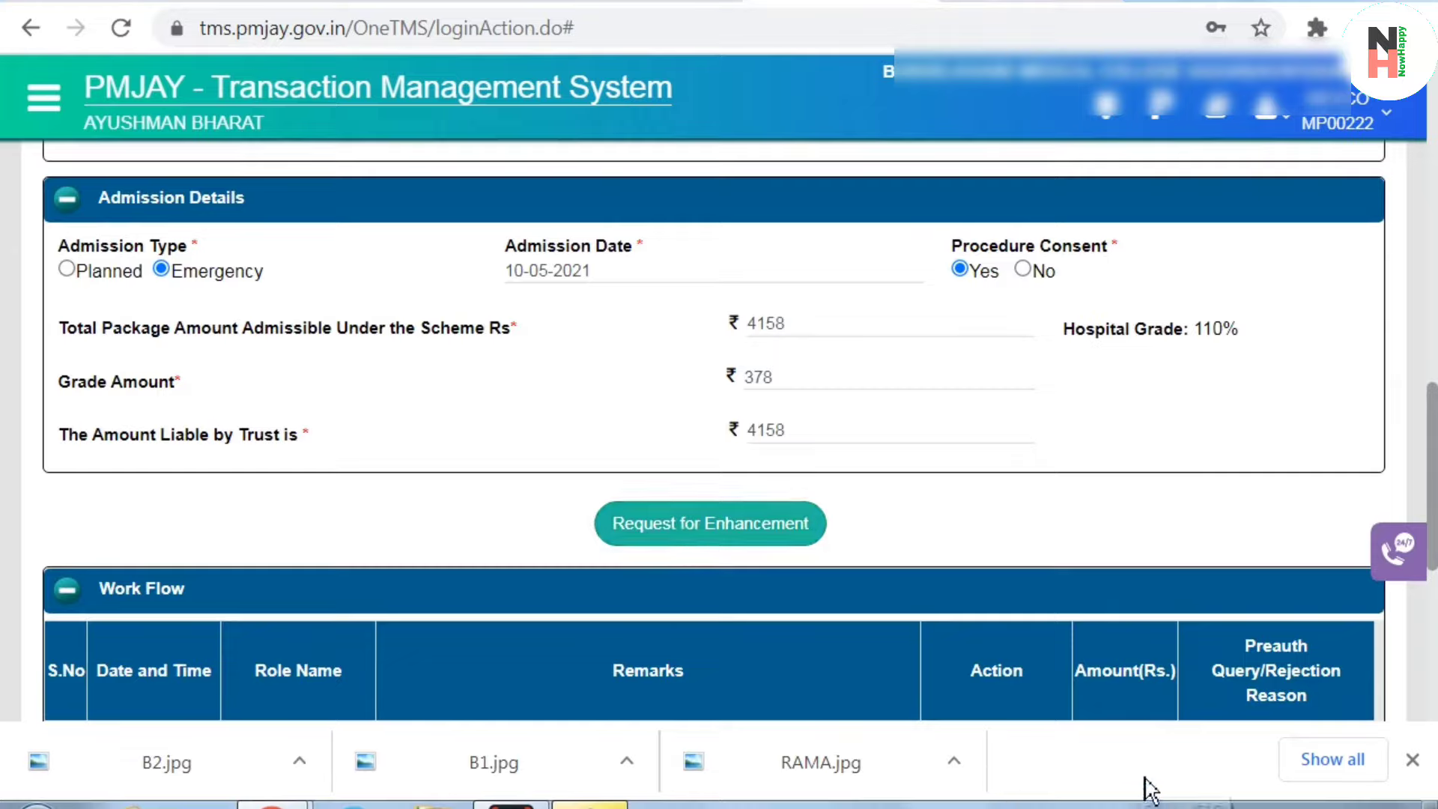
pyautogui.click(682, 533)
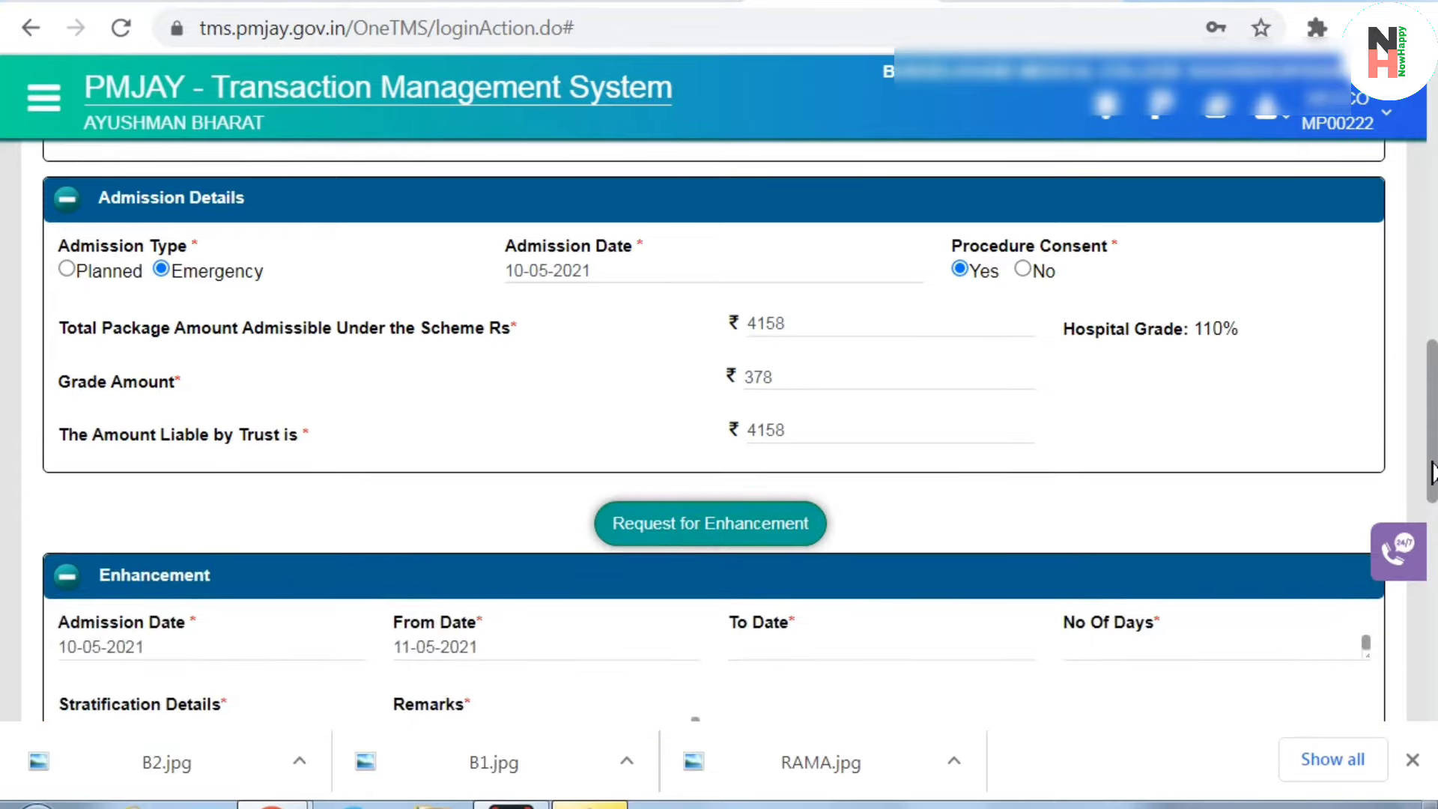
pyautogui.scroll(-3, 1431, 472)
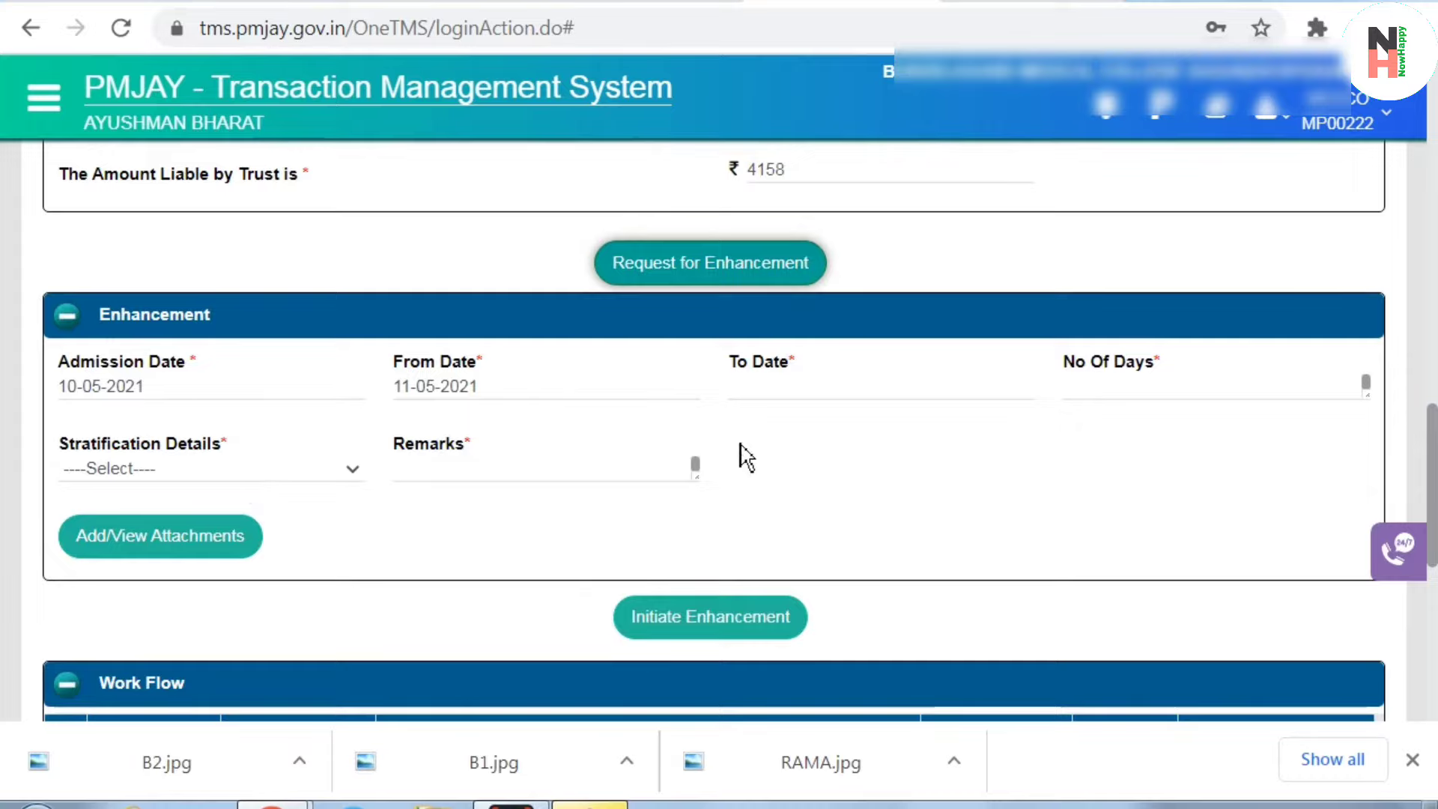
# Step: Set the enhancement To Date to 11/05/2021, a 1-day enhancement
pyautogui.click(806, 387)
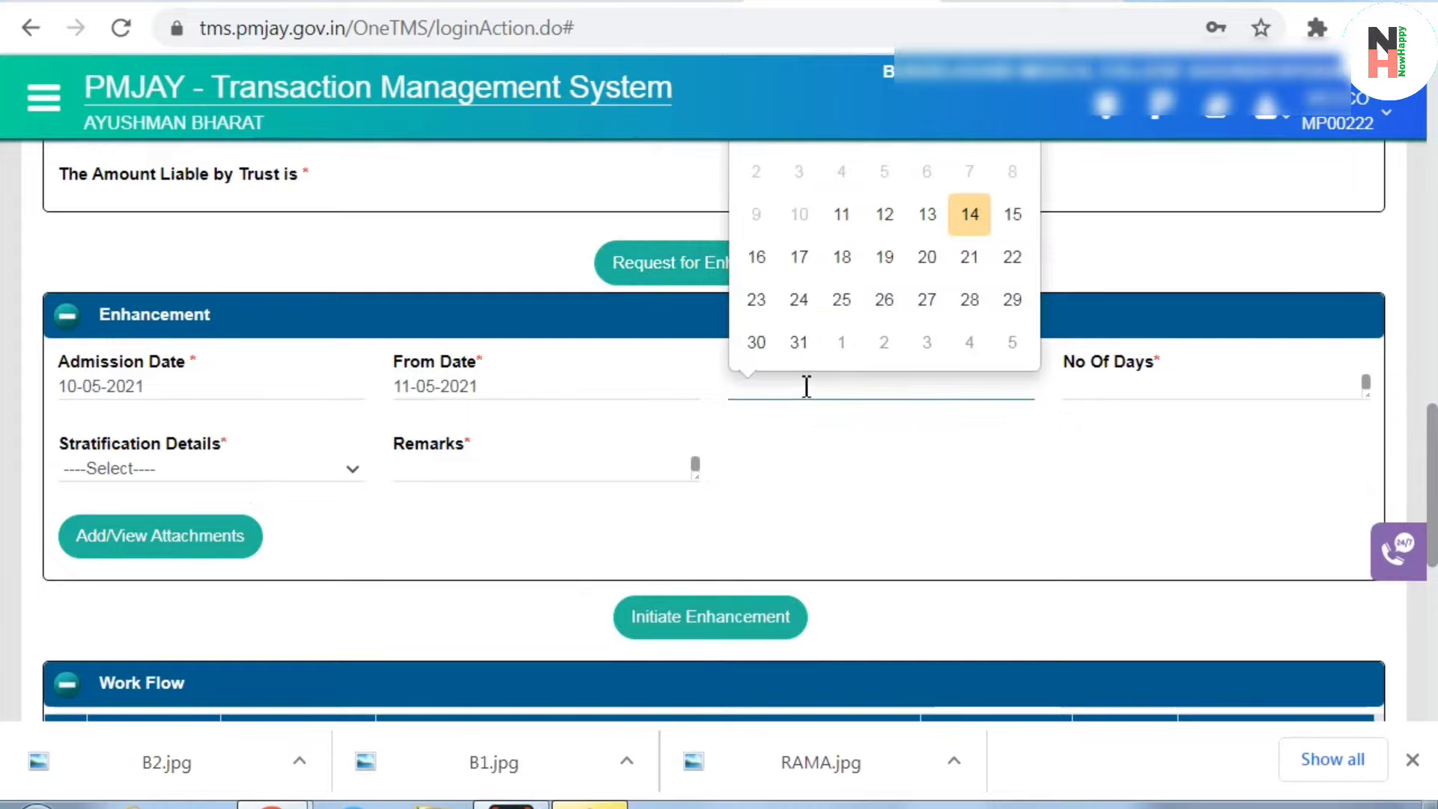
pyautogui.click(841, 215)
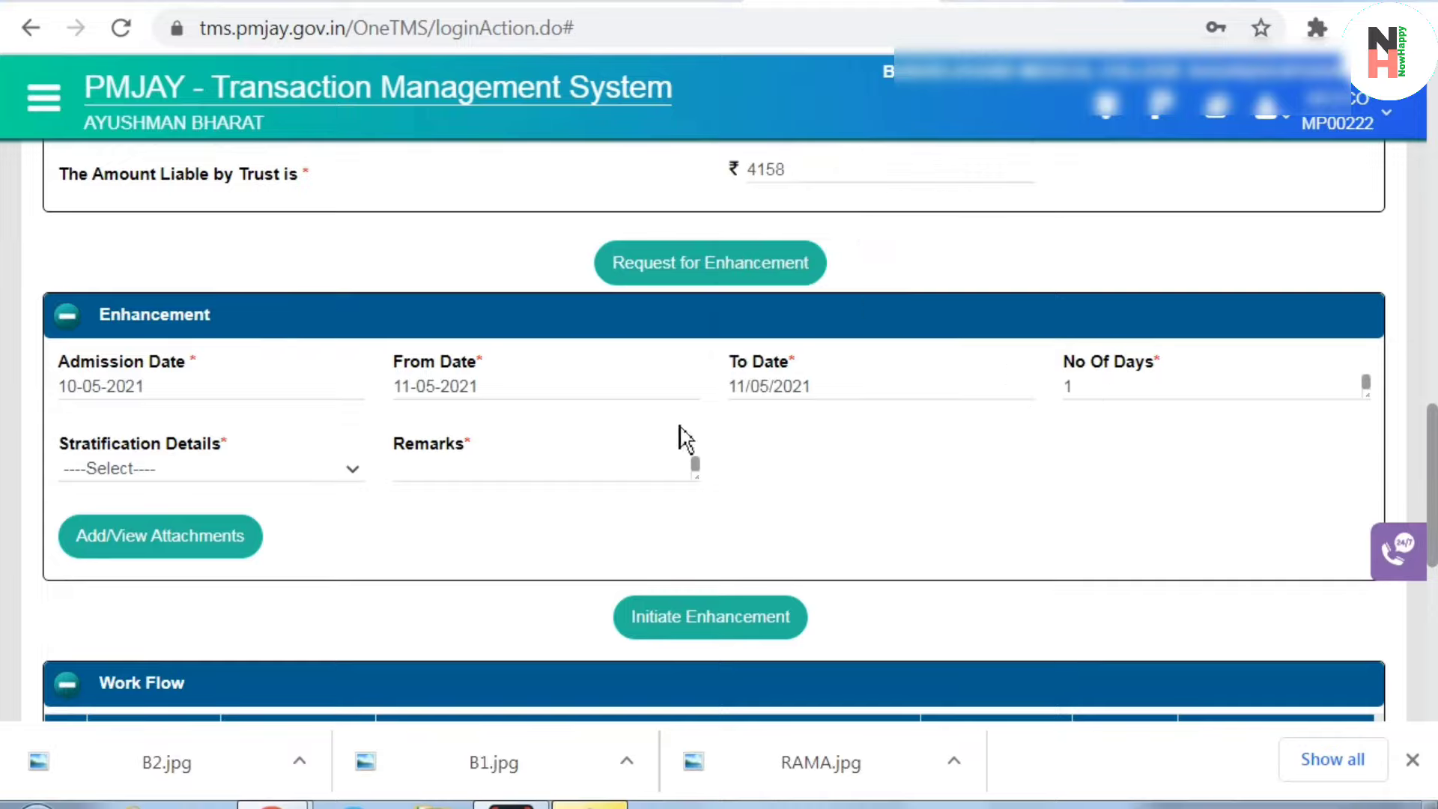
pyautogui.click(740, 395)
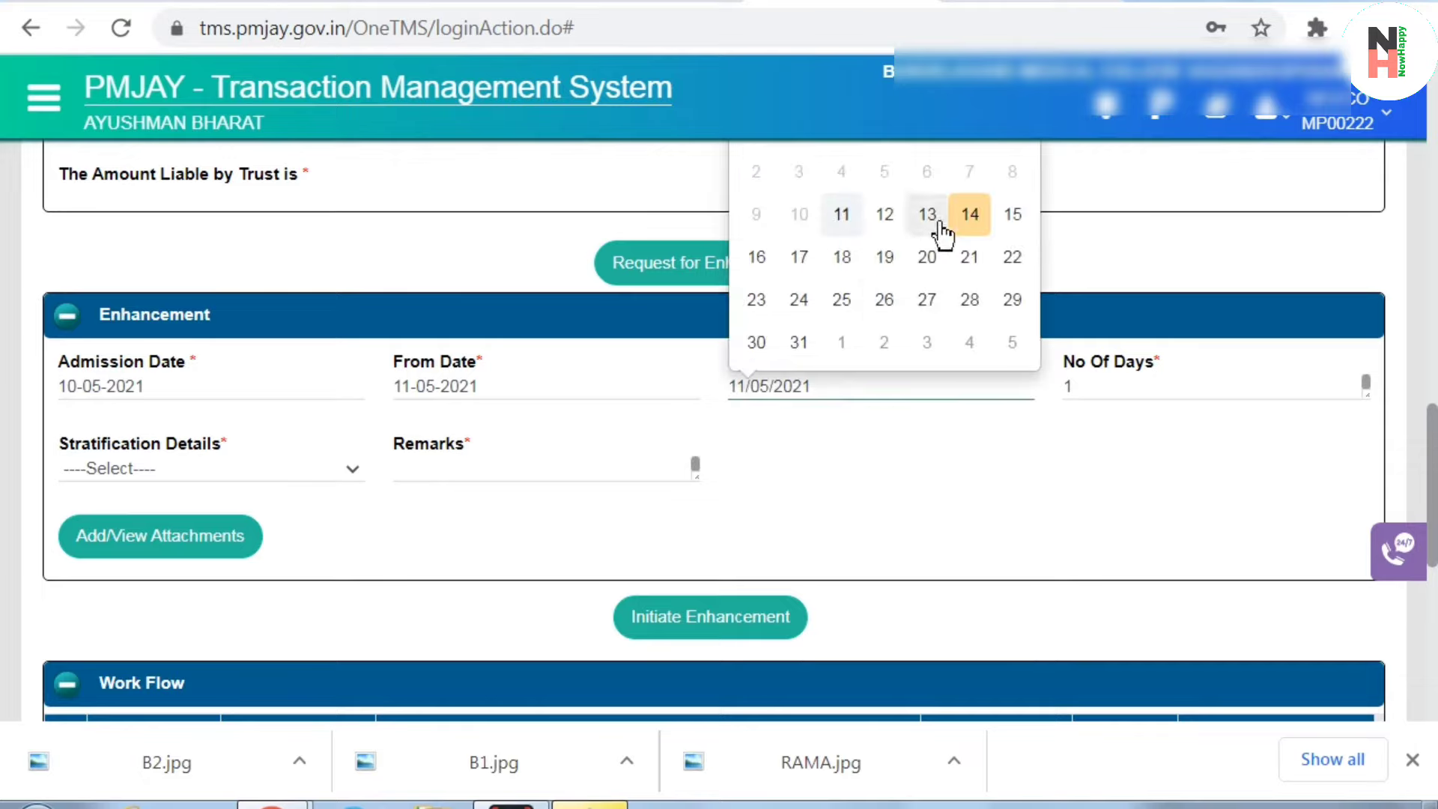
pyautogui.click(970, 217)
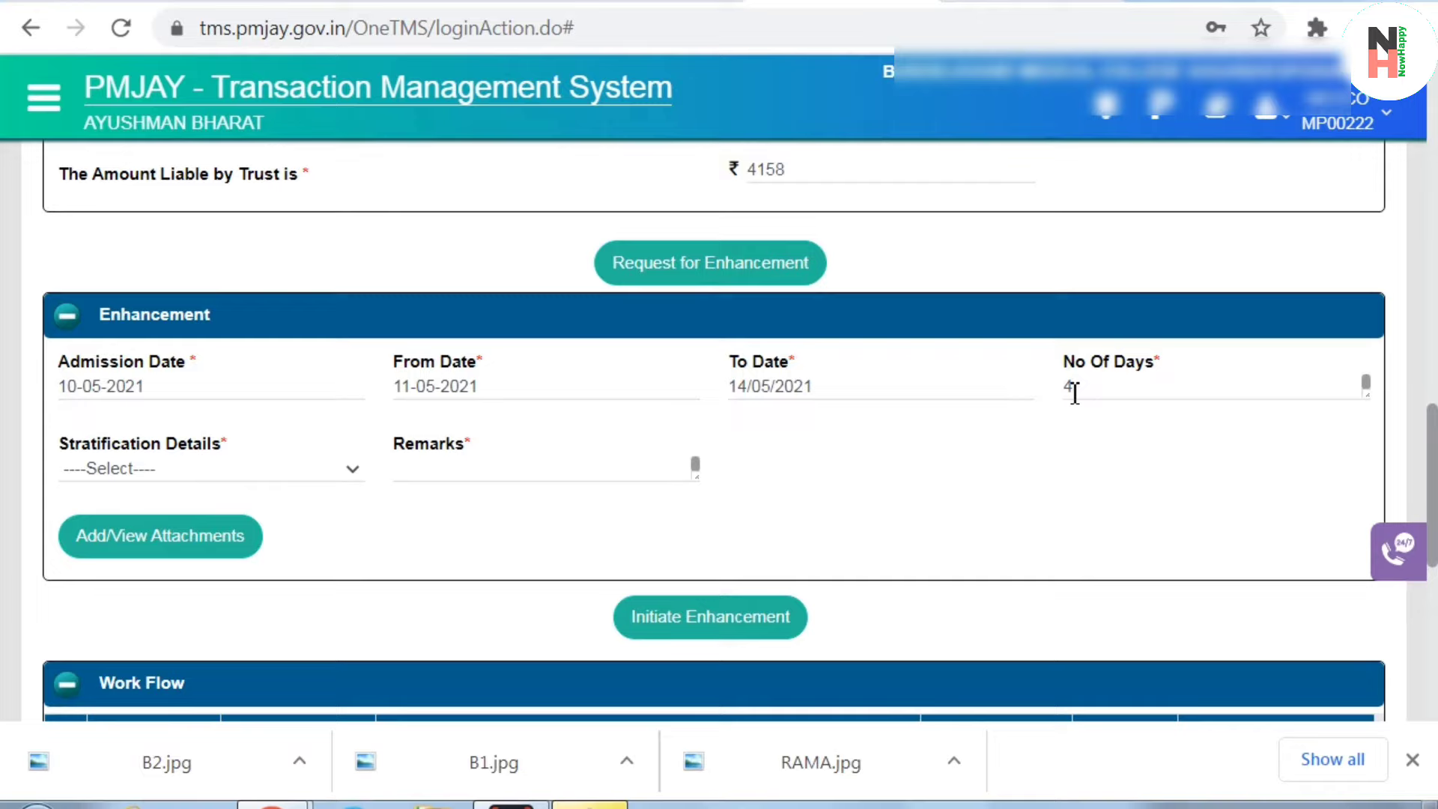
pyautogui.click(785, 386)
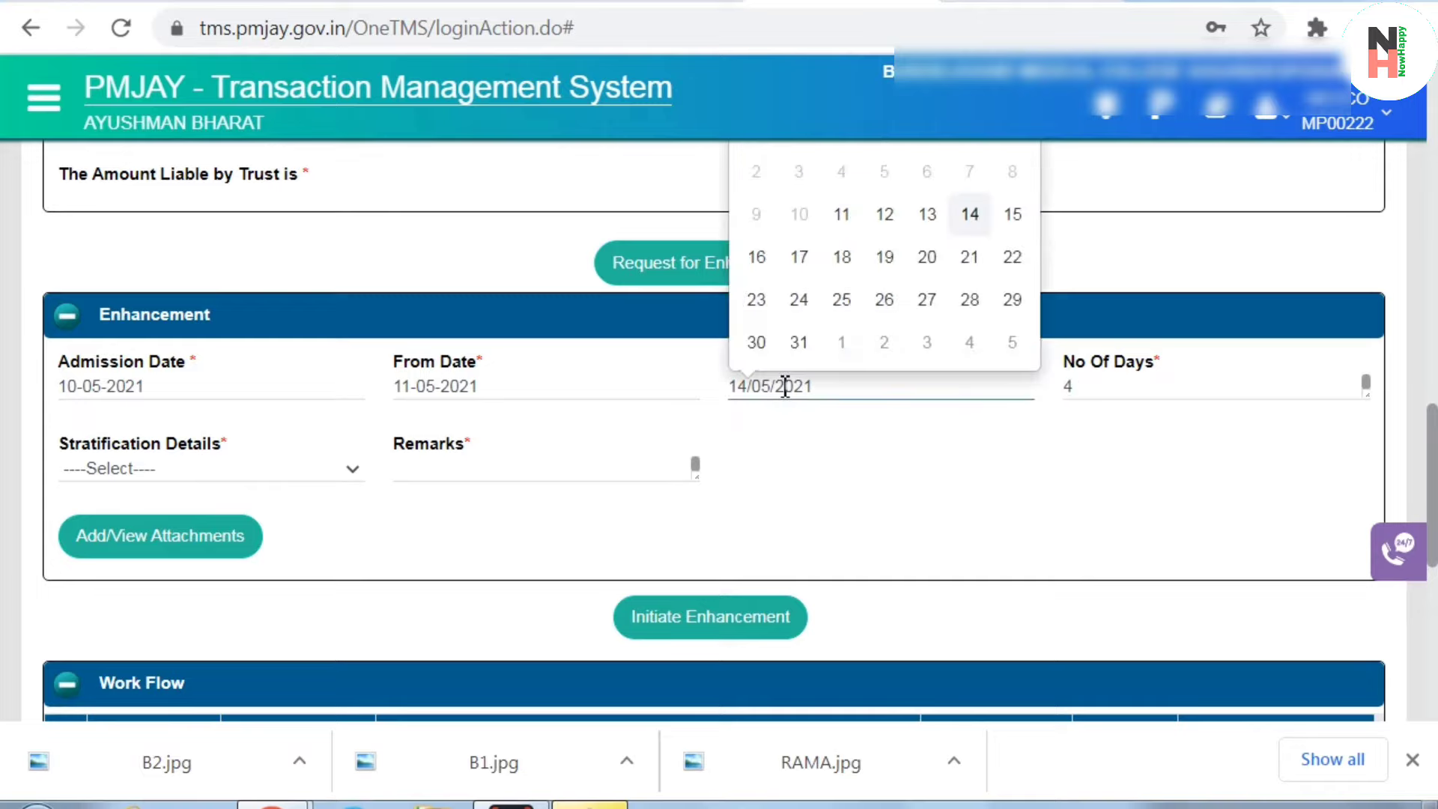
pyautogui.click(842, 215)
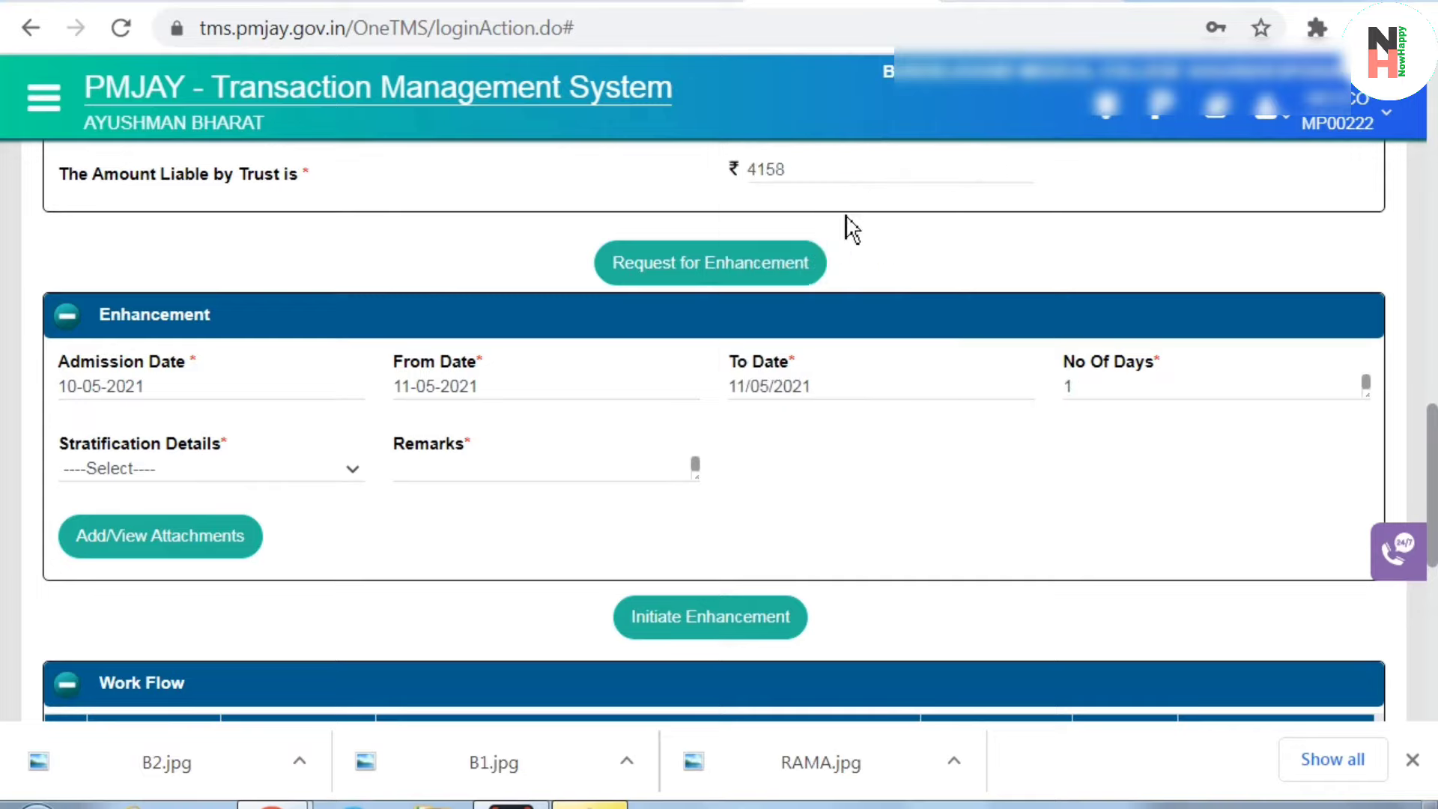
# Step: Choose HDU + Isolation stratification, amounting to ₹8316
pyautogui.click(351, 470)
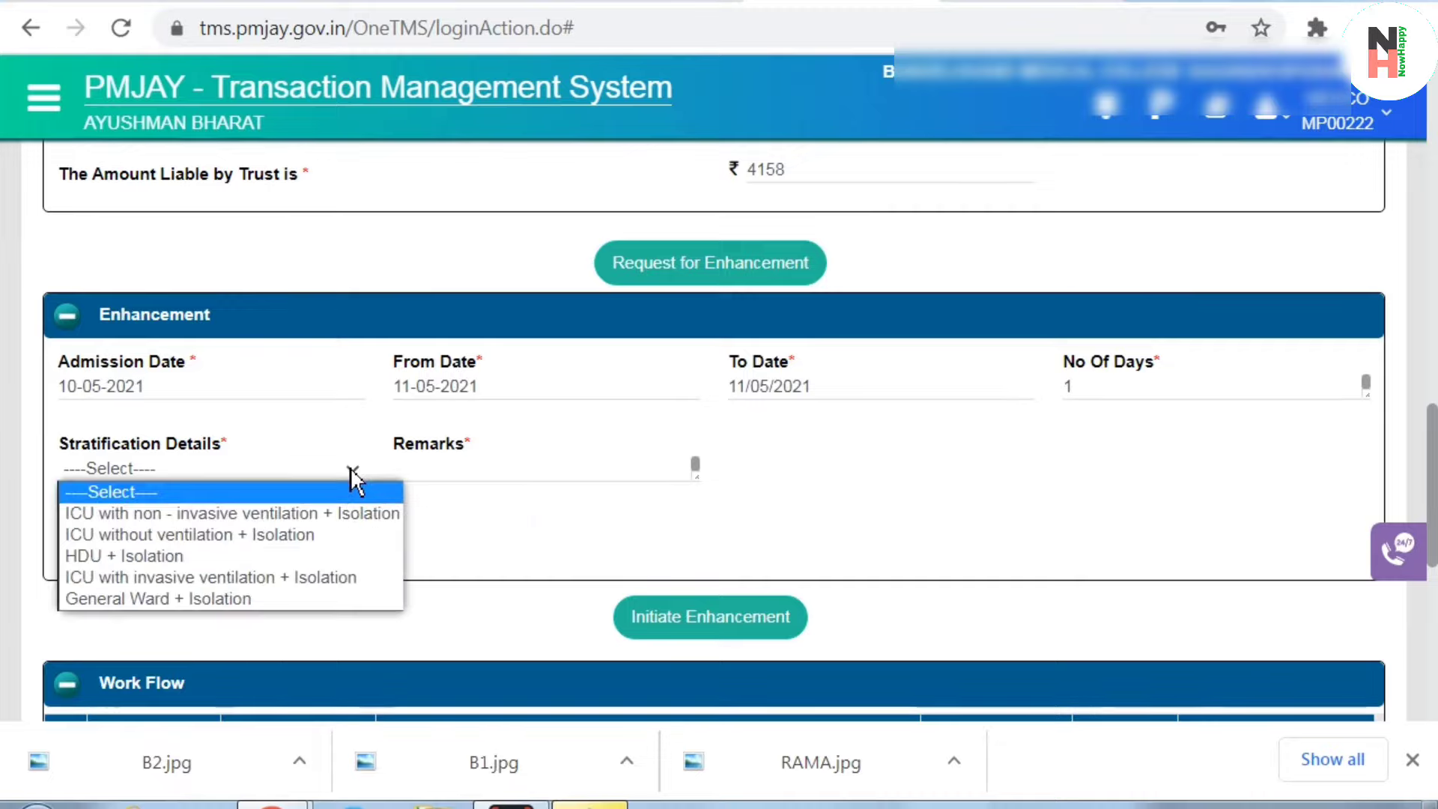
pyautogui.click(163, 557)
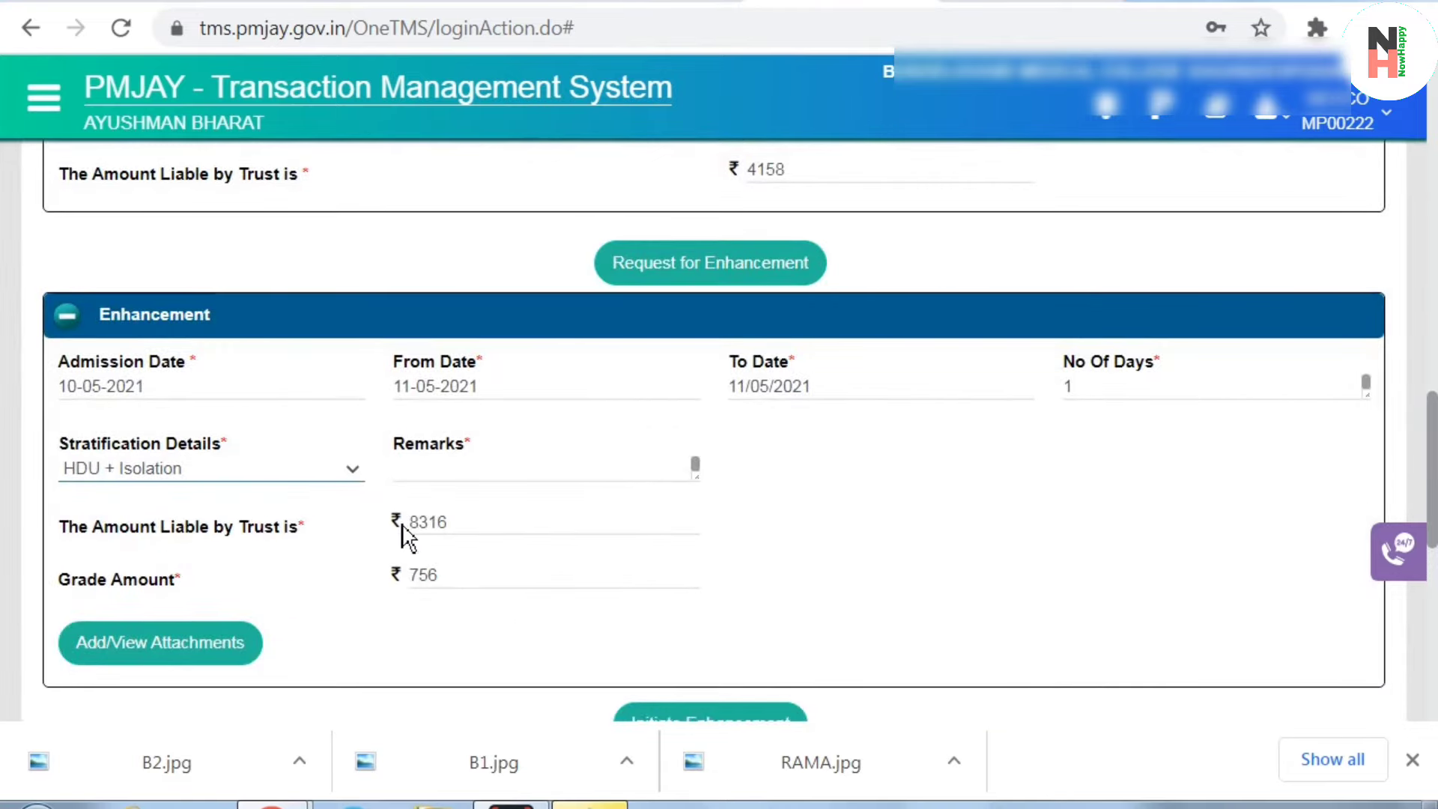
pyautogui.click(448, 522)
# Step: Paste the remarks about the patient's serious condition into the Remarks field
pyautogui.click(421, 475)
pyautogui.write('treatment is required')
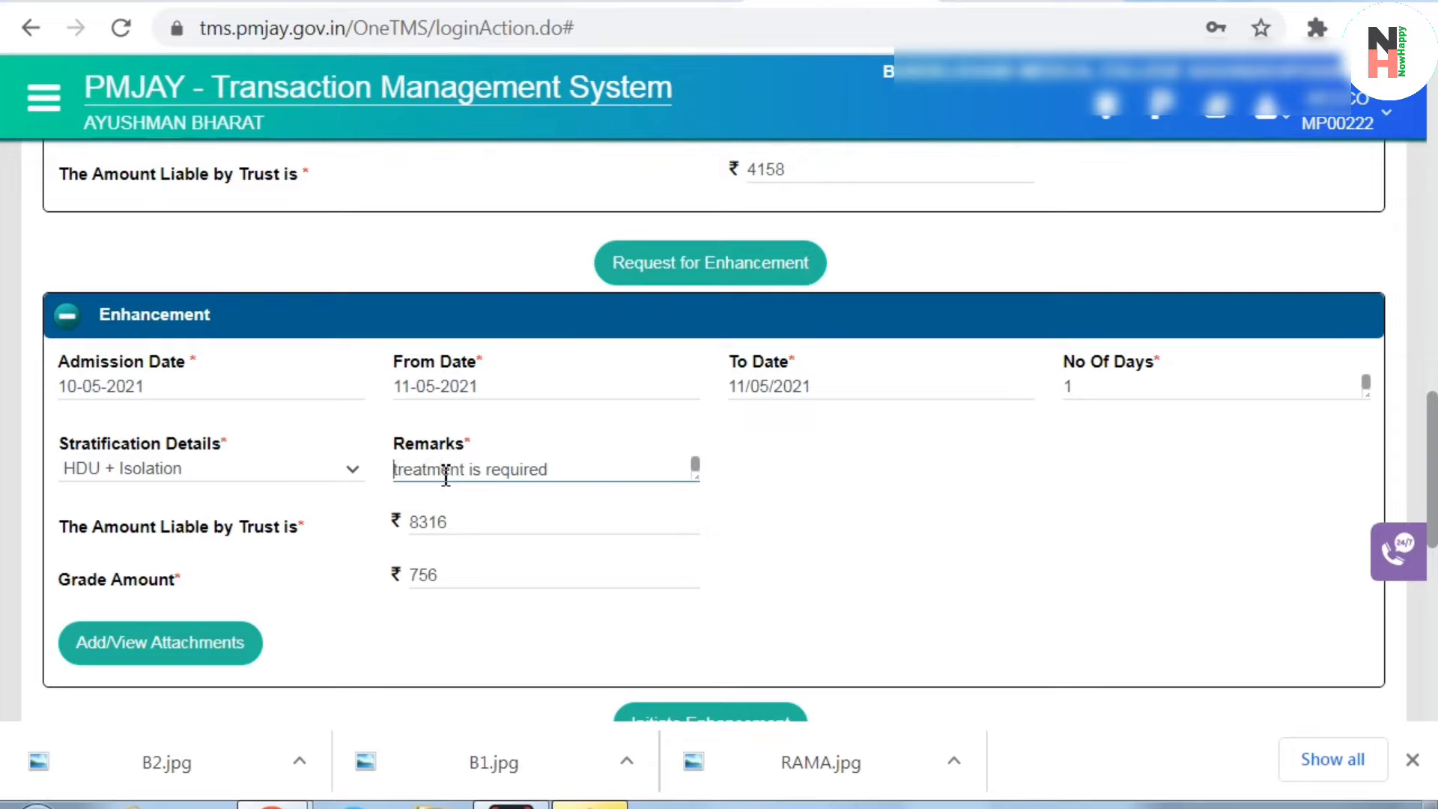
pyautogui.press('Up')
pyautogui.press('Left')
pyautogui.press('Left')
pyautogui.press('Left')
pyautogui.press('Left')
pyautogui.press('Left')
pyautogui.press('Left')
pyautogui.press('Left')
pyautogui.press('Left')
pyautogui.scroll(-1, 446, 474)
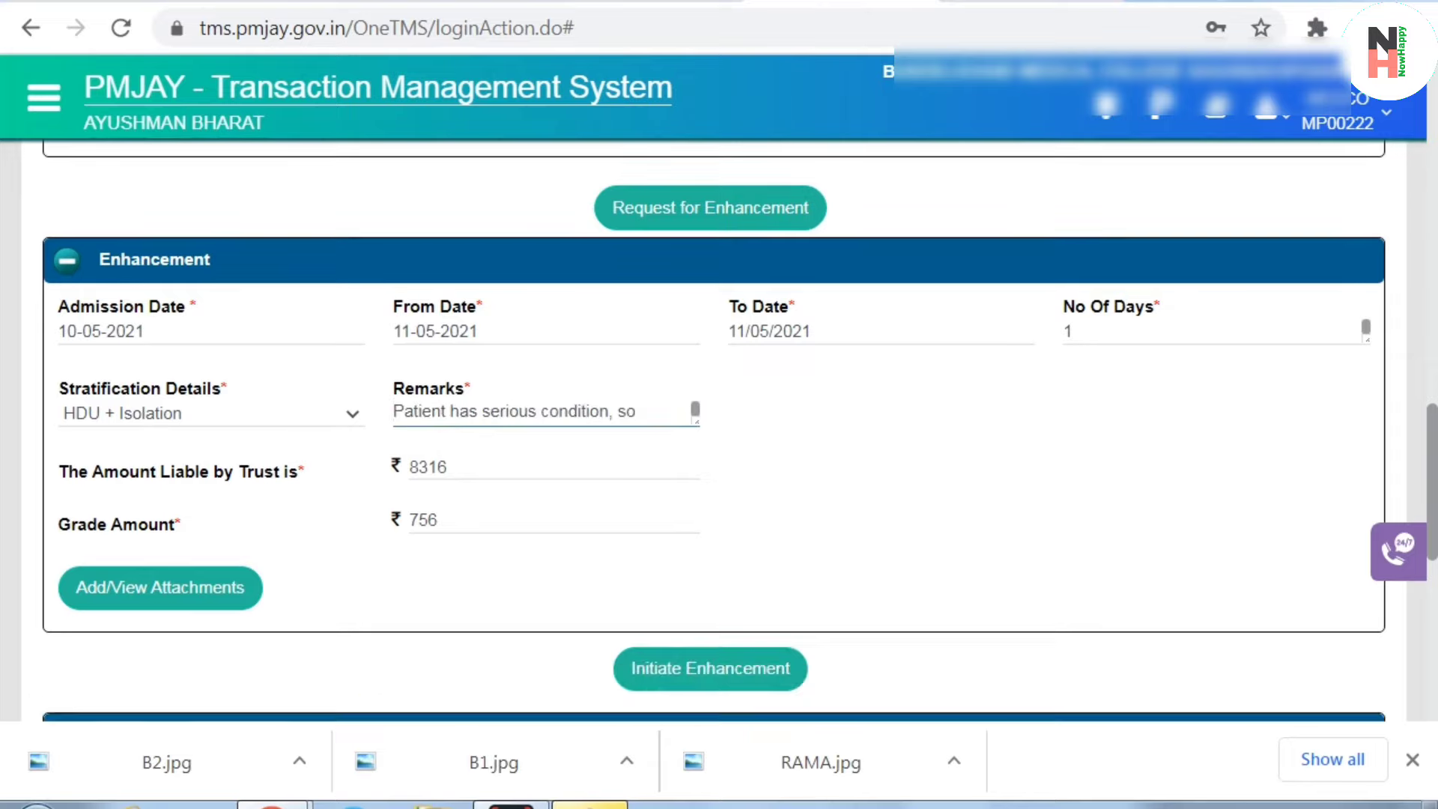
pyautogui.scroll(-3, 1431, 438)
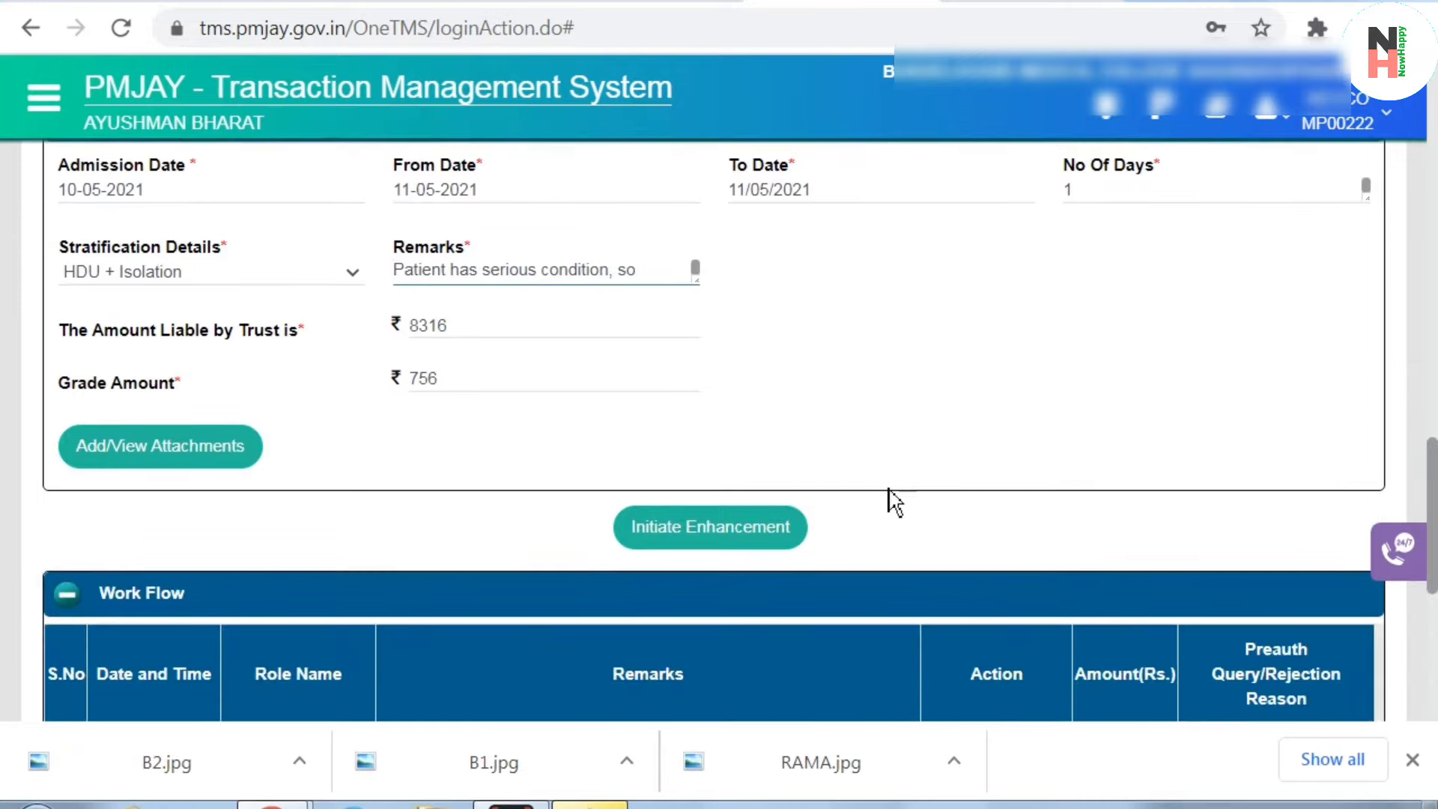
# Step: Upload B1.jpg as the Enhancement Justification attachment
pyautogui.click(159, 448)
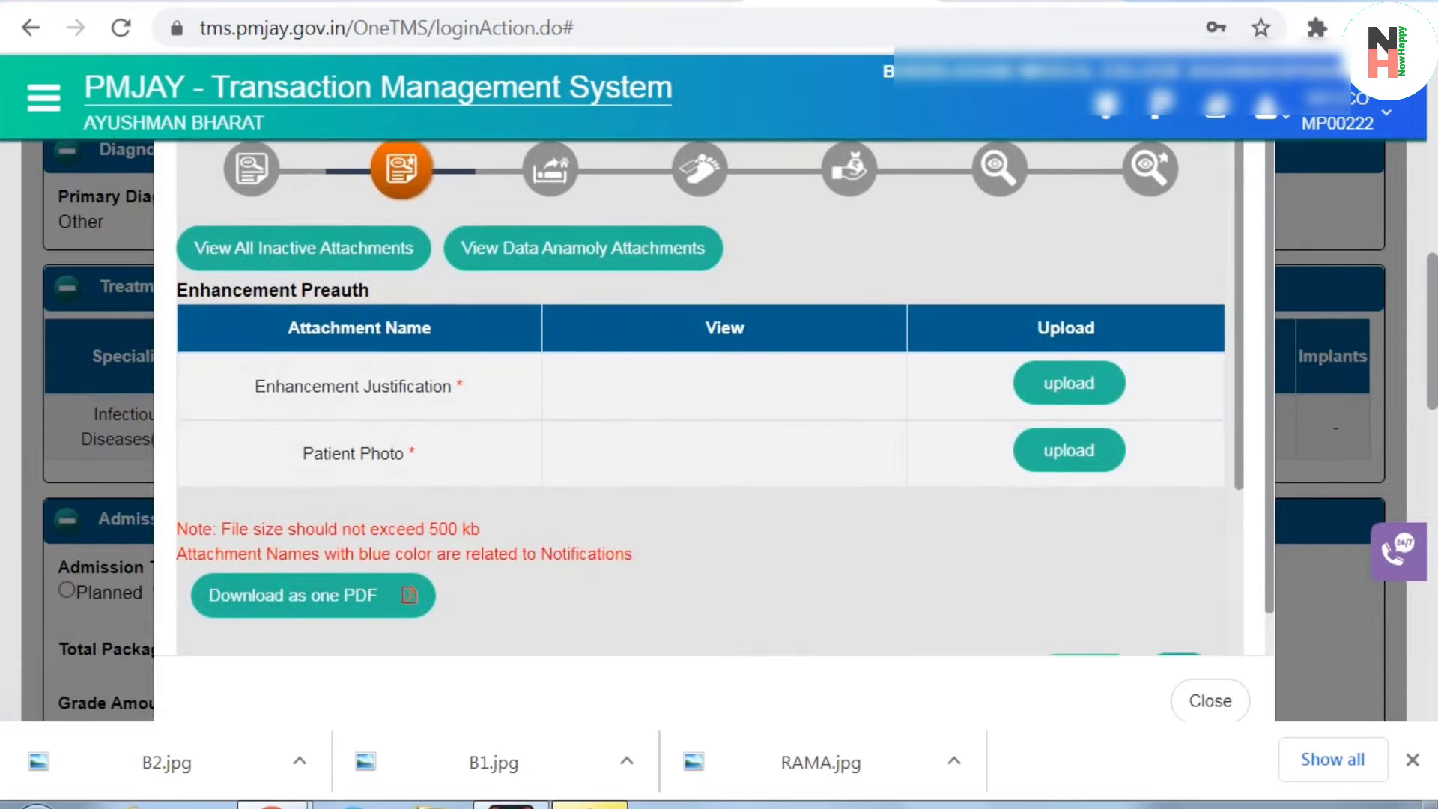
pyautogui.click(1080, 388)
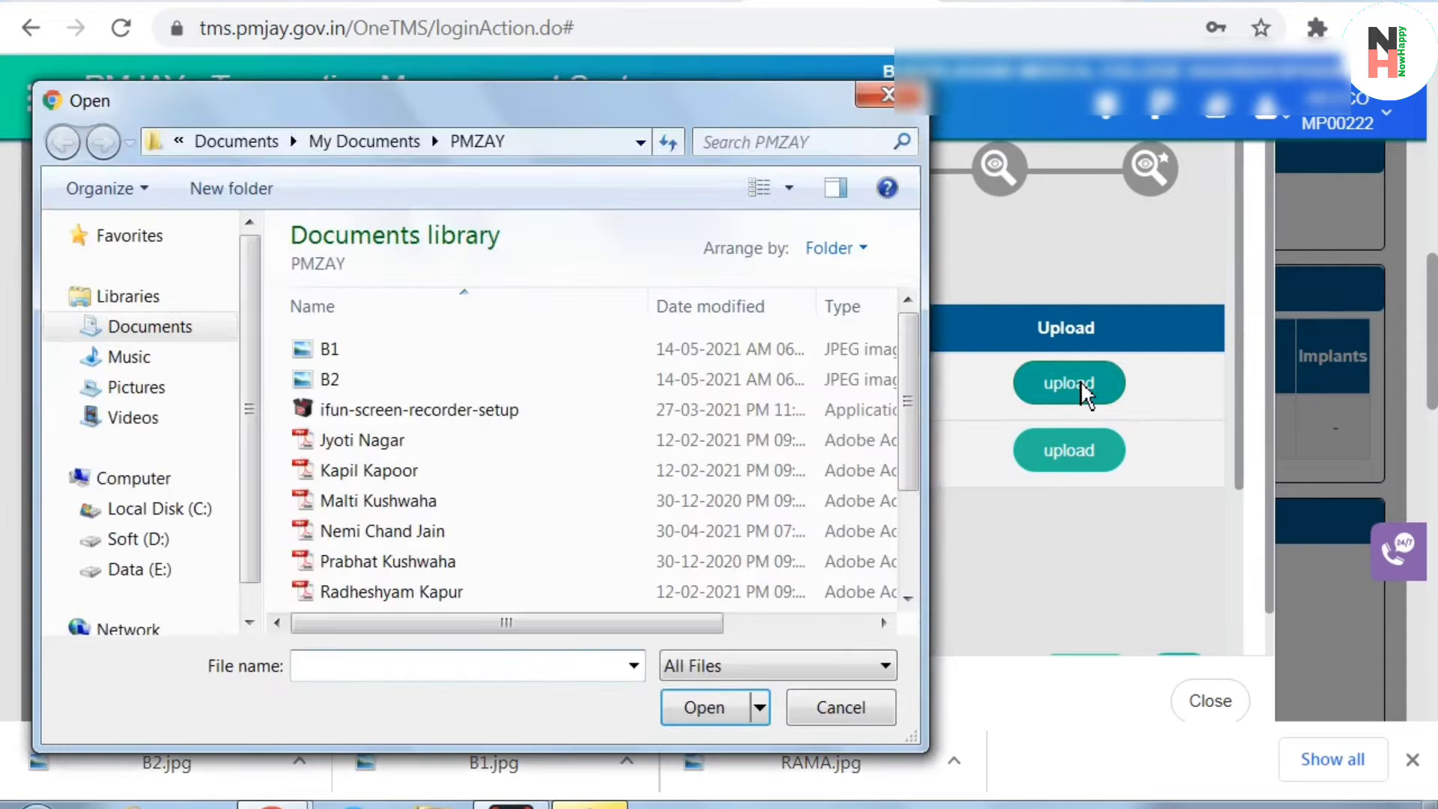
pyautogui.click(372, 357)
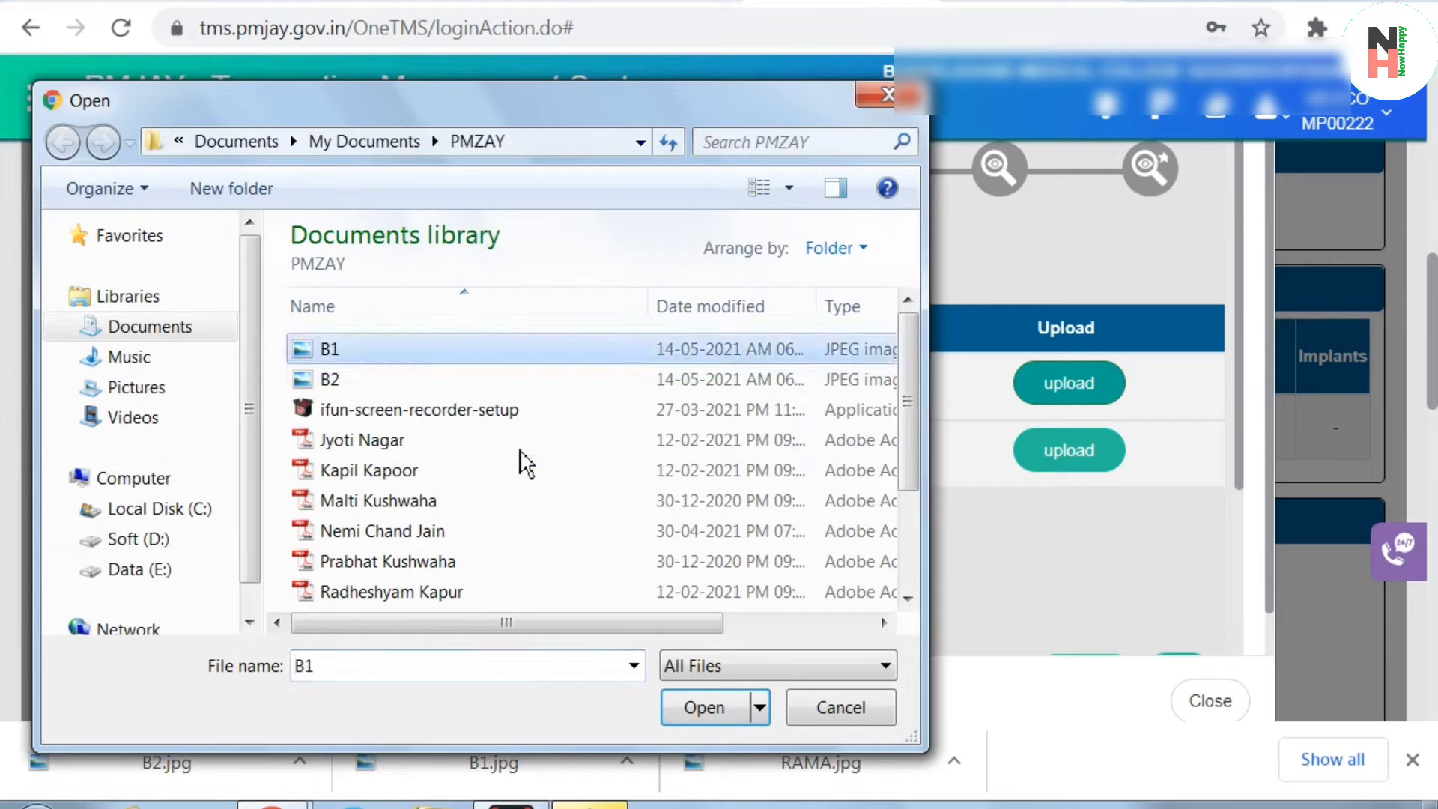
pyautogui.click(704, 708)
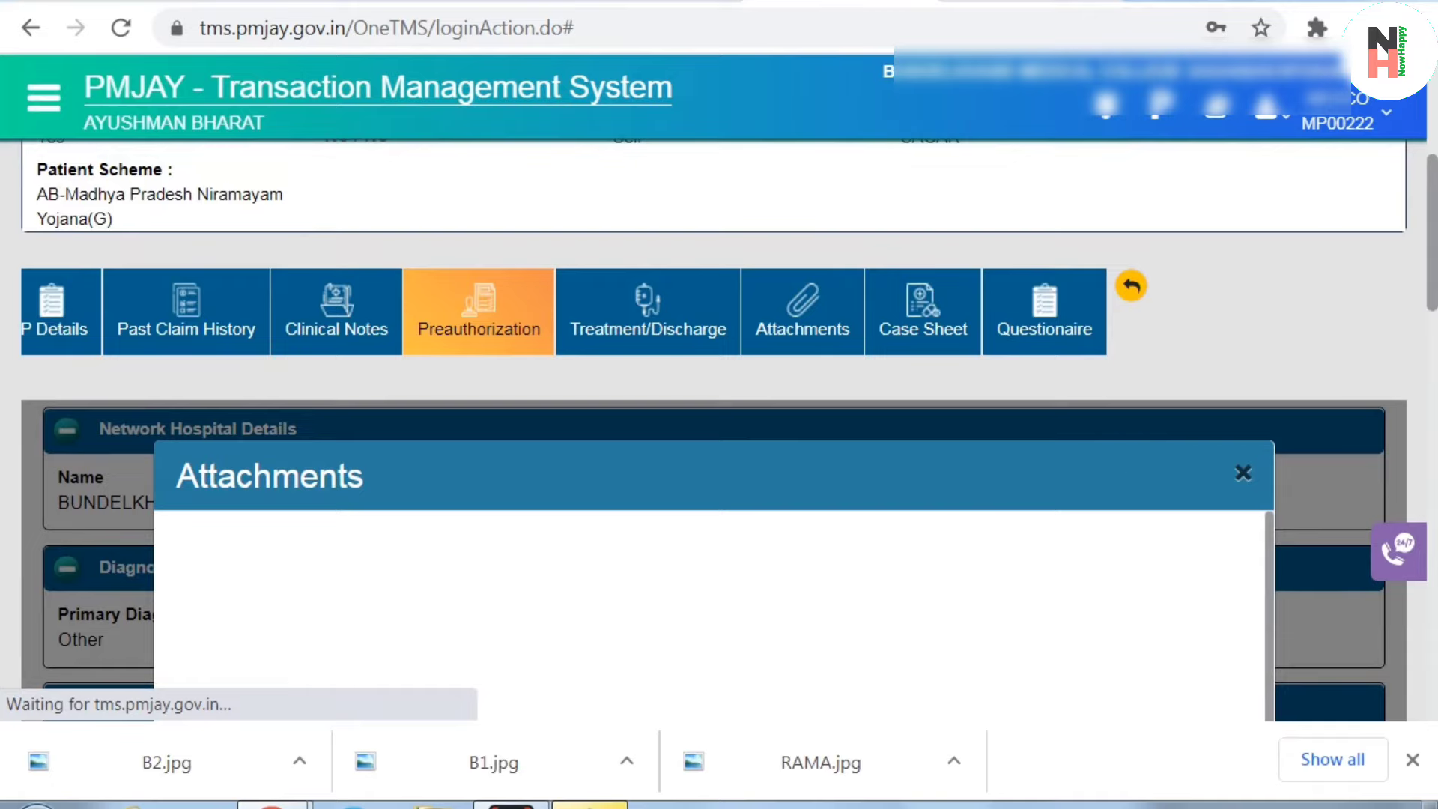
pyautogui.scroll(-5, 1014, 416)
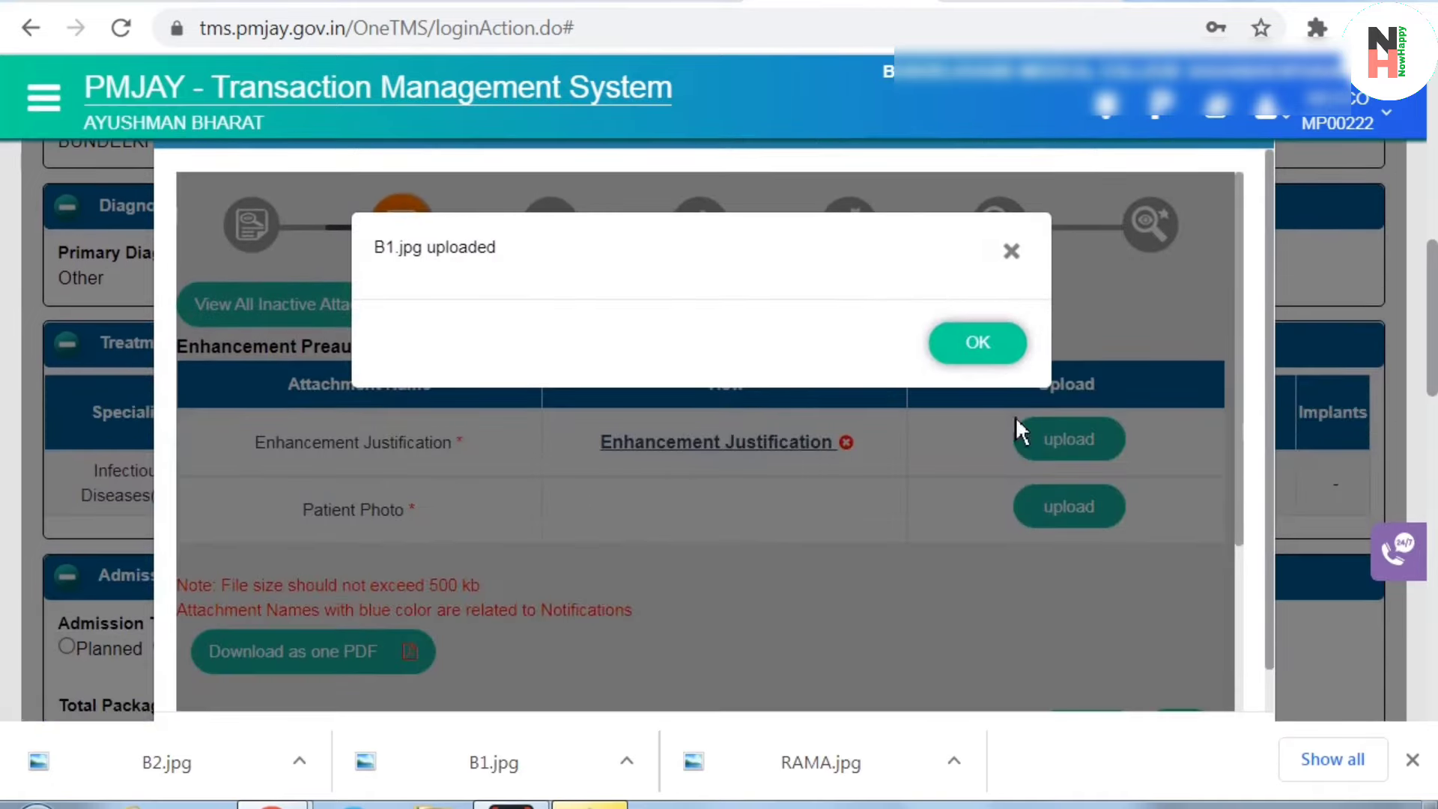
pyautogui.click(981, 352)
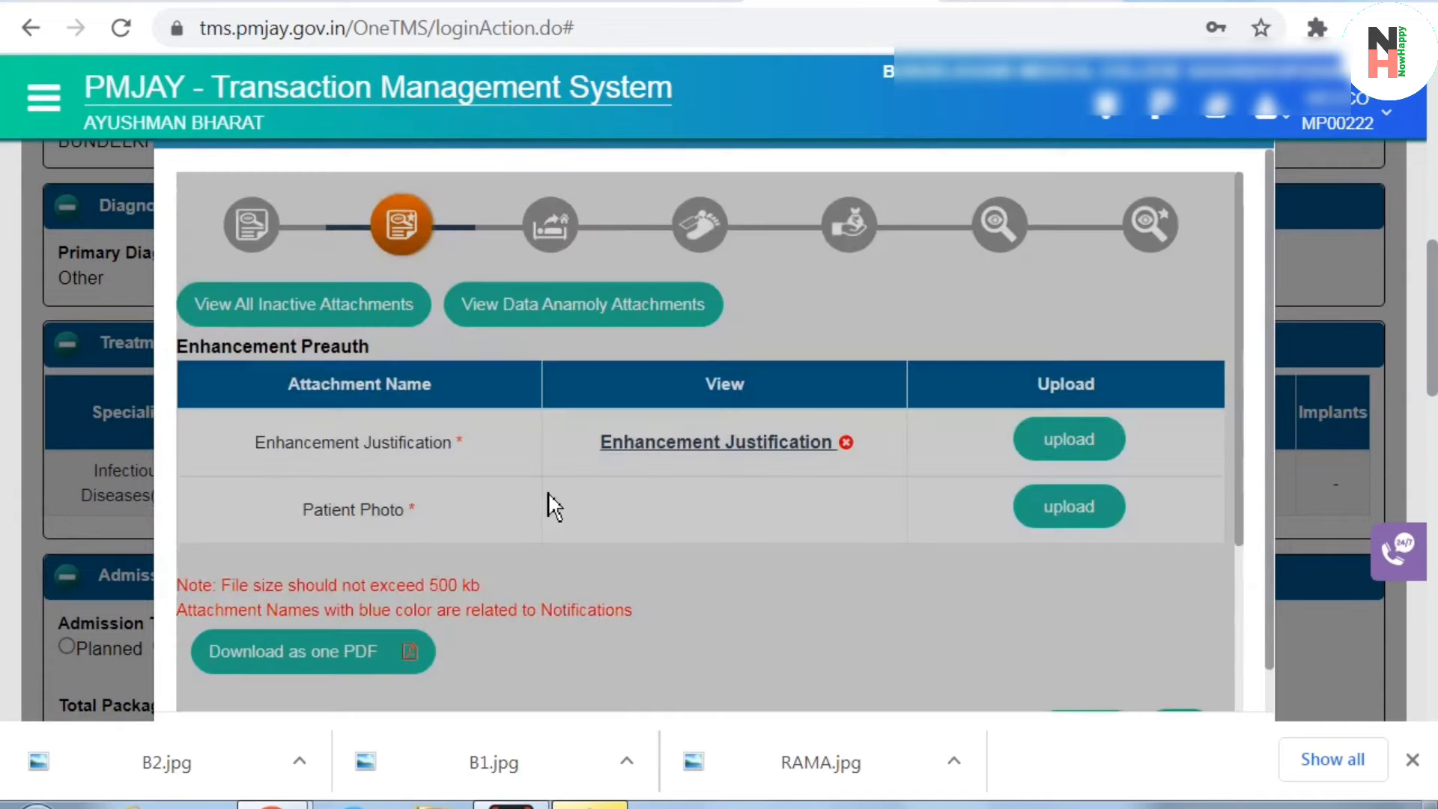
# Step: Upload B2.jpg as the Patient Photo attachment
pyautogui.click(1067, 510)
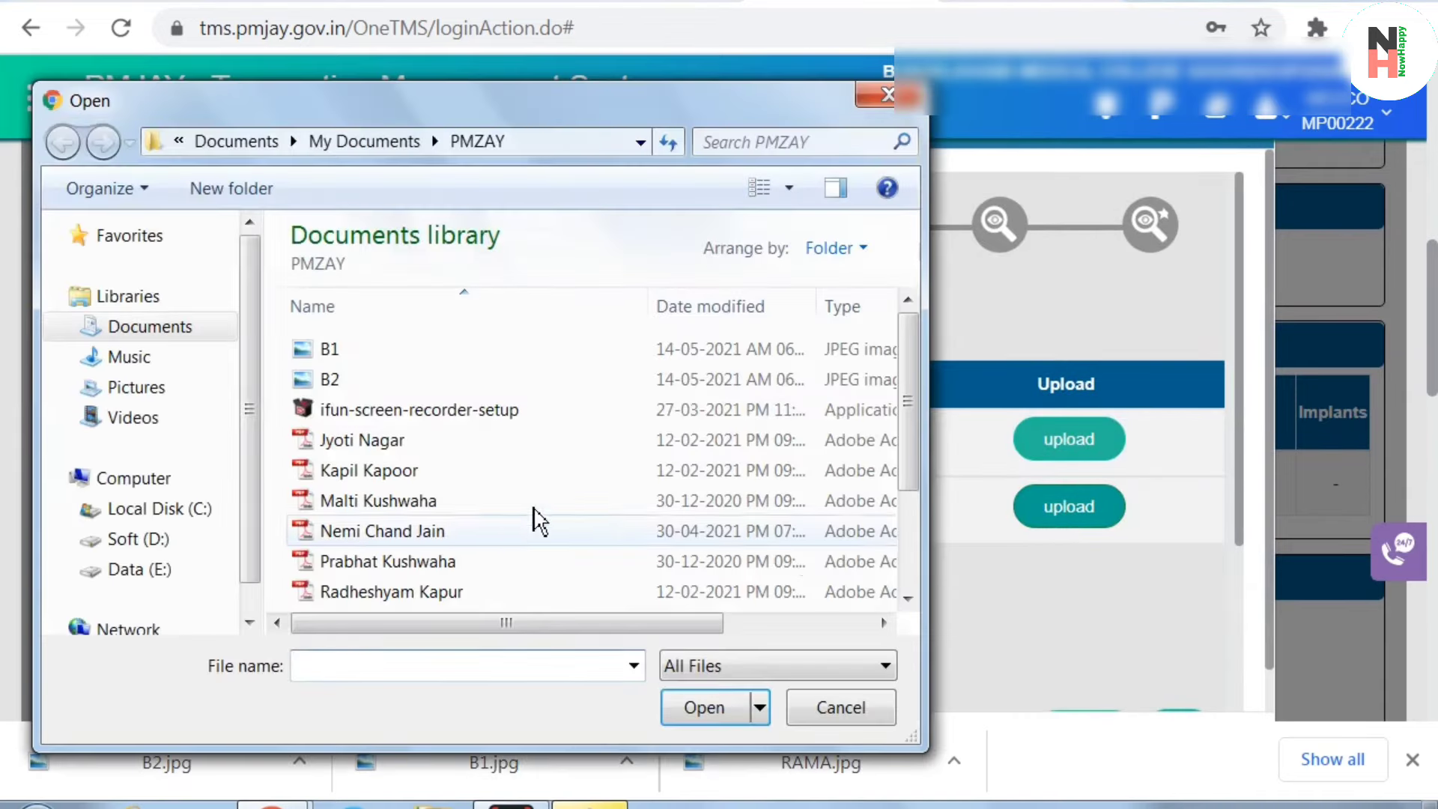
pyautogui.click(327, 381)
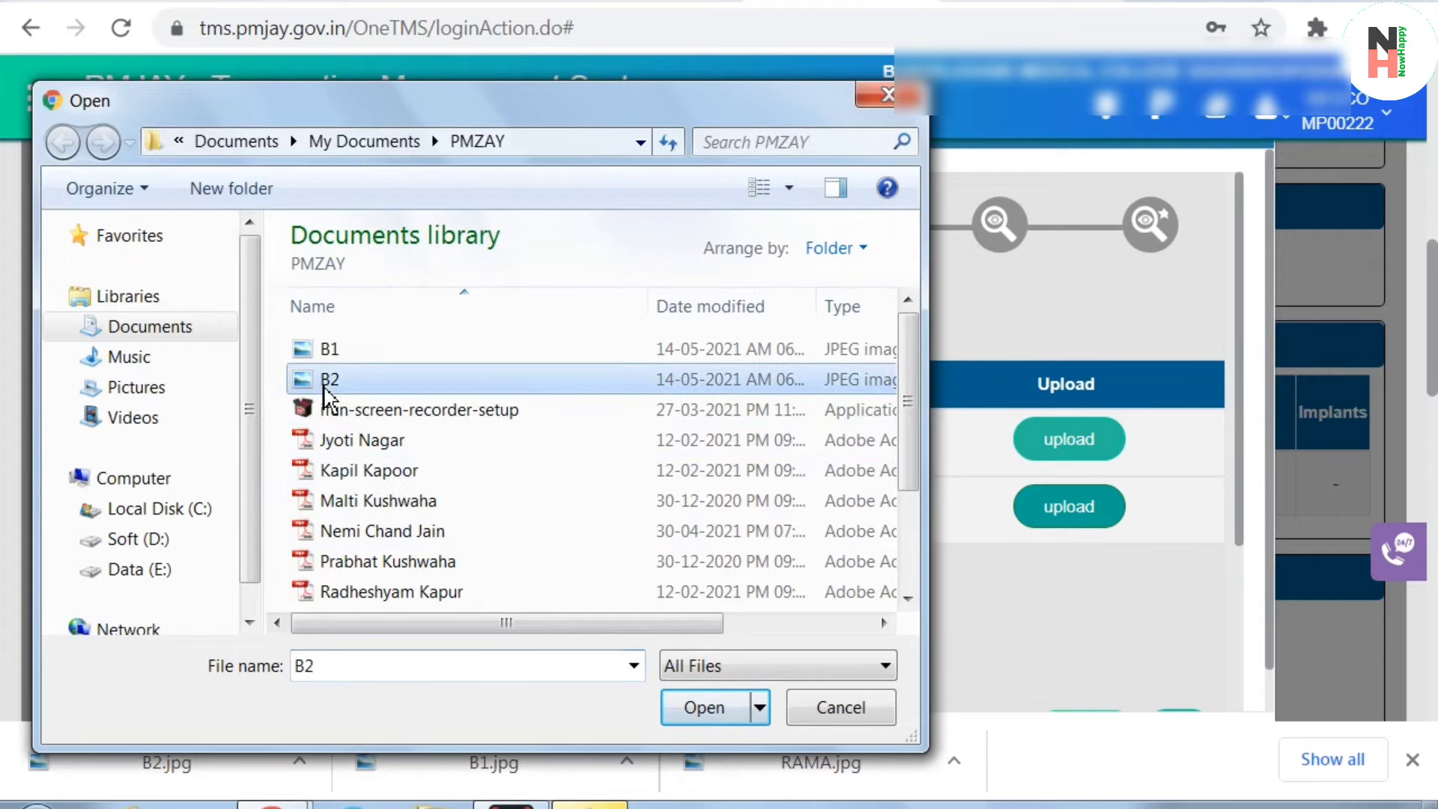
pyautogui.doubleClick(510, 380)
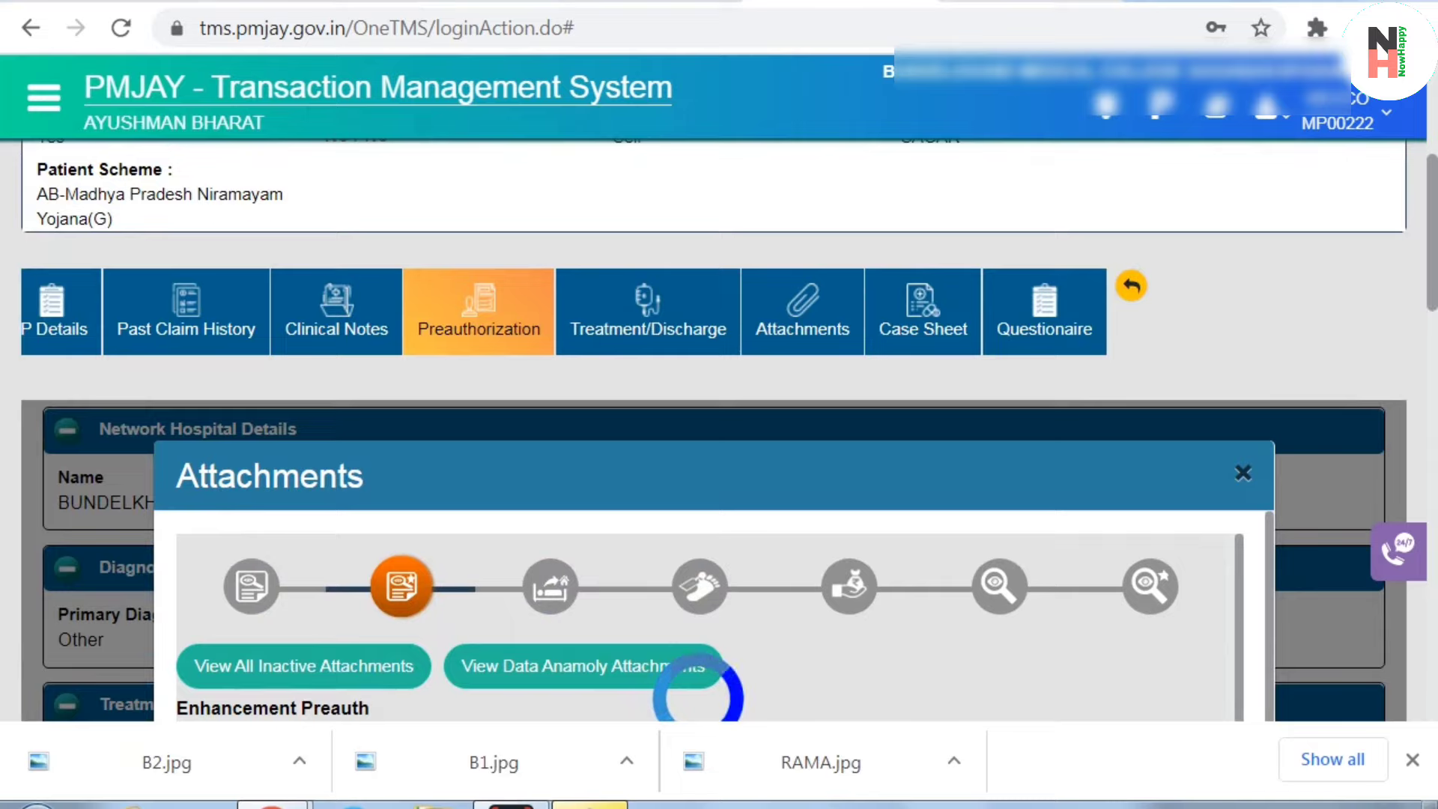
pyautogui.scroll(-5, 888, 318)
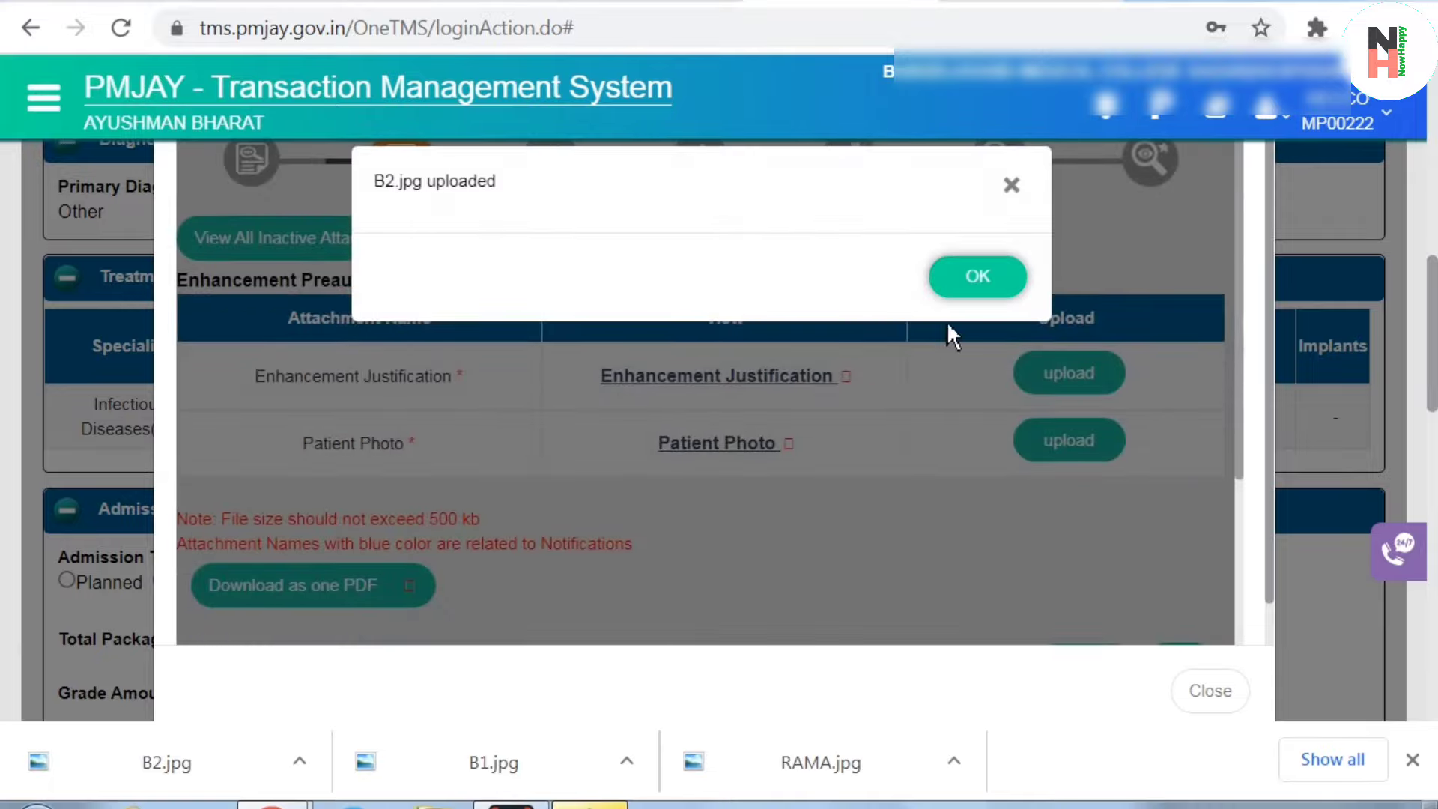
pyautogui.click(981, 288)
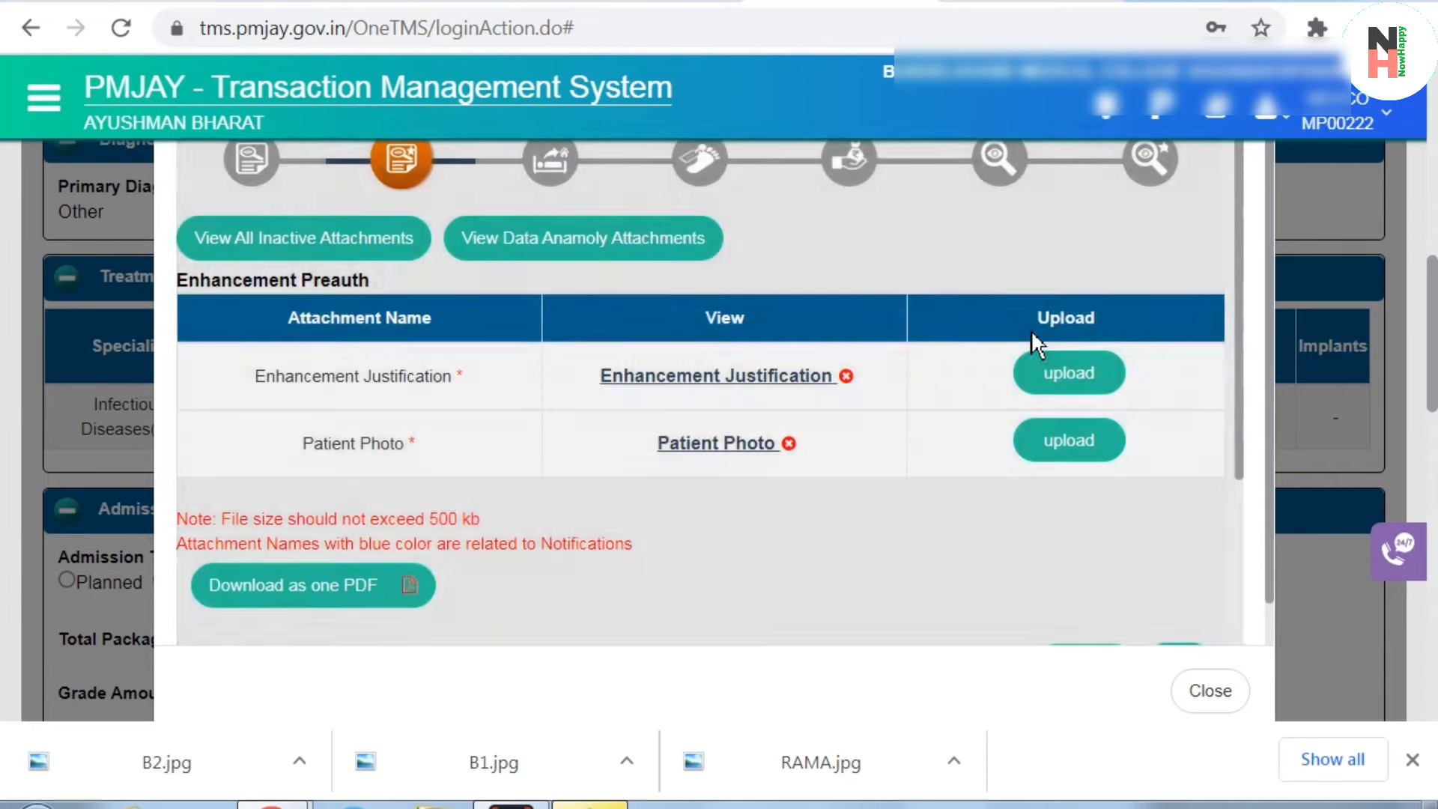
pyautogui.click(1225, 692)
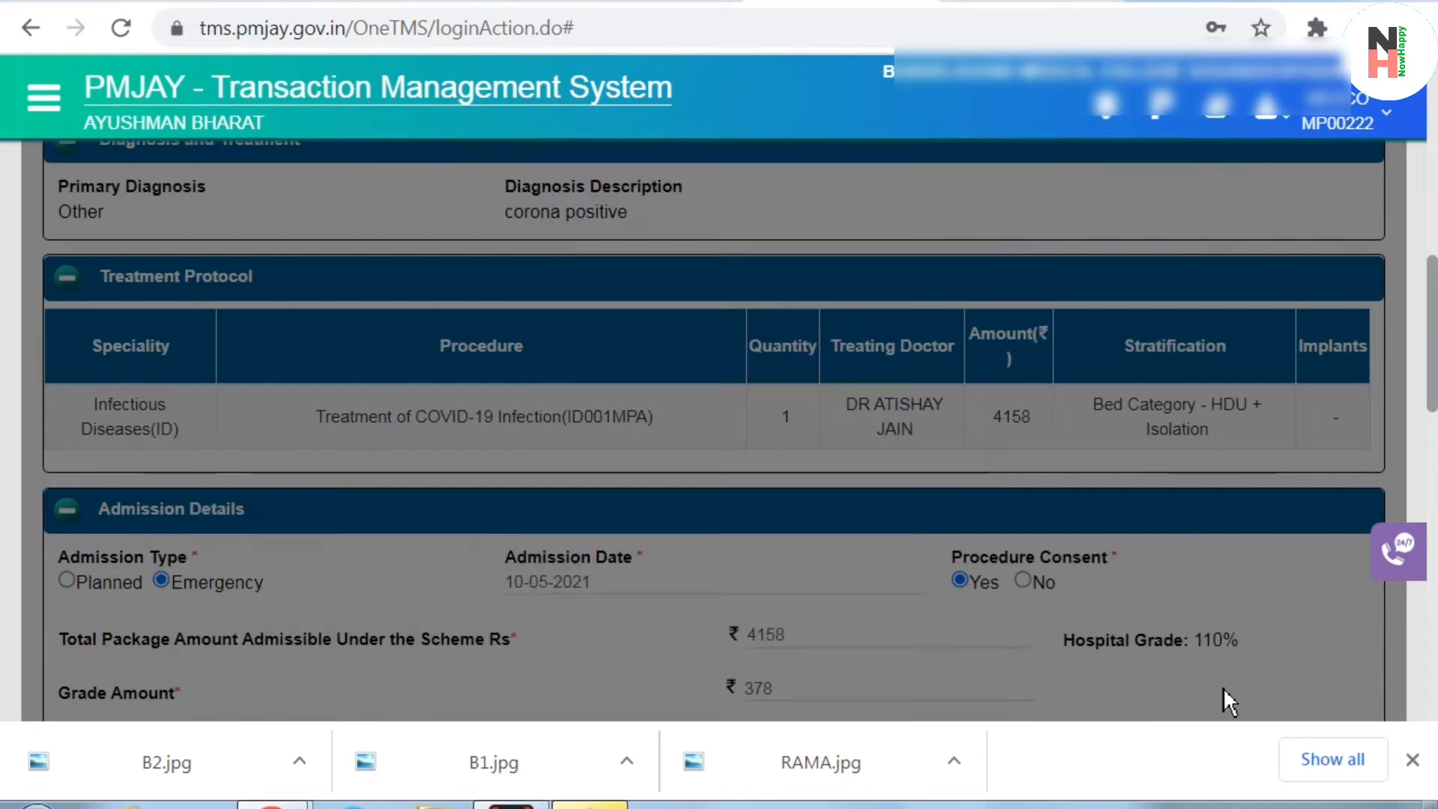
pyautogui.scroll(-5, 962, 509)
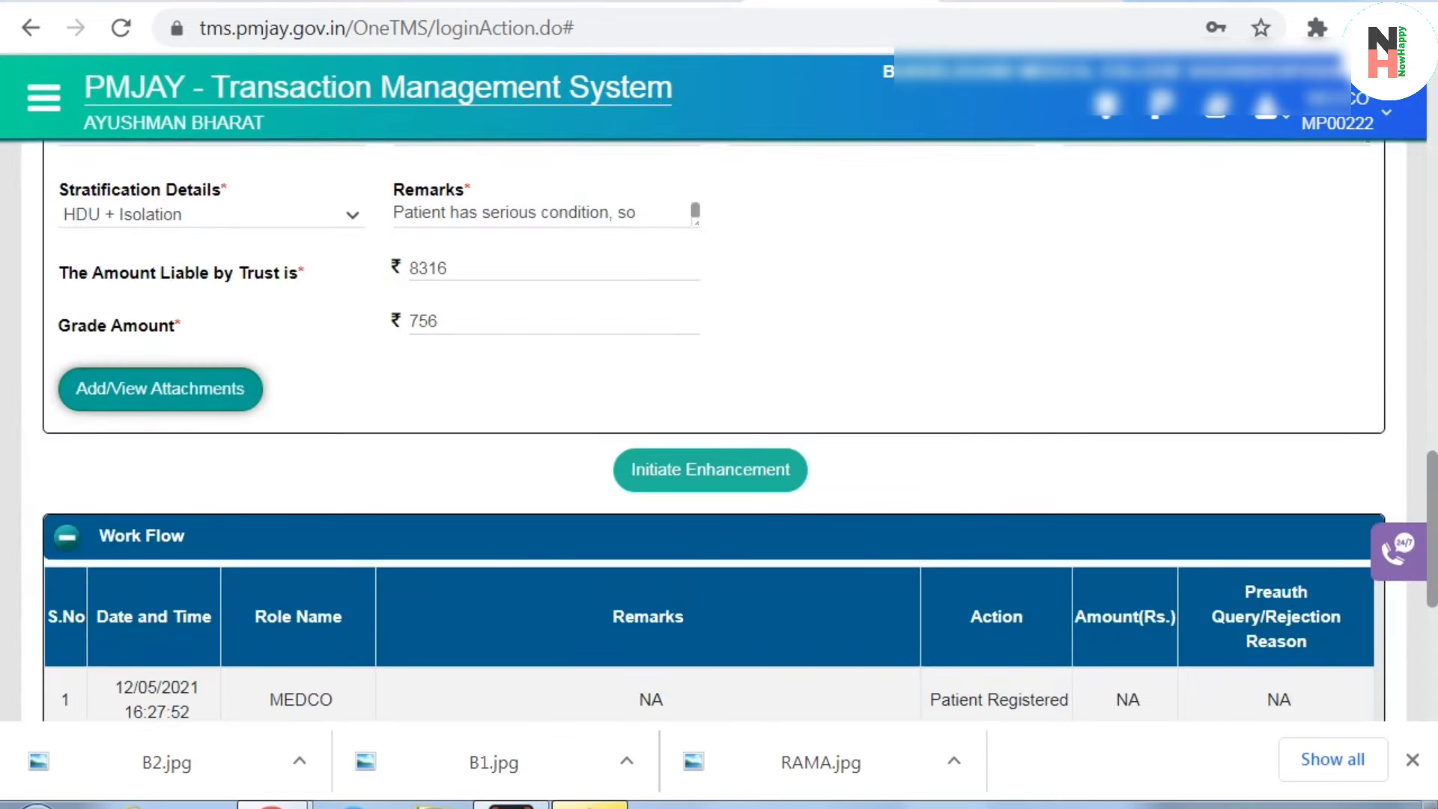
pyautogui.scroll(-1, 934, 355)
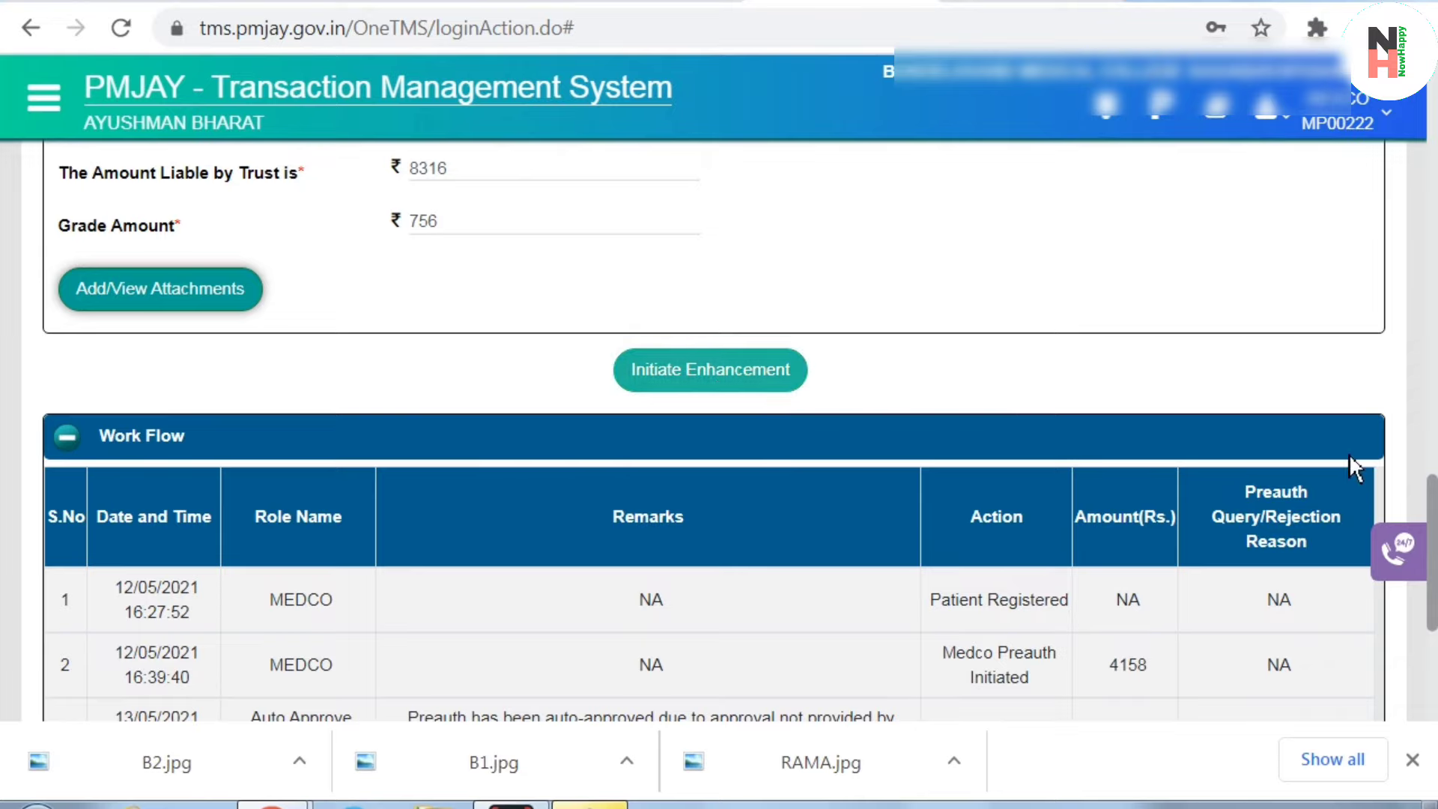
pyautogui.scroll(5, 1430, 498)
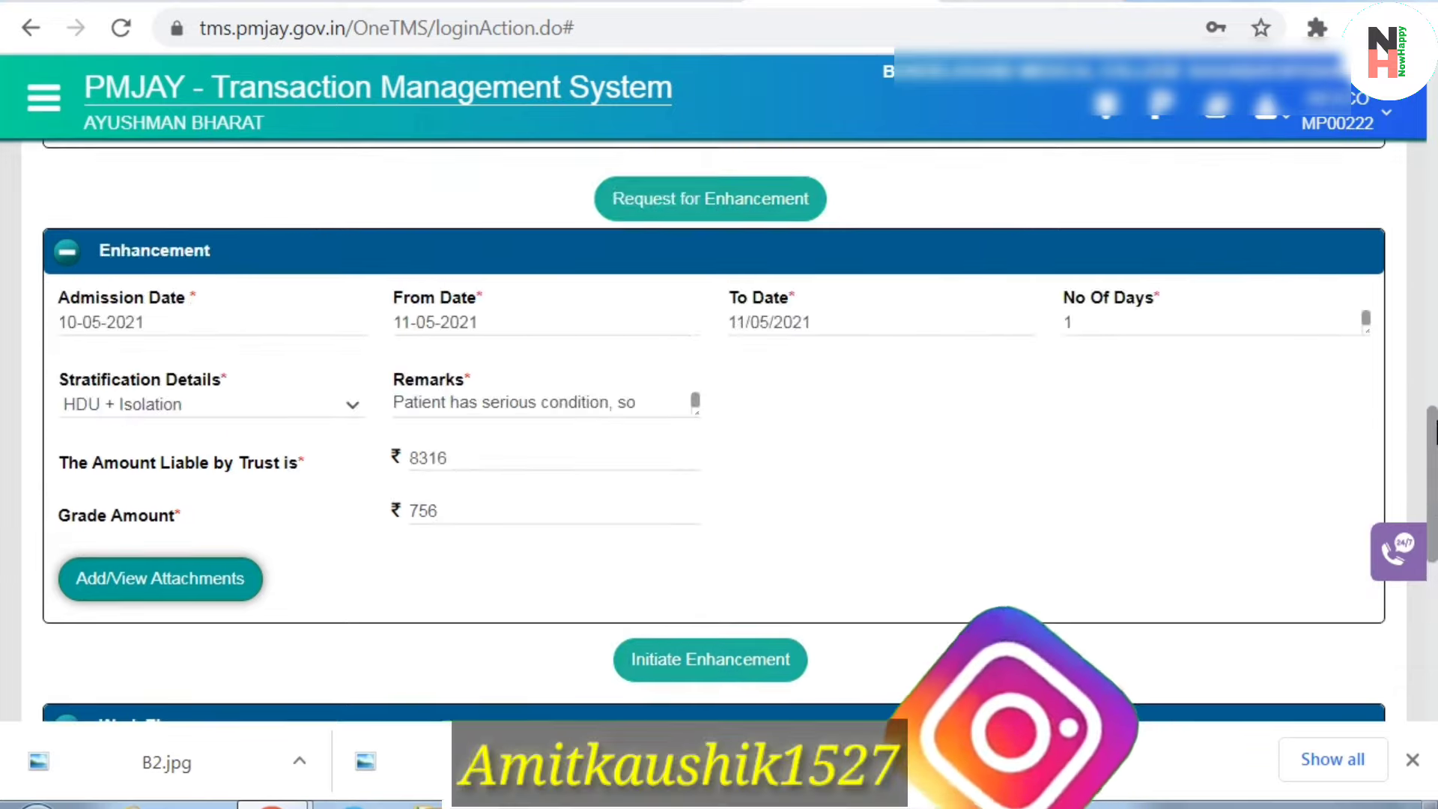
pyautogui.scroll(1, 711, 449)
pyautogui.scroll(1, 712, 449)
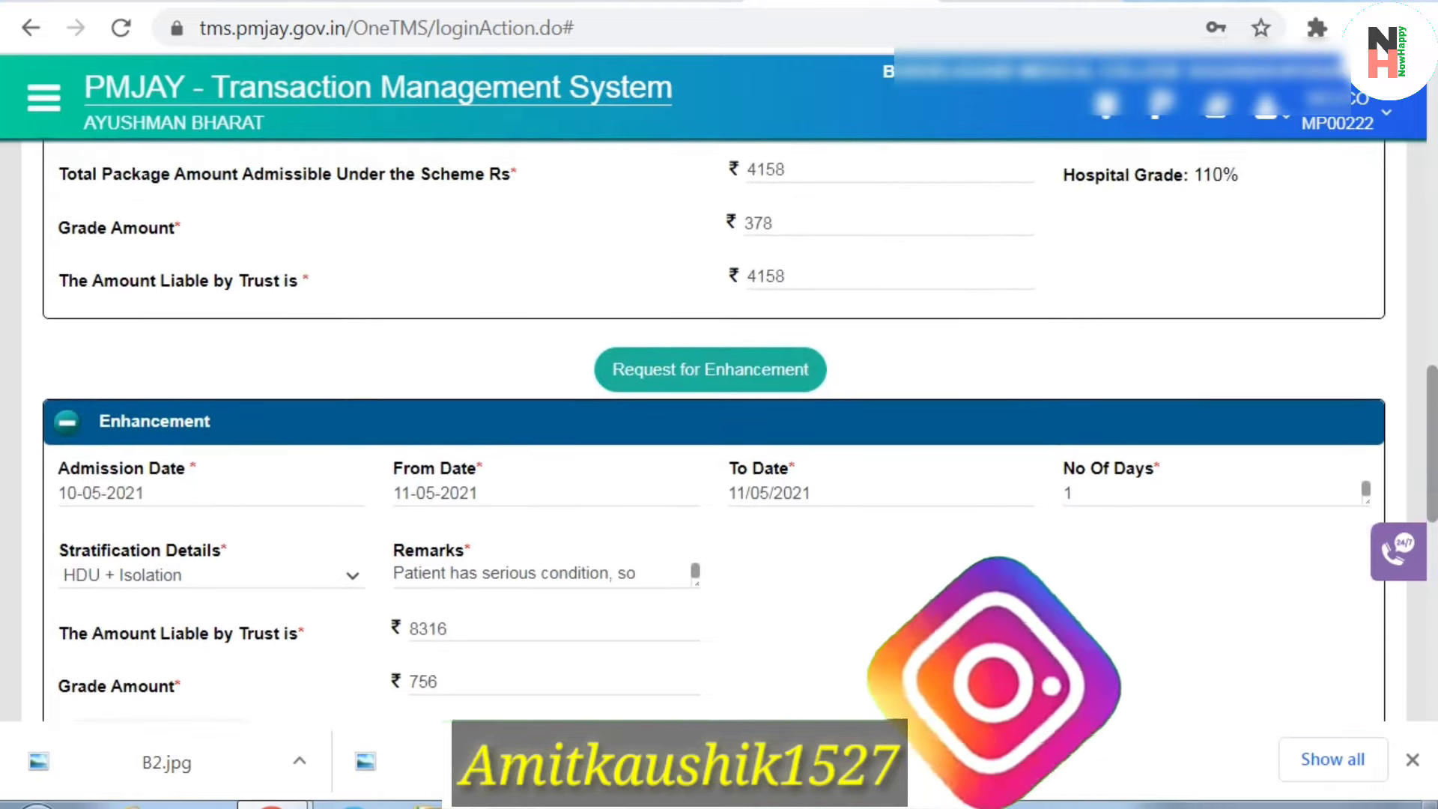
pyautogui.scroll(-2, 1003, 314)
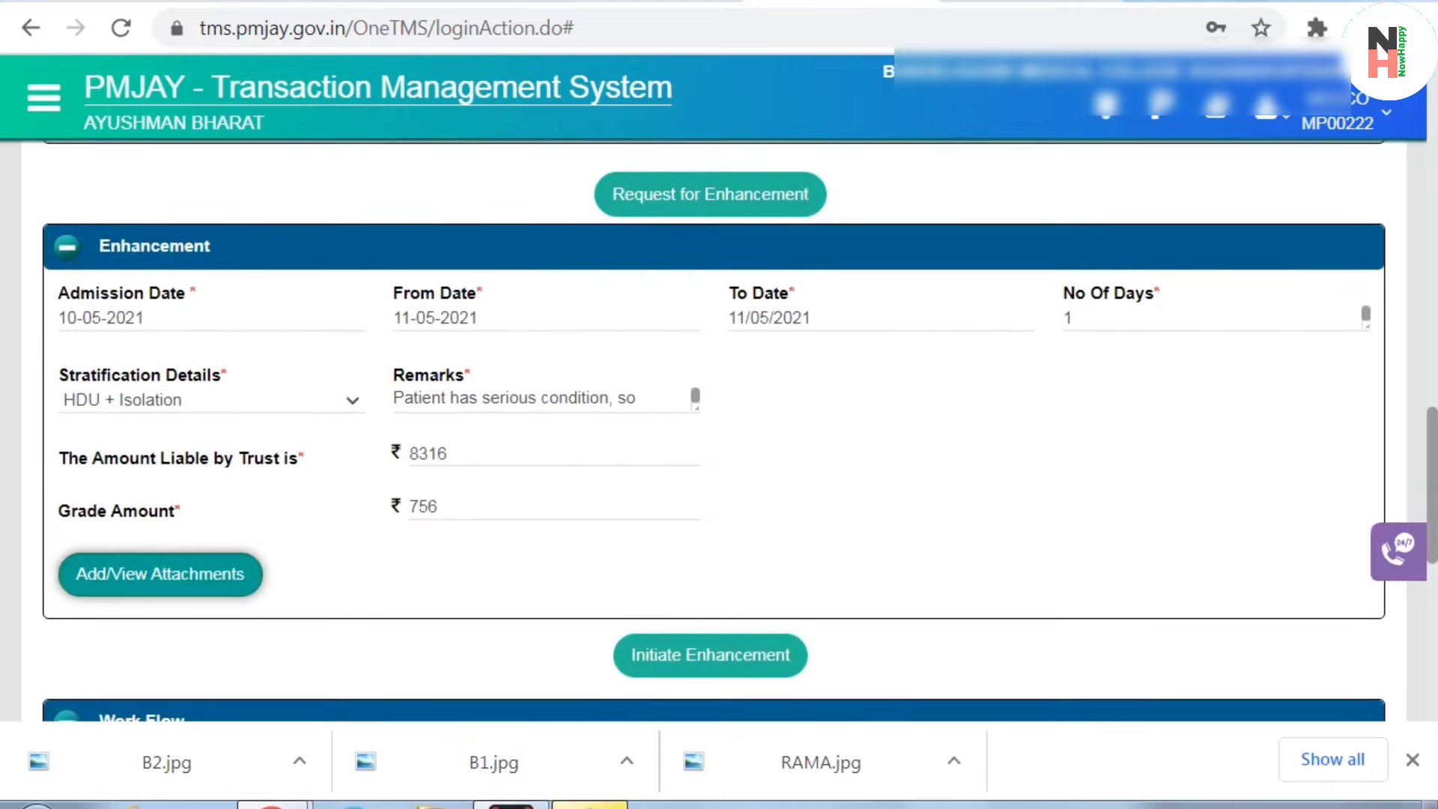